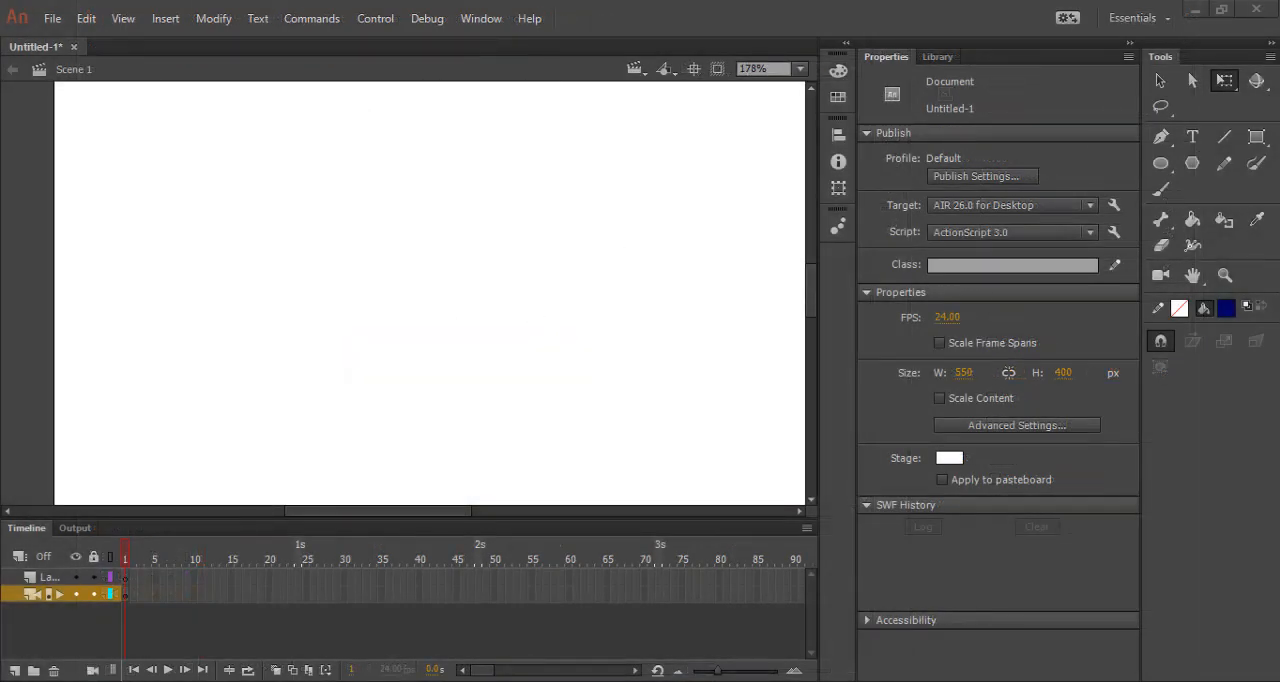
Draw a borderless rounded rectangle primitive about 60 by 80 px as the head, filled #FFCCCC with corner radius 100.
{"action": "left_click_drag", "start_coordinate": [1141, 64], "coordinate": [1118, 75]}
{"action": "left_click", "coordinate": [1234, 111]}
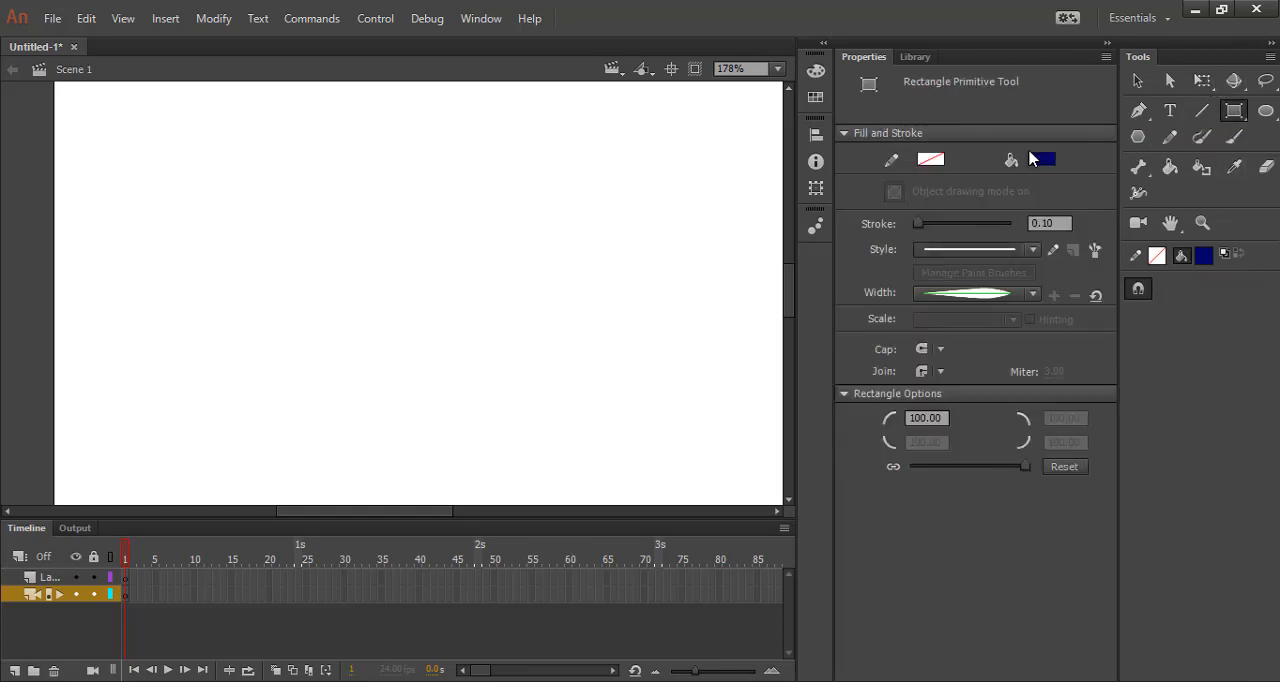
{"action": "left_click", "coordinate": [1040, 160]}
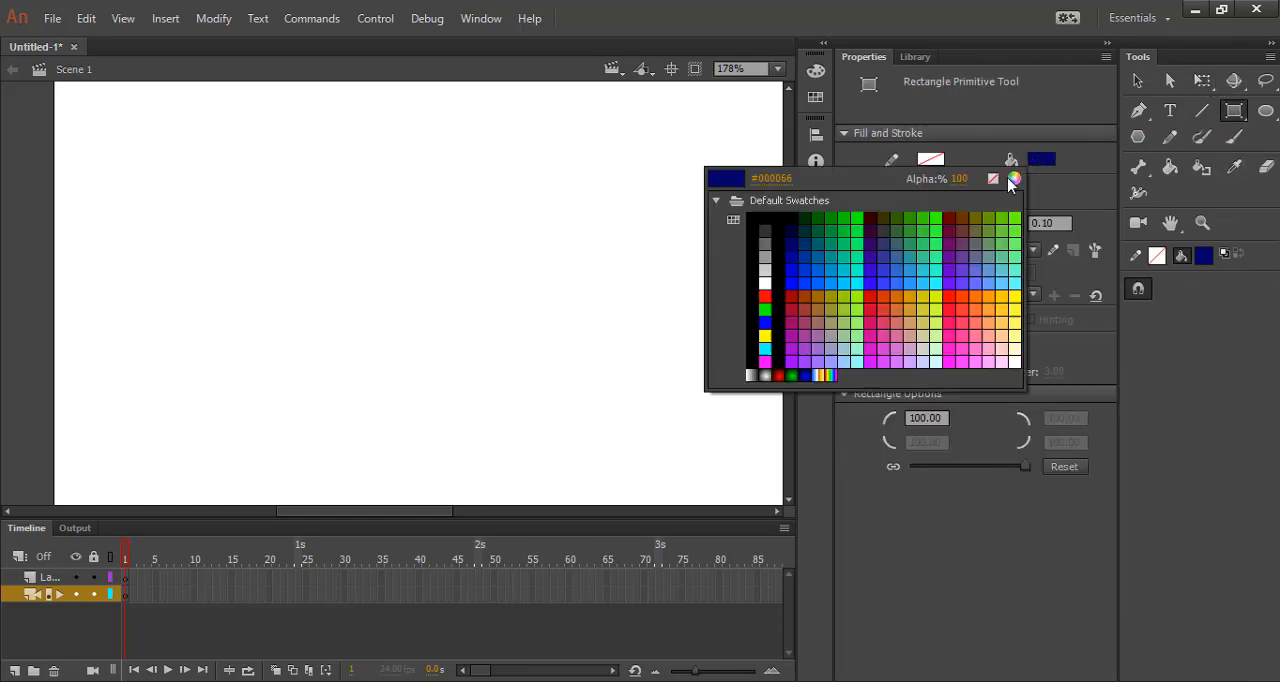
{"action": "left_click", "coordinate": [1004, 348]}
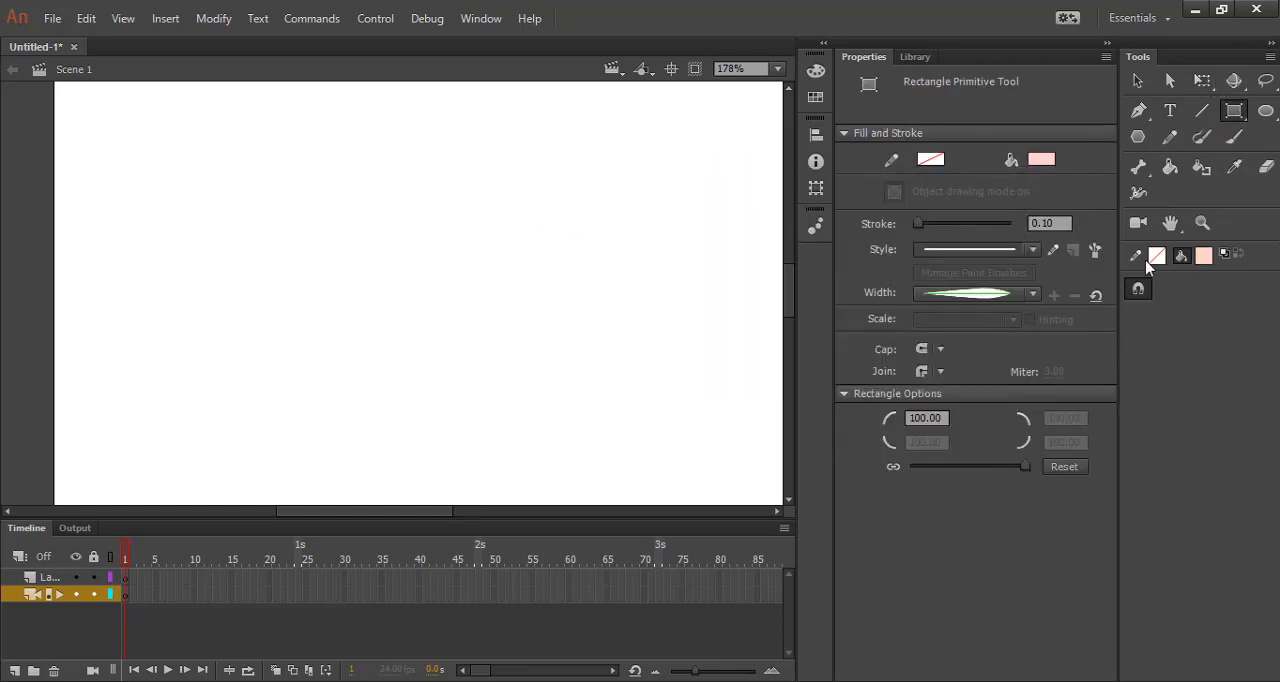
{"action": "left_click_drag", "start_coordinate": [1024, 471], "coordinate": [951, 474]}
{"action": "left_click_drag", "start_coordinate": [361, 170], "coordinate": [463, 306]}
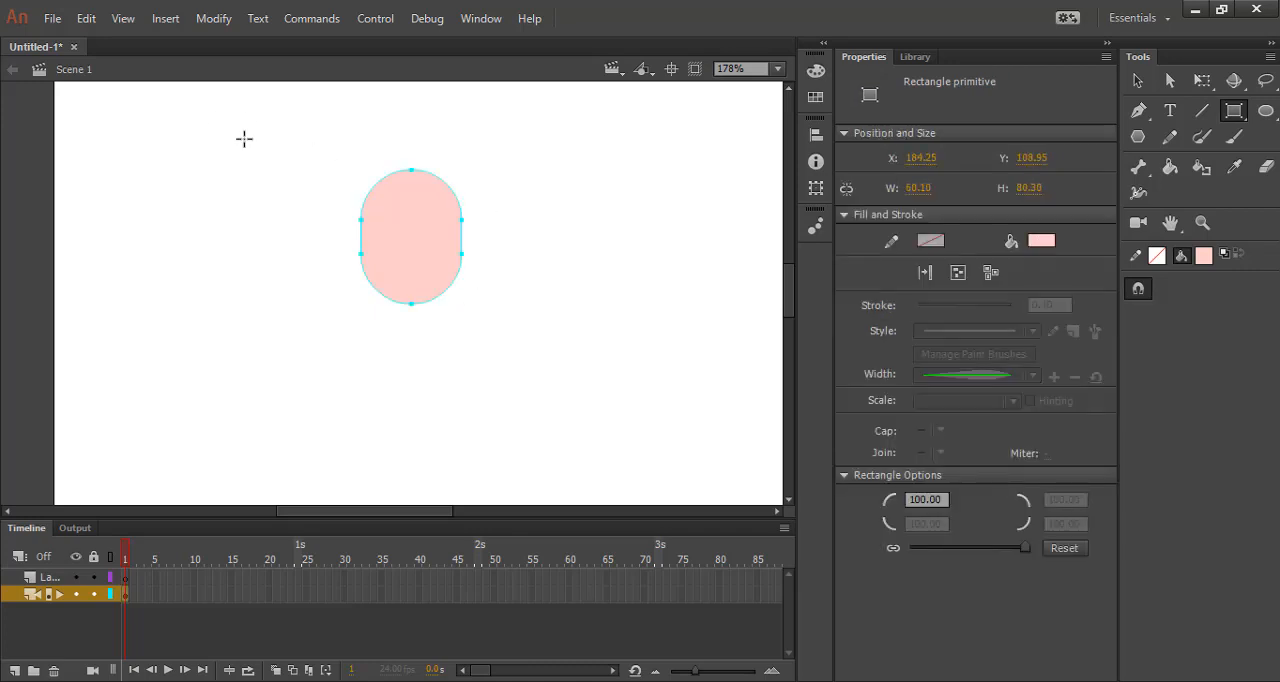
Draw a black circle about 14 px wide as an eye on the left side of the head, using the Rectangle Primitive tool.
{"action": "left_click", "coordinate": [1234, 110]}
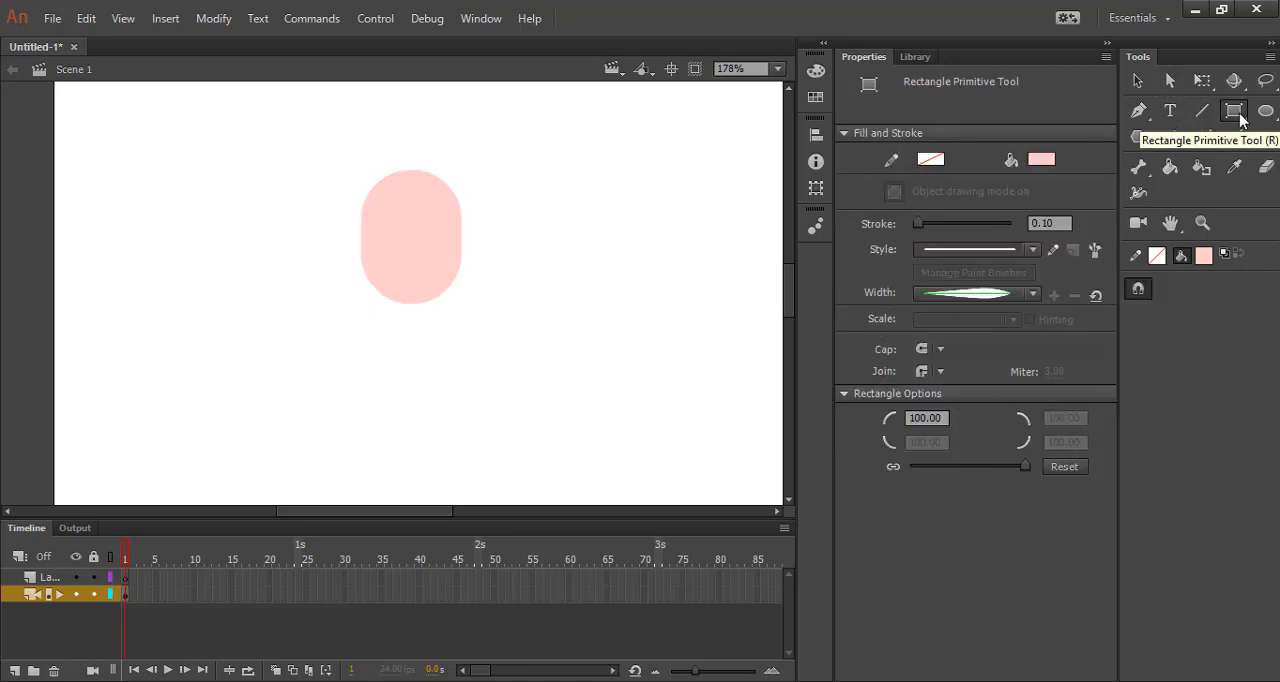
{"action": "left_click", "coordinate": [1041, 159]}
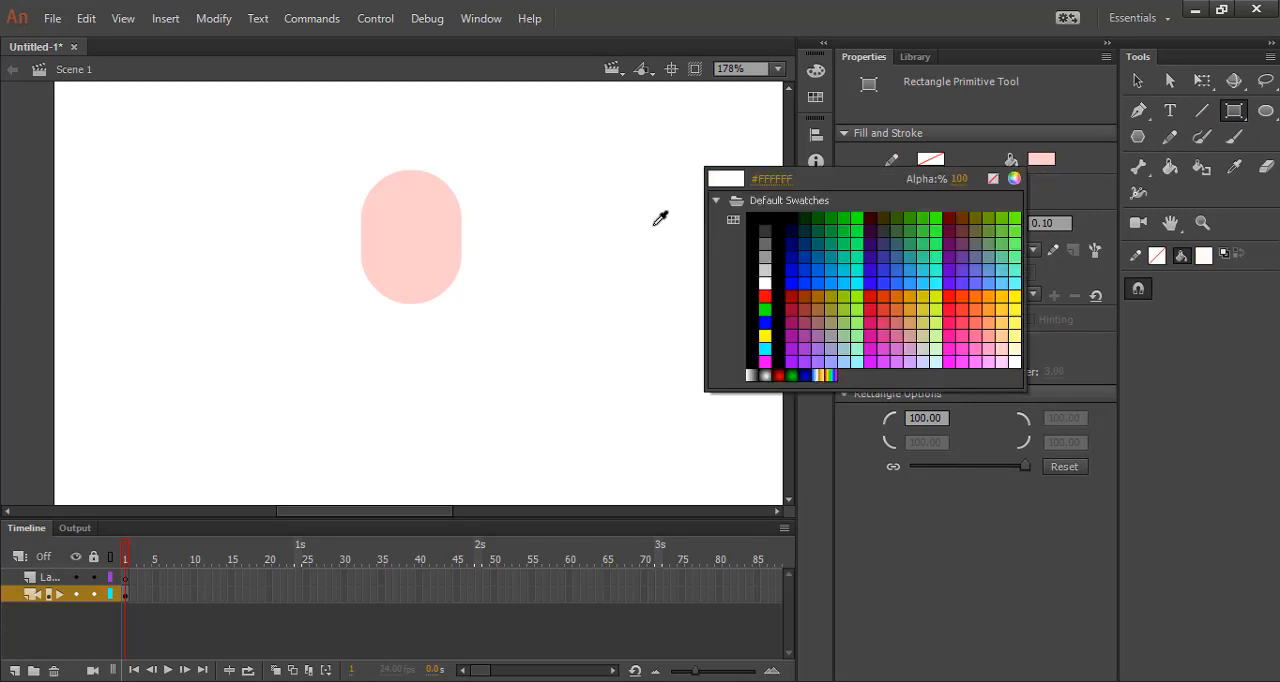
{"action": "left_click", "coordinate": [762, 216]}
{"action": "scroll", "coordinate": [417, 249], "scroll_direction": "up", "scroll_amount": 4}
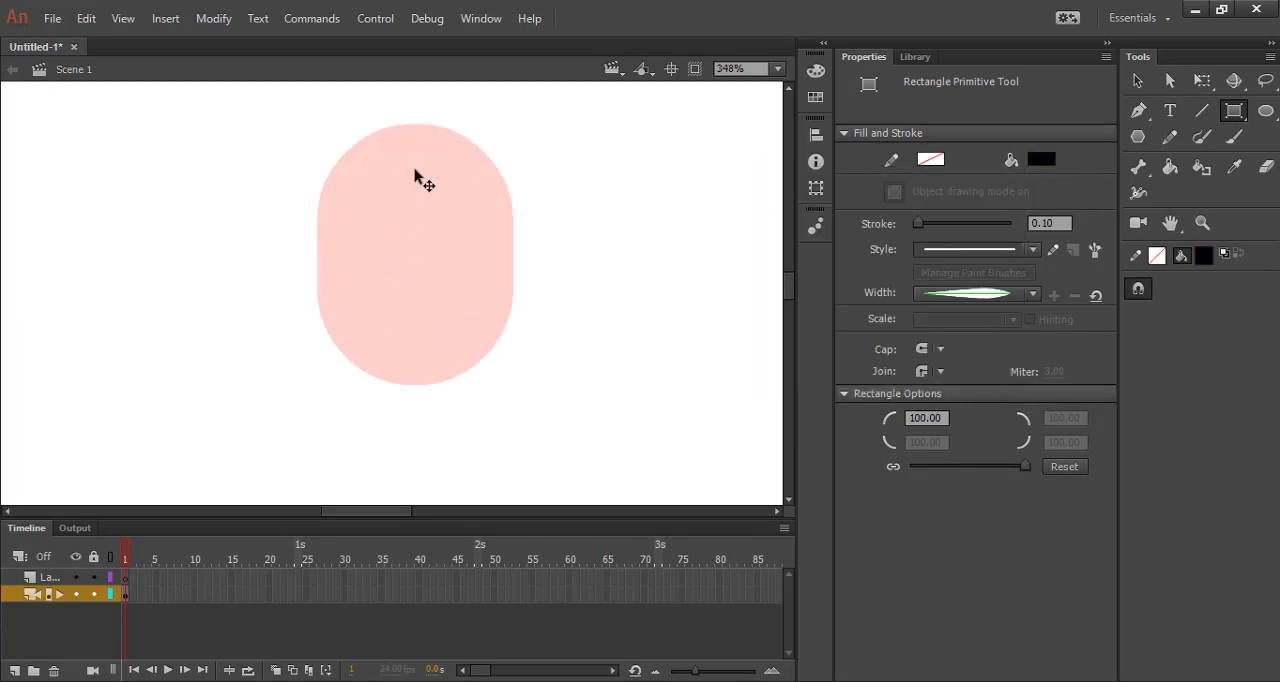
{"action": "left_click_drag", "start_coordinate": [330, 218], "coordinate": [381, 278]}
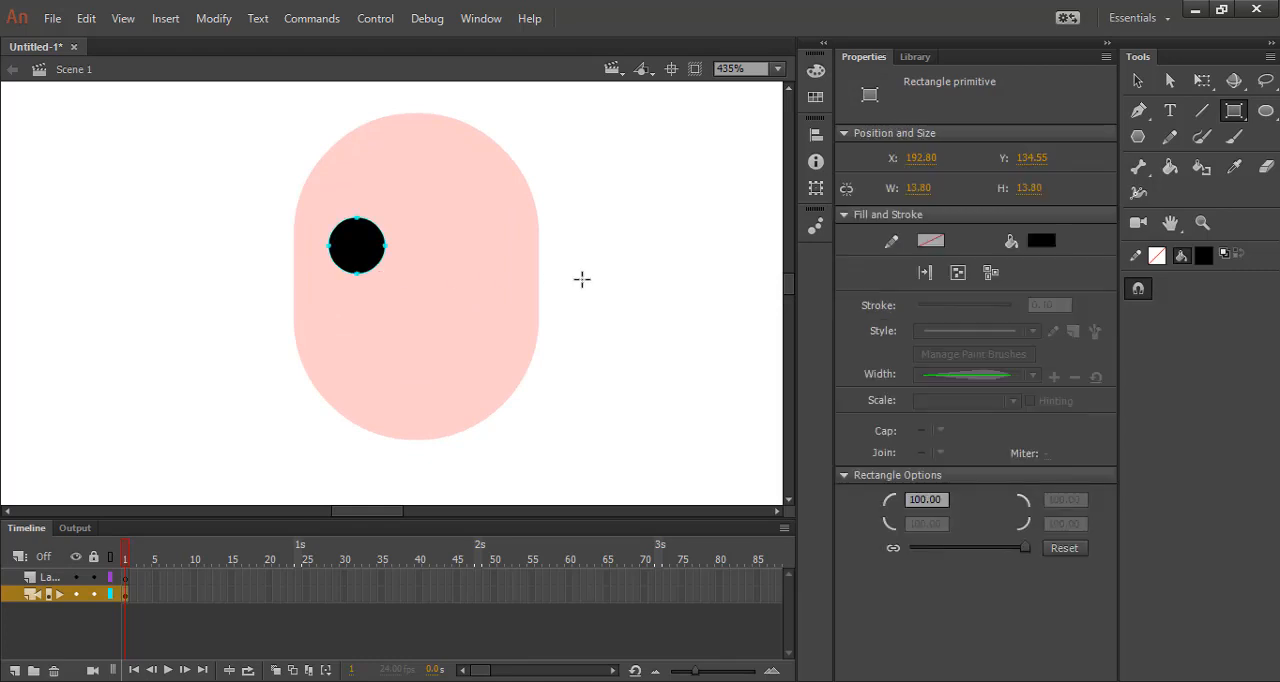
Set the fill to white #FFFFFF and draw a highlight circle about 4 px wide in the lower-right part of the black eye.
{"action": "left_click", "coordinate": [1041, 240]}
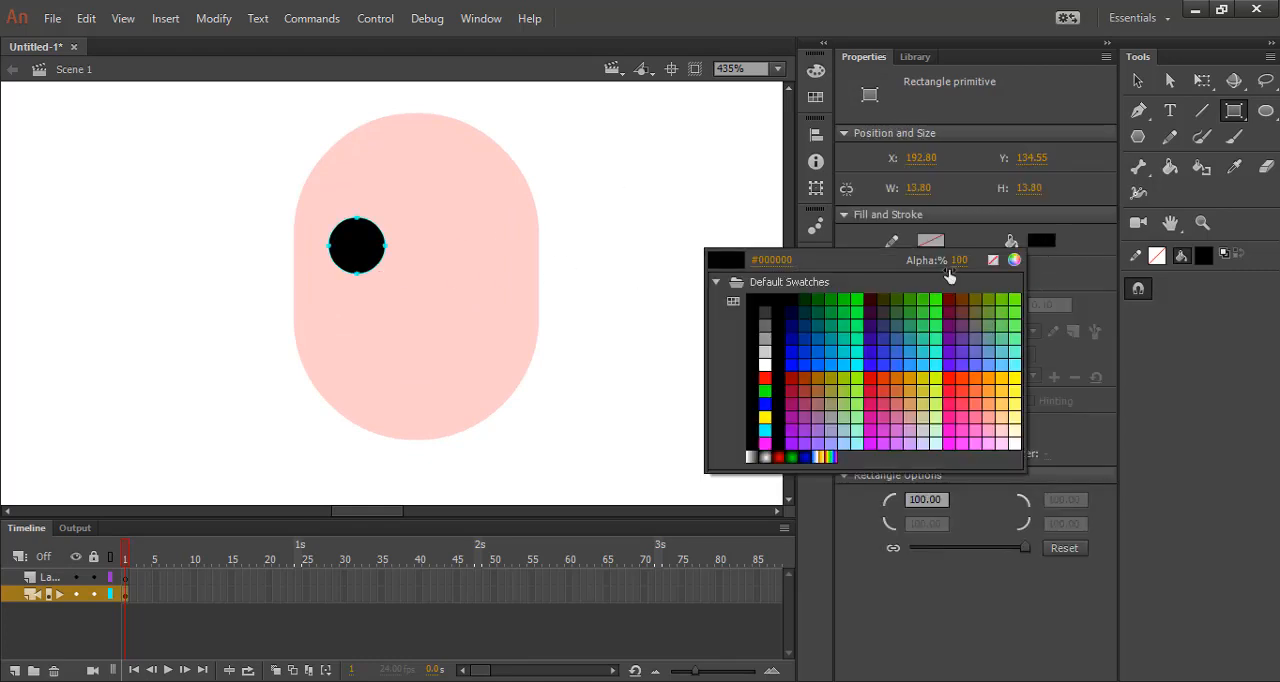
{"action": "left_click", "coordinate": [766, 352]}
{"action": "key", "text": "ctrl+z"}
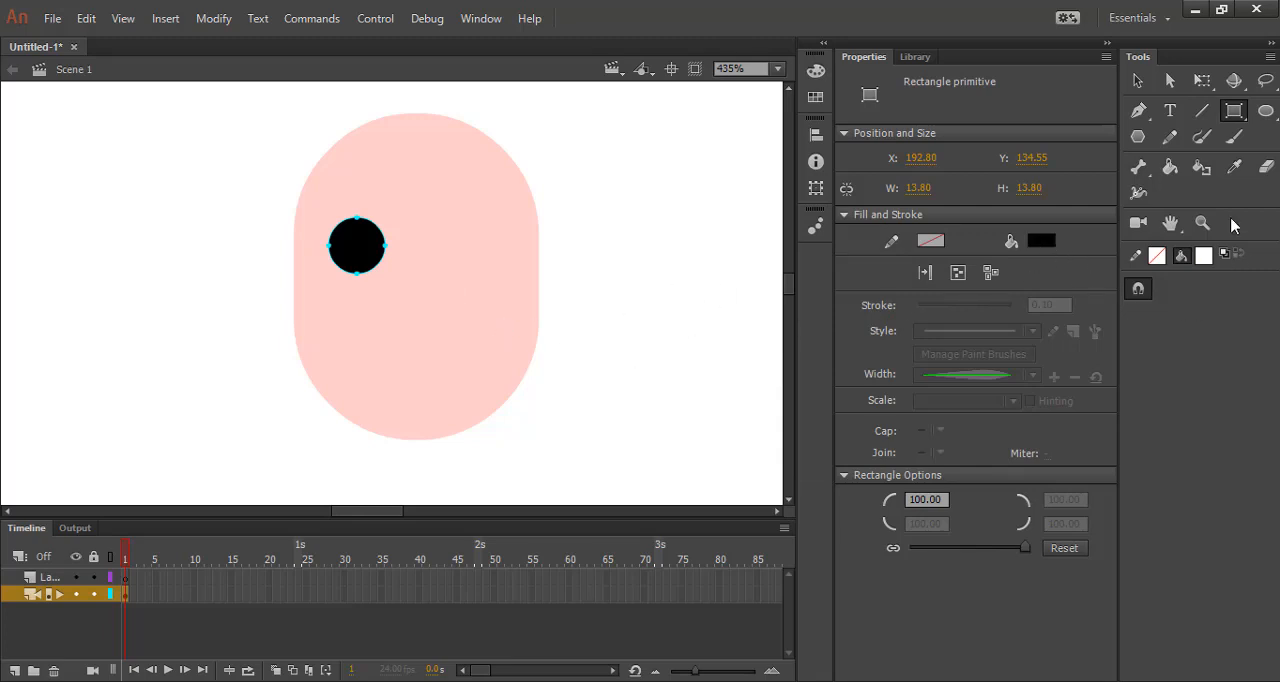
{"action": "left_click", "coordinate": [1137, 80]}
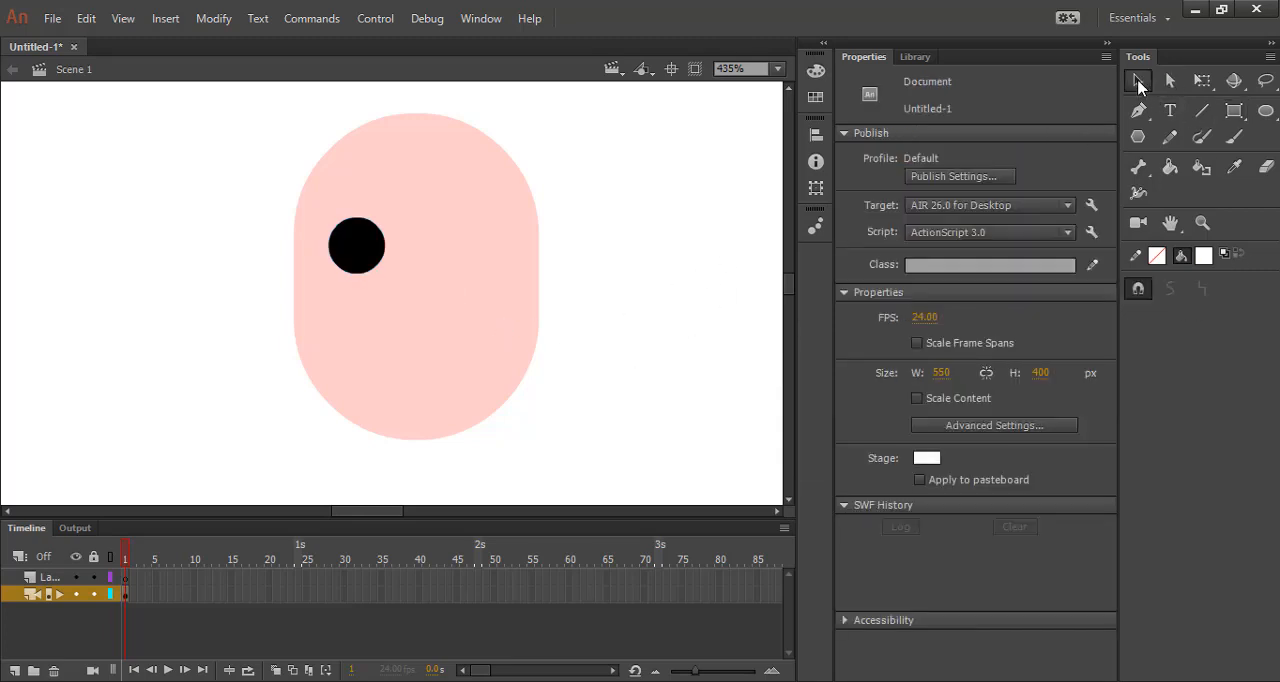
{"action": "left_click", "coordinate": [1231, 112]}
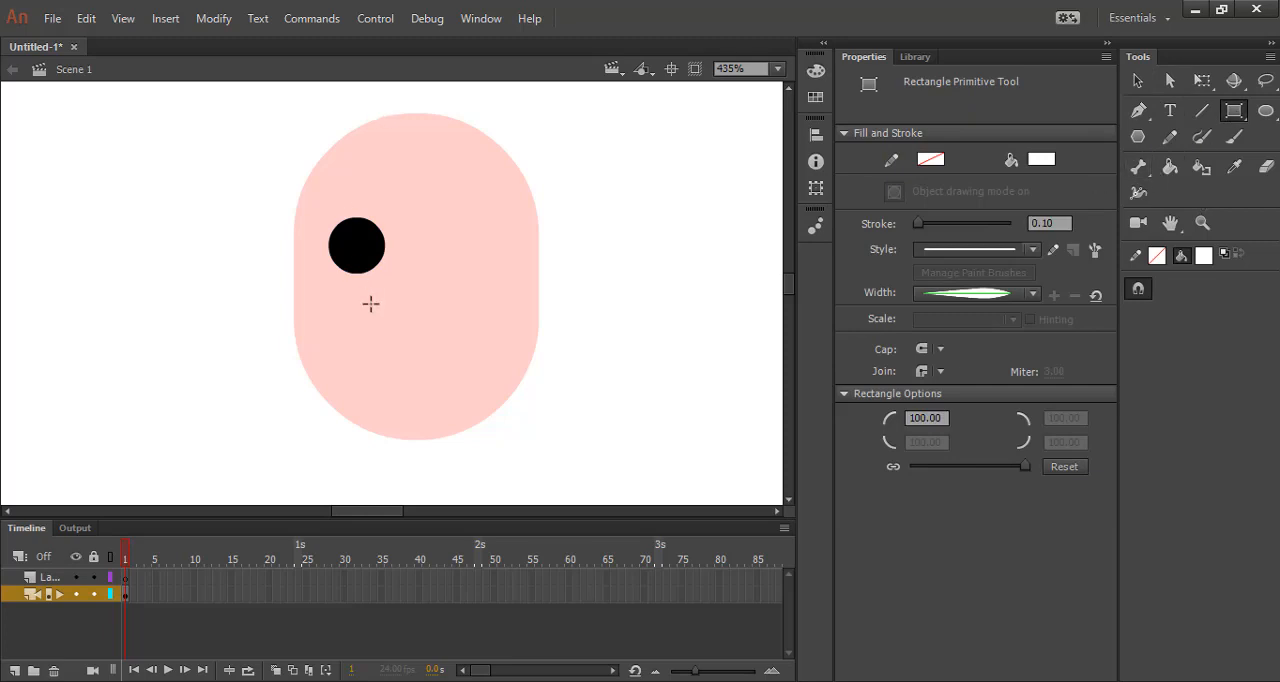
{"action": "scroll", "coordinate": [370, 303], "scroll_direction": "up", "scroll_amount": 3}
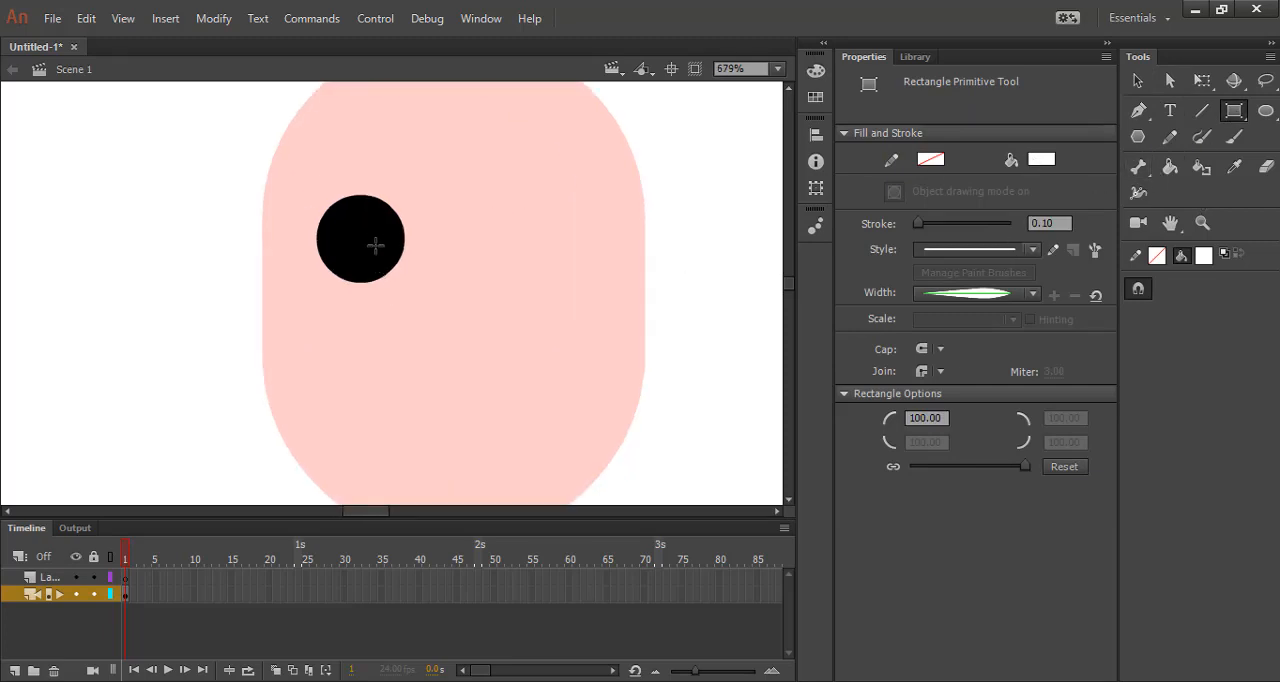
{"action": "left_click_drag", "start_coordinate": [368, 244], "coordinate": [390, 279]}
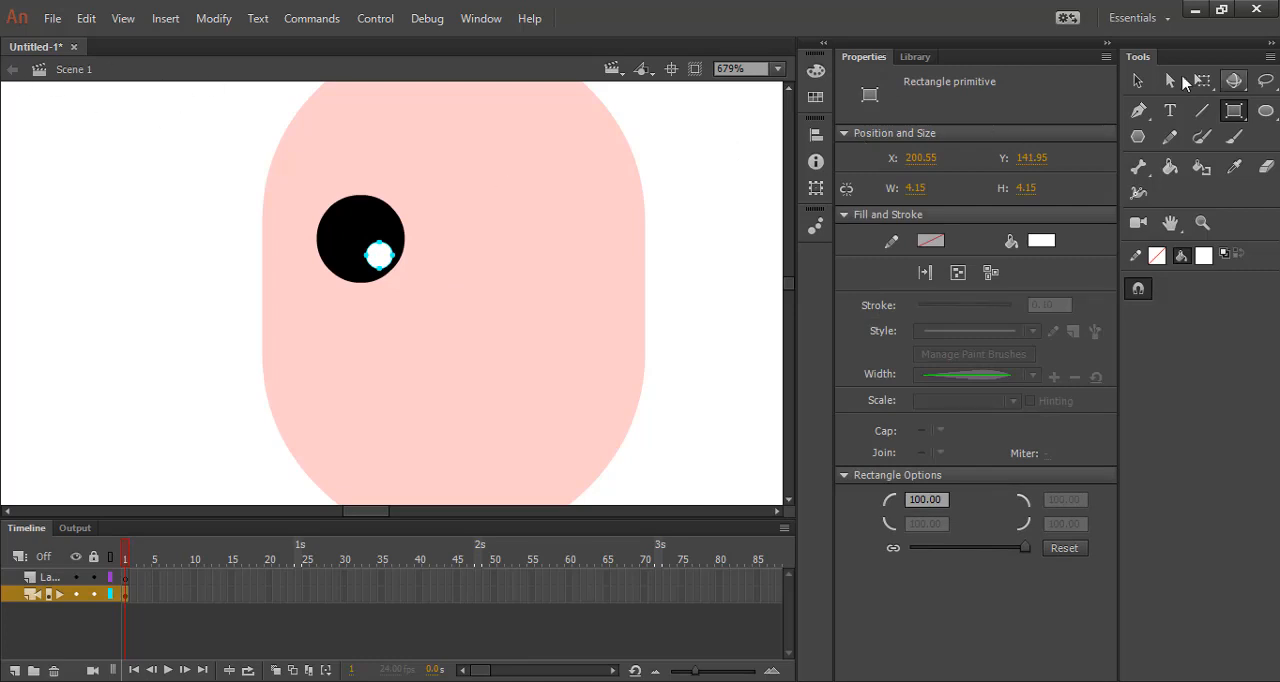
Duplicate the eye together with its highlight horizontally to the right side of the face.
{"action": "left_click", "coordinate": [1137, 80]}
{"action": "left_click", "coordinate": [740, 241]}
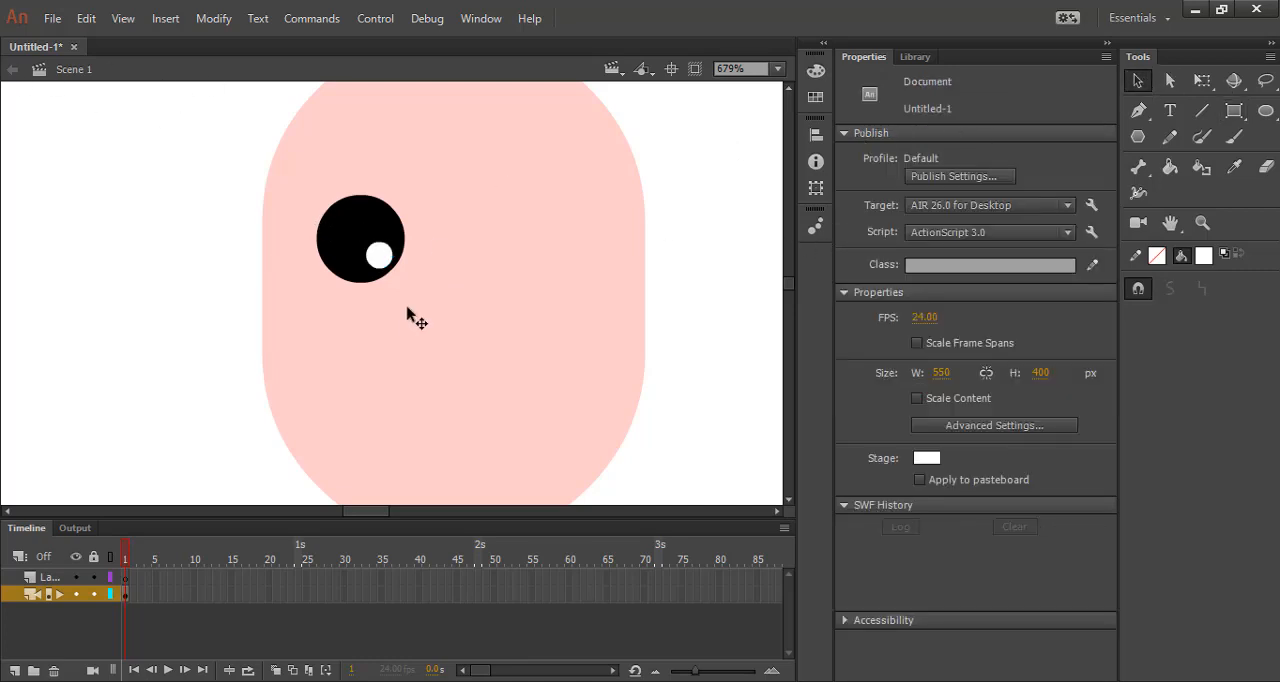
{"action": "left_click", "coordinate": [360, 257]}
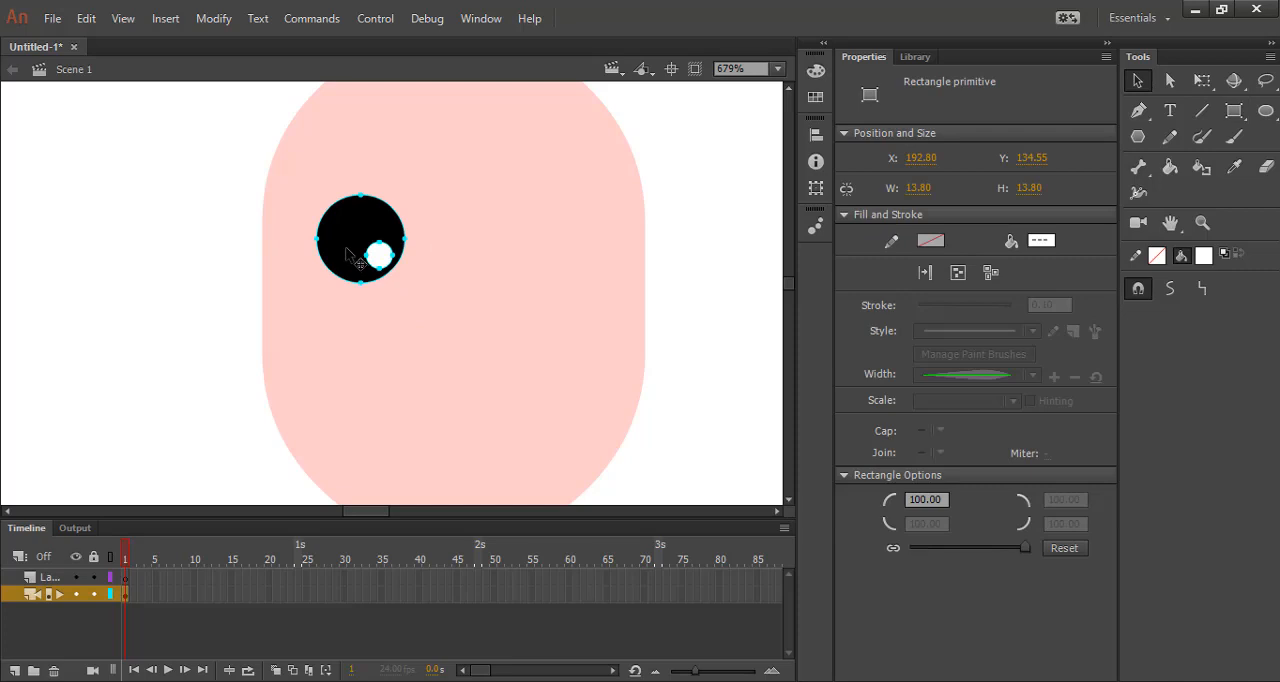
{"action": "left_click_drag", "start_coordinate": [355, 258], "coordinate": [551, 257], "text": "alt"}
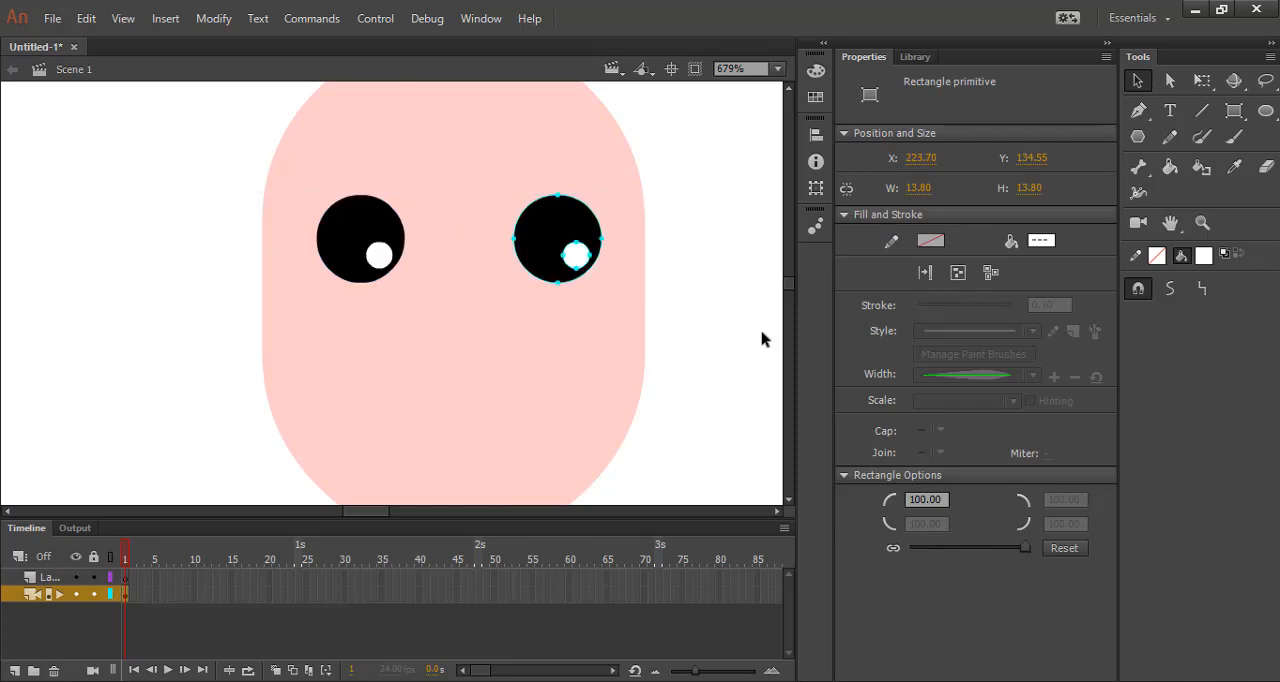
{"action": "left_click", "coordinate": [763, 337]}
{"action": "scroll", "coordinate": [314, 229], "scroll_direction": "down", "scroll_amount": 3}
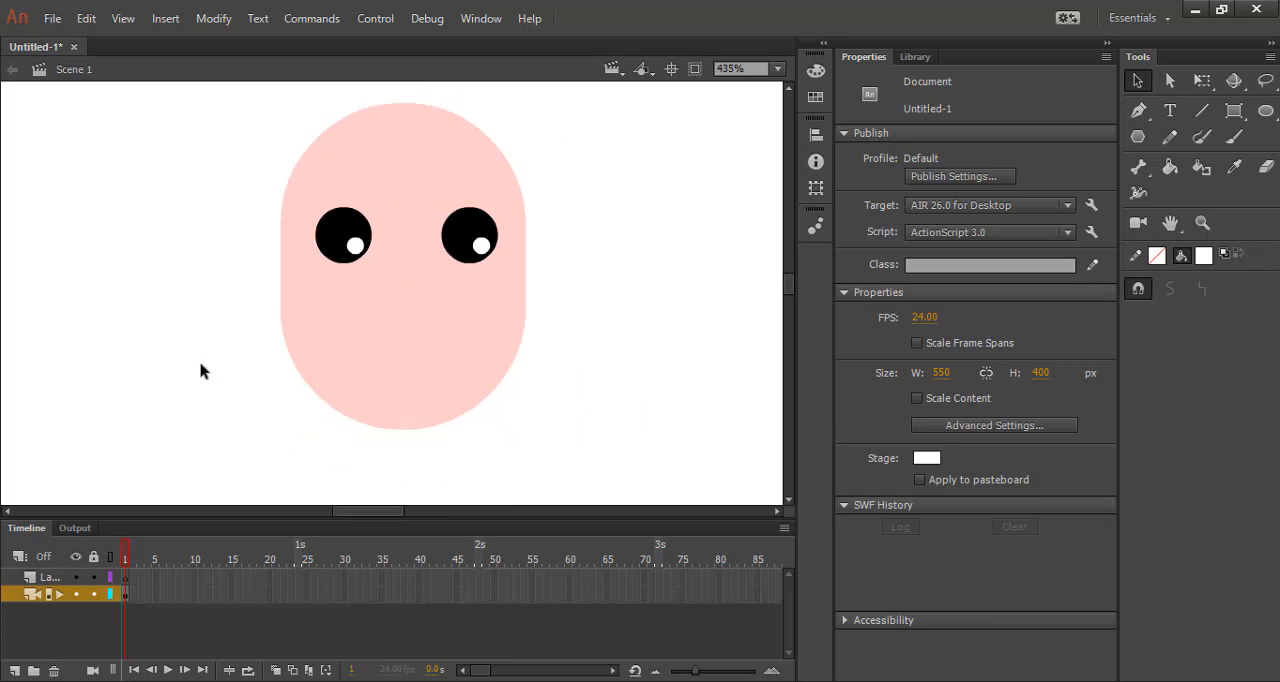
Draw a circle about 32 px wide filled #FF0066 below the eyes as the base of the mouth.
{"action": "left_click", "coordinate": [1234, 110]}
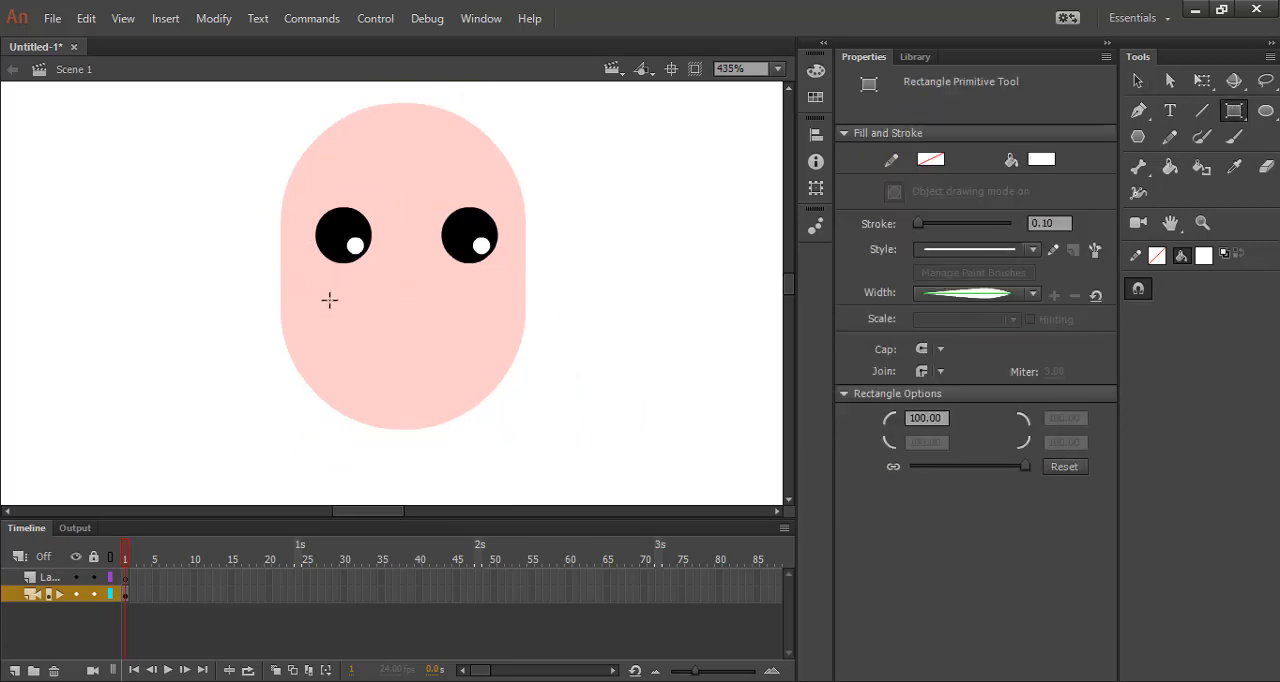
{"action": "left_click", "coordinate": [1041, 159]}
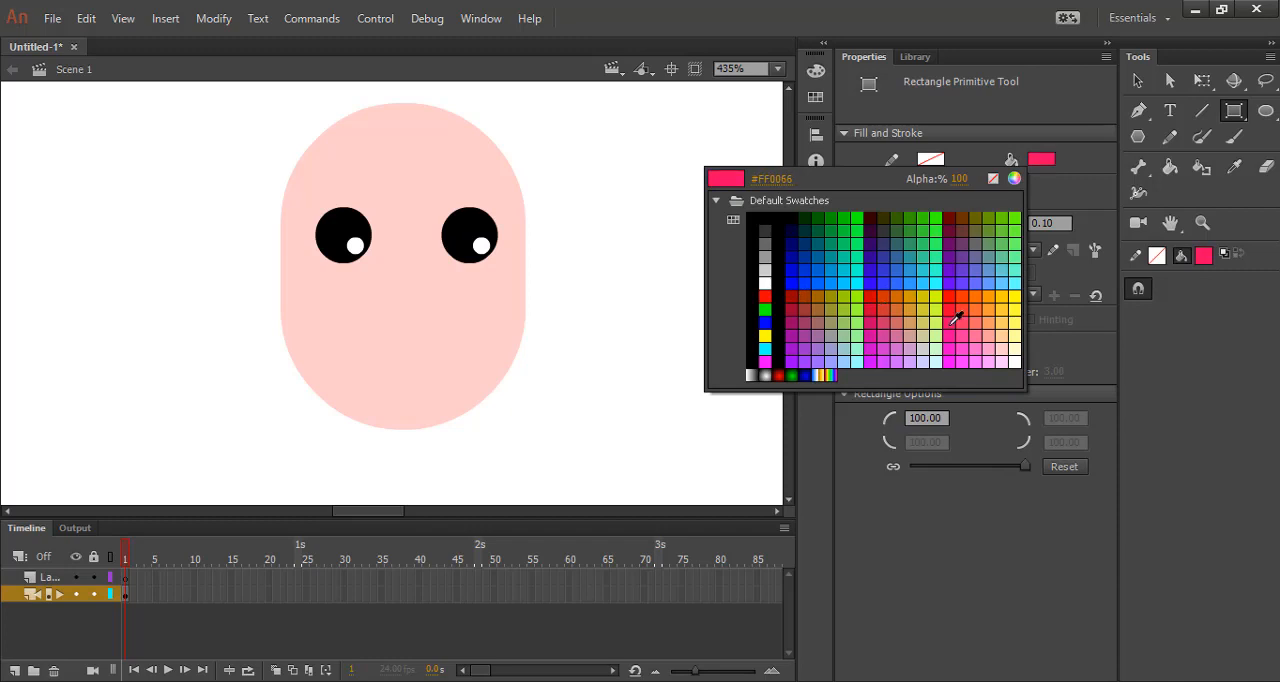
{"action": "left_click", "coordinate": [953, 321]}
{"action": "left_click_drag", "start_coordinate": [352, 301], "coordinate": [402, 355]}
{"action": "left_click", "coordinate": [1137, 81]}
{"action": "left_click", "coordinate": [521, 386]}
{"action": "left_click", "coordinate": [569, 403]}
Convert the pink mouth circle to a drawing object for editing and delete its upper half.
{"action": "double_click", "coordinate": [483, 389]}
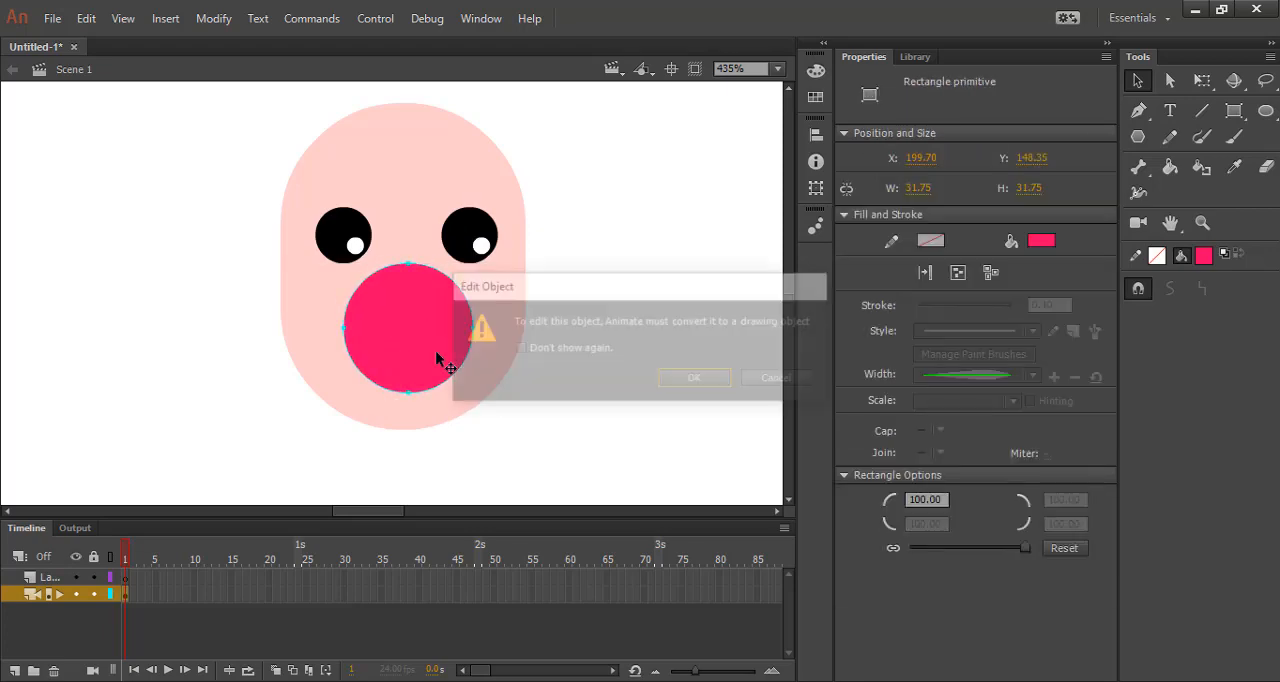
{"action": "left_click", "coordinate": [692, 383]}
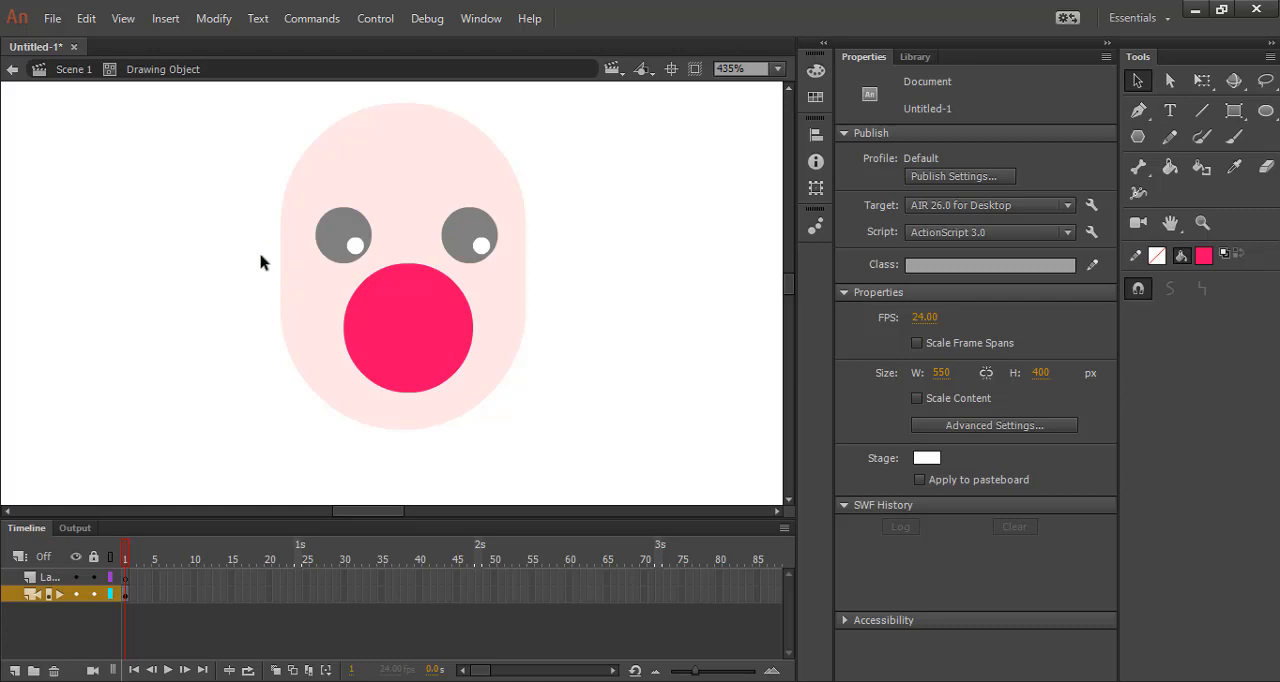
{"action": "left_click_drag", "start_coordinate": [261, 257], "coordinate": [591, 334]}
{"action": "key", "text": "Delete"}
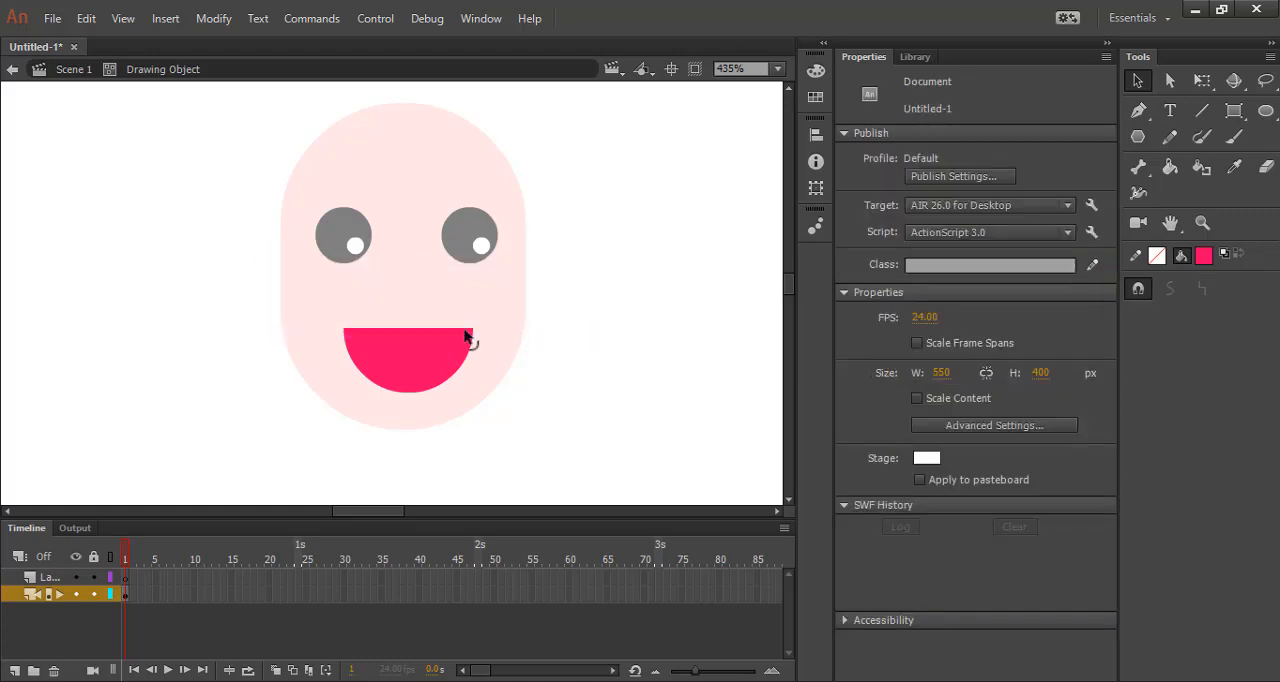
Recolor a strip about 4 px high along the top of the mouth white to form the teeth.
{"action": "left_click_drag", "start_coordinate": [267, 309], "coordinate": [509, 350]}
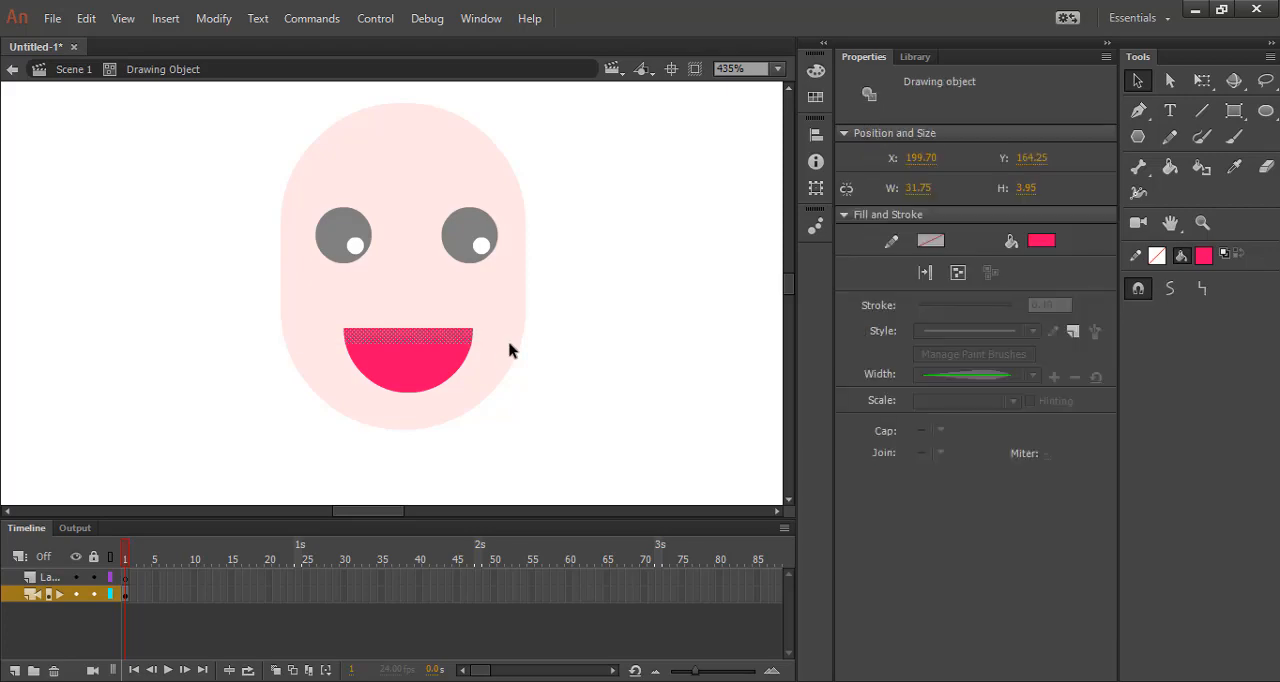
{"action": "left_click", "coordinate": [1040, 240]}
{"action": "left_click", "coordinate": [755, 366]}
{"action": "left_click", "coordinate": [648, 397]}
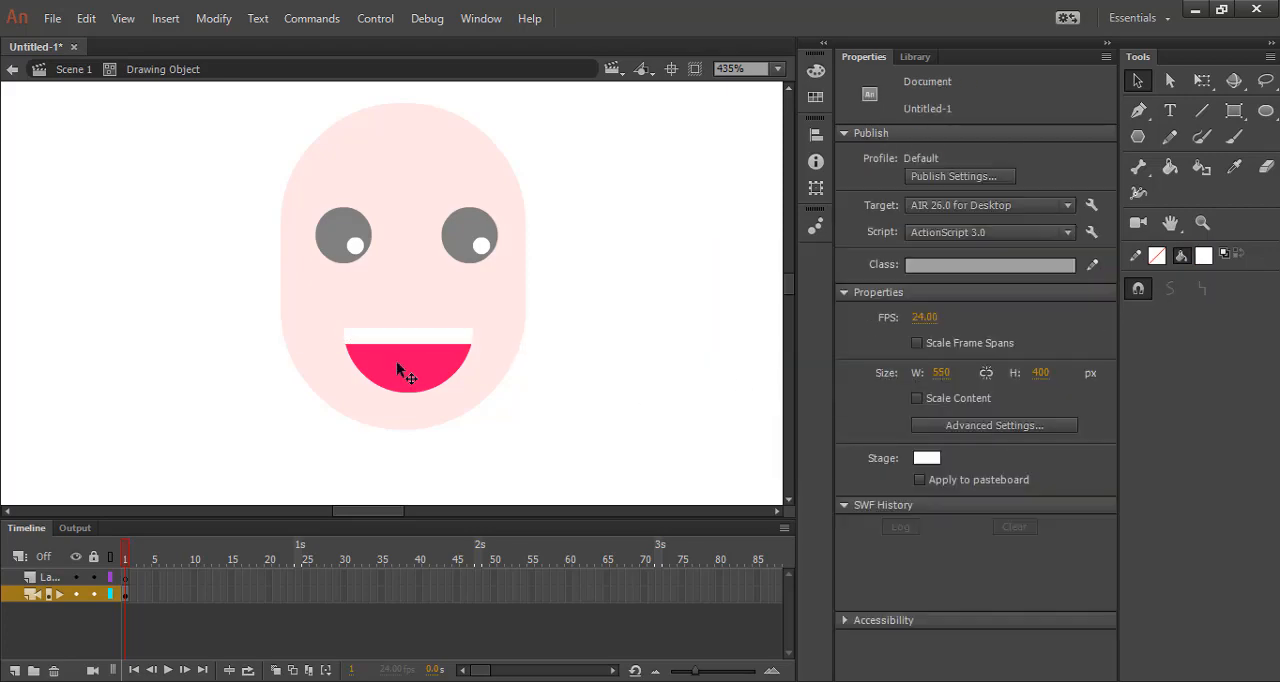
Recolor the lowest part of the mouth, about 5 px high, bright red to form the tongue.
{"action": "left_click", "coordinate": [400, 345]}
{"action": "left_click", "coordinate": [543, 368]}
{"action": "left_click_drag", "start_coordinate": [285, 371], "coordinate": [506, 442]}
{"action": "left_click", "coordinate": [1046, 246]}
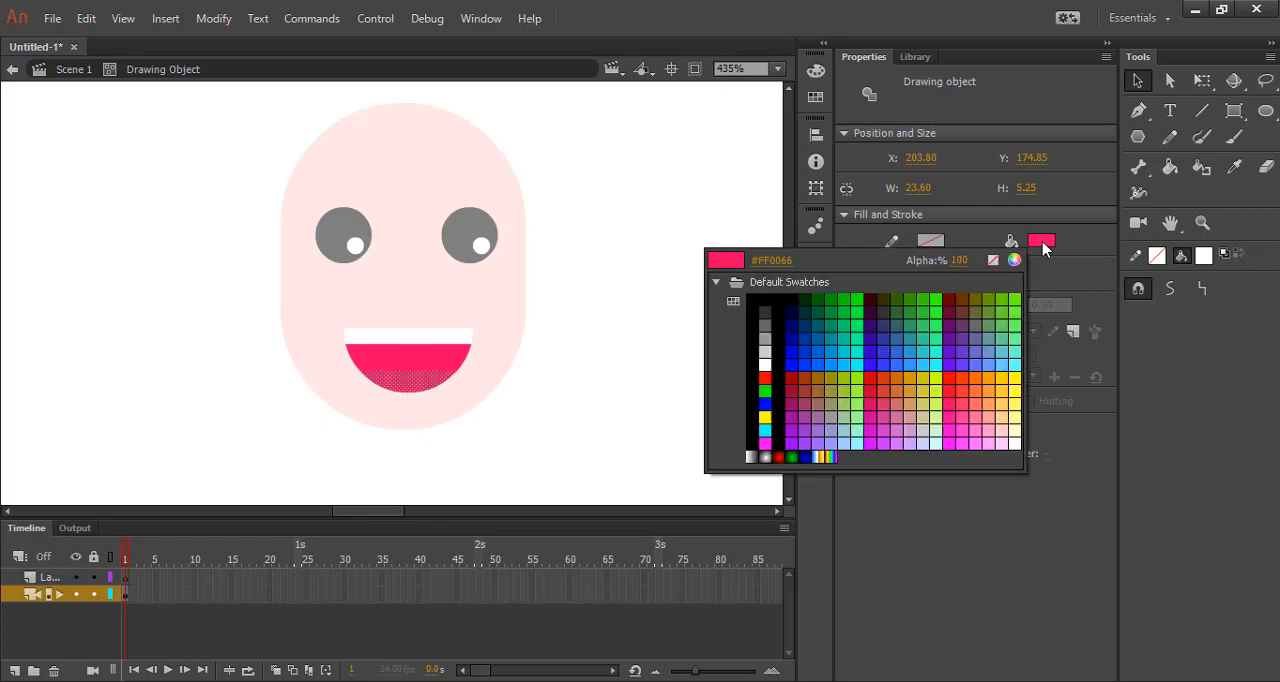
{"action": "left_click", "coordinate": [765, 368]}
{"action": "left_click", "coordinate": [515, 388]}
{"action": "left_click", "coordinate": [434, 394]}
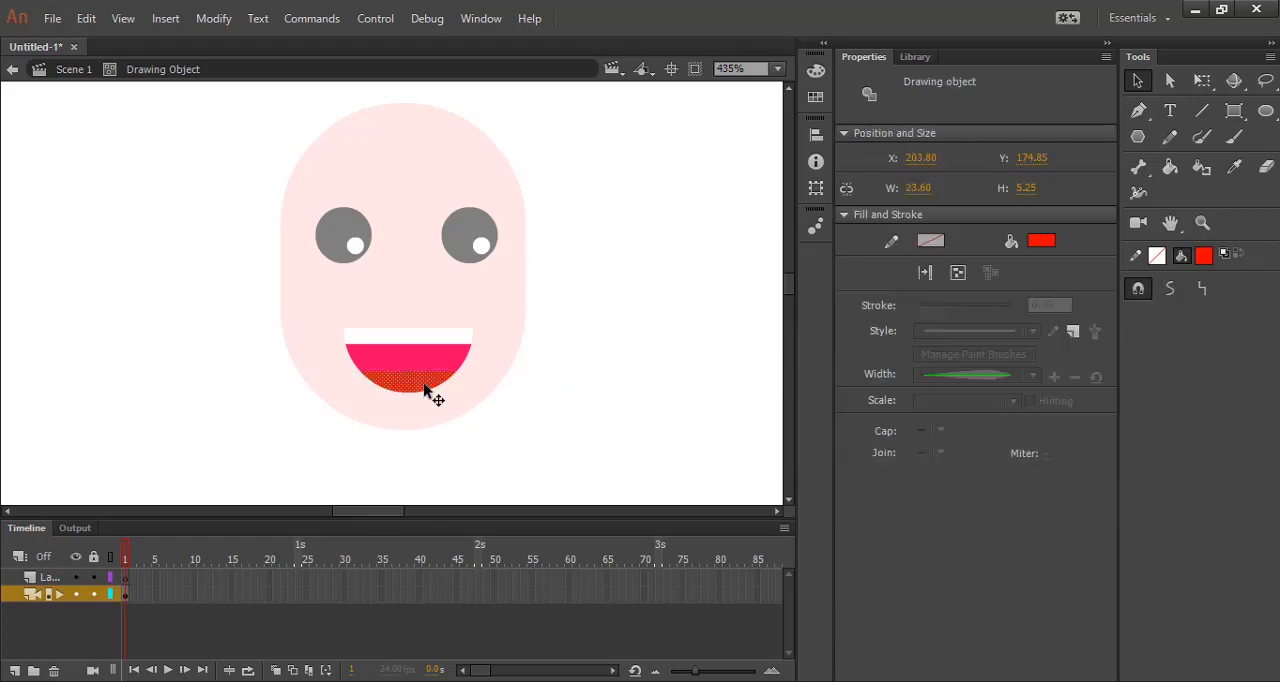
Recolor the middle band of the mouth, between teeth and tongue, a dark crimson red.
{"action": "left_click", "coordinate": [451, 366]}
{"action": "left_click", "coordinate": [1053, 244]}
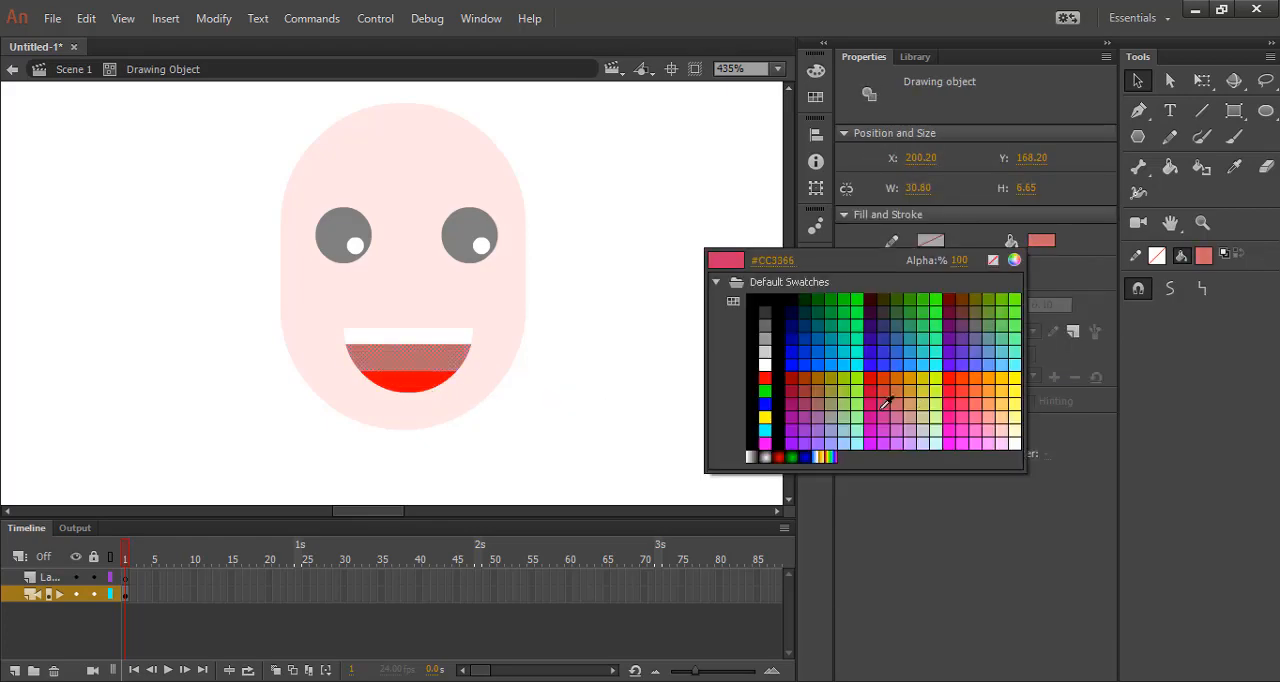
{"action": "left_click", "coordinate": [871, 382]}
{"action": "left_click", "coordinate": [491, 401]}
Curve the tongue's upper edge slightly upward and return from the drawing object to the main scene.
{"action": "left_click", "coordinate": [435, 386]}
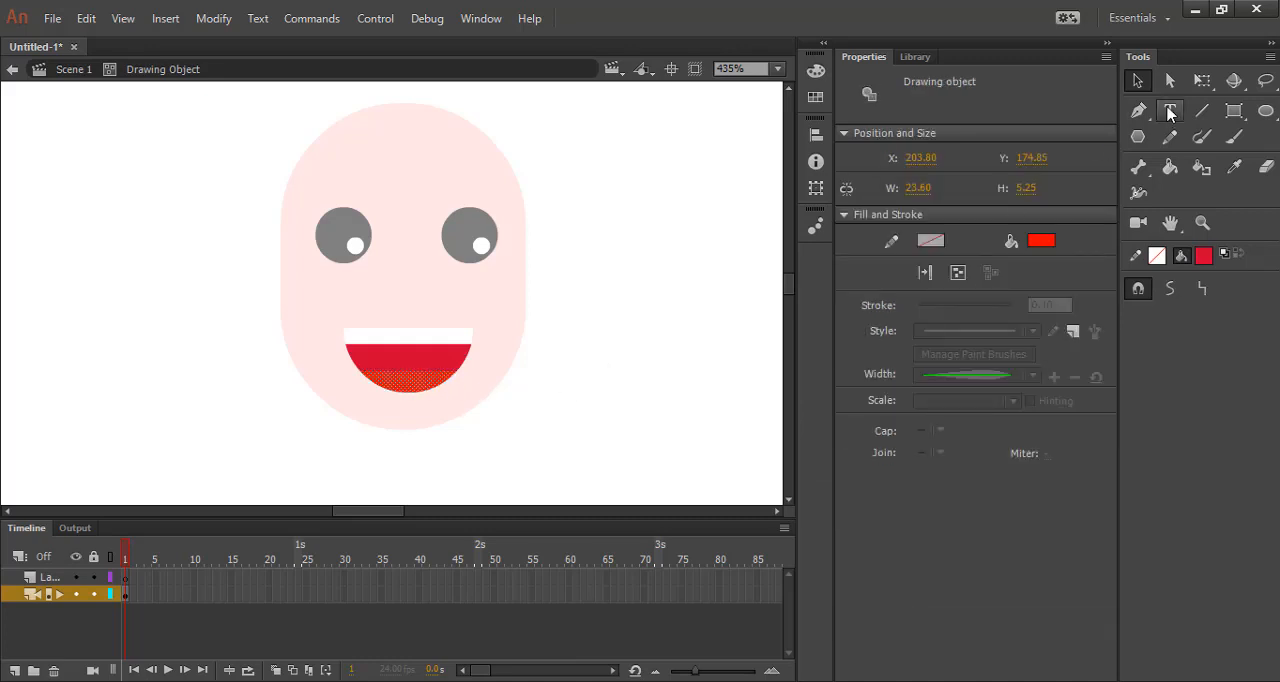
{"action": "left_click", "coordinate": [543, 418]}
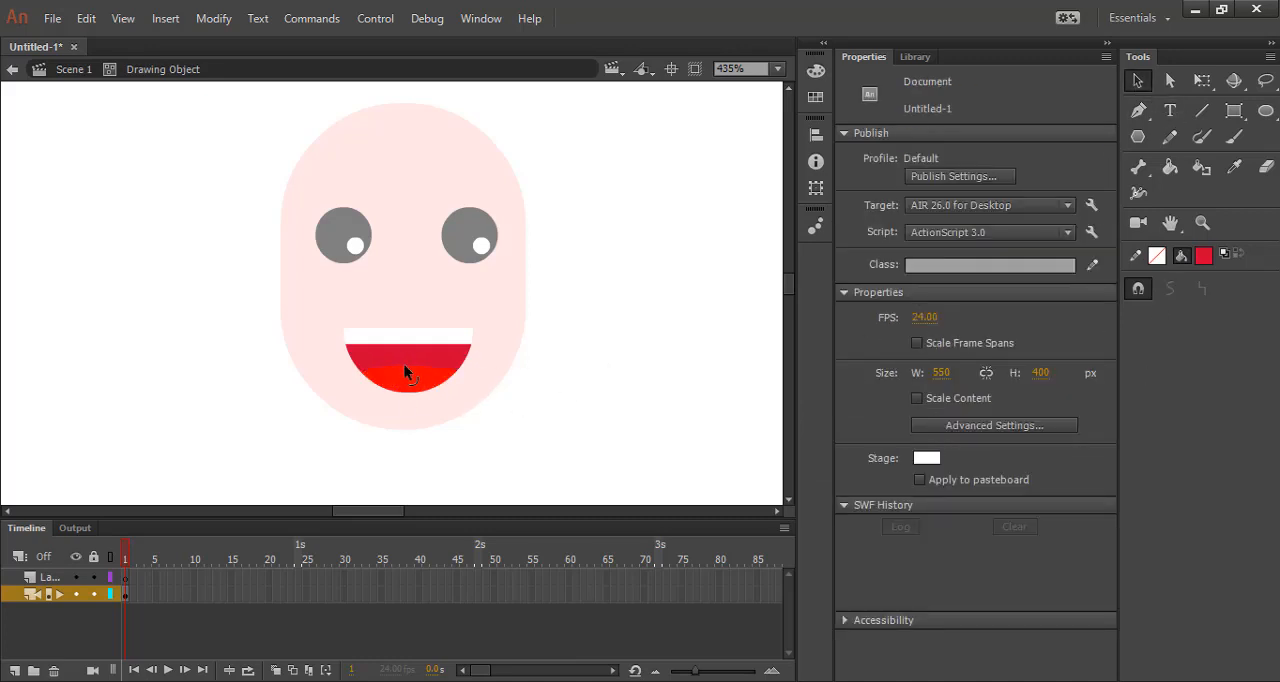
{"action": "double_click", "coordinate": [662, 380]}
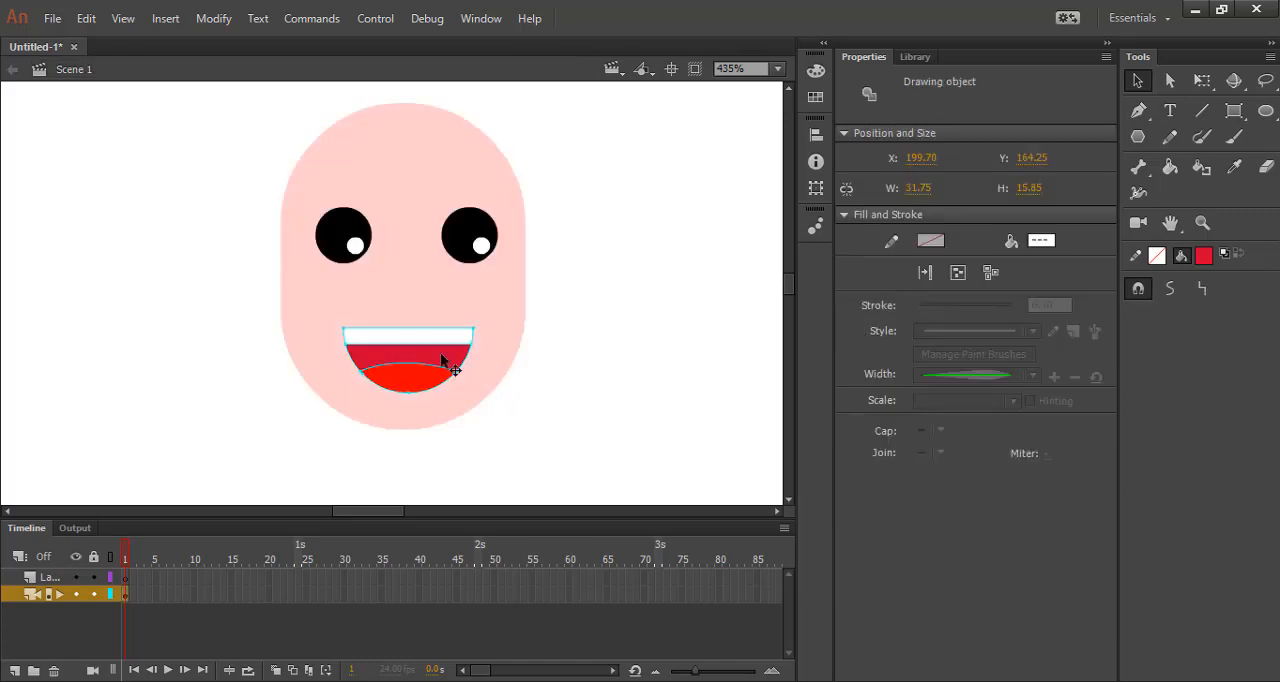
Move the mouth slightly straight up on the face, closer to the eyes.
{"action": "left_click_drag", "start_coordinate": [441, 354], "coordinate": [388, 327]}
{"action": "left_click", "coordinate": [609, 383]}
{"action": "left_click", "coordinate": [655, 378]}
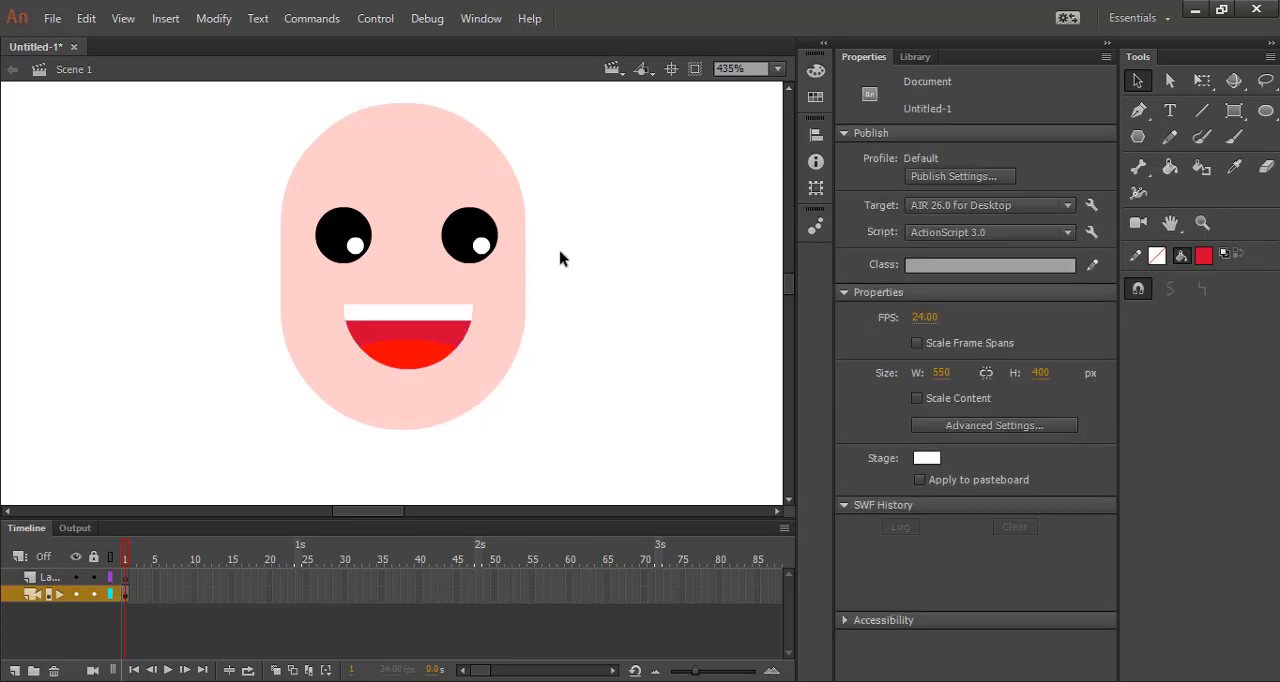
Draw a rounded ear about 11 by 15 px against the head's right edge and fill it with the face's skin color.
{"action": "left_click", "coordinate": [1234, 110]}
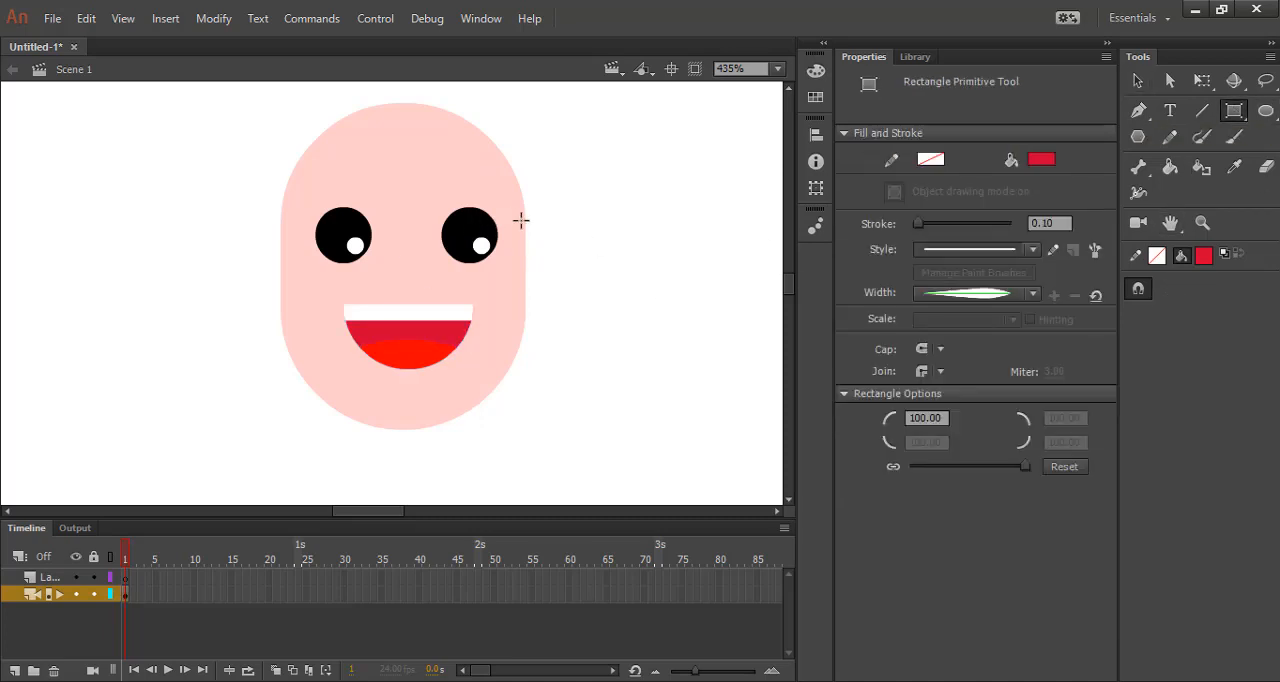
{"action": "left_click_drag", "start_coordinate": [520, 223], "coordinate": [572, 287]}
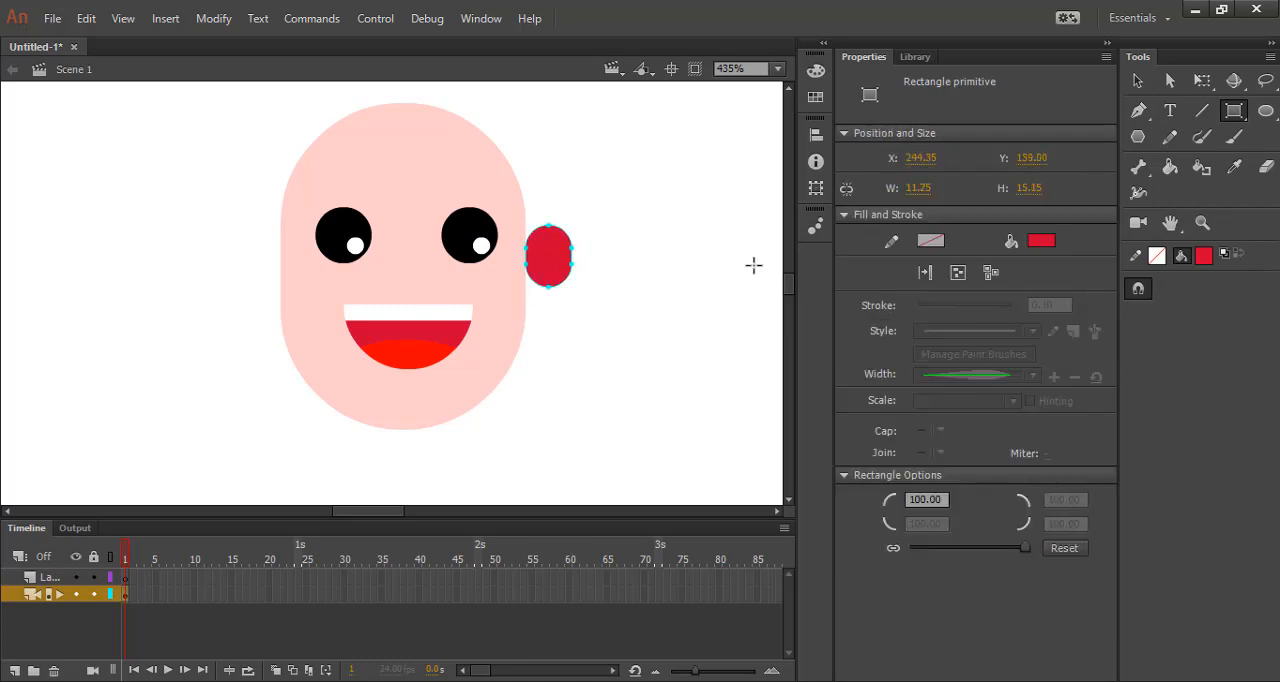
{"action": "left_click", "coordinate": [1041, 240]}
{"action": "left_click", "coordinate": [500, 277]}
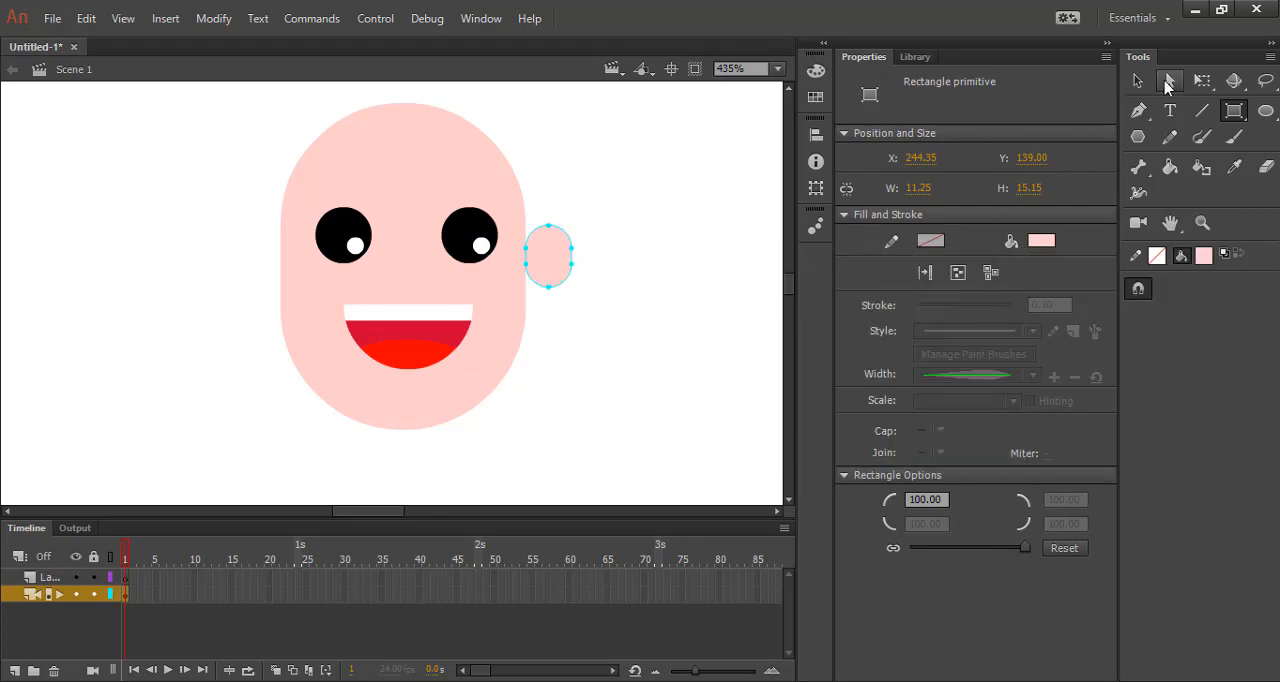
Copy the ear to the head's left edge and set both ears slightly overlapping the head at eye level.
{"action": "left_click", "coordinate": [1137, 80]}
{"action": "left_click", "coordinate": [640, 305]}
{"action": "left_click_drag", "start_coordinate": [535, 262], "coordinate": [274, 244]}
{"action": "left_click", "coordinate": [620, 288]}
{"action": "left_click", "coordinate": [286, 341]}
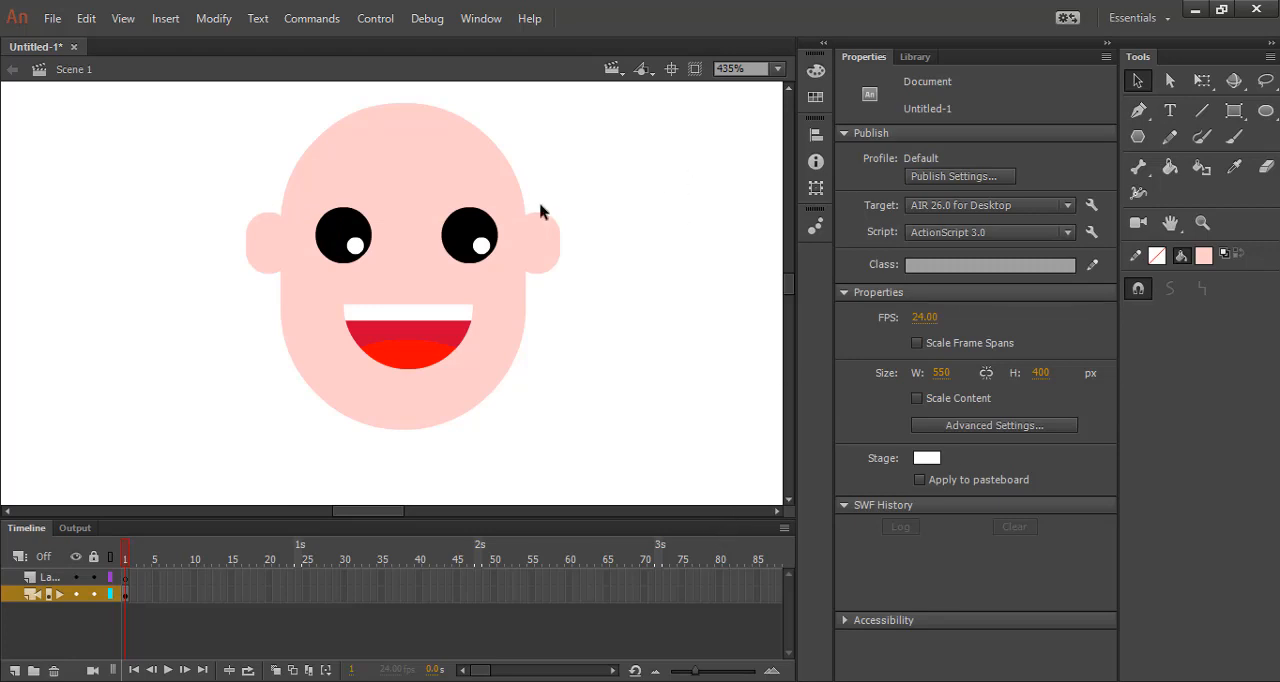
Choose a dark brown fill for the Rectangle Primitive tool to draw the hair.
{"action": "scroll", "coordinate": [540, 211], "scroll_direction": "up", "scroll_amount": 3}
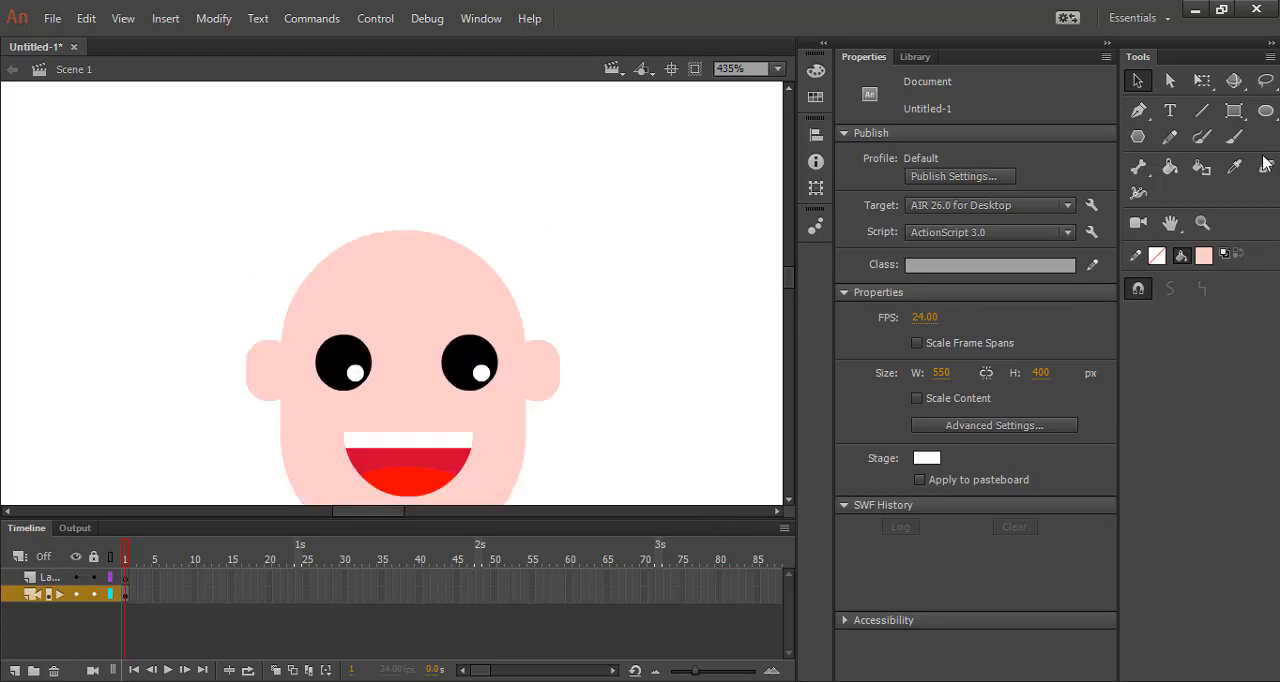
{"action": "left_click", "coordinate": [1234, 110]}
{"action": "left_click", "coordinate": [1041, 160]}
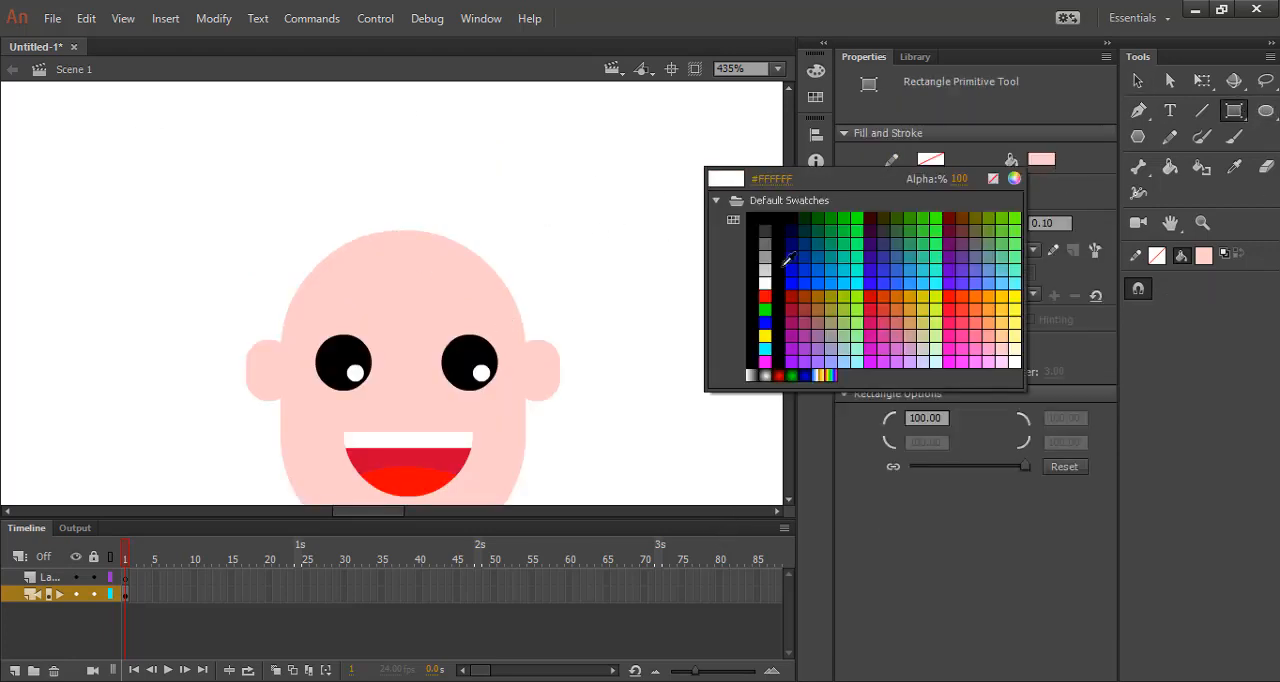
{"action": "left_click", "coordinate": [958, 218]}
{"action": "scroll", "coordinate": [306, 189], "scroll_direction": "down", "scroll_amount": 3}
{"action": "scroll", "coordinate": [407, 284], "scroll_direction": "up", "scroll_amount": 6}
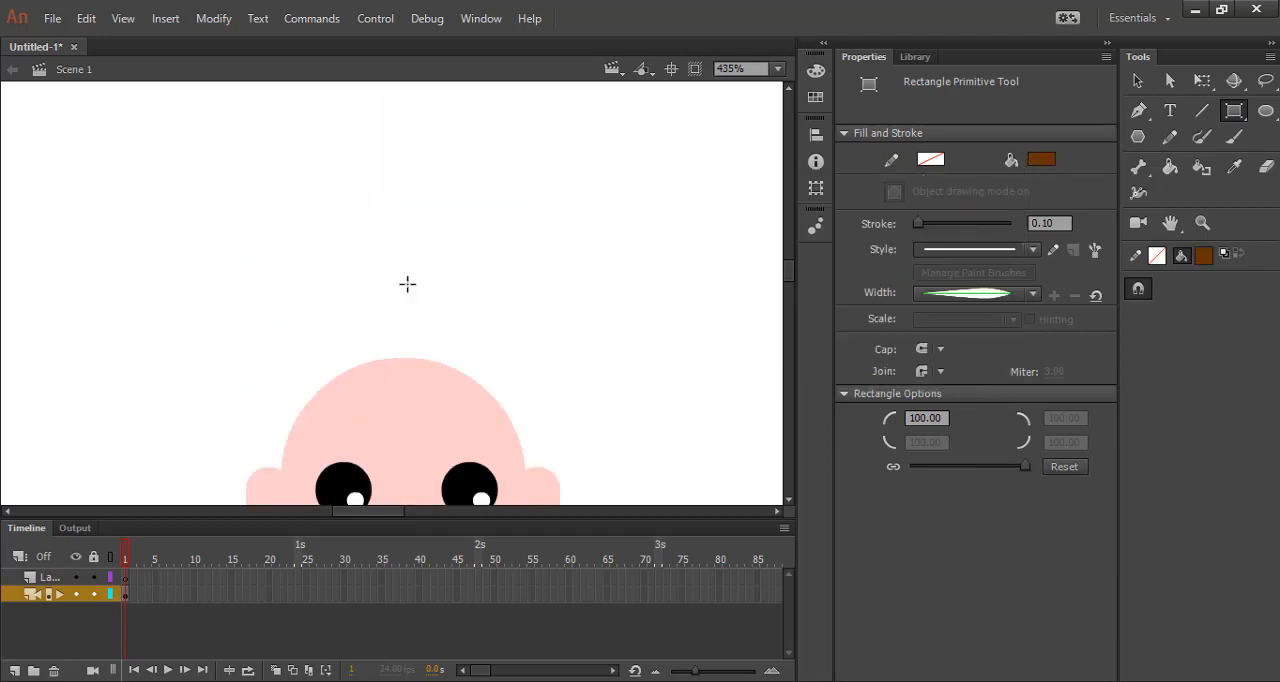
{"action": "scroll", "coordinate": [349, 229], "scroll_direction": "down", "scroll_amount": 5}
{"action": "mouse_move", "coordinate": [337, 207]}
{"action": "left_mouse_down"}
{"action": "mouse_move", "coordinate": [497, 300]}
{"action": "mouse_move", "coordinate": [443, 331]}
{"action": "mouse_move", "coordinate": [466, 335]}
{"action": "left_mouse_up"}
{"action": "left_click", "coordinate": [1137, 80]}
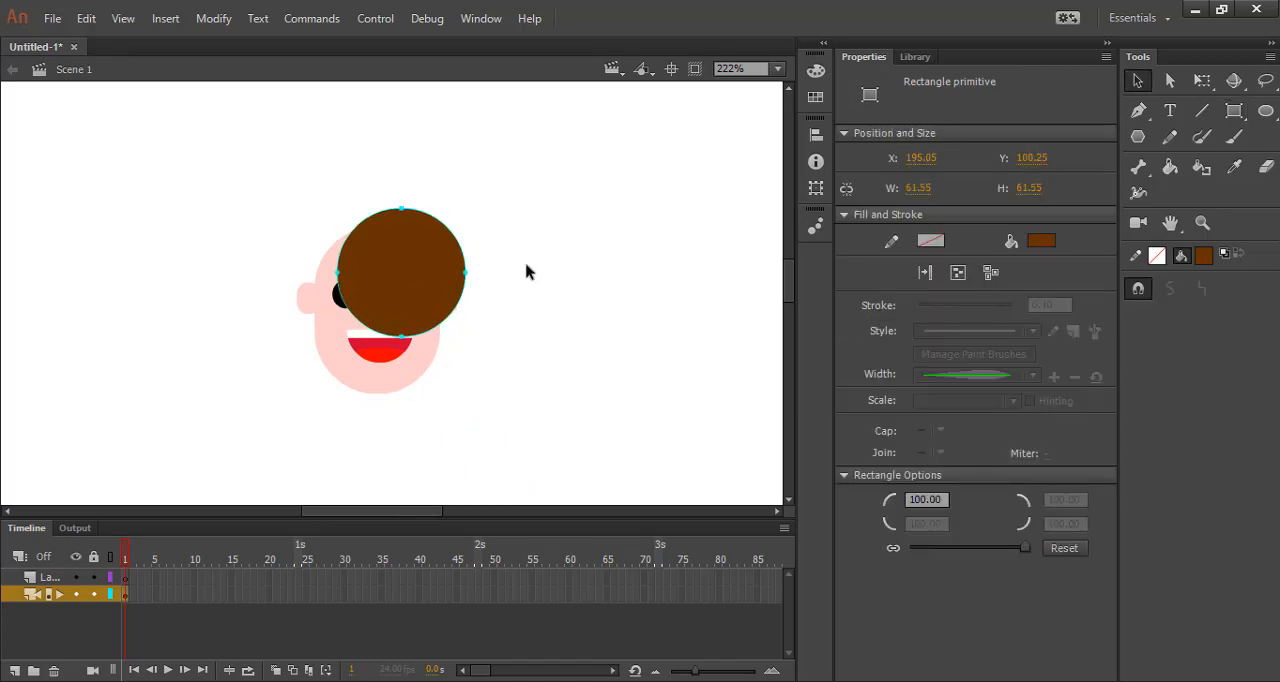
{"action": "left_click_drag", "start_coordinate": [407, 262], "coordinate": [376, 233]}
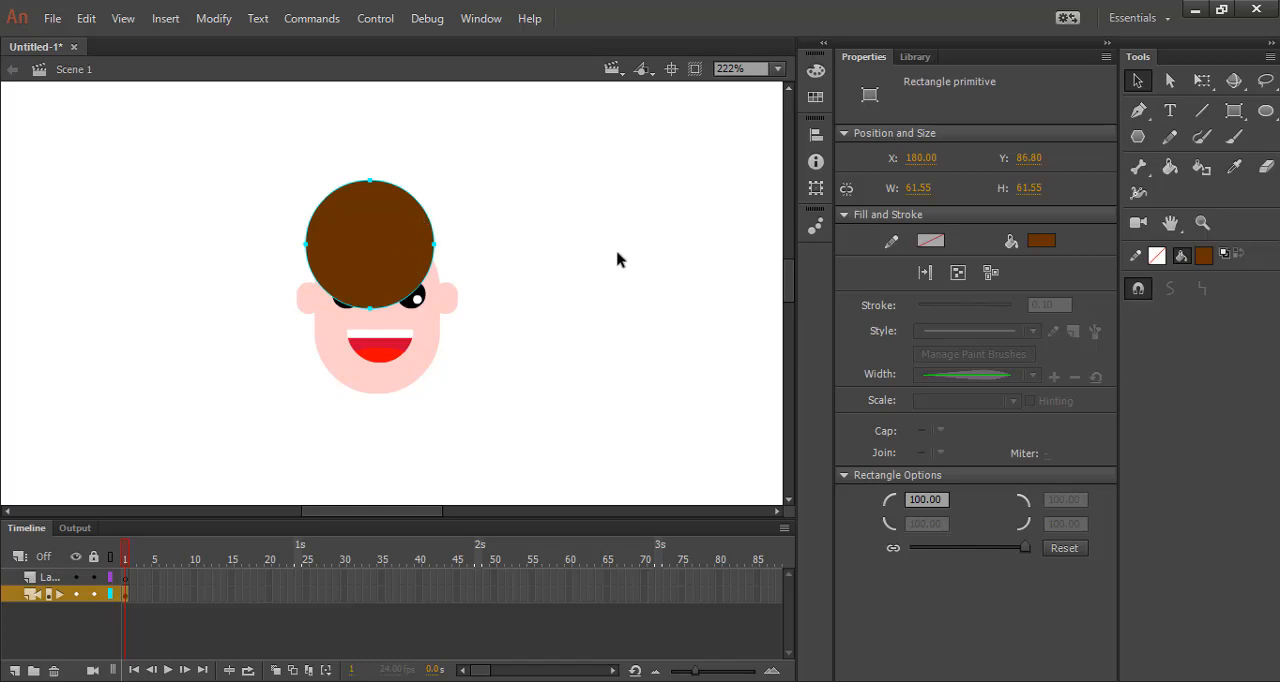
{"action": "key", "text": "Delete"}
Draw a brown circle about 68 px in diameter and center it over the upper part of the head.
{"action": "left_click", "coordinate": [1234, 110]}
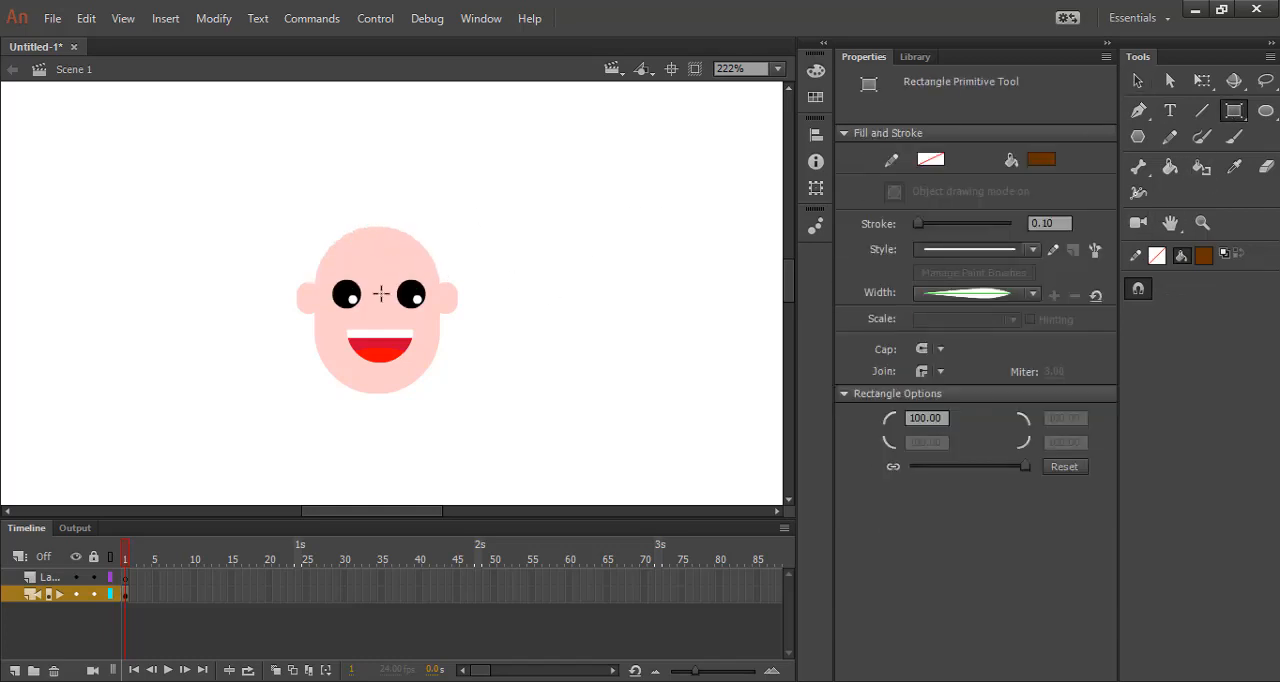
{"action": "left_click_drag", "start_coordinate": [378, 297], "coordinate": [369, 149]}
{"action": "left_click", "coordinate": [1138, 81]}
{"action": "left_click_drag", "start_coordinate": [276, 236], "coordinate": [346, 276]}
{"action": "left_click", "coordinate": [637, 370]}
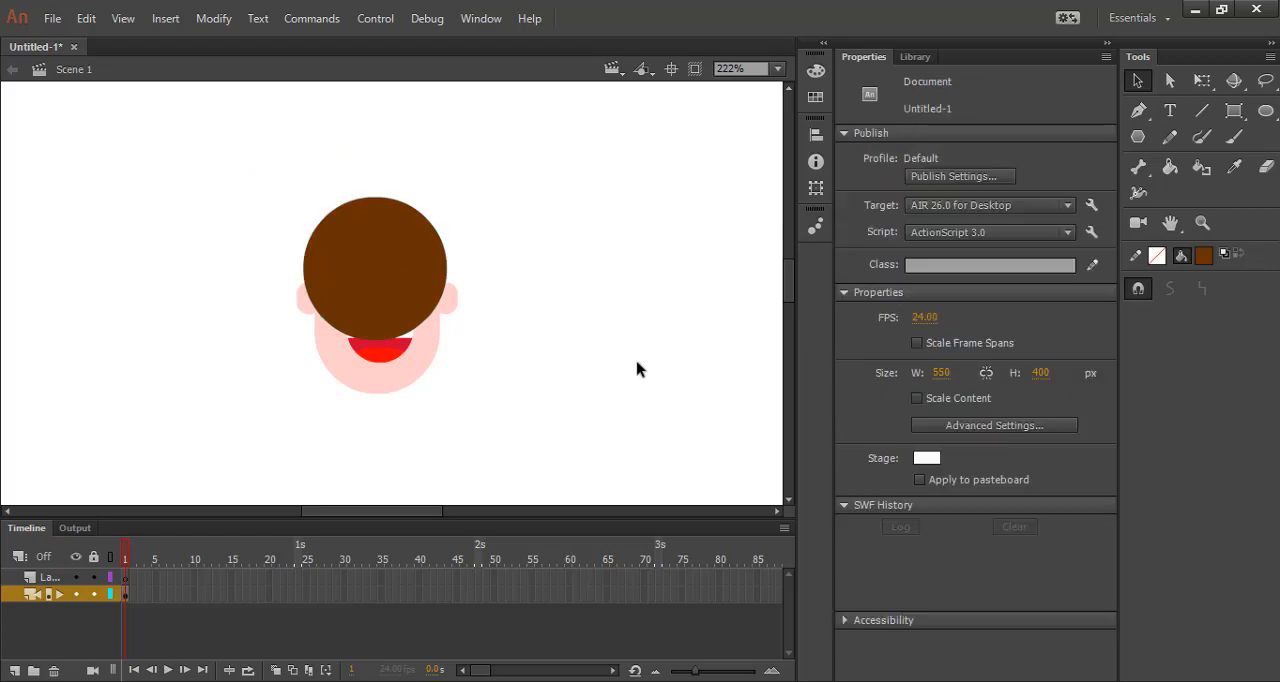
Convert the brown circle to a drawing object, remove its lower part to leave a dome of hair, and return to the main scene.
{"action": "double_click", "coordinate": [419, 287]}
{"action": "left_click", "coordinate": [688, 376]}
{"action": "left_click_drag", "start_coordinate": [206, 279], "coordinate": [592, 388]}
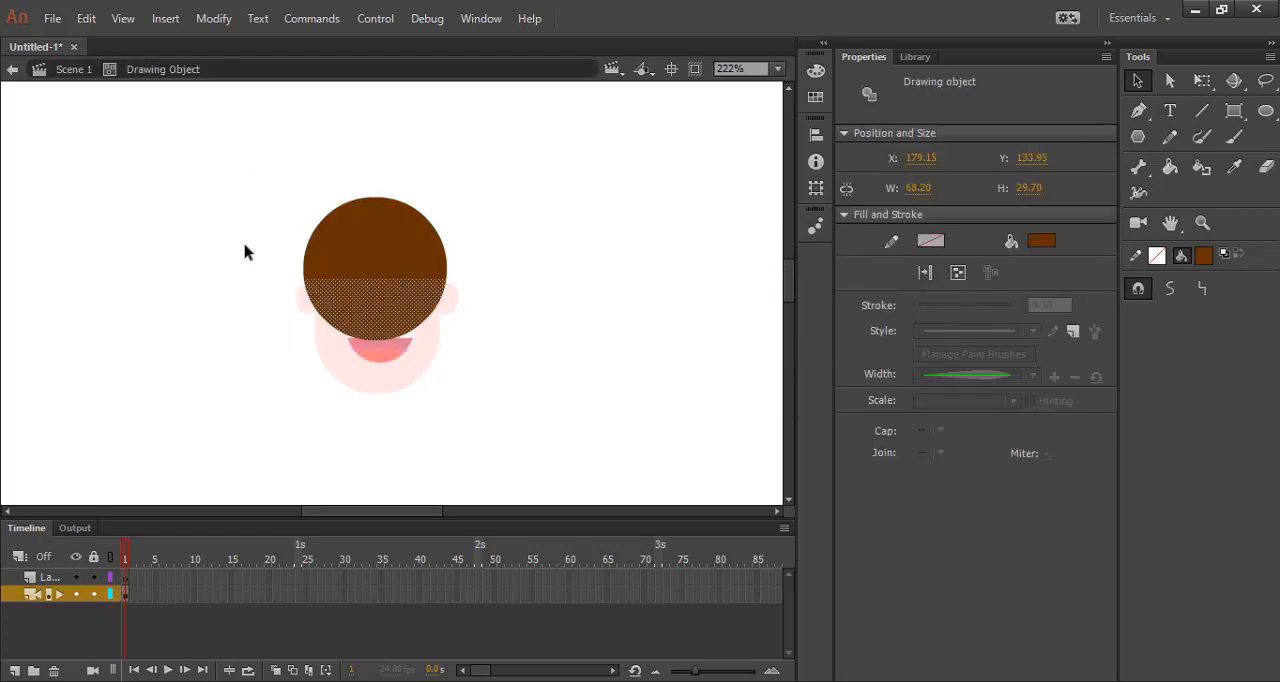
{"action": "mouse_move", "coordinate": [244, 252]}
{"action": "left_mouse_down"}
{"action": "mouse_move", "coordinate": [540, 395]}
{"action": "mouse_move", "coordinate": [506, 360]}
{"action": "mouse_move", "coordinate": [540, 370]}
{"action": "mouse_move", "coordinate": [289, 334]}
{"action": "mouse_move", "coordinate": [249, 259]}
{"action": "left_mouse_up"}
{"action": "key", "text": "Delete"}
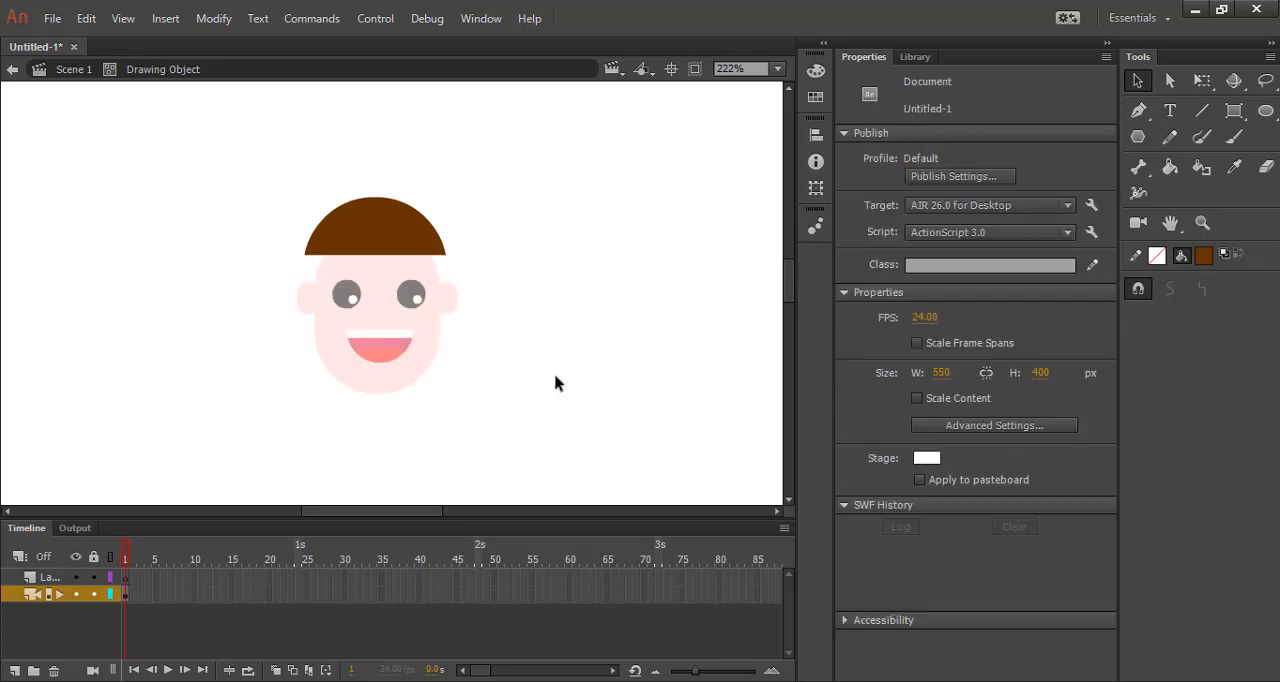
{"action": "left_click", "coordinate": [420, 250]}
{"action": "left_click", "coordinate": [608, 295]}
{"action": "double_click", "coordinate": [608, 295]}
Lower the brown hair onto the forehead just above the eyes and enlarge it to about 73 by 33 px.
{"action": "mouse_move", "coordinate": [378, 241]}
{"action": "left_mouse_down"}
{"action": "mouse_move", "coordinate": [381, 257]}
{"action": "mouse_move", "coordinate": [452, 241]}
{"action": "left_mouse_up"}
{"action": "key", "text": "q"}
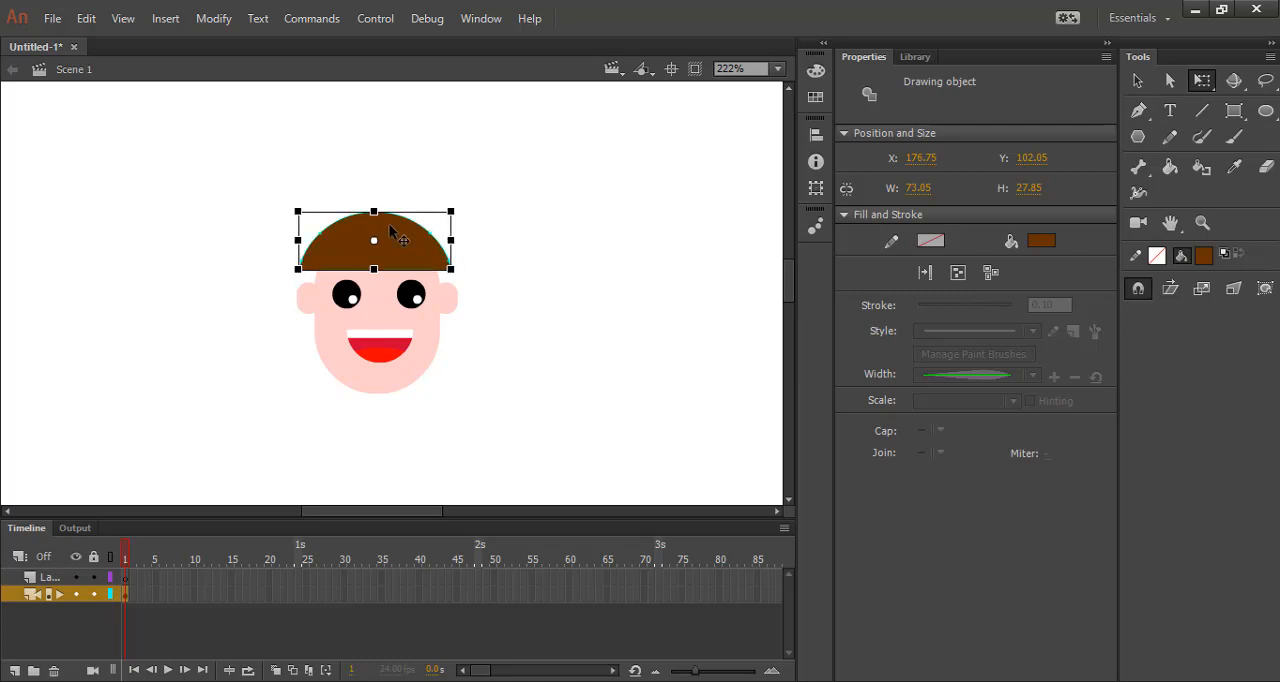
{"action": "left_click_drag", "start_coordinate": [375, 212], "coordinate": [374, 207]}
{"action": "left_click", "coordinate": [527, 262]}
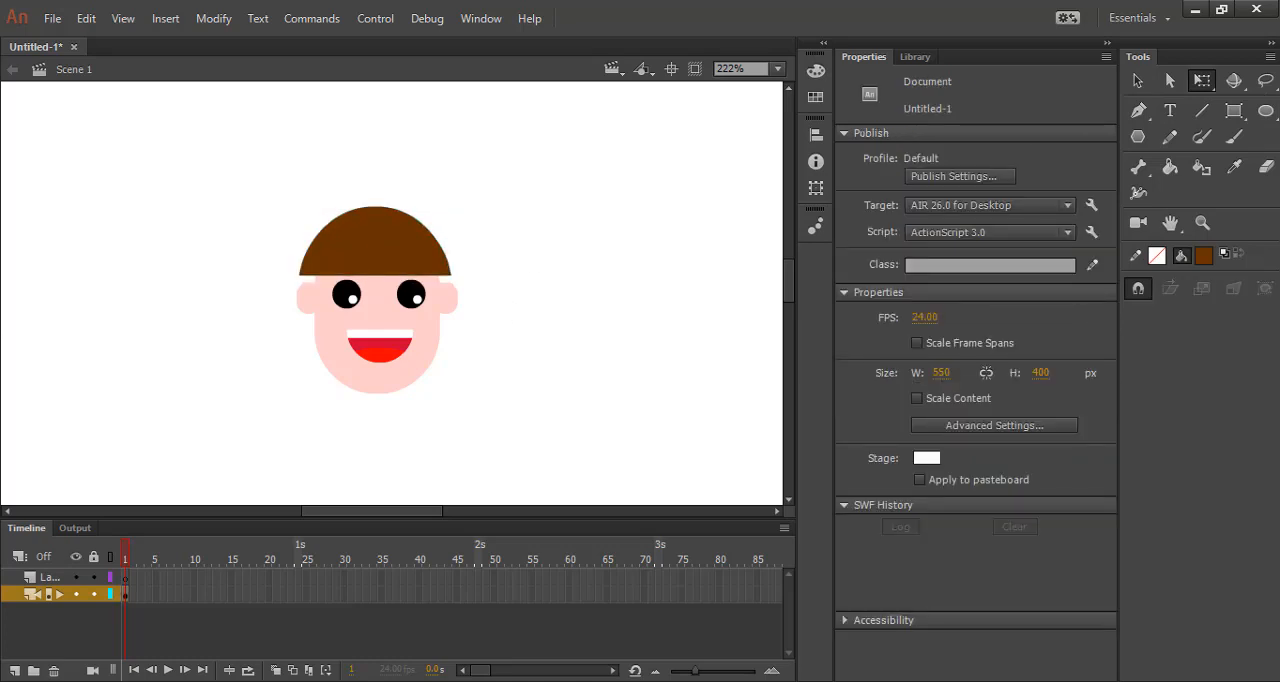
Recolor the dome-shaped hair solid black.
{"action": "left_click", "coordinate": [395, 240]}
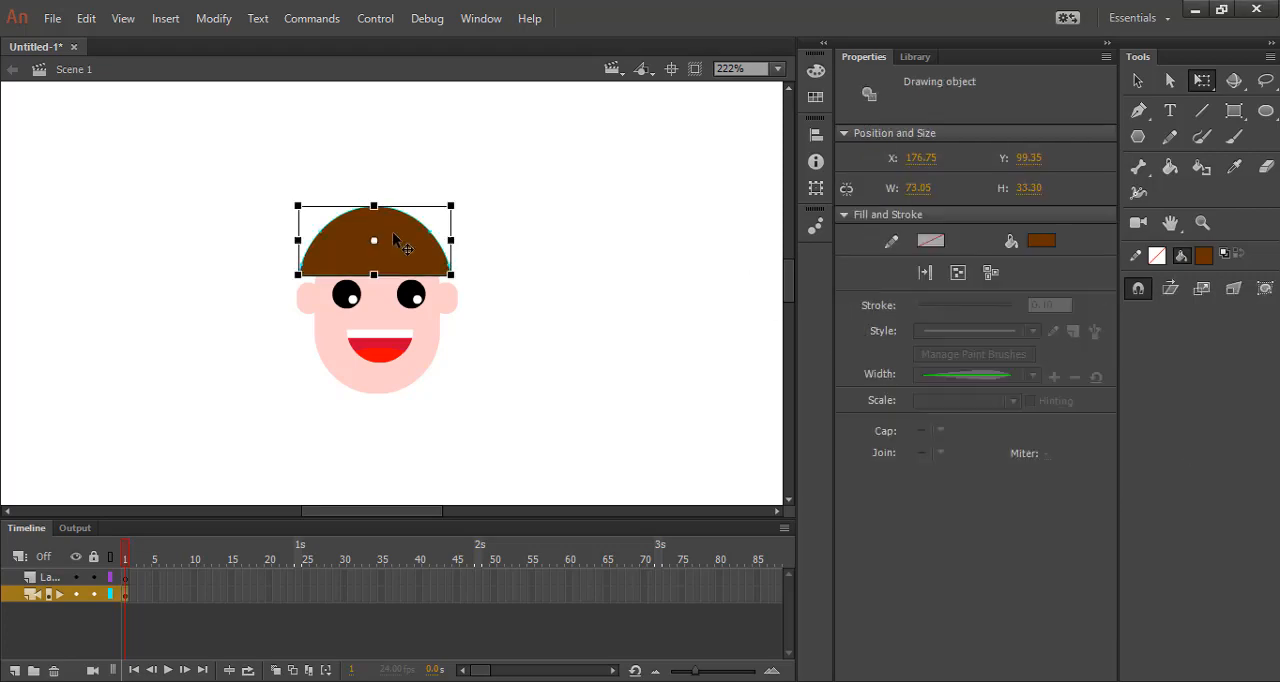
{"action": "left_click", "coordinate": [1043, 246]}
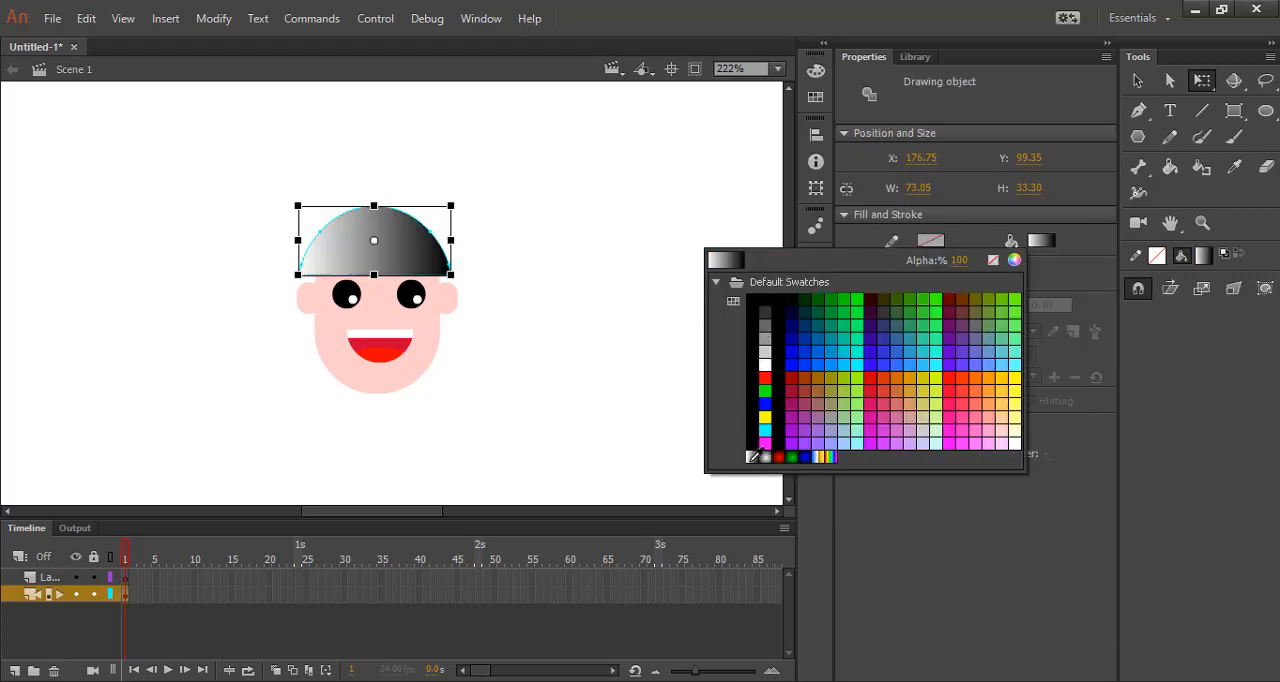
{"action": "left_click", "coordinate": [755, 438]}
{"action": "left_click", "coordinate": [597, 336]}
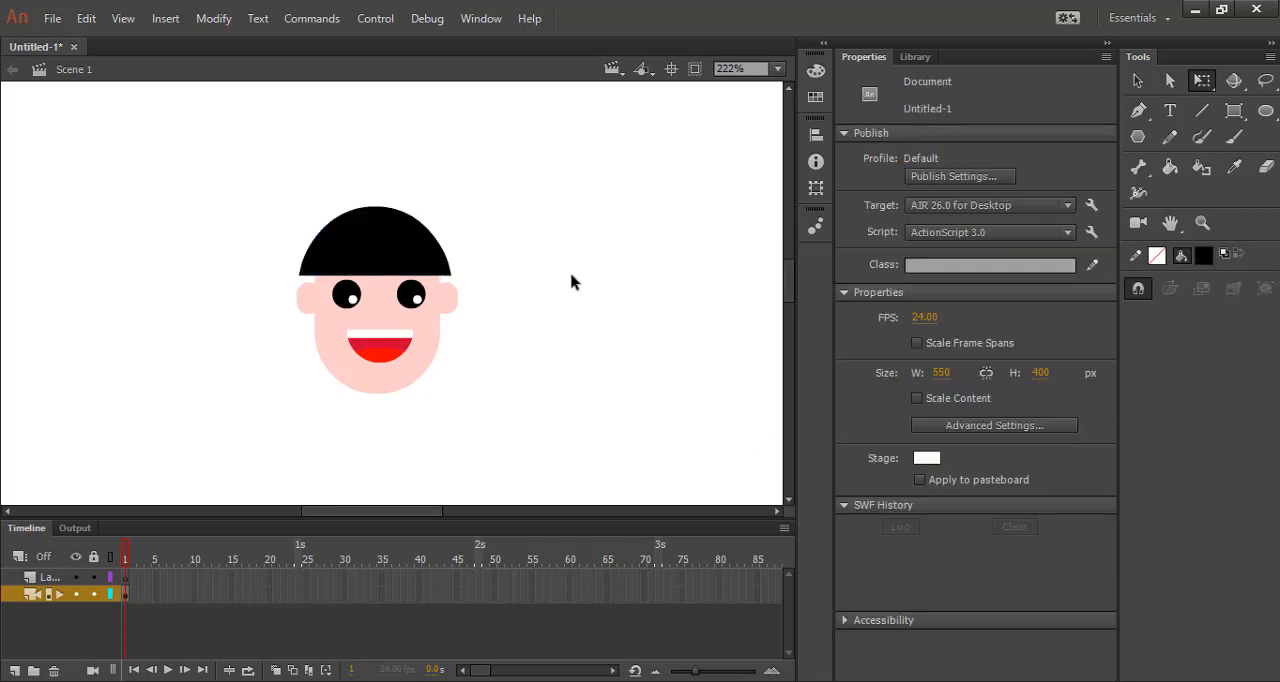
{"action": "left_click", "coordinate": [405, 248]}
{"action": "left_click", "coordinate": [590, 254]}
Draw a tall black rounded rectangle about 78 by 161 px from the top of the hair down past the chin.
{"action": "left_click", "coordinate": [1234, 110]}
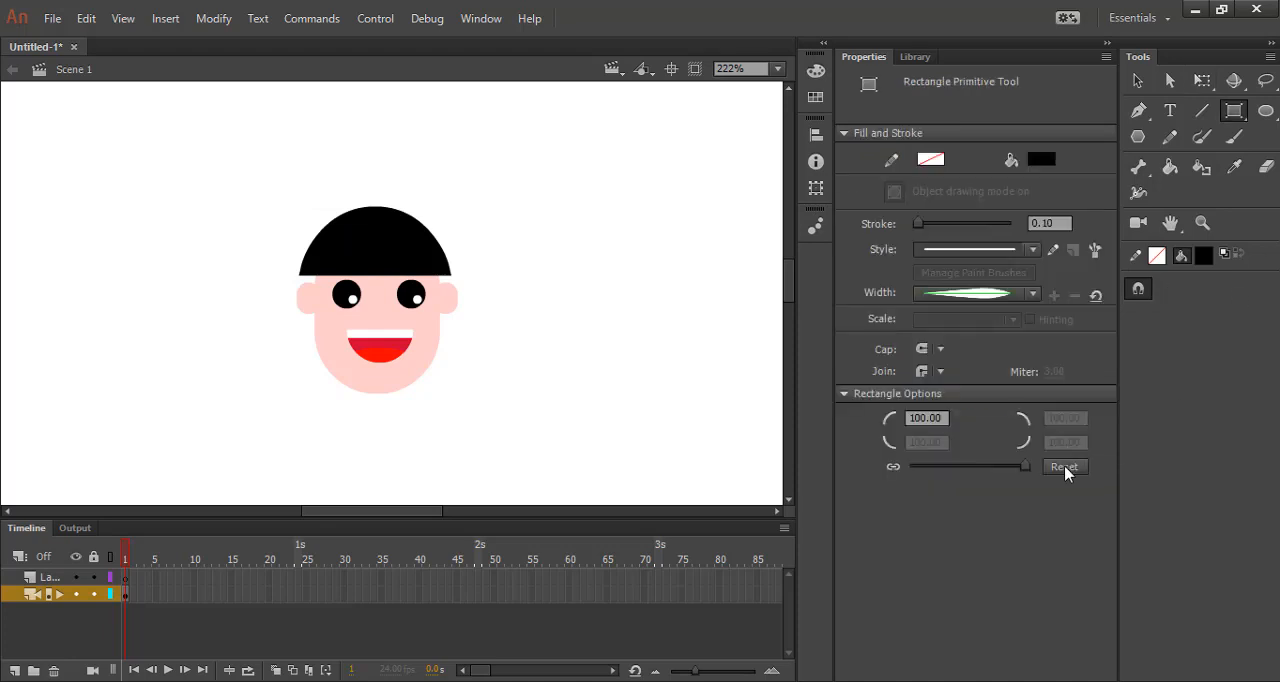
{"action": "scroll", "coordinate": [454, 175], "scroll_direction": "down", "scroll_amount": 3}
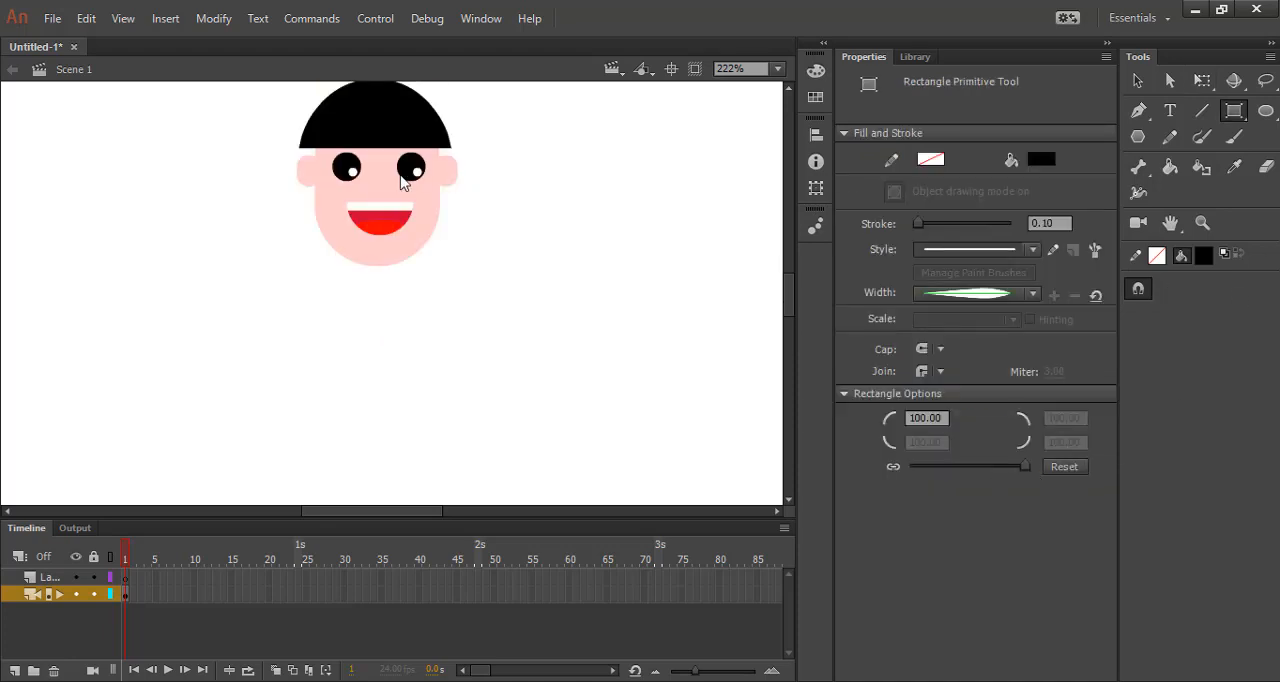
{"action": "scroll", "coordinate": [337, 177], "scroll_direction": "up", "scroll_amount": 3}
{"action": "scroll", "coordinate": [400, 180], "scroll_direction": "down", "scroll_amount": 1}
{"action": "scroll", "coordinate": [480, 177], "scroll_direction": "down", "scroll_amount": 3}
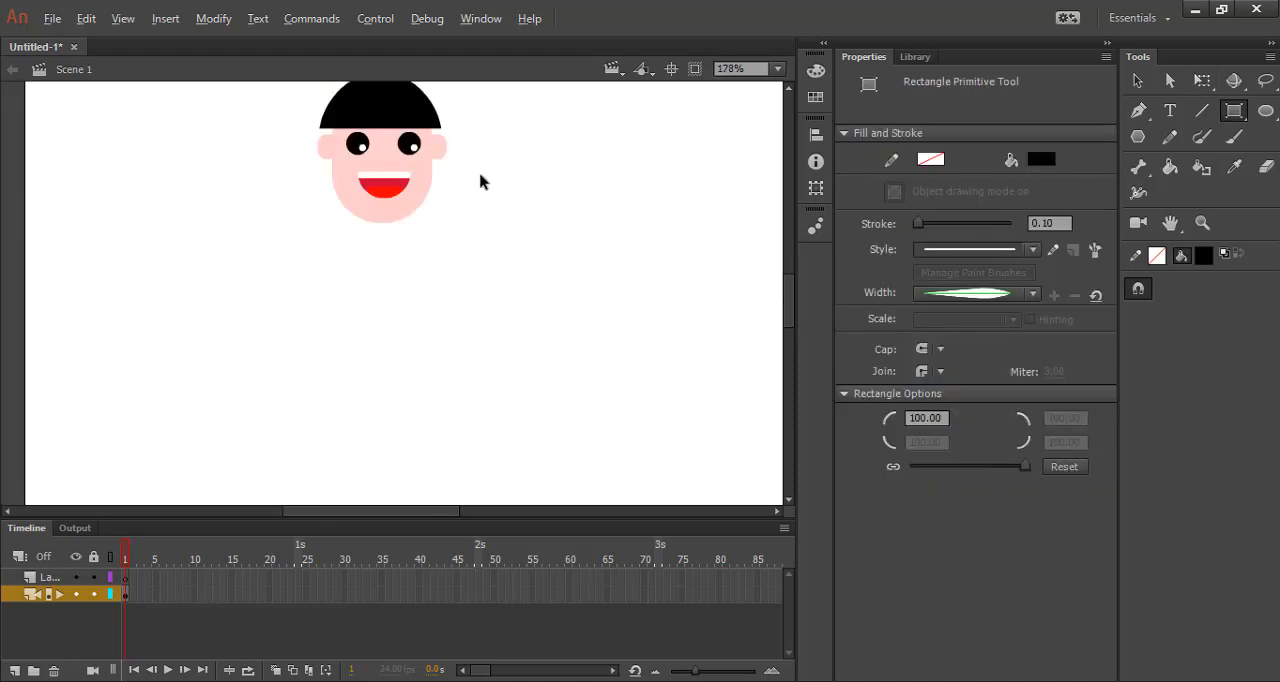
{"action": "scroll", "coordinate": [480, 180], "scroll_direction": "down", "scroll_amount": 1}
{"action": "scroll", "coordinate": [420, 88], "scroll_direction": "up", "scroll_amount": 1}
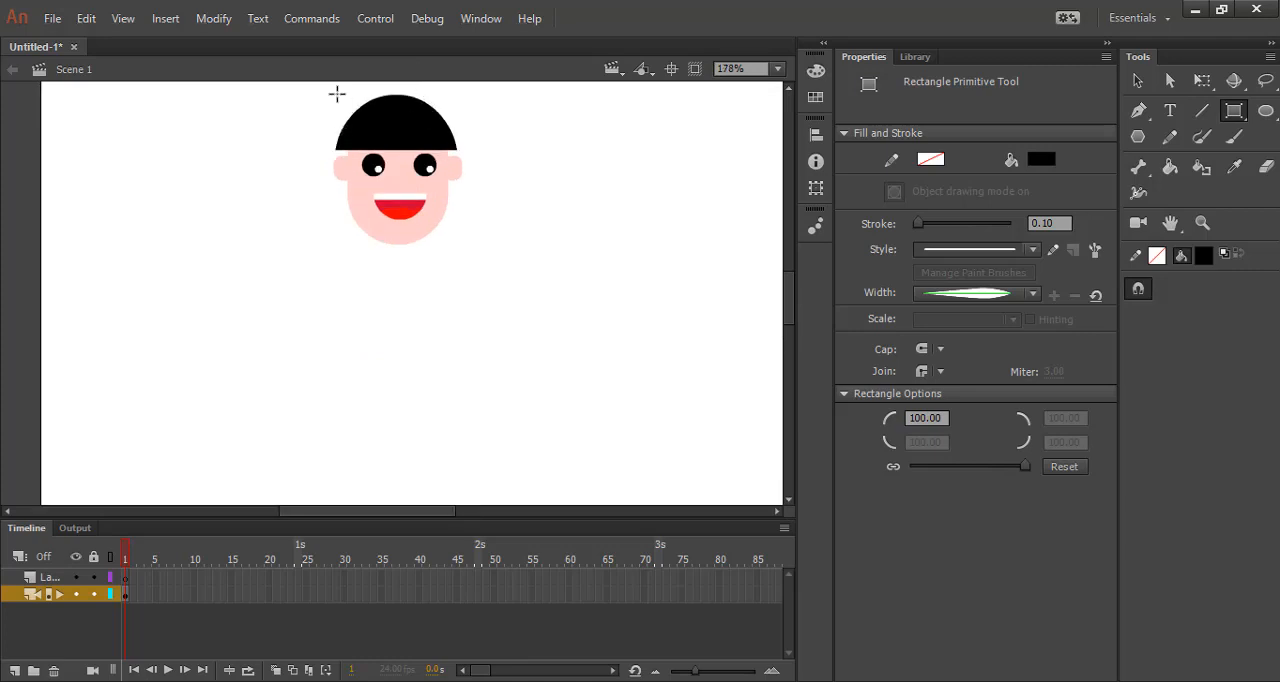
{"action": "left_click_drag", "start_coordinate": [337, 93], "coordinate": [479, 363]}
{"action": "left_click_drag", "start_coordinate": [448, 364], "coordinate": [466, 360]}
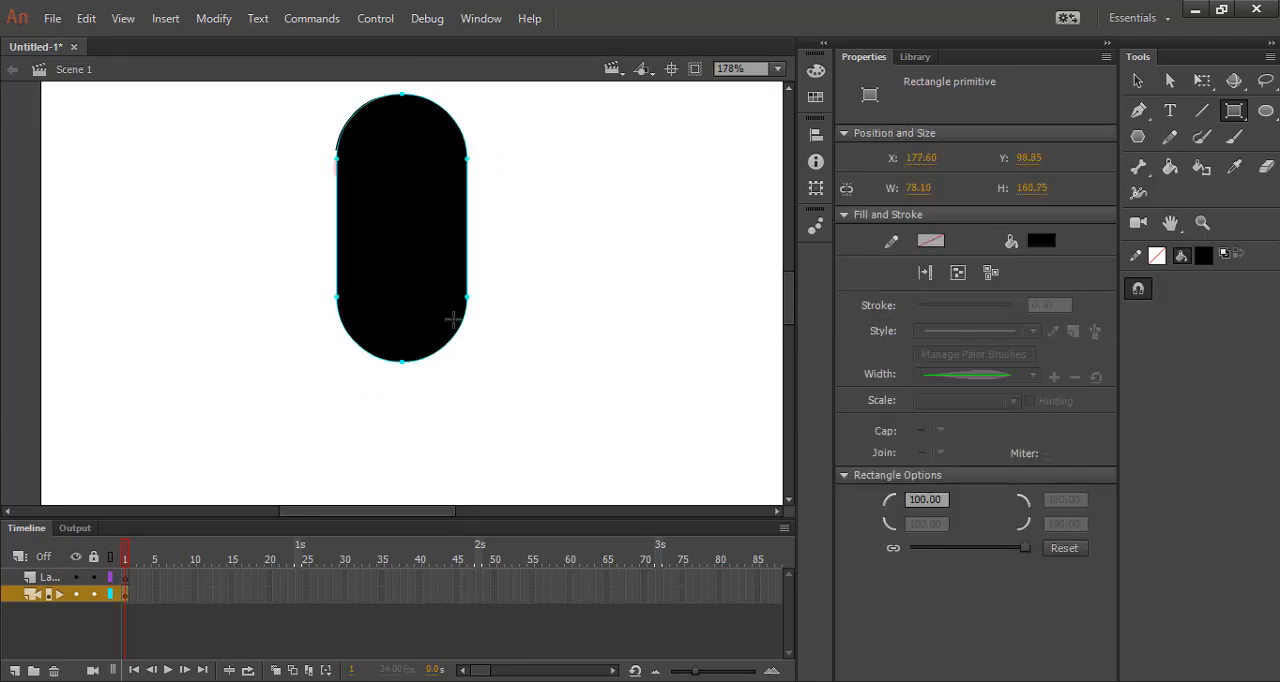
Send the long black hair shape behind the face and nudge it slightly left to center it on the head.
{"action": "left_click", "coordinate": [214, 18]}
{"action": "mouse_move", "coordinate": [268, 248]}
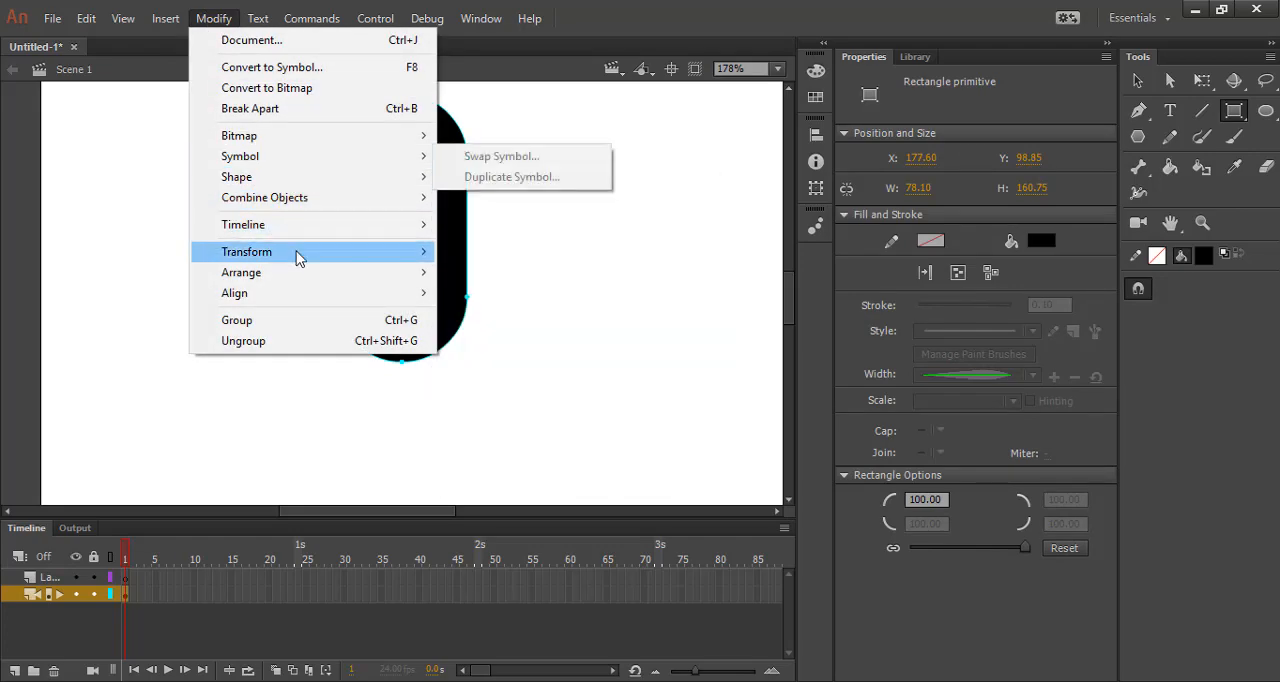
{"action": "mouse_move", "coordinate": [306, 273]}
{"action": "left_click", "coordinate": [500, 334]}
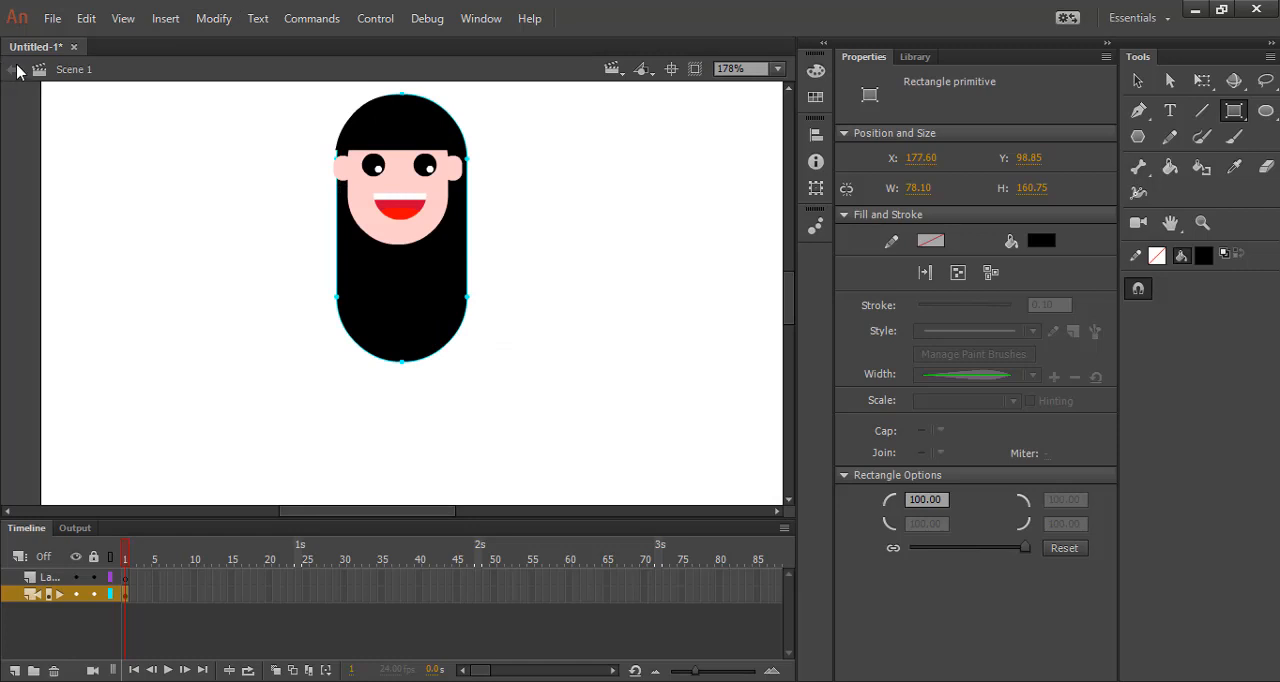
{"action": "left_click", "coordinate": [1127, 81]}
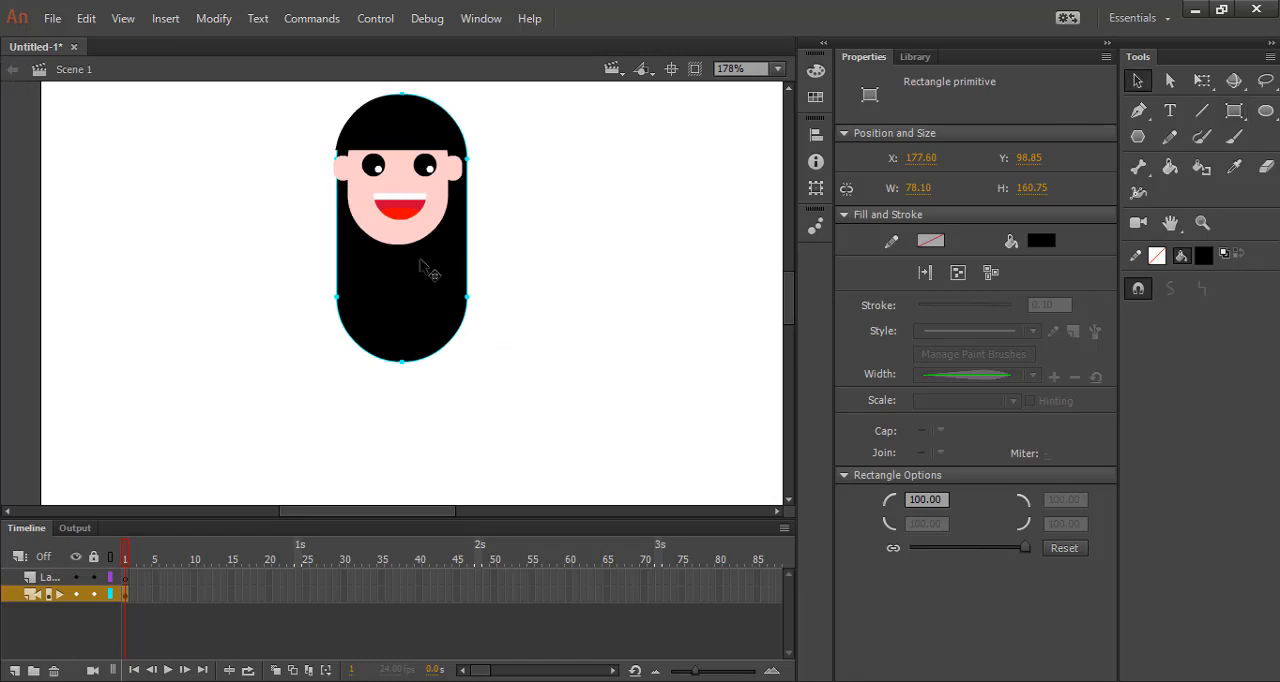
{"action": "left_click_drag", "start_coordinate": [428, 270], "coordinate": [424, 265]}
{"action": "left_click", "coordinate": [545, 232]}
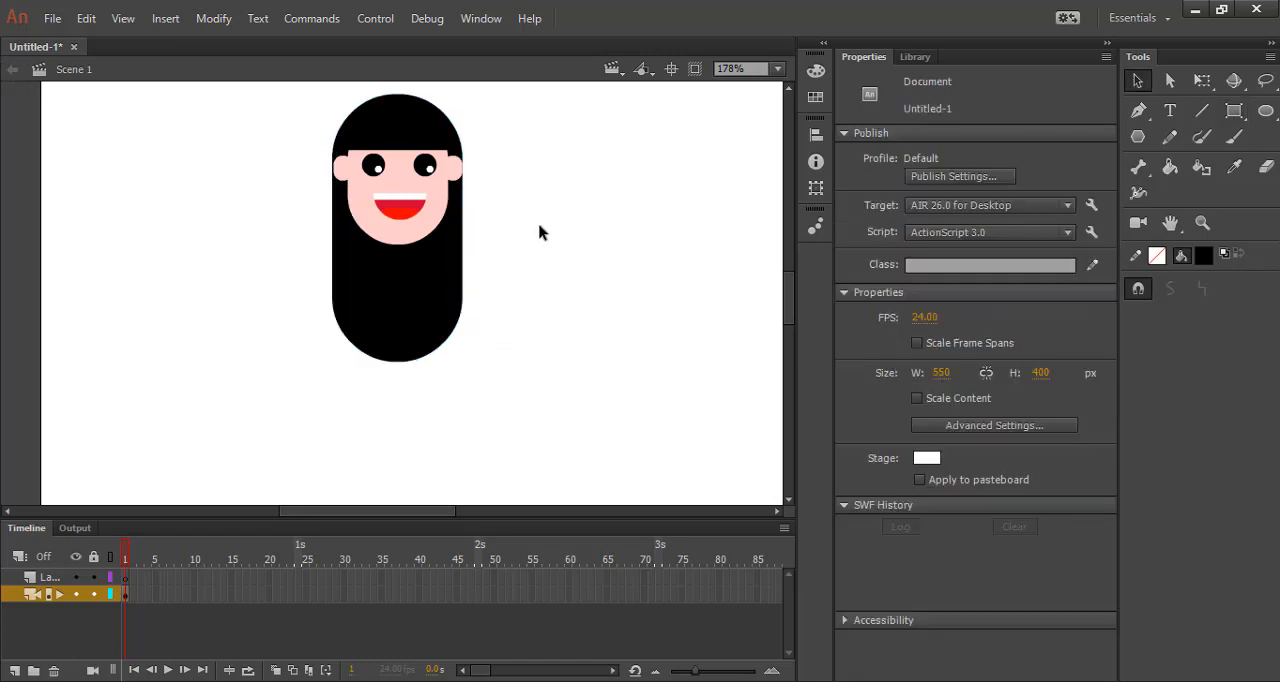
Open the front hair for editing and cut a narrow pointed notch into the middle of the fringe's lower edge.
{"action": "left_click", "coordinate": [436, 134]}
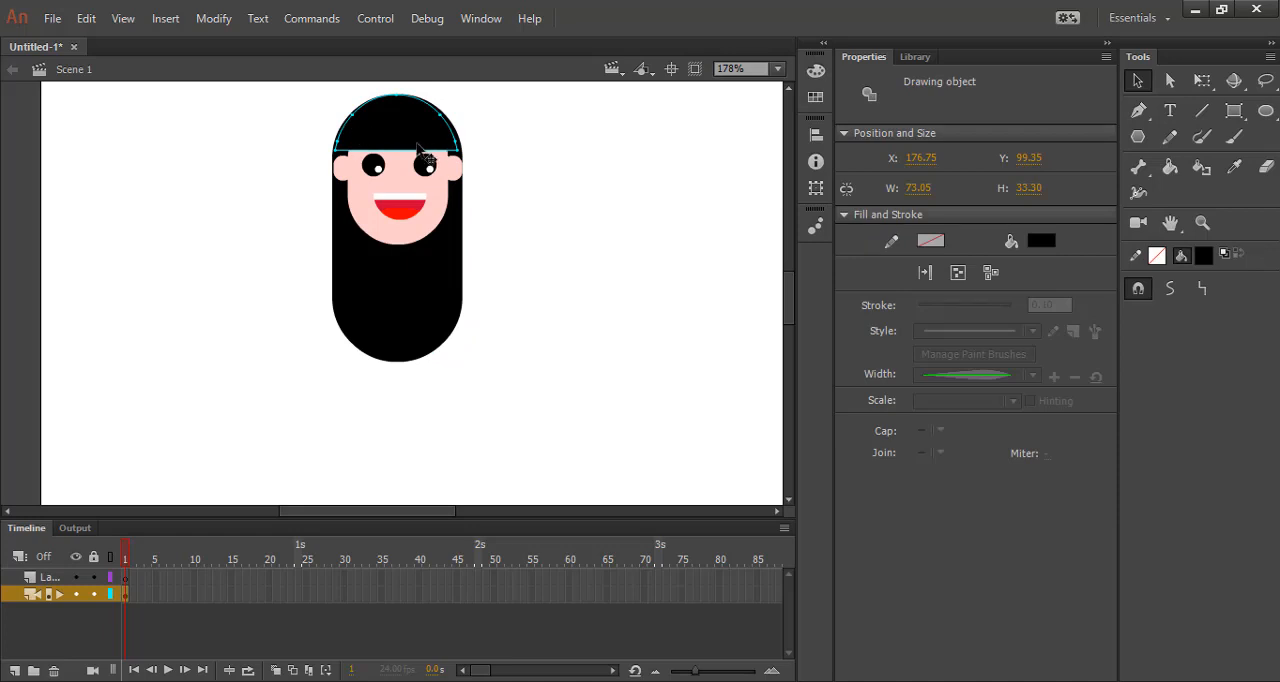
{"action": "scroll", "coordinate": [390, 135], "scroll_direction": "up", "scroll_amount": 1}
{"action": "scroll", "coordinate": [406, 112], "scroll_direction": "up", "scroll_amount": 2}
{"action": "left_click", "coordinate": [630, 257]}
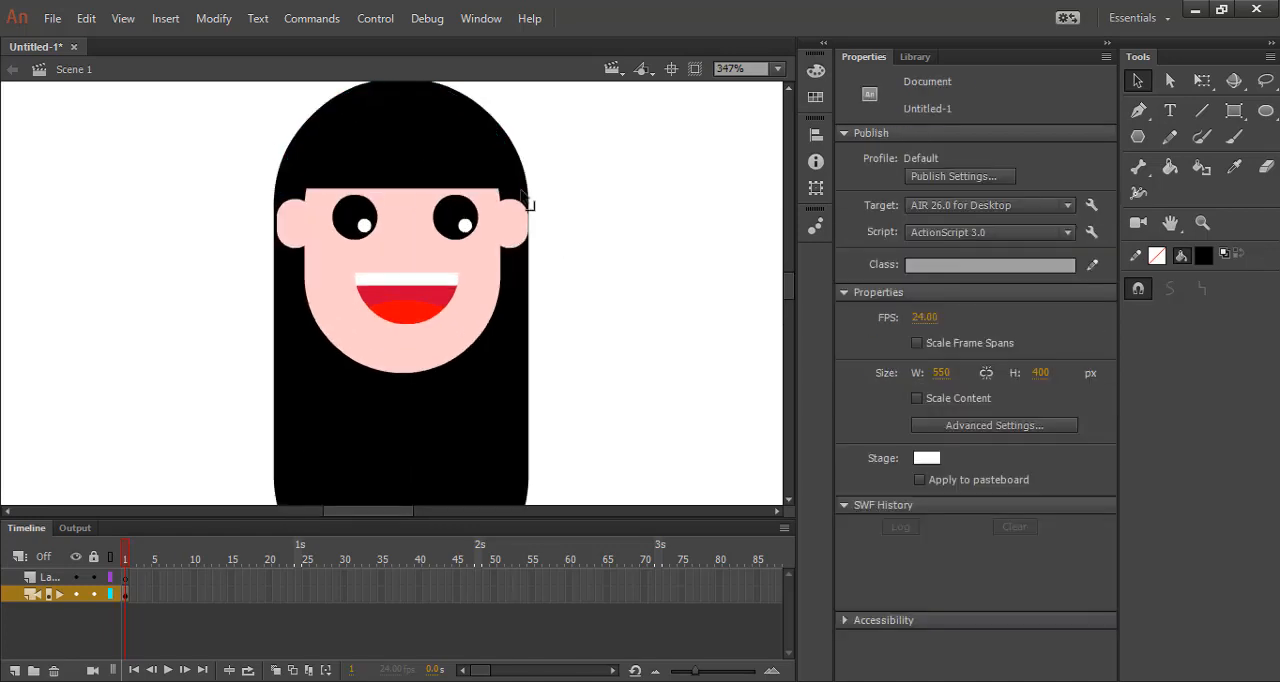
{"action": "double_click", "coordinate": [408, 180]}
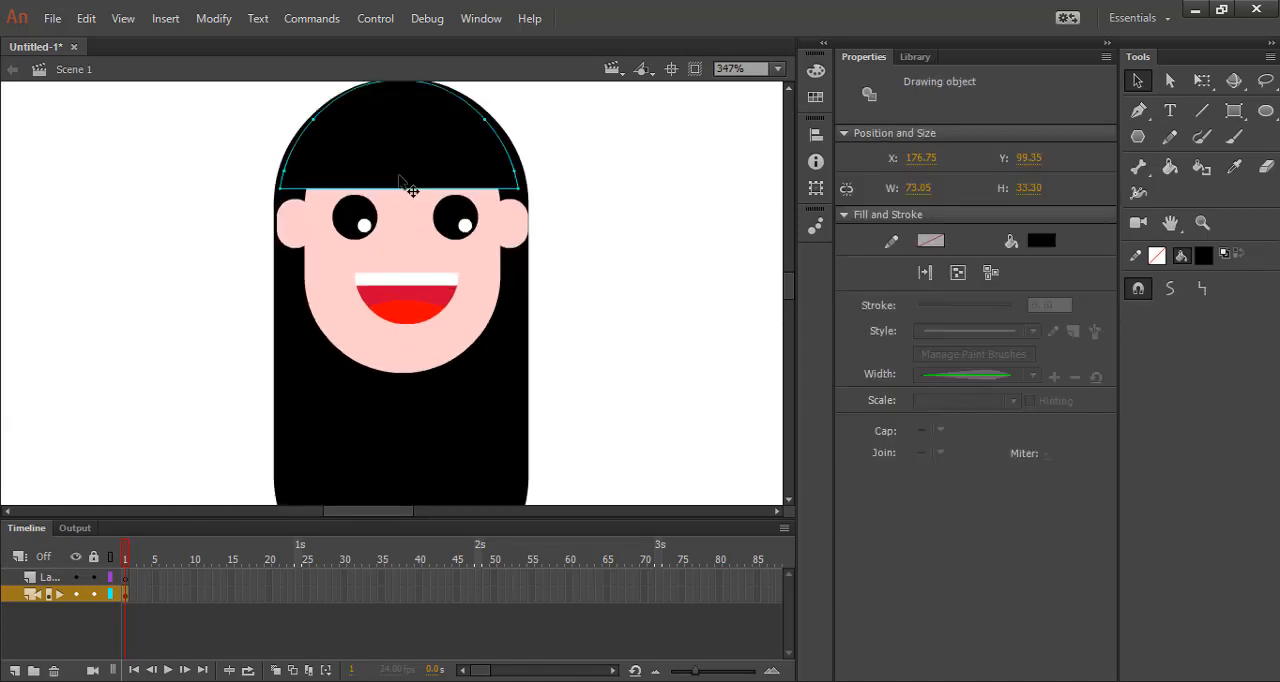
{"action": "scroll", "coordinate": [407, 188], "scroll_direction": "up", "scroll_amount": 2}
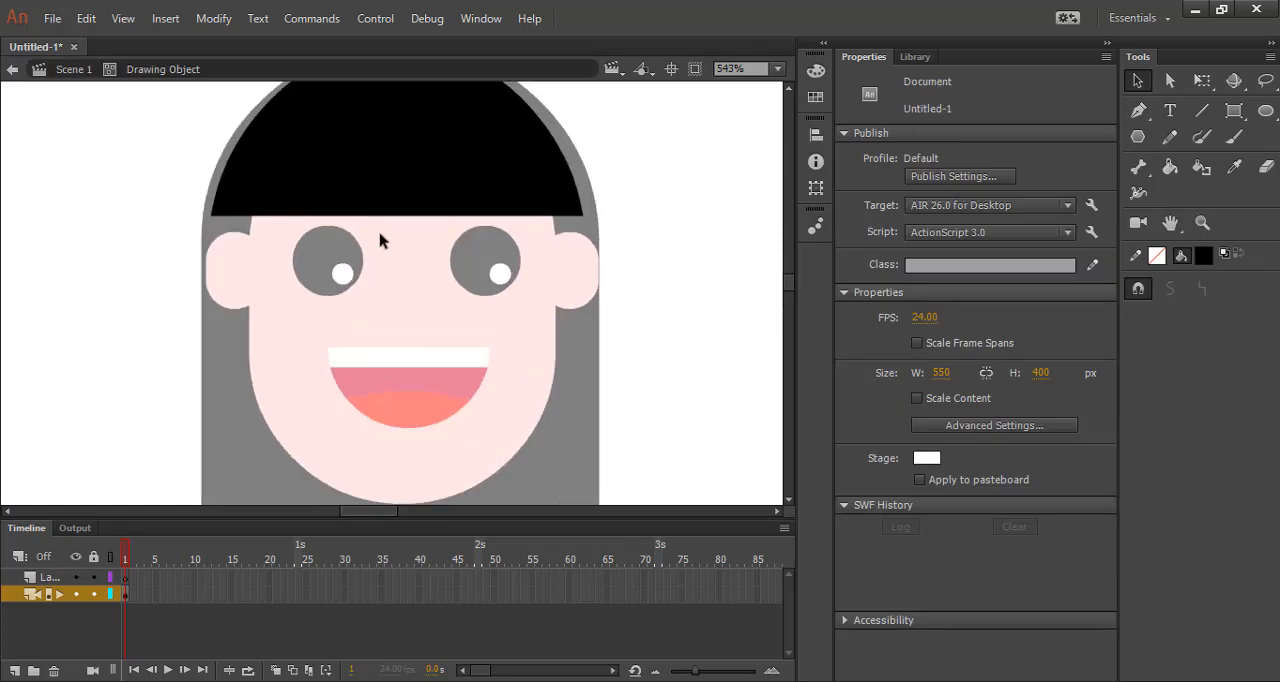
{"action": "left_click_drag", "start_coordinate": [372, 228], "coordinate": [404, 182]}
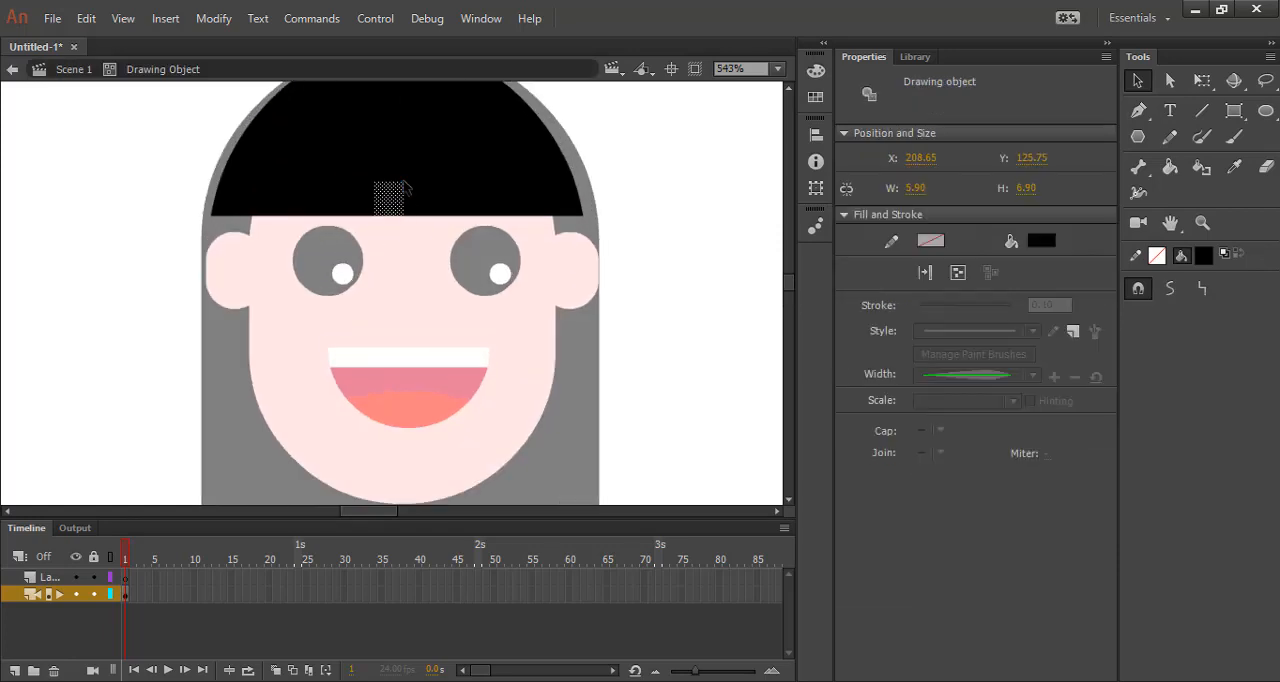
{"action": "key", "text": "Delete"}
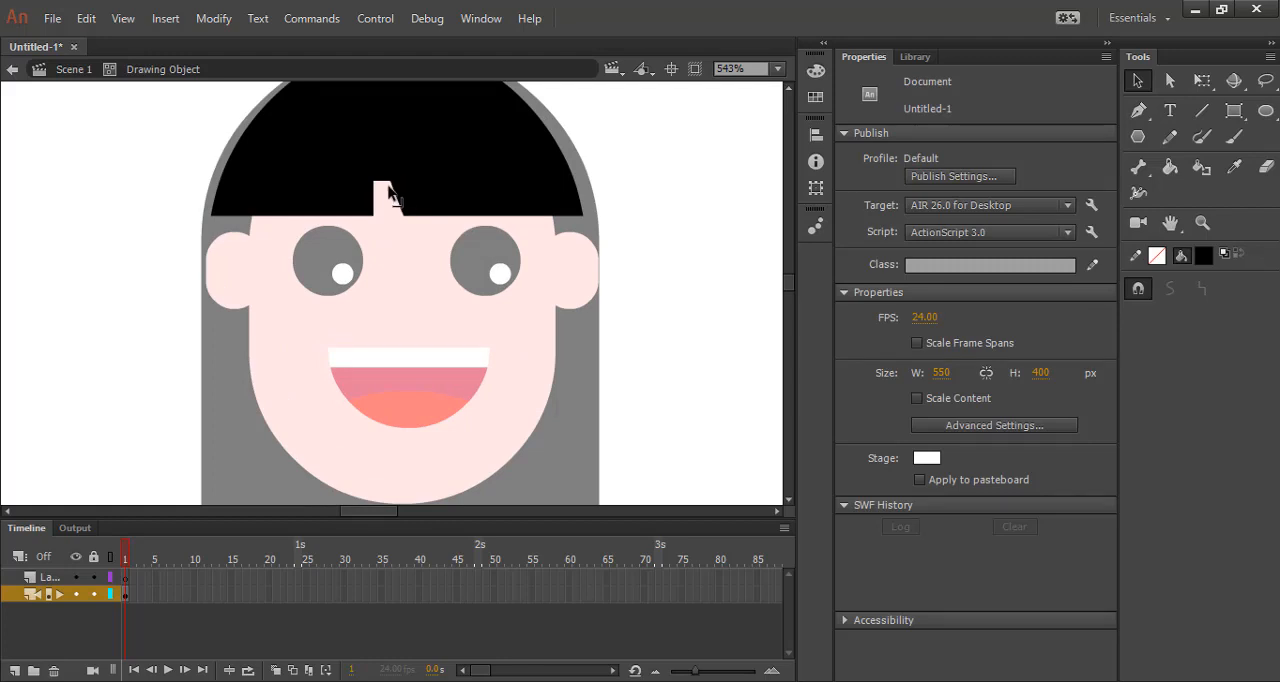
{"action": "key", "text": "ctrl+z"}
{"action": "left_click_drag", "start_coordinate": [376, 192], "coordinate": [388, 160]}
Cut a second, smaller pointed notch into the fringe just right of the first and return to the main scene.
{"action": "left_click", "coordinate": [420, 210]}
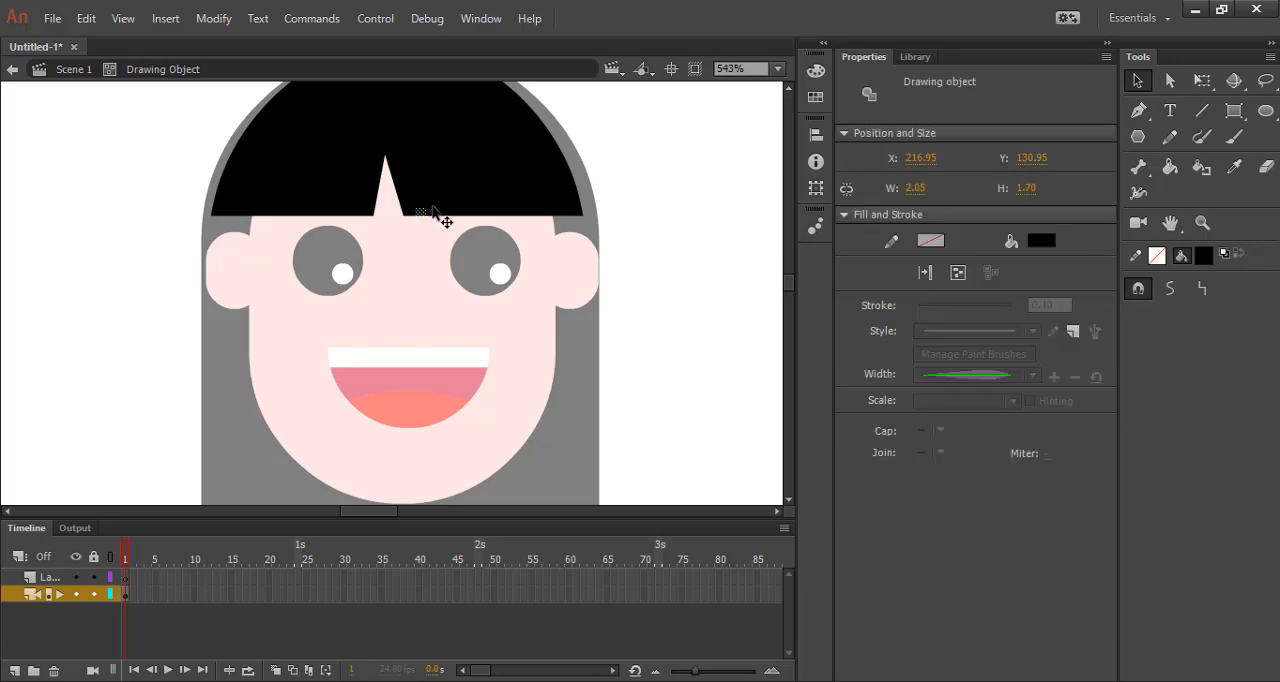
{"action": "key", "text": "Delete"}
{"action": "scroll", "coordinate": [422, 196], "scroll_direction": "up", "scroll_amount": 2}
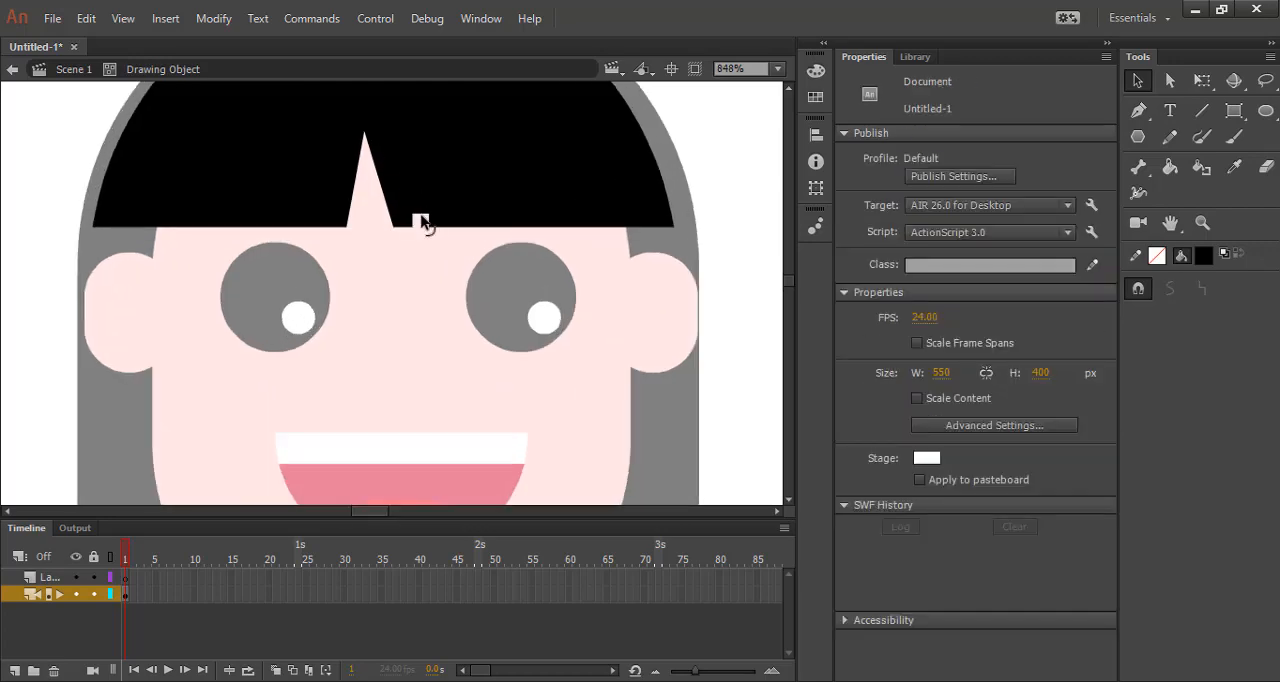
{"action": "left_click", "coordinate": [430, 218]}
{"action": "key", "text": "Escape"}
{"action": "key", "text": "ctrl+z"}
{"action": "left_click_drag", "start_coordinate": [418, 220], "coordinate": [413, 184]}
{"action": "scroll", "coordinate": [422, 240], "scroll_direction": "down", "scroll_amount": 4}
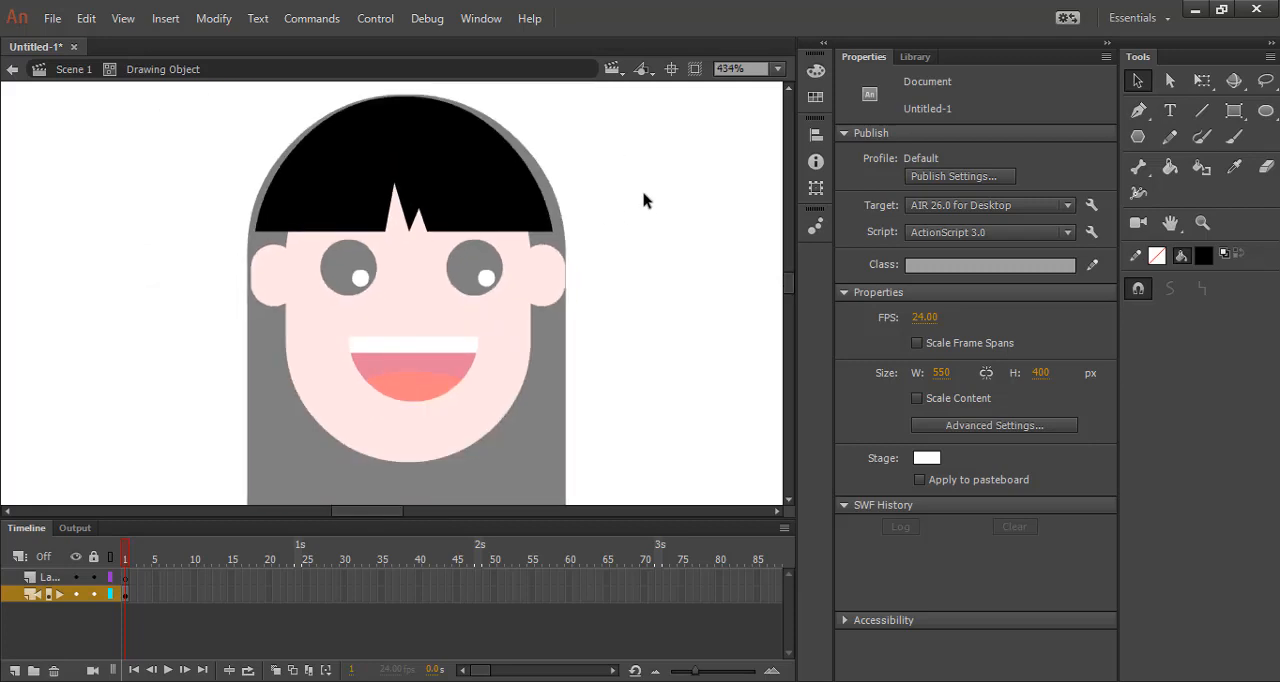
{"action": "double_click", "coordinate": [690, 226]}
{"action": "left_click", "coordinate": [679, 271]}
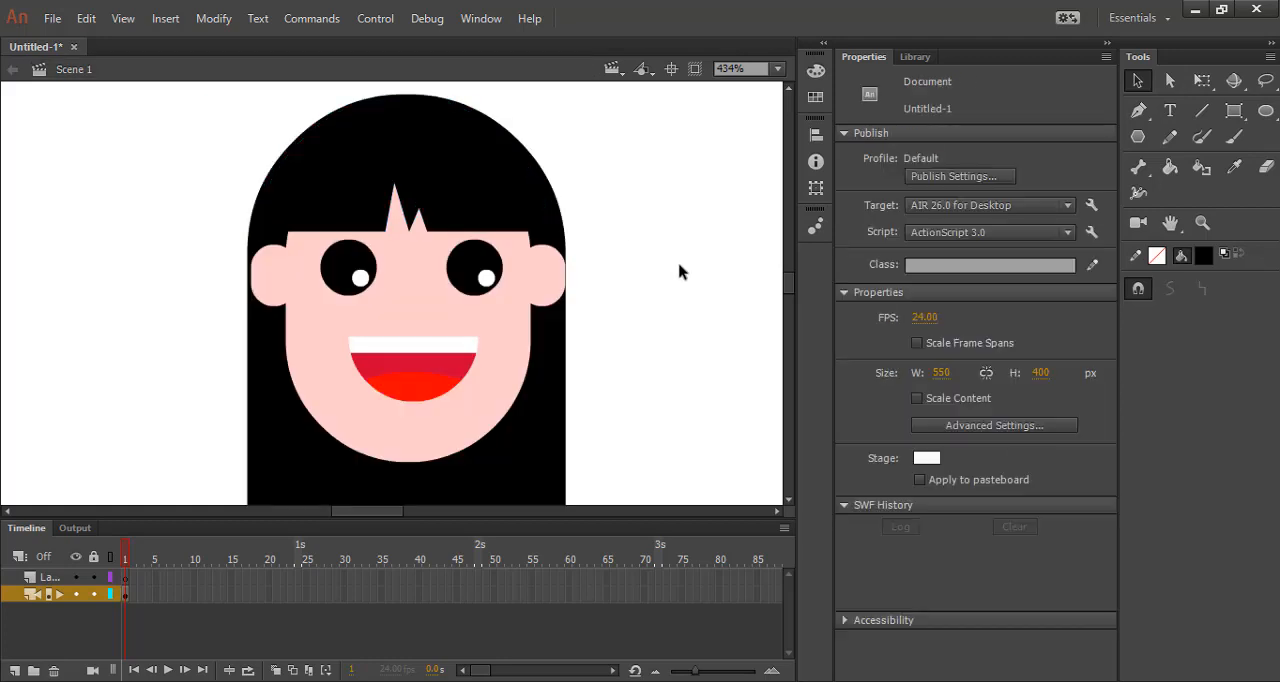
{"action": "scroll", "coordinate": [555, 280], "scroll_direction": "down", "scroll_amount": 5}
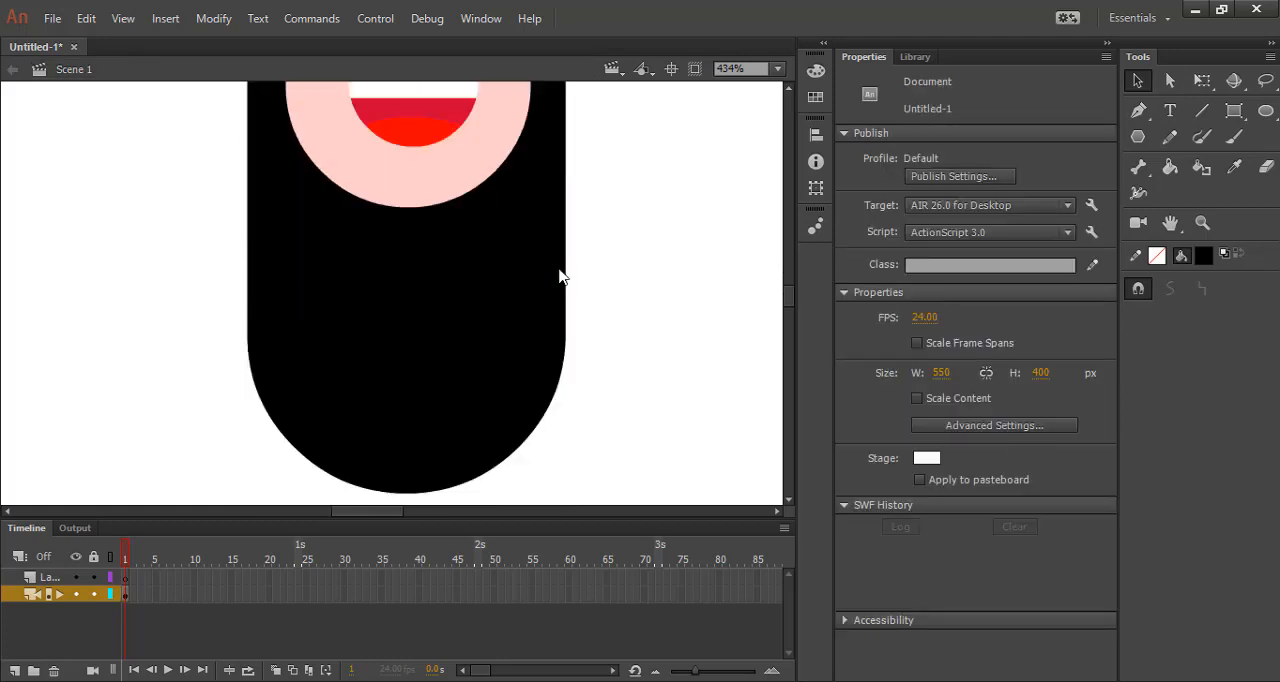
Draw a narrow rounded rectangle neck about 17 by 49 px below the chin and fill it with the face's skin pink.
{"action": "scroll", "coordinate": [566, 278], "scroll_direction": "up", "scroll_amount": 3}
{"action": "scroll", "coordinate": [566, 278], "scroll_direction": "down", "scroll_amount": 3}
{"action": "scroll", "coordinate": [620, 257], "scroll_direction": "down", "scroll_amount": 2}
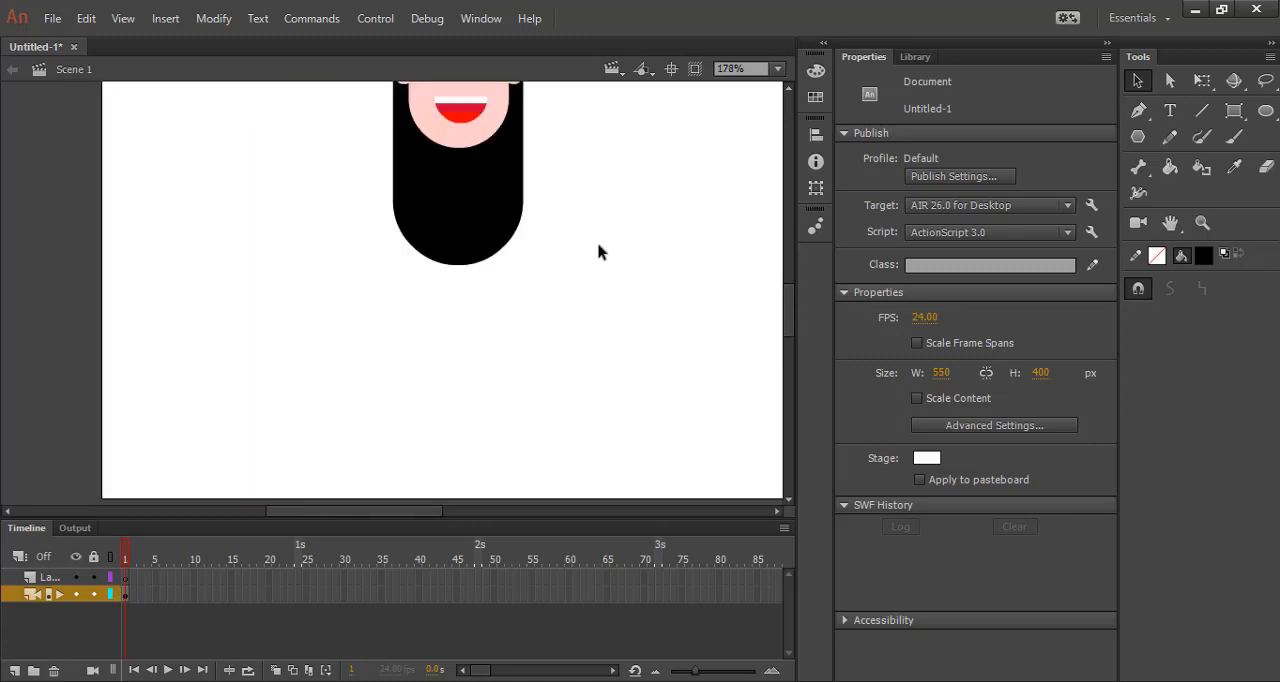
{"action": "scroll", "coordinate": [600, 251], "scroll_direction": "down", "scroll_amount": 1}
{"action": "scroll", "coordinate": [590, 183], "scroll_direction": "up", "scroll_amount": 3}
{"action": "scroll", "coordinate": [543, 277], "scroll_direction": "up", "scroll_amount": 1}
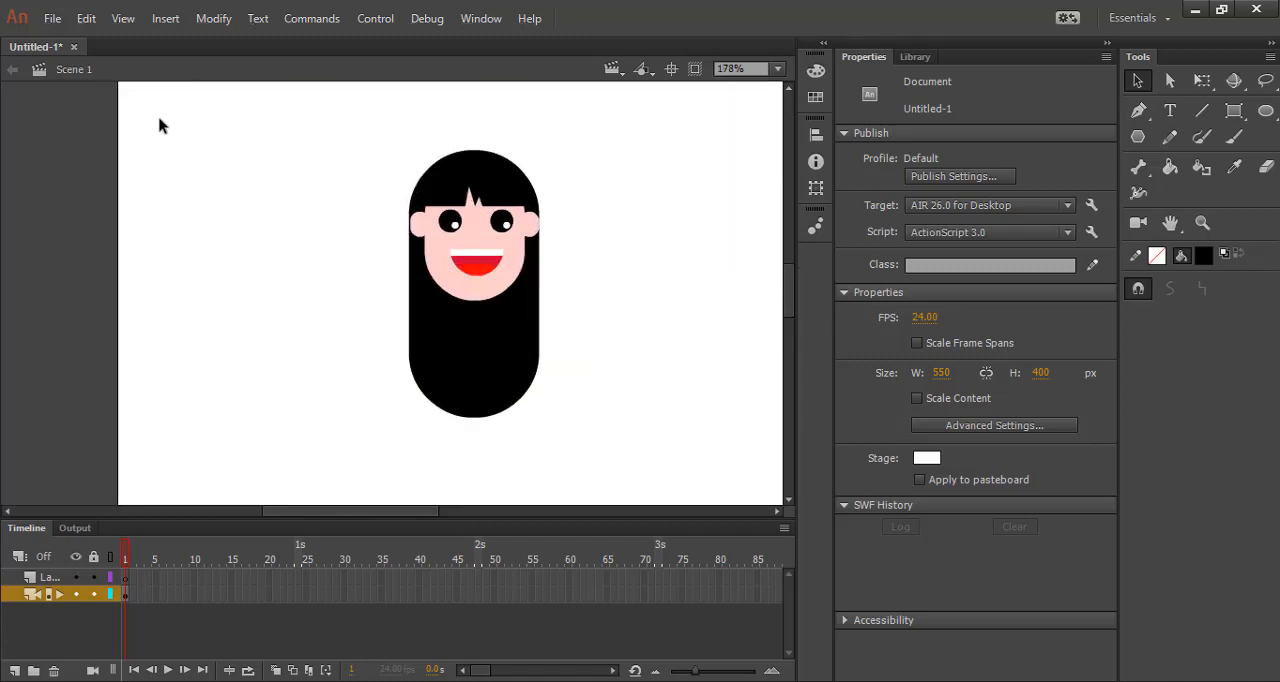
{"action": "left_click", "coordinate": [1237, 111]}
{"action": "left_click_drag", "start_coordinate": [465, 311], "coordinate": [489, 370]}
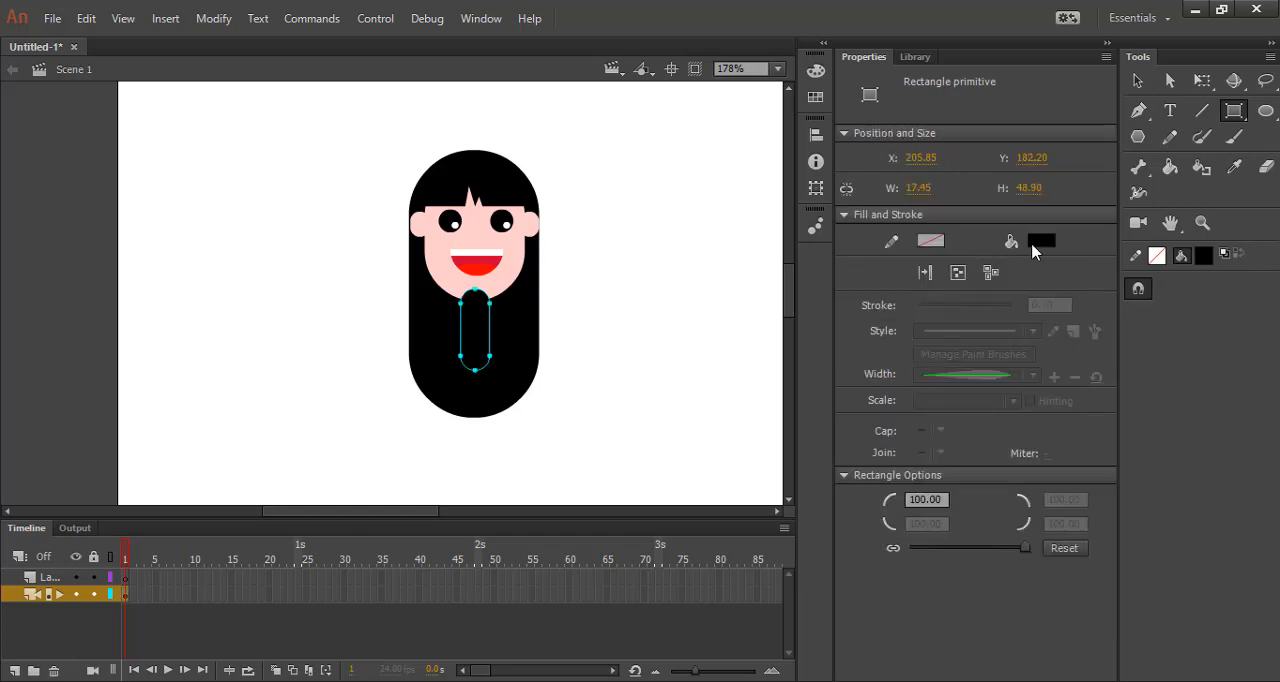
{"action": "left_click", "coordinate": [1037, 245]}
{"action": "left_click", "coordinate": [516, 262]}
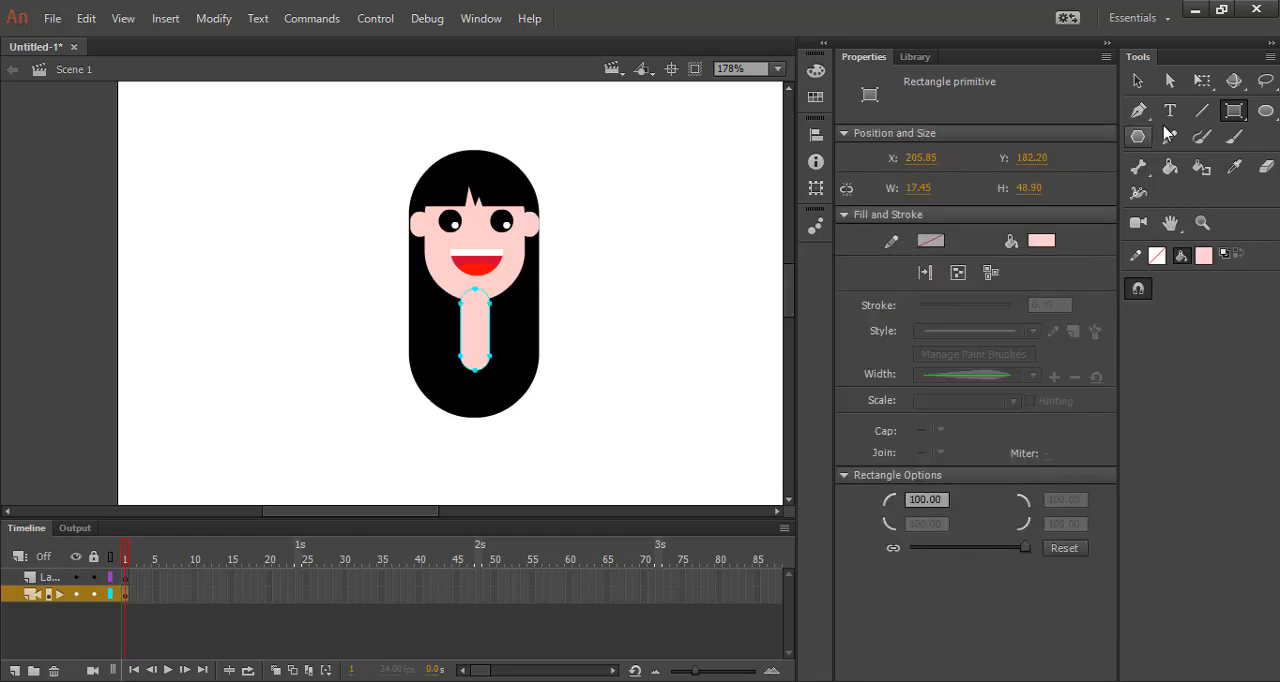
Send the neck shape behind the face.
{"action": "left_click", "coordinate": [1137, 80]}
{"action": "left_click", "coordinate": [502, 354]}
{"action": "left_click", "coordinate": [482, 323]}
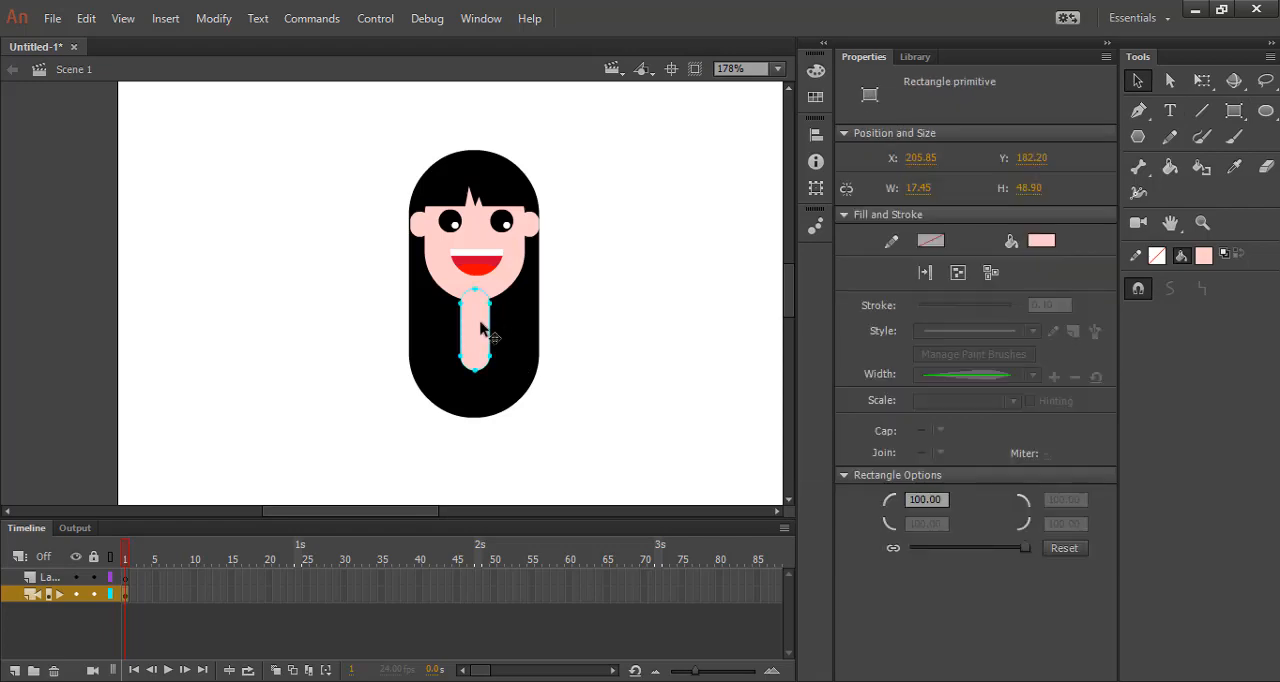
{"action": "right_click", "coordinate": [481, 327]}
{"action": "mouse_move", "coordinate": [610, 442]}
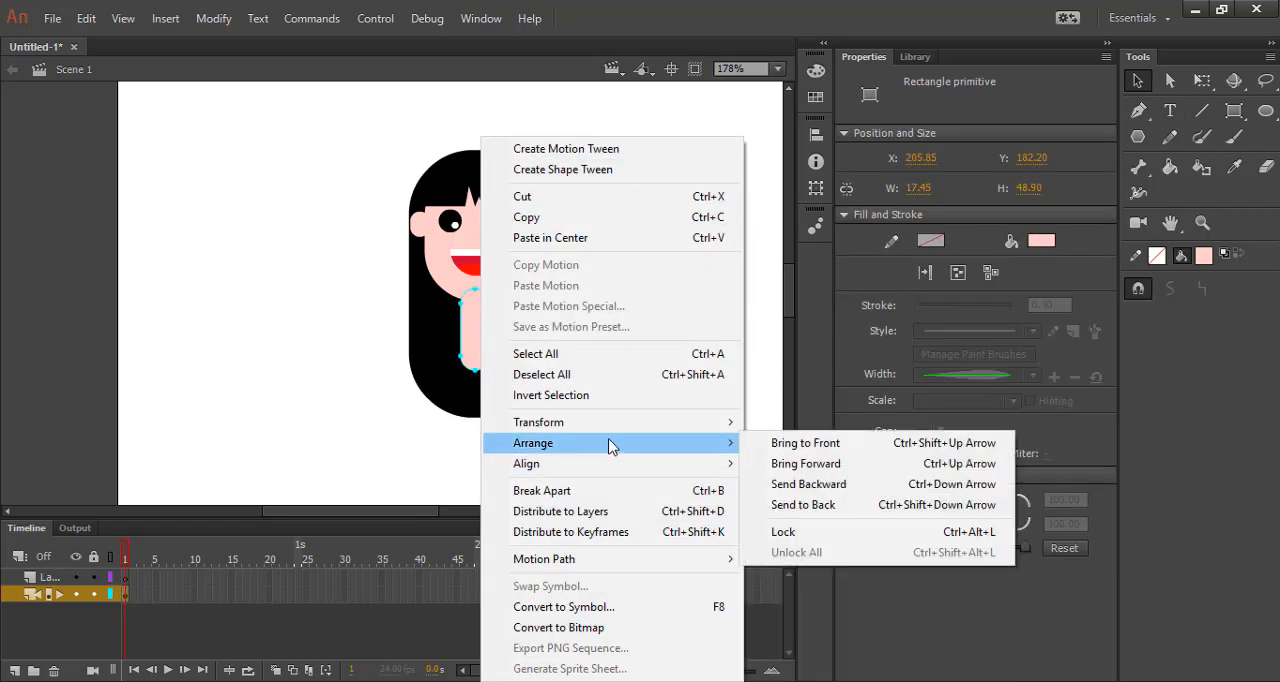
{"action": "left_click", "coordinate": [817, 489]}
{"action": "left_click", "coordinate": [718, 407]}
Nudge the neck up to Y 178.60 so its rounded top is tucked behind the chin.
{"action": "scroll", "coordinate": [467, 297], "scroll_direction": "up", "scroll_amount": 3}
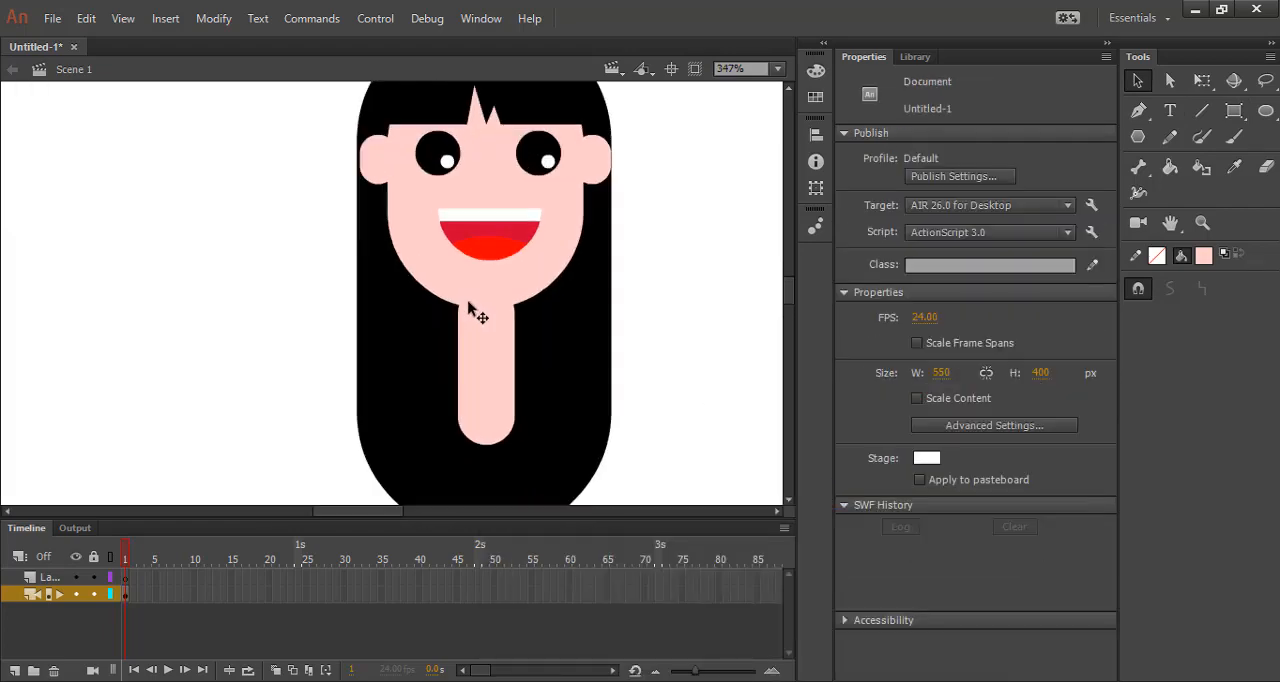
{"action": "left_click", "coordinate": [495, 350]}
{"action": "key", "text": "Up"}
{"action": "key", "text": "Up"}
{"action": "key", "text": "Up"}
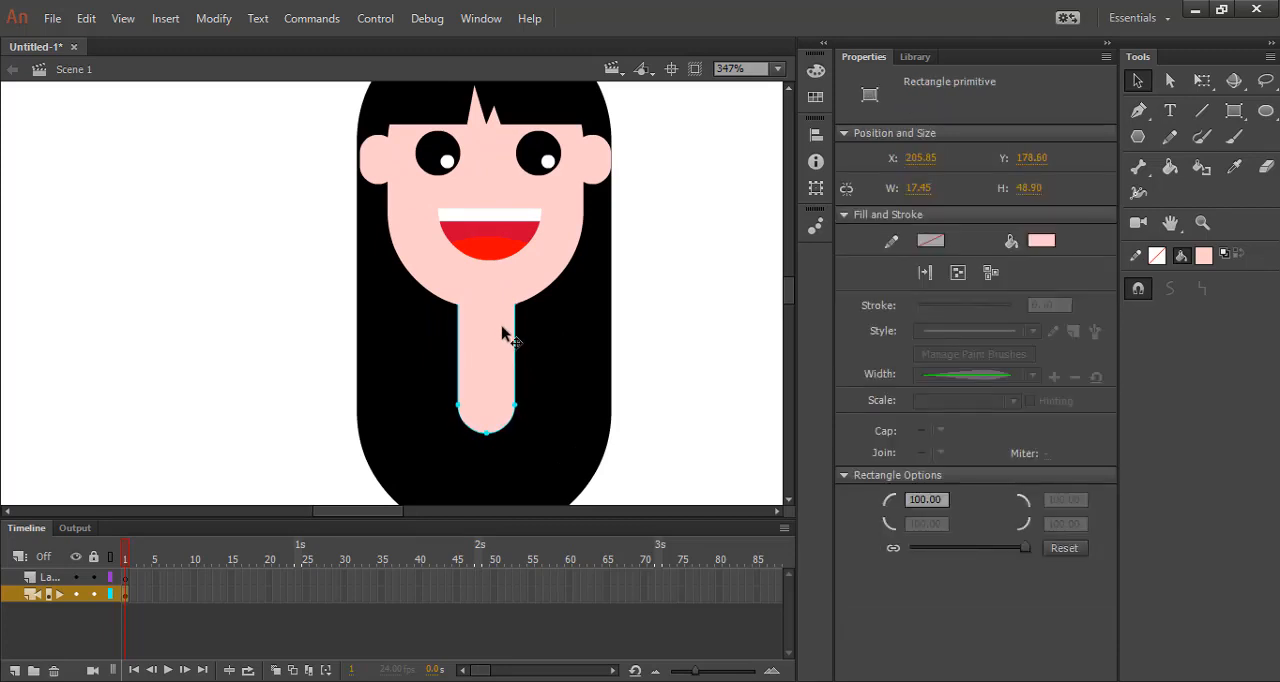
{"action": "left_click", "coordinate": [706, 362]}
Shorten the neck with Free Transform to about 28 px tall and nudge it up under the chin.
{"action": "left_click", "coordinate": [490, 420]}
{"action": "left_click", "coordinate": [1202, 80]}
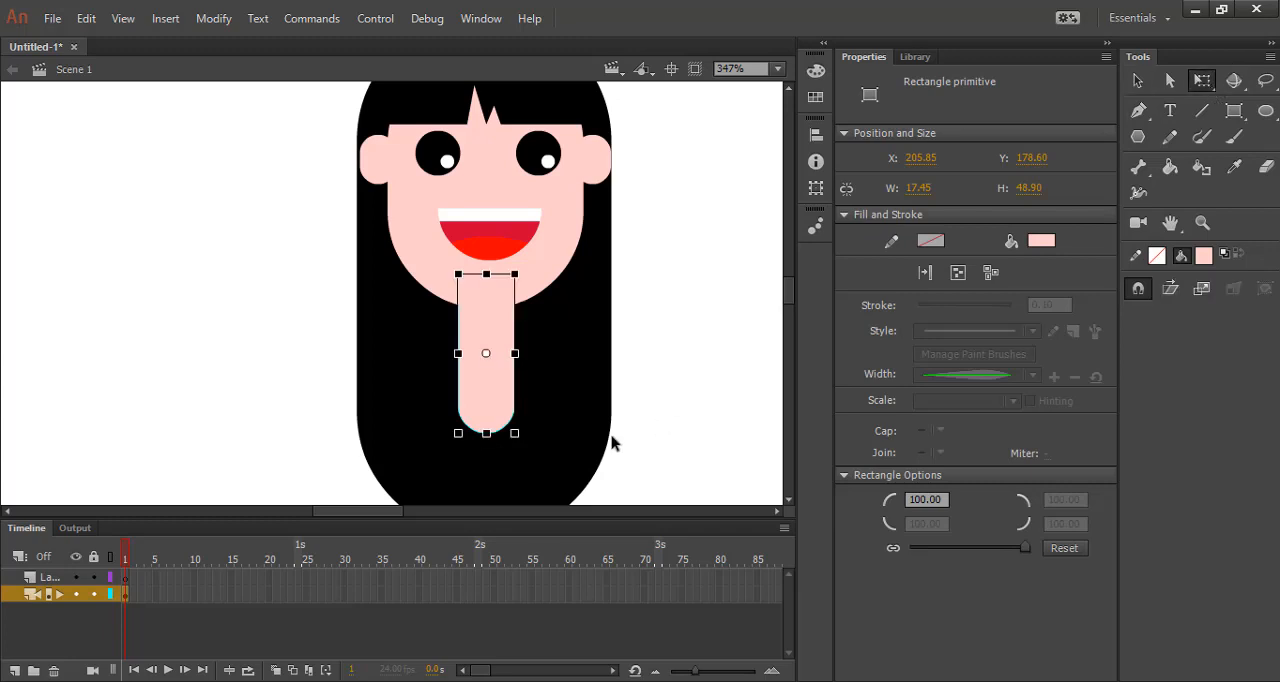
{"action": "left_click_drag", "start_coordinate": [489, 434], "coordinate": [488, 409]}
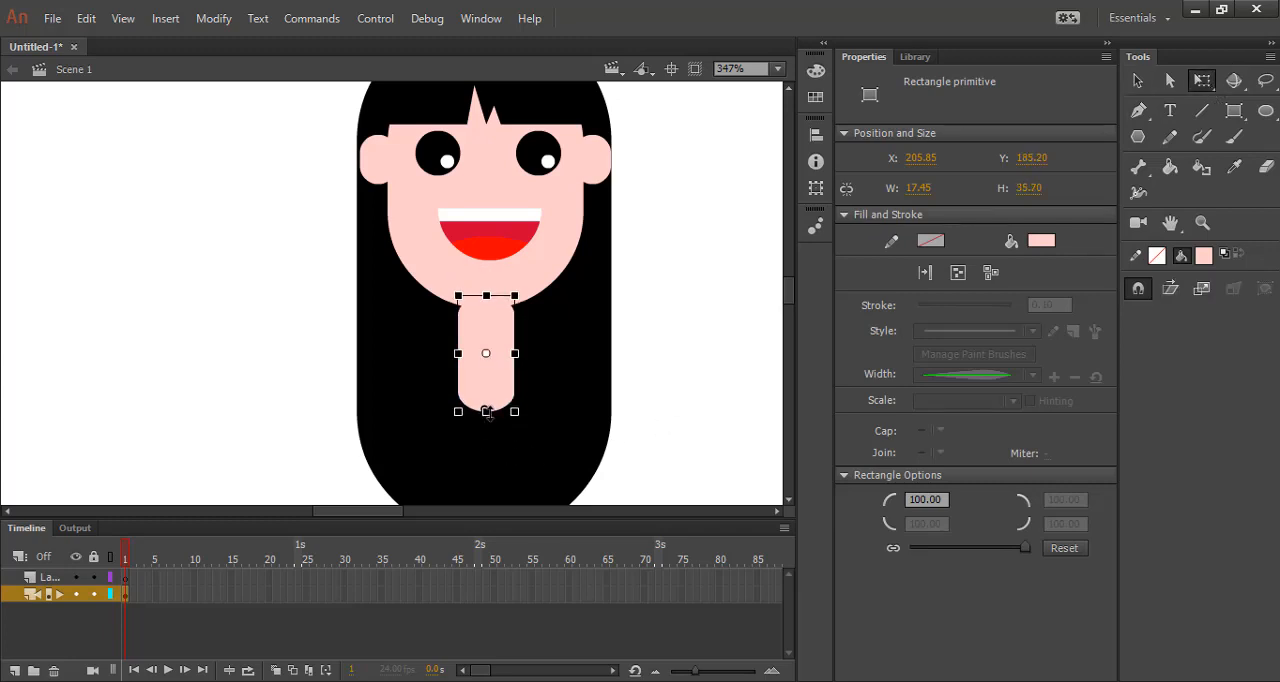
{"action": "key", "text": "Up"}
{"action": "key", "text": "Up"}
{"action": "key", "text": "Up"}
{"action": "key", "text": "Up"}
{"action": "key", "text": "Up"}
{"action": "key", "text": "Up"}
{"action": "key", "text": "Up"}
{"action": "key", "text": "Up"}
{"action": "key", "text": "Up"}
{"action": "key", "text": "Up"}
{"action": "key", "text": "Up"}
{"action": "key", "text": "Up"}
{"action": "key", "text": "Up"}
{"action": "key", "text": "Up"}
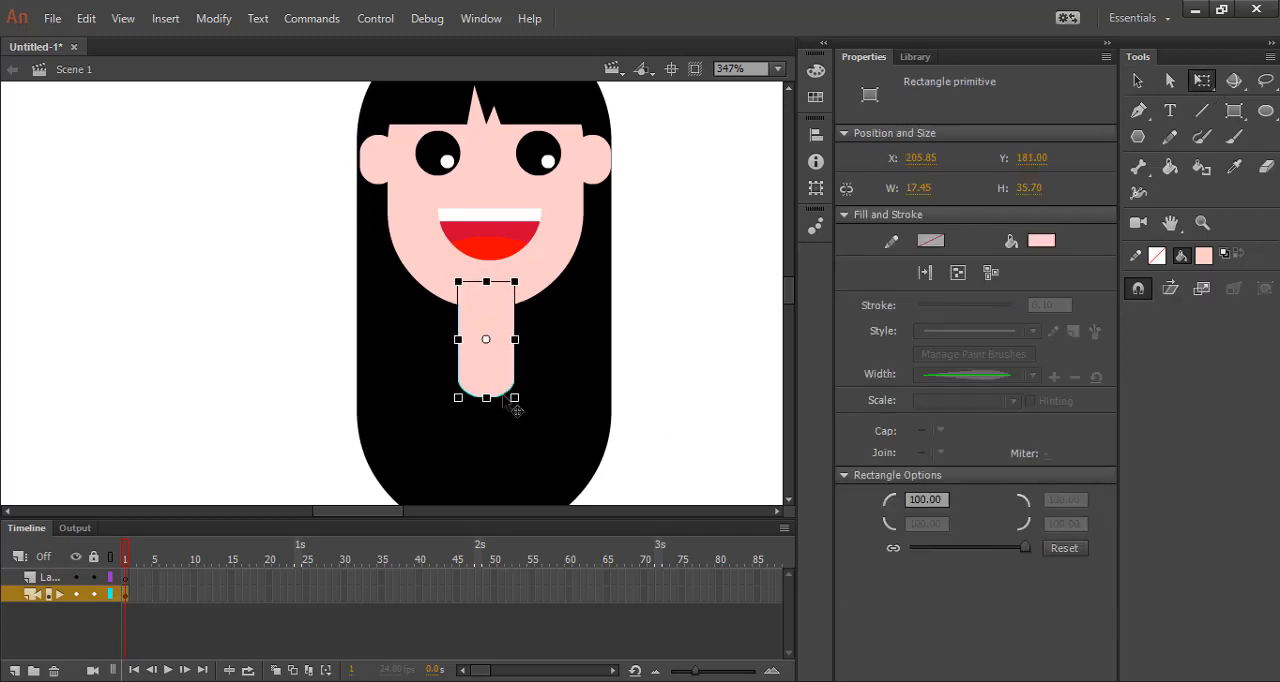
{"action": "key", "text": "Up"}
{"action": "key", "text": "Up"}
{"action": "key", "text": "Up"}
{"action": "key", "text": "Up"}
{"action": "key", "text": "Up"}
{"action": "key", "text": "Up"}
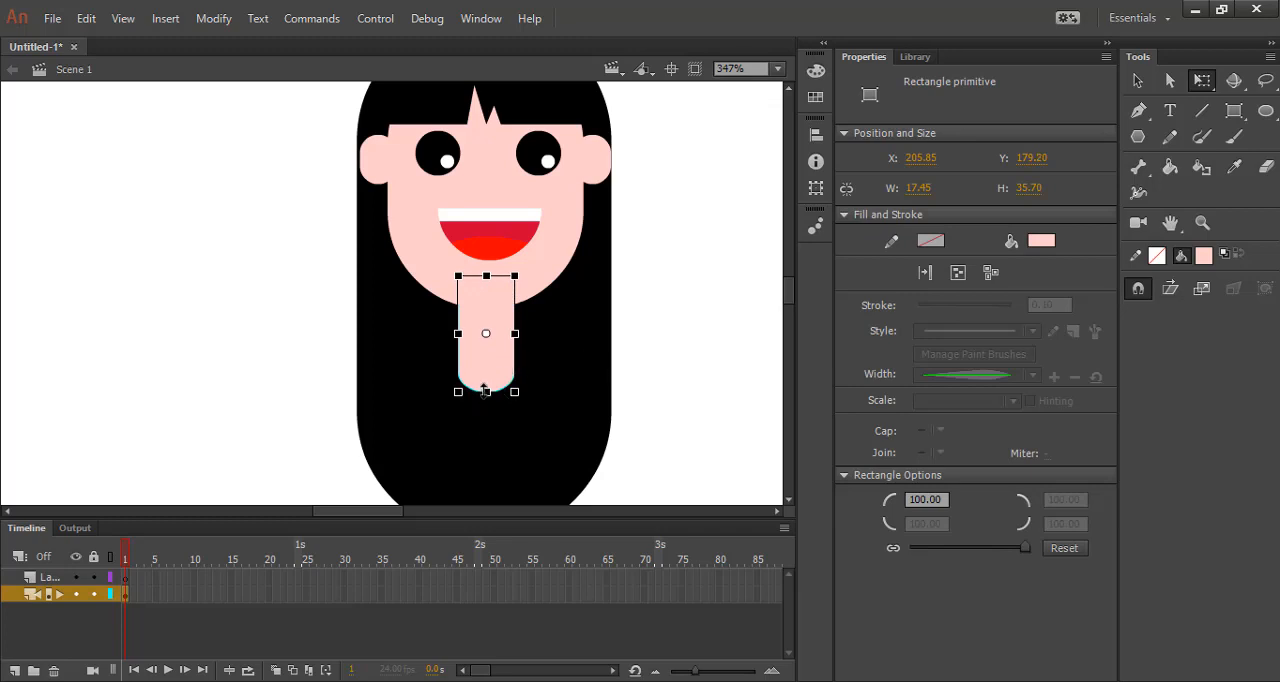
{"action": "key", "text": "Up"}
{"action": "key", "text": "Up"}
{"action": "key", "text": "Up"}
{"action": "key", "text": "Up"}
{"action": "key", "text": "Up"}
{"action": "key", "text": "Up"}
{"action": "key", "text": "Up"}
{"action": "key", "text": "Up"}
{"action": "key", "text": "Up"}
{"action": "key", "text": "Up"}
{"action": "key", "text": "Up"}
{"action": "key", "text": "Up"}
{"action": "key", "text": "Up"}
{"action": "key", "text": "Up"}
{"action": "key", "text": "Up"}
{"action": "left_click", "coordinate": [668, 366]}
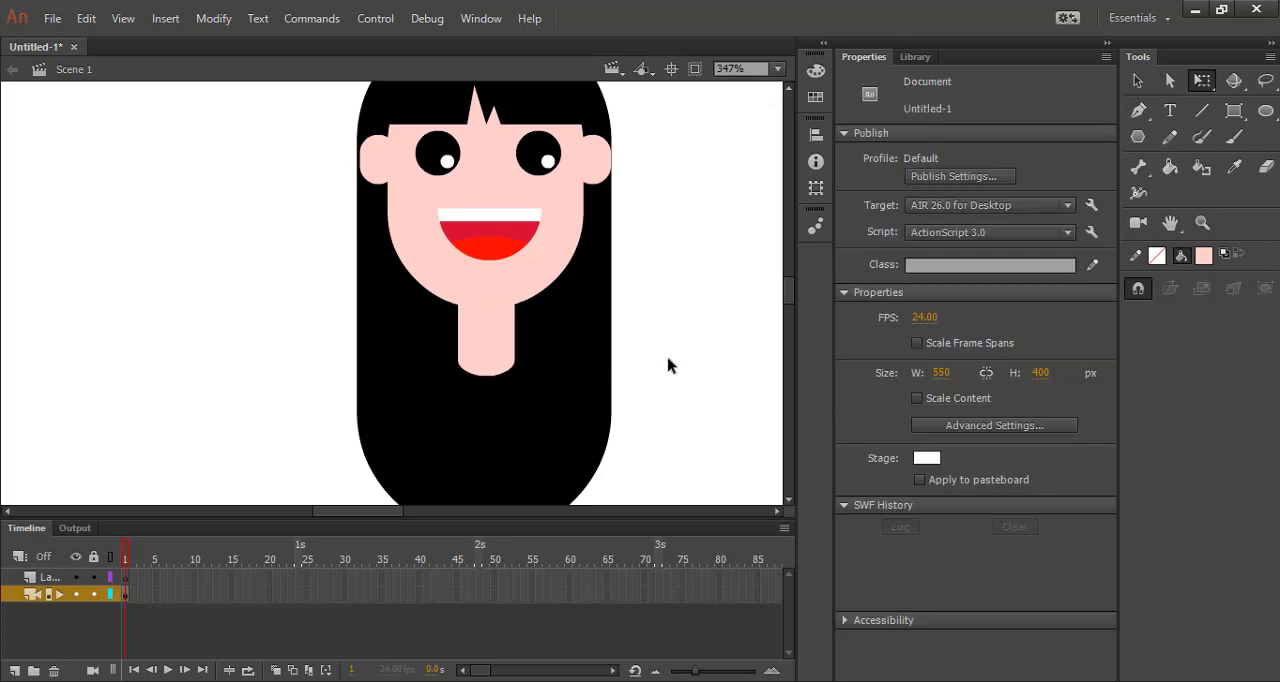
{"action": "left_click", "coordinate": [491, 343]}
{"action": "double_click", "coordinate": [498, 316]}
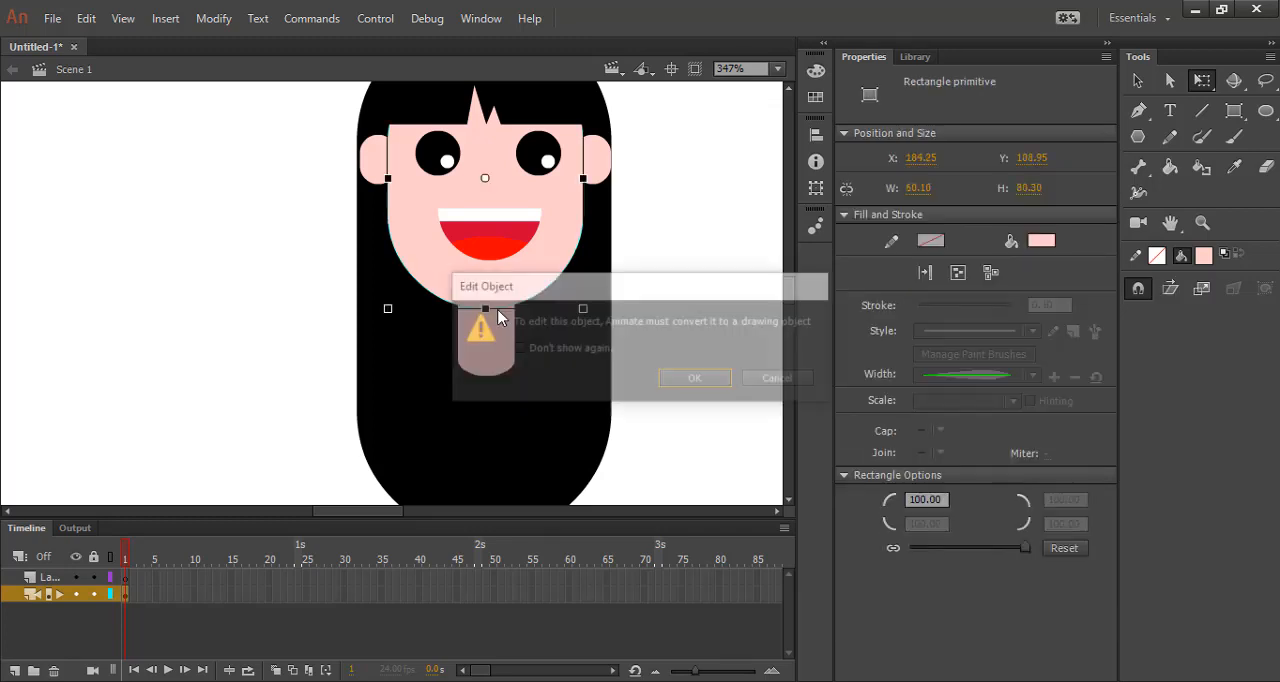
{"action": "left_click", "coordinate": [693, 379]}
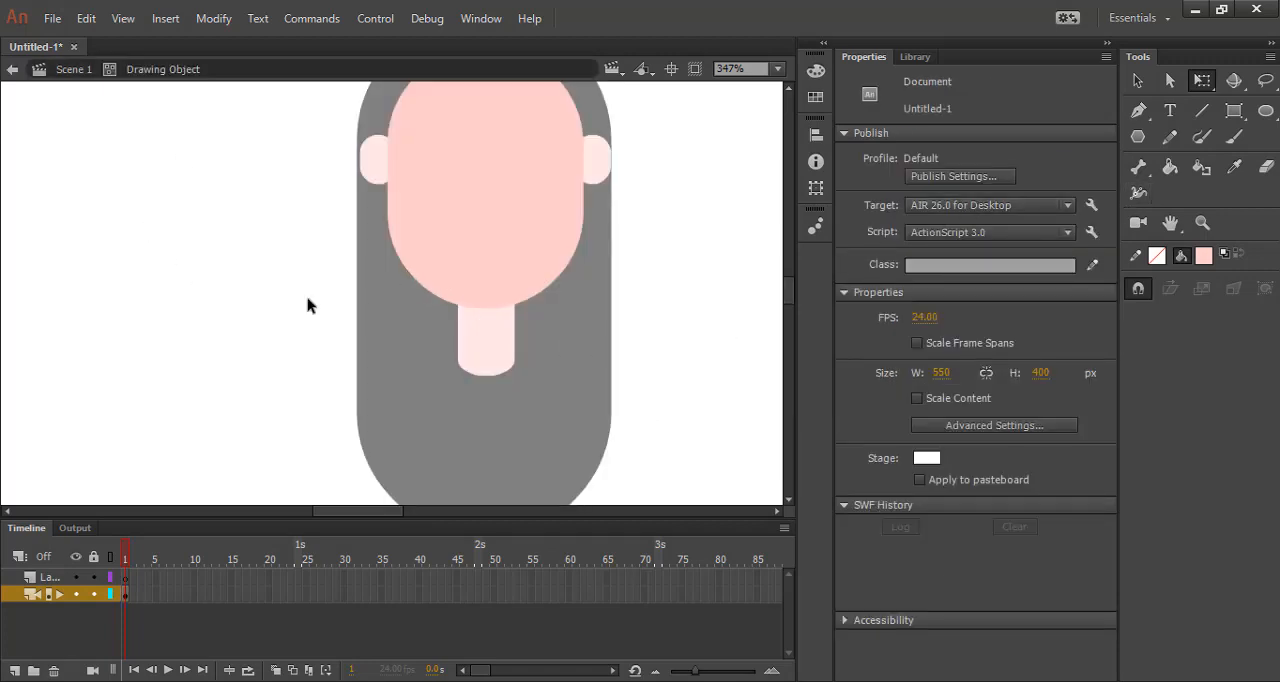
{"action": "left_click", "coordinate": [425, 280]}
{"action": "double_click", "coordinate": [675, 345]}
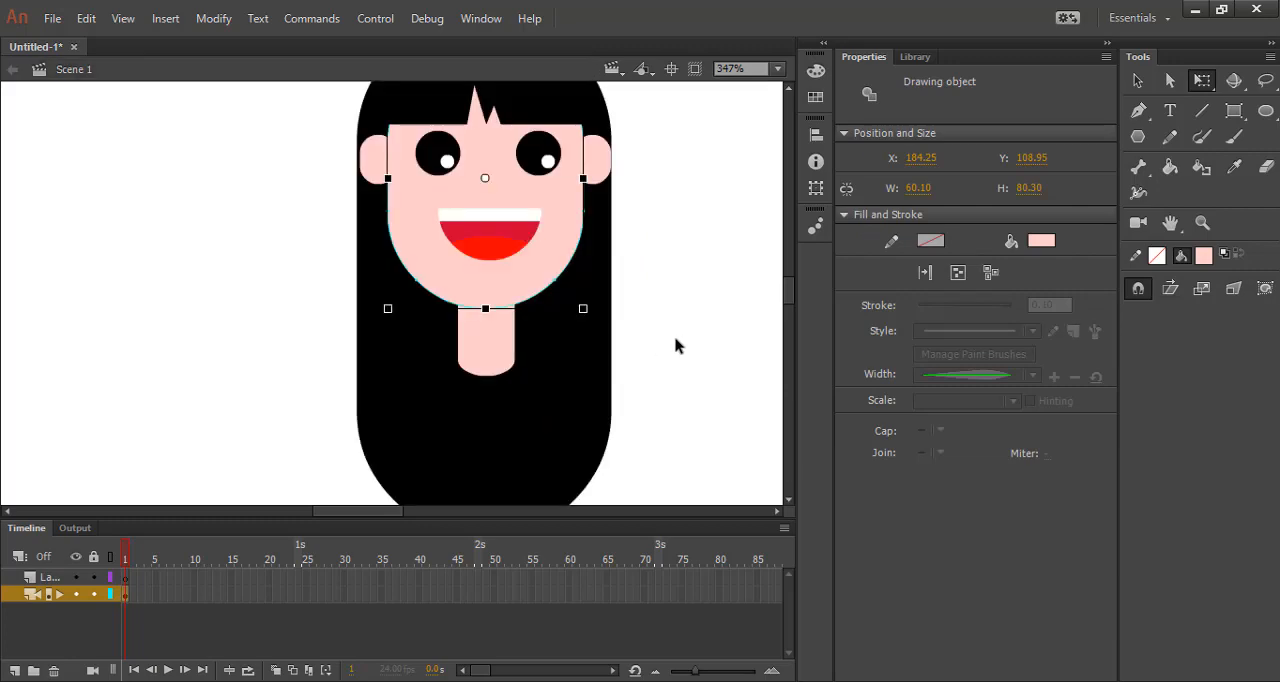
Open the neck for editing as a drawing object, recolor its top strip about 7 px tall to #FFC0AE, and return to the main scene.
{"action": "double_click", "coordinate": [476, 348]}
{"action": "left_click", "coordinate": [650, 377]}
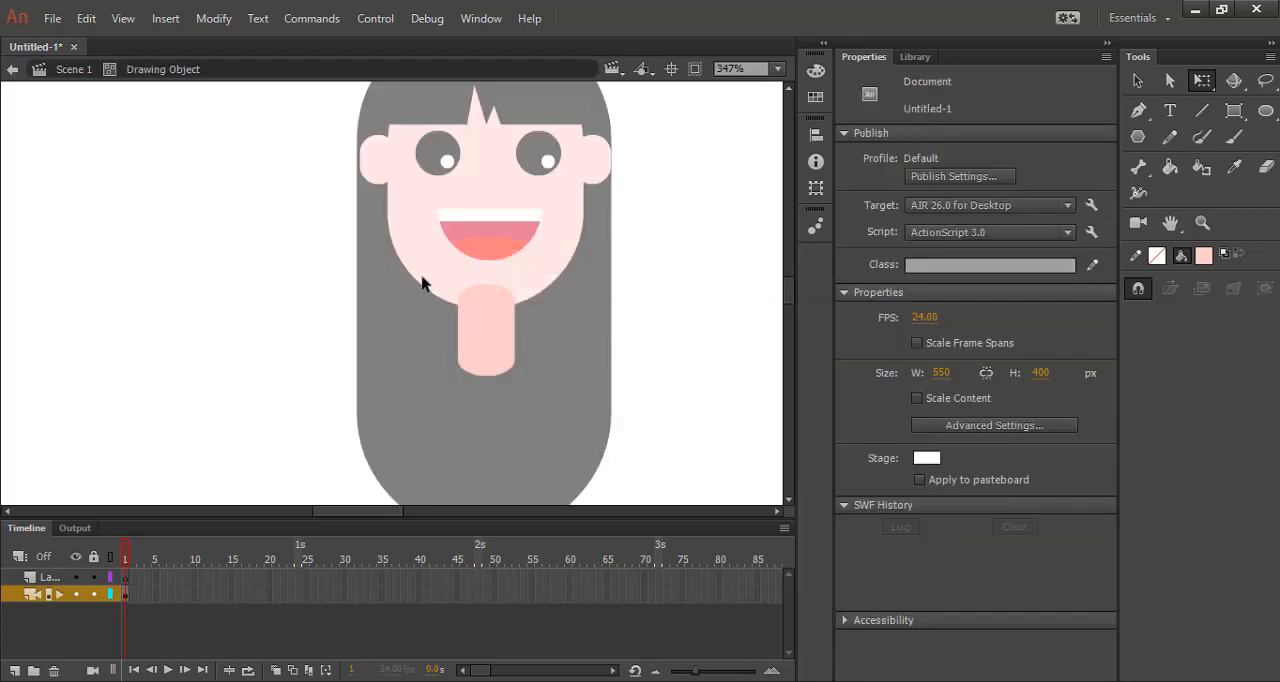
{"action": "mouse_move", "coordinate": [419, 274]}
{"action": "left_mouse_down"}
{"action": "mouse_move", "coordinate": [534, 322]}
{"action": "mouse_move", "coordinate": [538, 305]}
{"action": "left_mouse_up"}
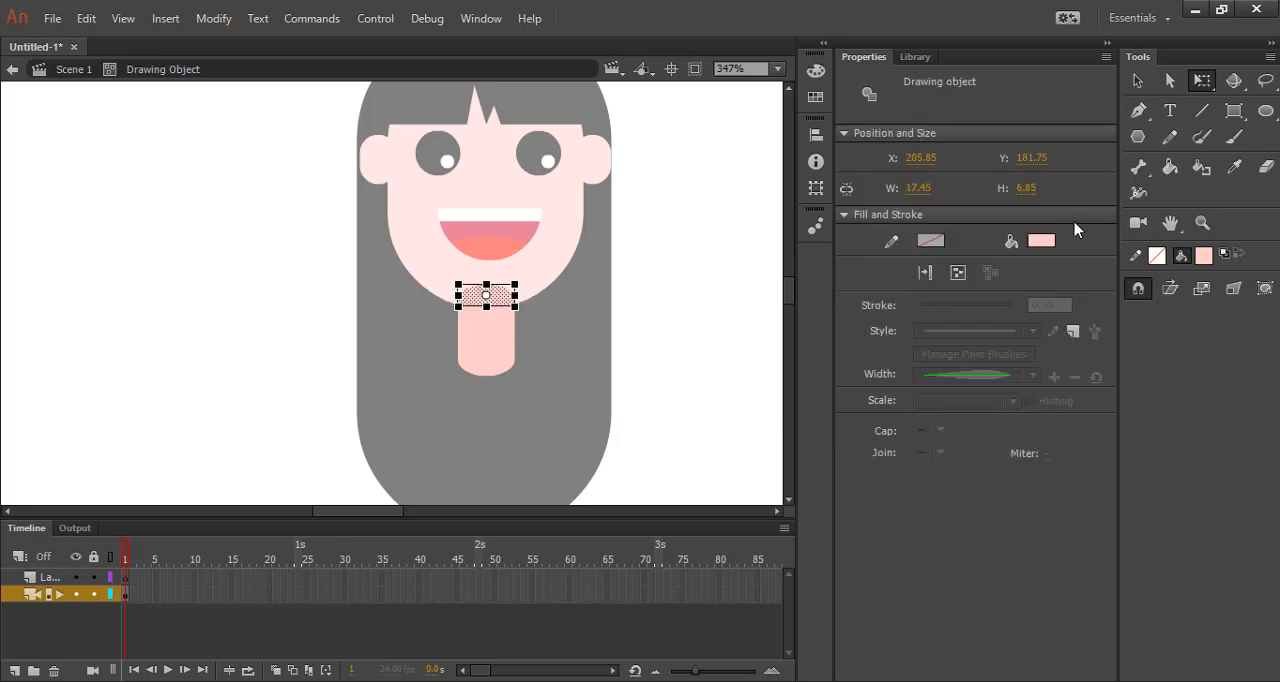
{"action": "left_click", "coordinate": [1033, 241]}
{"action": "left_click", "coordinate": [1014, 259]}
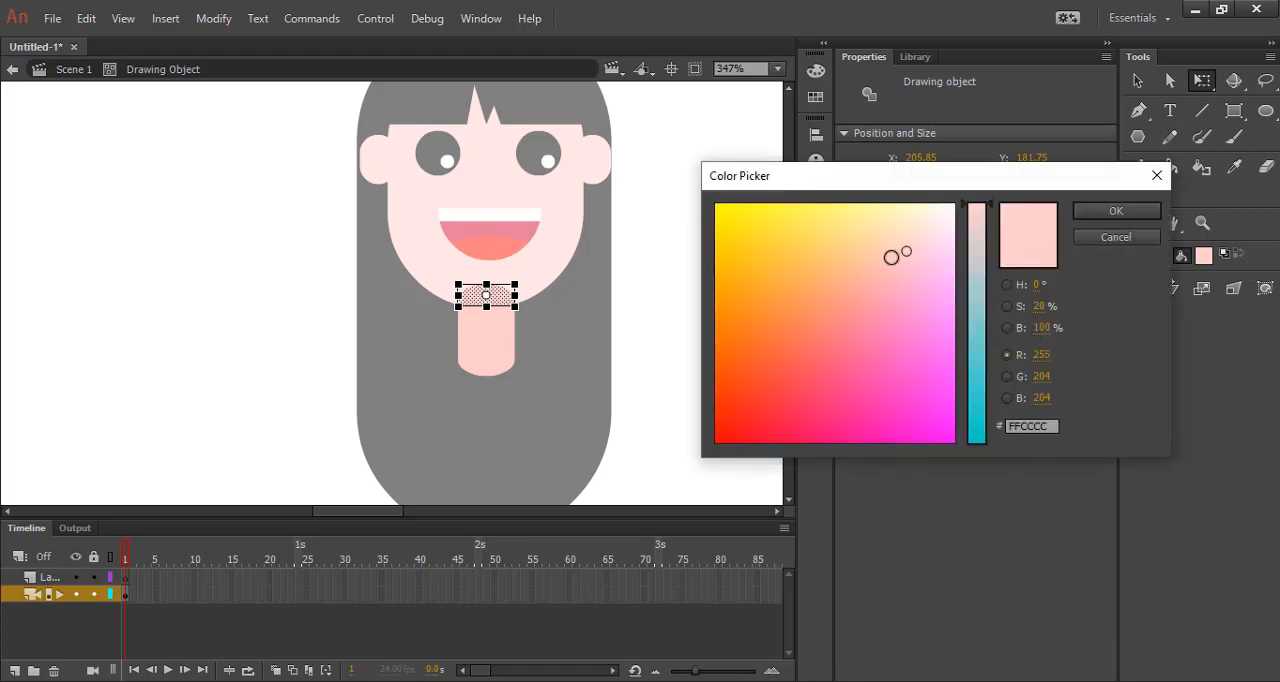
{"action": "left_click_drag", "start_coordinate": [891, 257], "coordinate": [878, 262]}
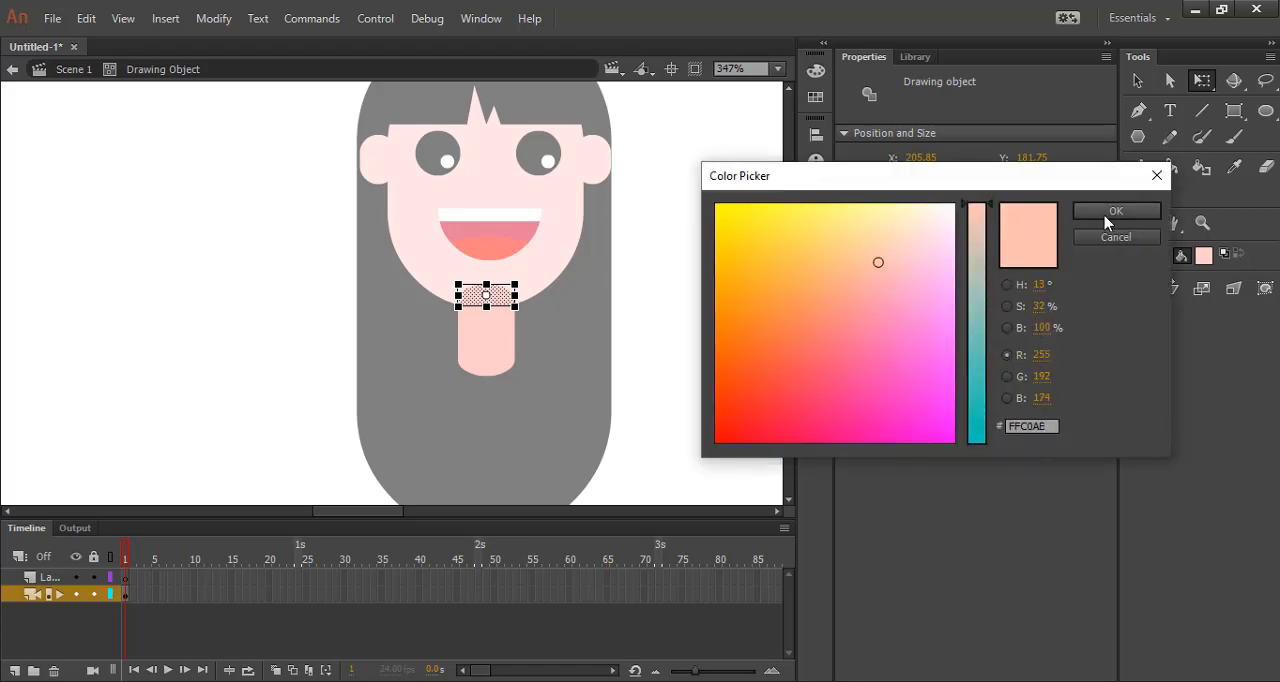
{"action": "left_click", "coordinate": [1107, 222]}
{"action": "left_click", "coordinate": [677, 334]}
{"action": "double_click", "coordinate": [686, 320]}
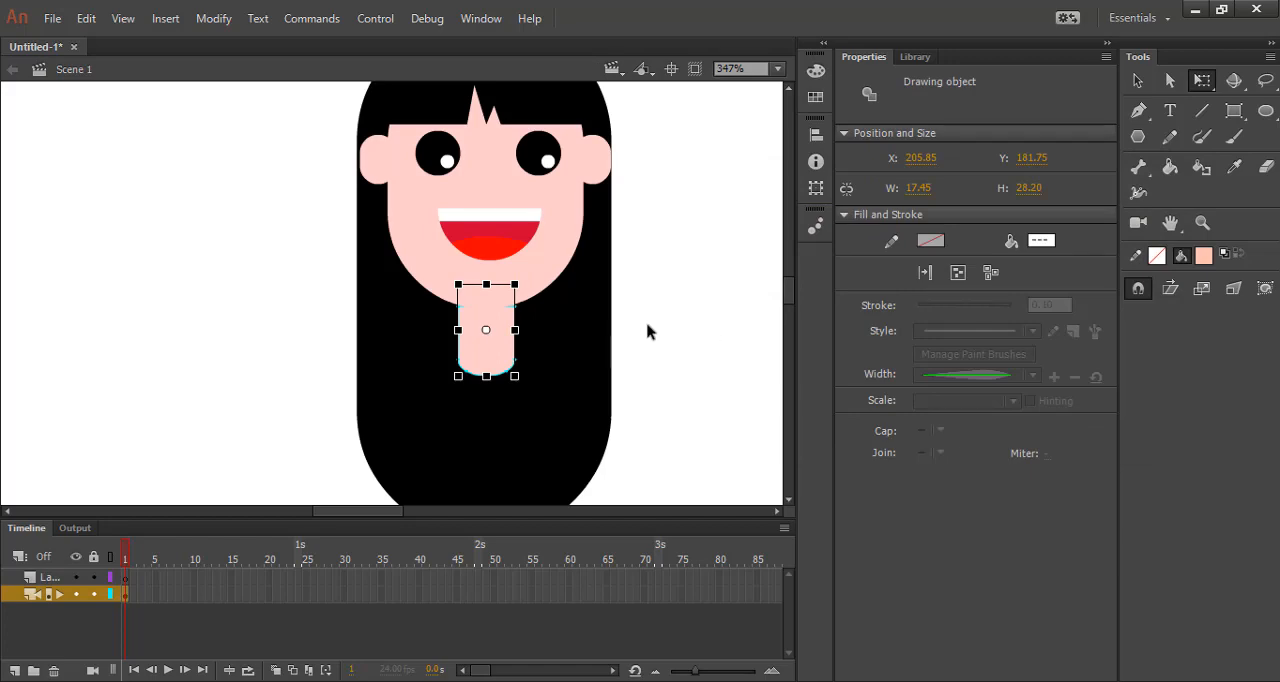
Nudge the neck down slightly so its darker top strip shows as a shadow below the chin.
{"action": "left_click", "coordinate": [740, 371]}
{"action": "left_click", "coordinate": [500, 356]}
{"action": "key", "text": "Down"}
{"action": "key", "text": "Down"}
{"action": "key", "text": "Down"}
{"action": "key", "text": "Down"}
{"action": "key", "text": "Down"}
{"action": "key", "text": "Down"}
{"action": "key", "text": "Down"}
{"action": "key", "text": "Down"}
{"action": "key", "text": "Down"}
{"action": "key", "text": "Down"}
{"action": "key", "text": "Down"}
{"action": "key", "text": "Down"}
{"action": "key", "text": "Down"}
{"action": "key", "text": "Down"}
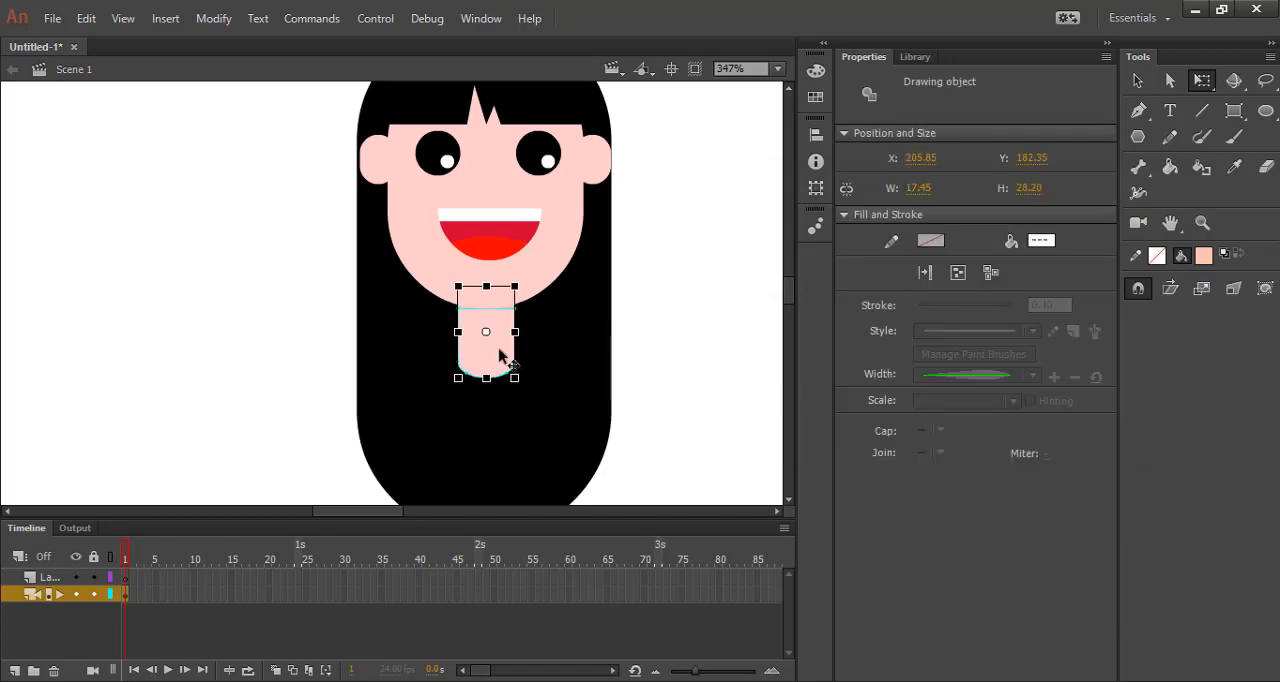
{"action": "left_click", "coordinate": [692, 335]}
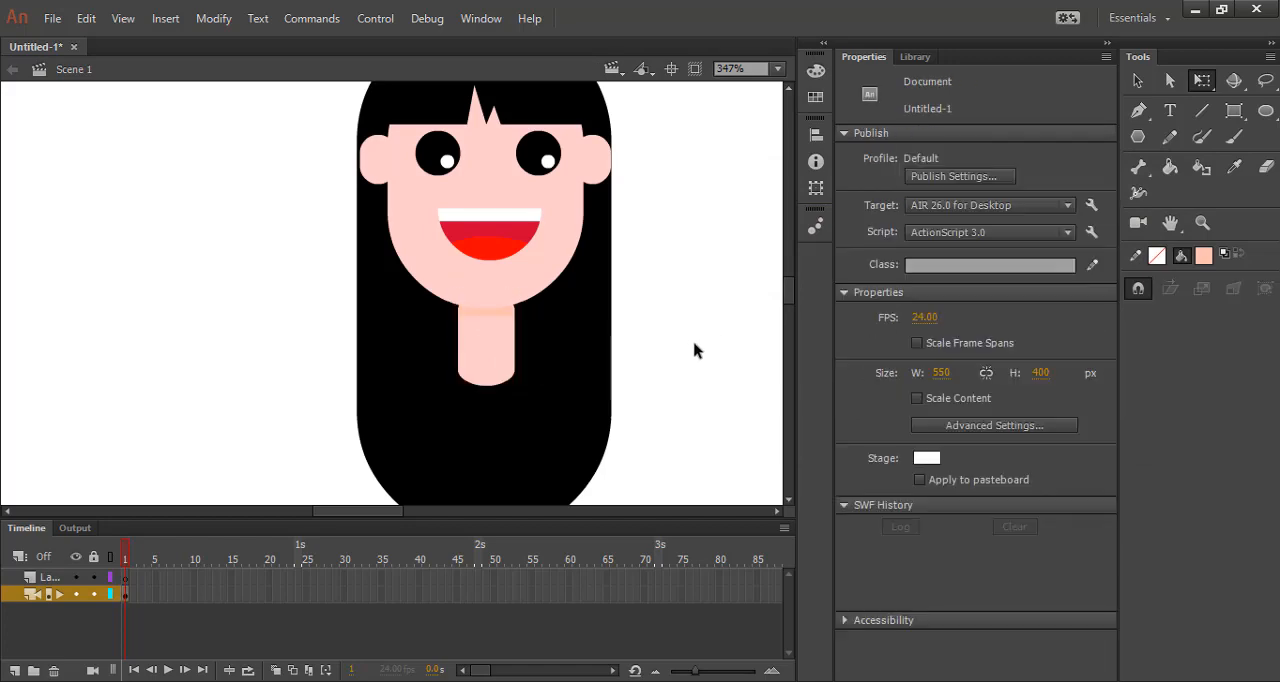
Reopen the neck for editing, bend the shadow strip's lower edge into a downward curve, and return to the main scene.
{"action": "left_click", "coordinate": [481, 319]}
{"action": "double_click", "coordinate": [498, 330]}
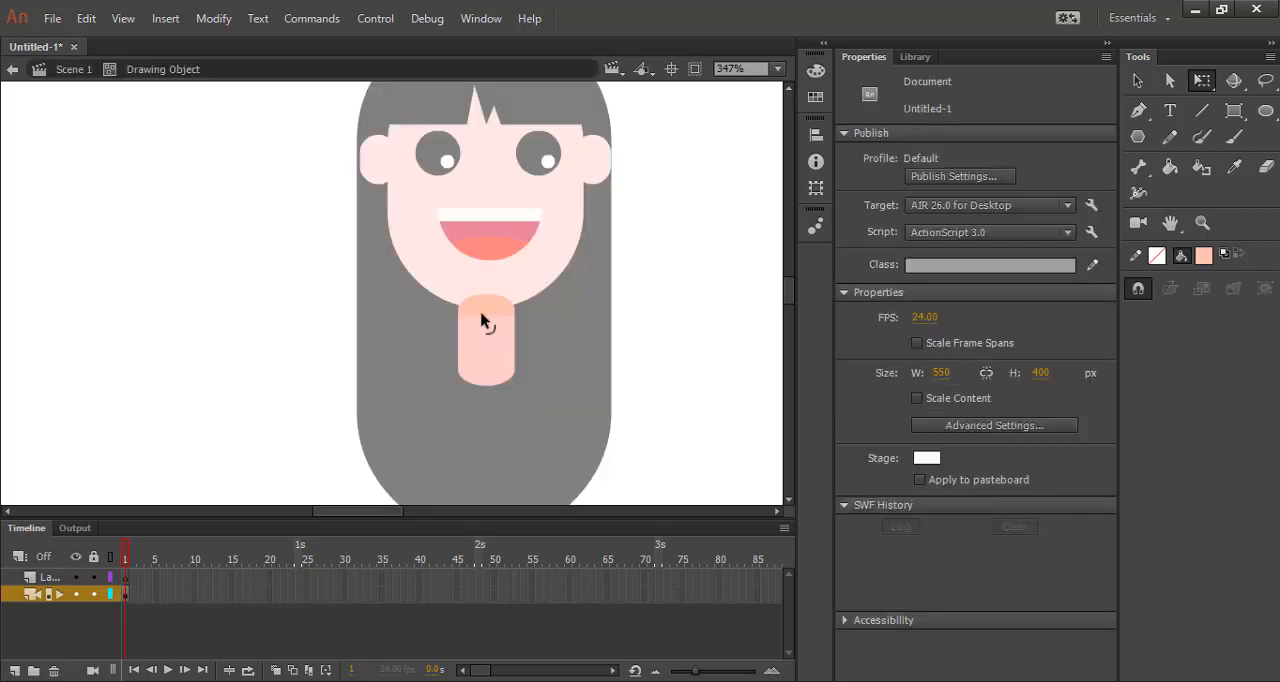
{"action": "left_click", "coordinate": [479, 308]}
{"action": "left_click", "coordinate": [615, 338]}
{"action": "double_click", "coordinate": [712, 373]}
{"action": "left_click", "coordinate": [628, 358]}
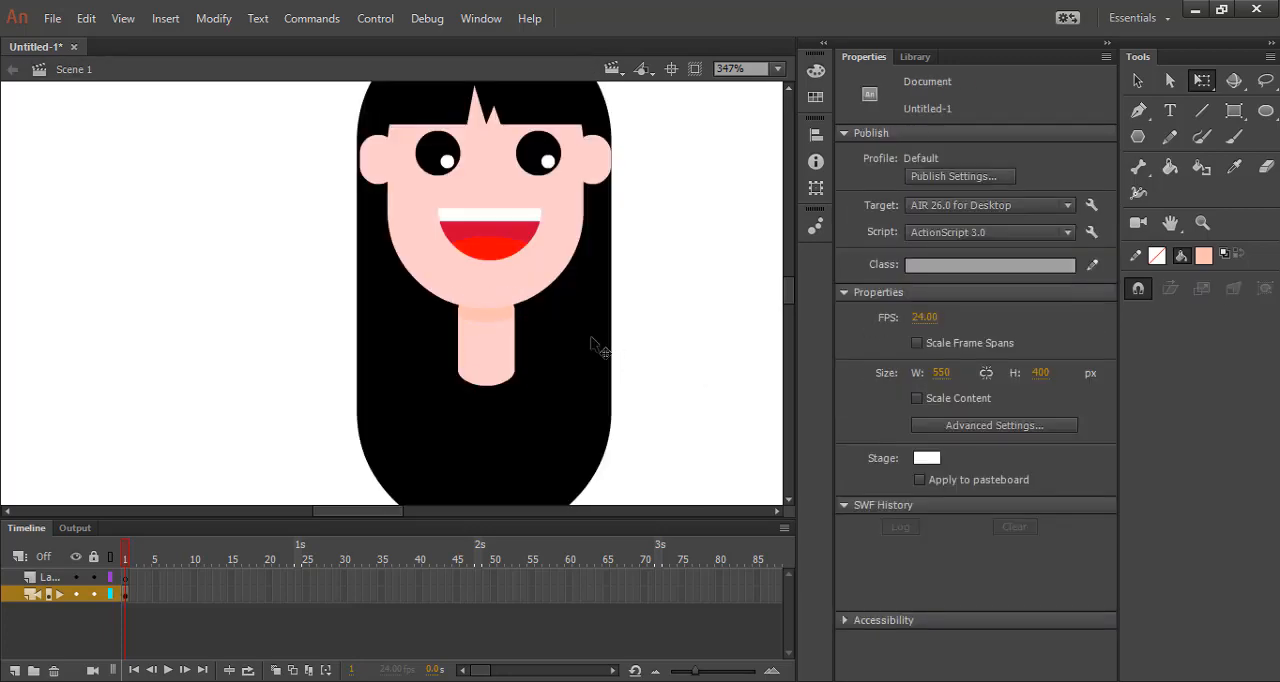
Nudge the neck up slightly to Y 183.35 to tighten the shadow under the chin.
{"action": "key", "text": "XF86MonBrightnessDown"}
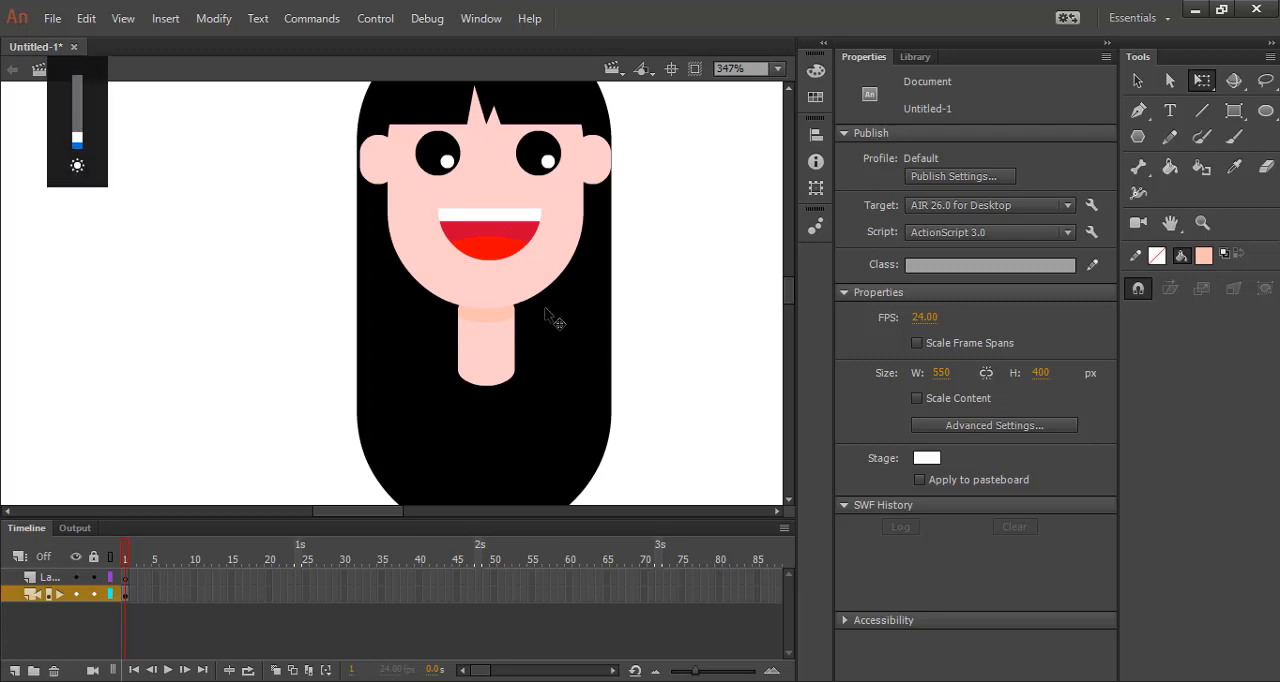
{"action": "scroll", "coordinate": [565, 312], "scroll_direction": "up", "scroll_amount": 5}
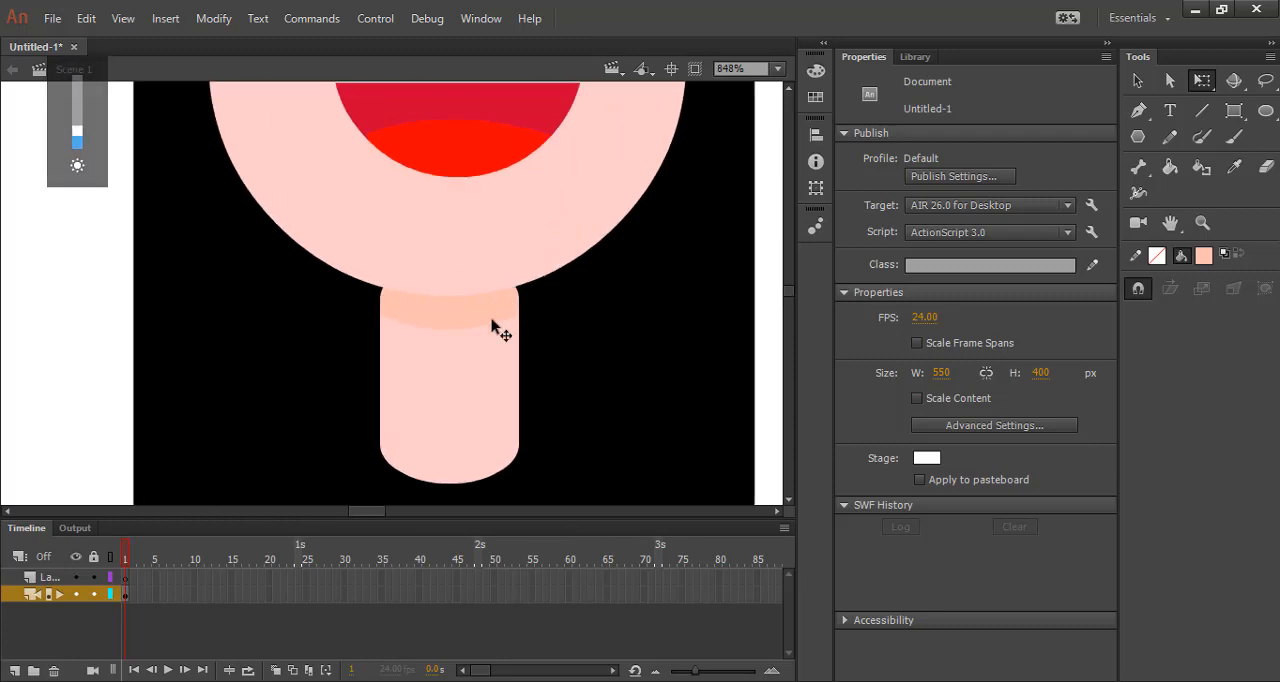
{"action": "left_click", "coordinate": [449, 421]}
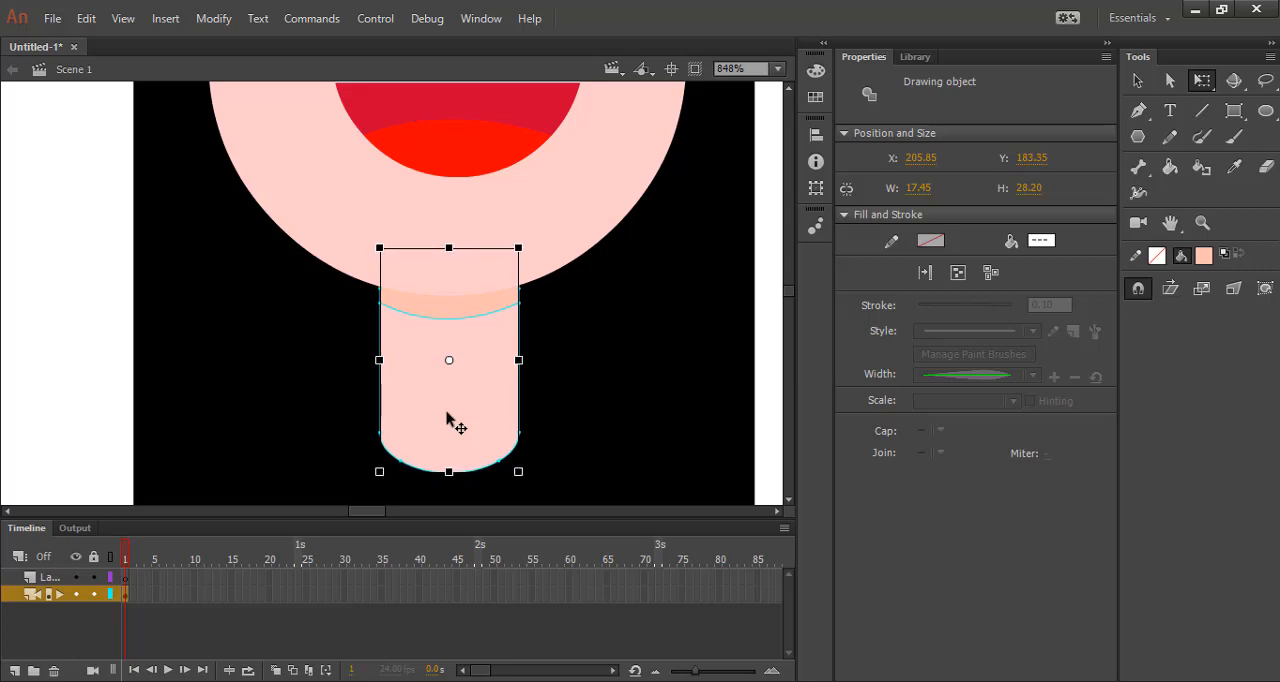
{"action": "left_click", "coordinate": [614, 337]}
{"action": "scroll", "coordinate": [360, 286], "scroll_direction": "down", "scroll_amount": 3}
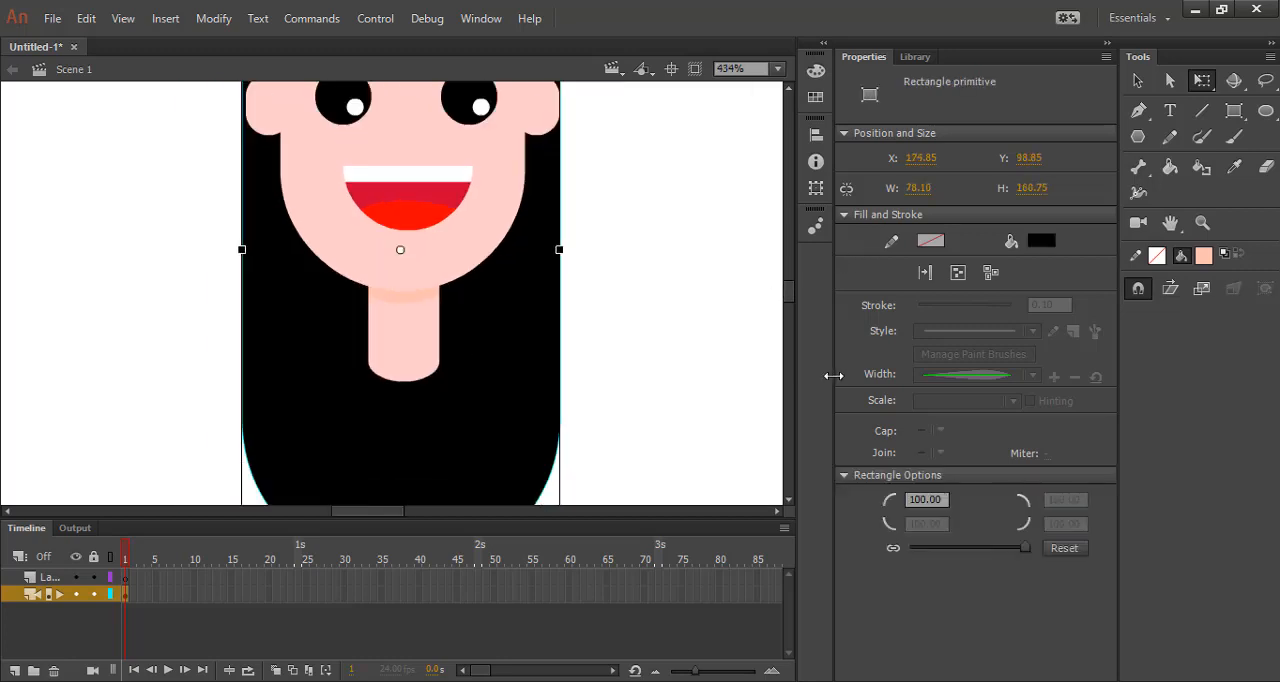
{"action": "scroll", "coordinate": [626, 286], "scroll_direction": "down", "scroll_amount": 3}
{"action": "left_click", "coordinate": [626, 286]}
Draw a rounded rectangle torso about 65 by 129 px in the shadow's peach color, starting at the base of the neck.
{"action": "scroll", "coordinate": [441, 257], "scroll_direction": "down", "scroll_amount": 2}
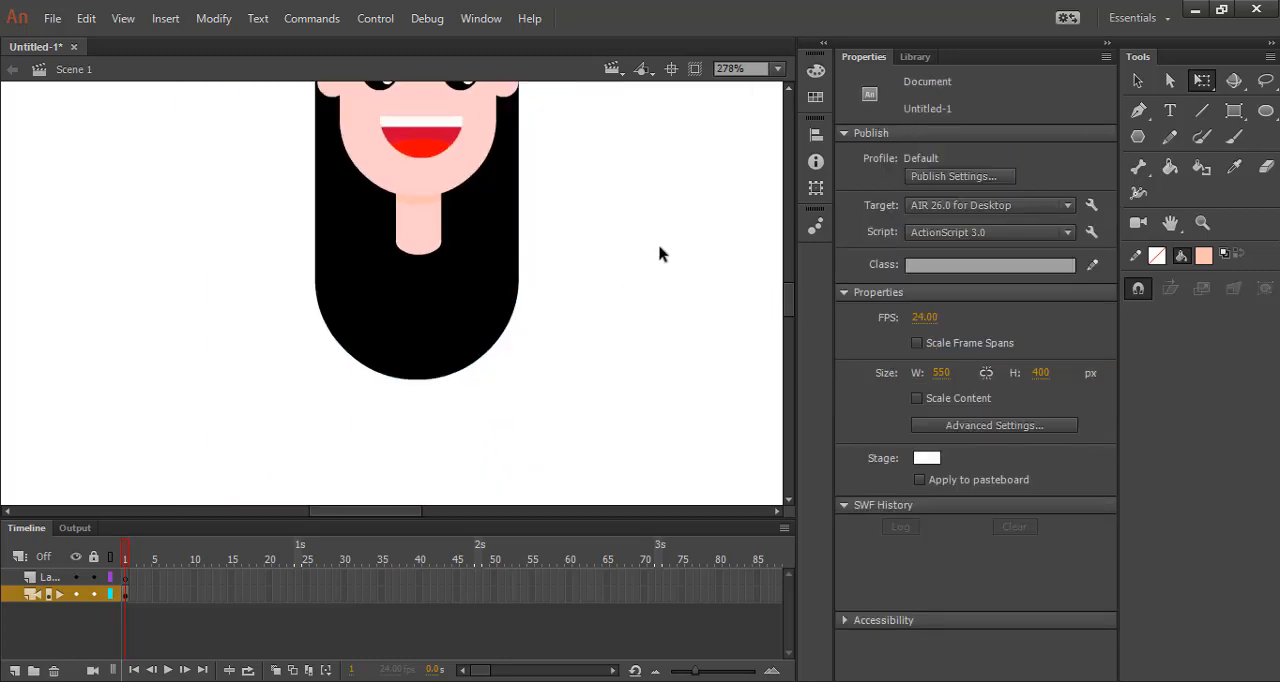
{"action": "left_click", "coordinate": [1234, 110]}
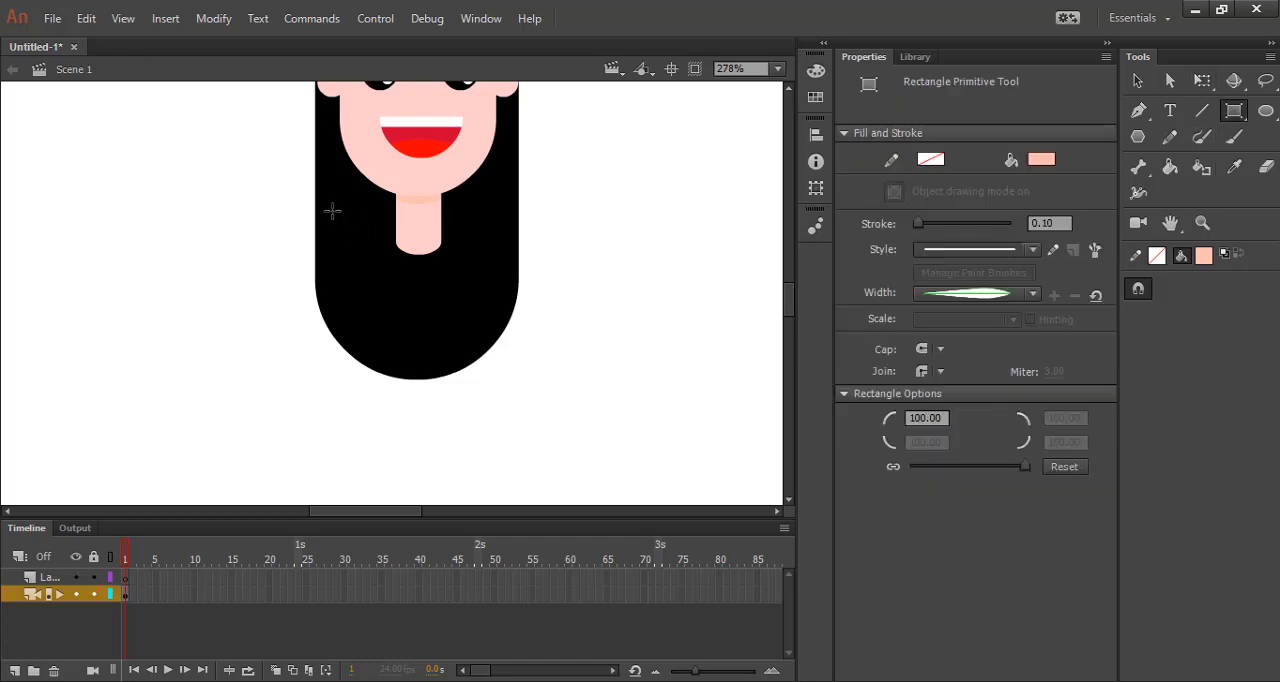
{"action": "left_click_drag", "start_coordinate": [345, 224], "coordinate": [493, 498]}
{"action": "key", "text": "ctrl+z"}
{"action": "scroll", "coordinate": [362, 185], "scroll_direction": "down", "scroll_amount": 2}
{"action": "left_click_drag", "start_coordinate": [363, 195], "coordinate": [450, 366]}
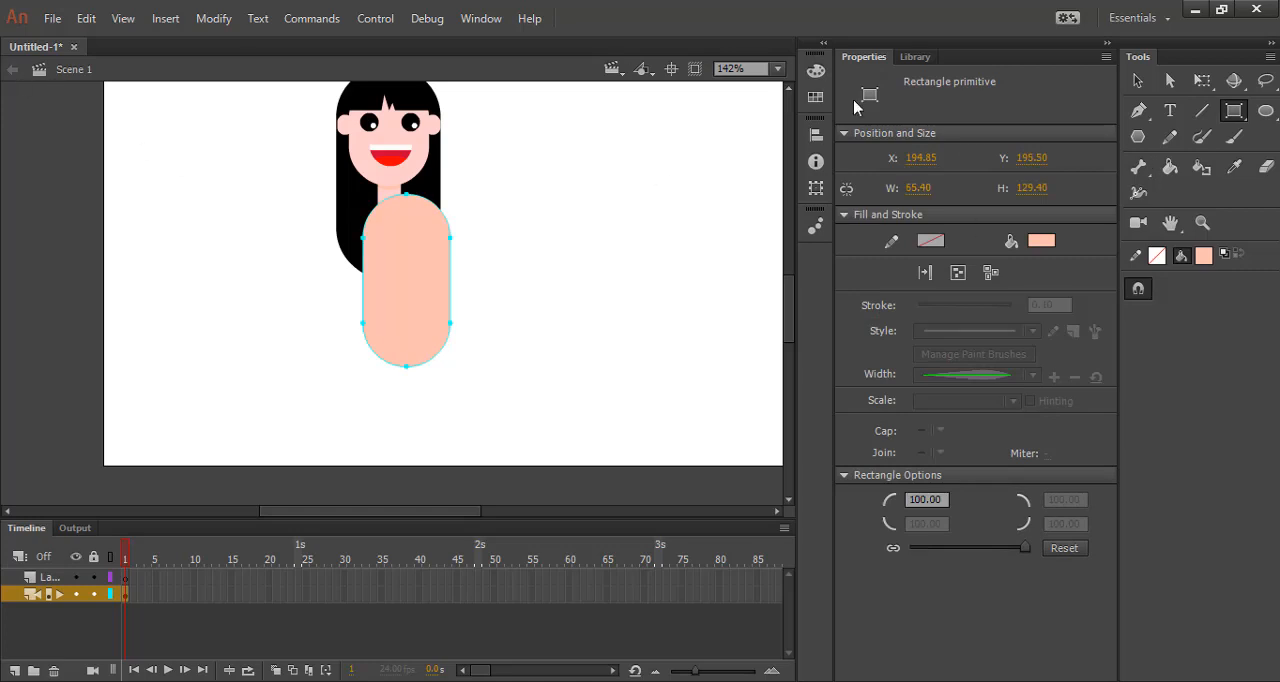
Nudge the torso left to X 182.25 to center it under the neck.
{"action": "left_click", "coordinate": [1137, 80]}
{"action": "key", "text": "Left"}
{"action": "key", "text": "Left"}
{"action": "key", "text": "Left"}
{"action": "key", "text": "Left"}
{"action": "key", "text": "Left"}
{"action": "key", "text": "Left"}
{"action": "key", "text": "Left"}
{"action": "key", "text": "Left"}
{"action": "key", "text": "Left"}
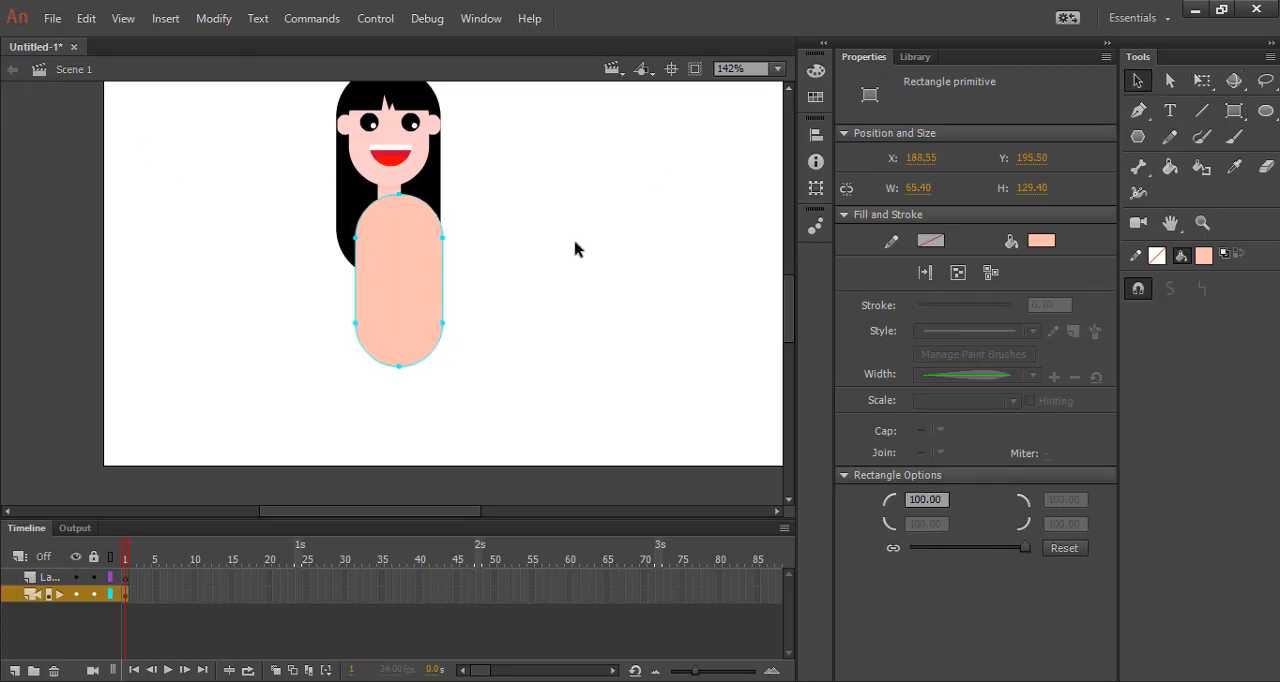
{"action": "key", "text": "Left"}
{"action": "key", "text": "Left"}
{"action": "key", "text": "Left"}
{"action": "key", "text": "Left"}
{"action": "key", "text": "Left"}
{"action": "key", "text": "Left"}
{"action": "key", "text": "Left"}
{"action": "key", "text": "Left"}
{"action": "key", "text": "Left"}
{"action": "key", "text": "Left"}
{"action": "key", "text": "Left"}
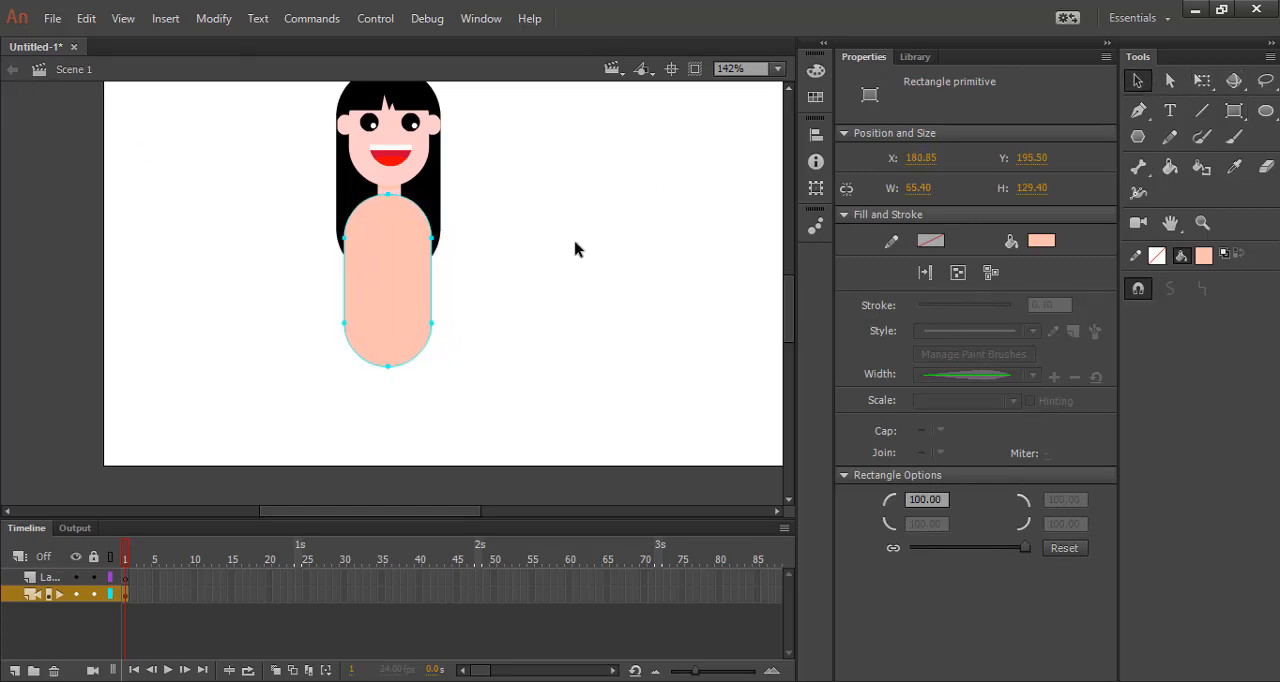
{"action": "key", "text": "Right"}
{"action": "key", "text": "Right"}
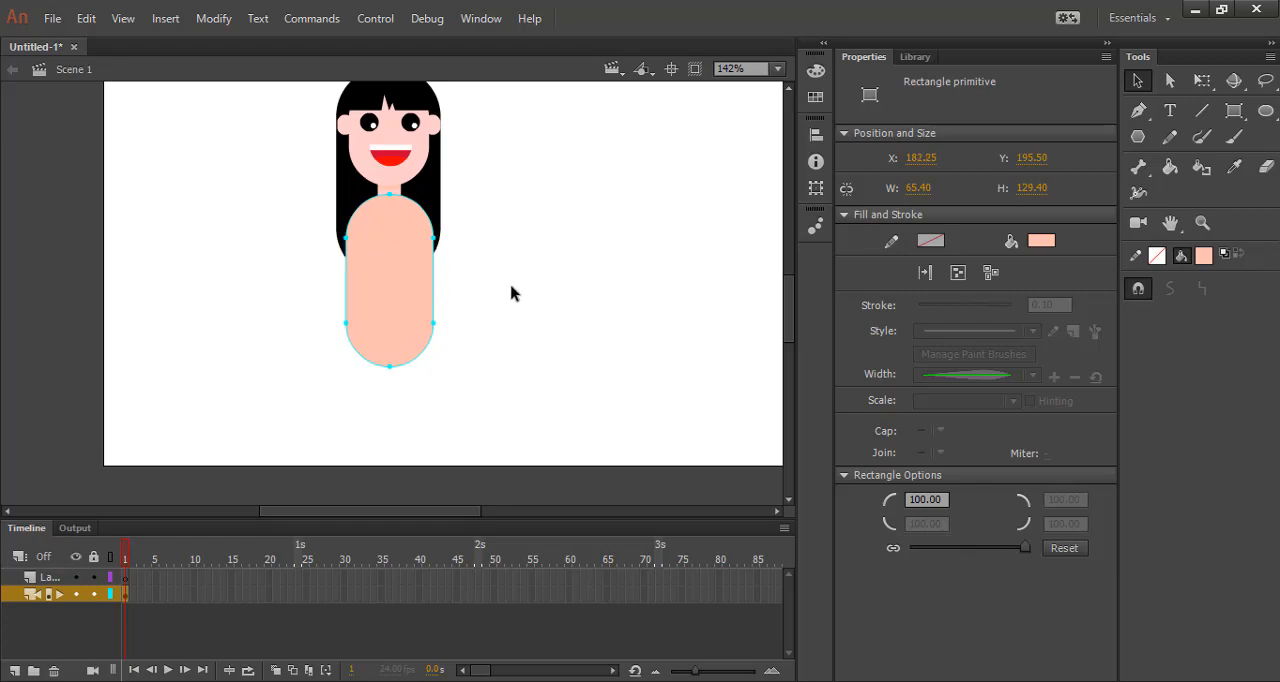
Send the torso one level backward so it sits behind the neck.
{"action": "left_click", "coordinate": [510, 292]}
{"action": "right_click", "coordinate": [386, 214]}
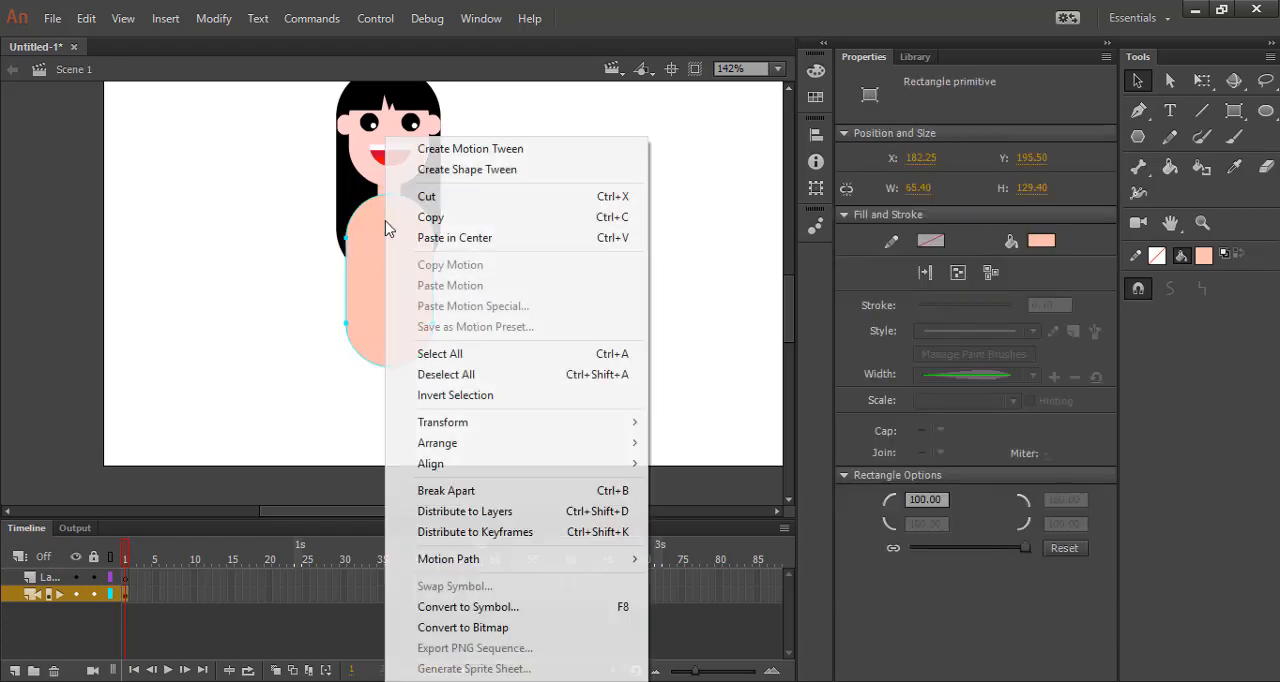
{"action": "mouse_move", "coordinate": [514, 448]}
{"action": "left_click", "coordinate": [728, 502]}
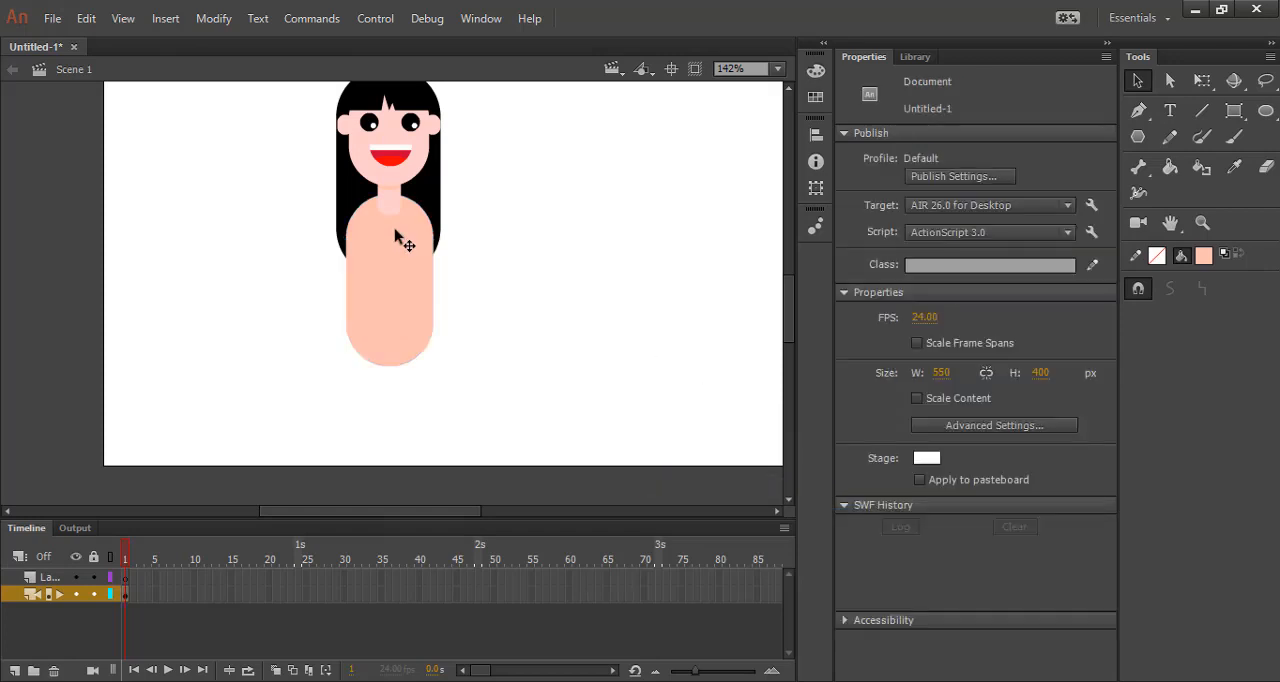
Shorten the neck to about 22 px tall and move it up to Y 184.15 under the chin.
{"action": "scroll", "coordinate": [405, 205], "scroll_direction": "up", "scroll_amount": 5}
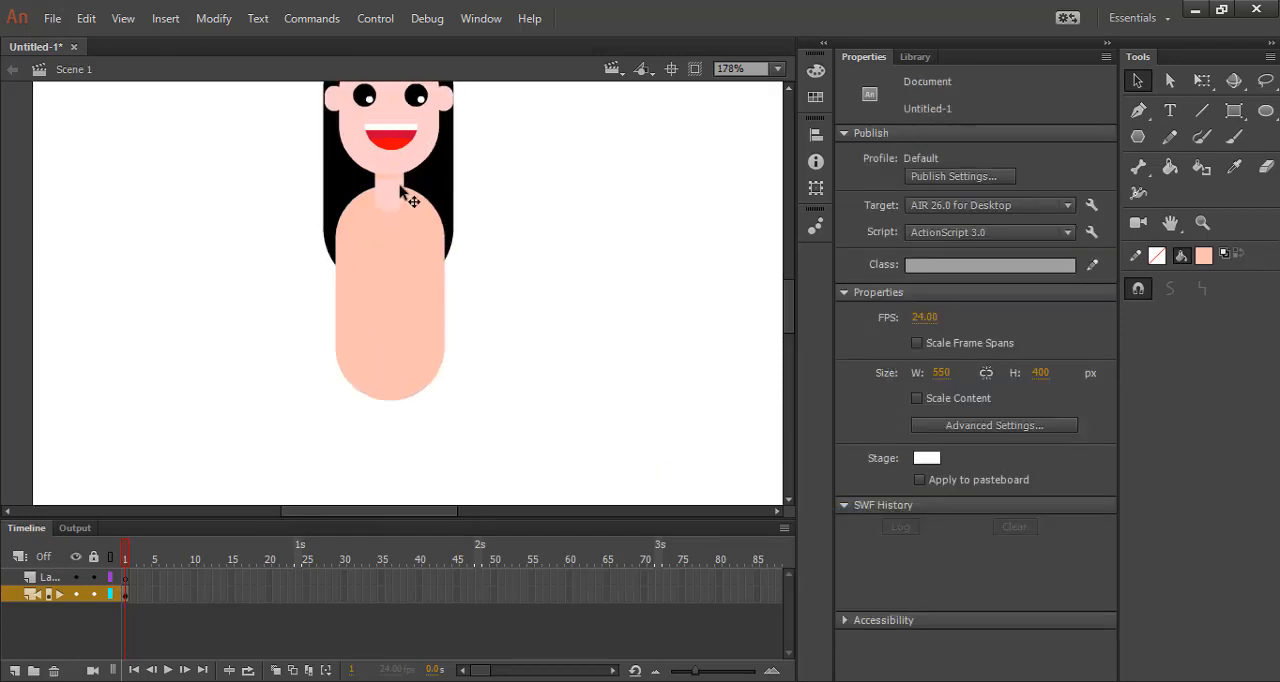
{"action": "left_click", "coordinate": [403, 237]}
{"action": "key", "text": "q"}
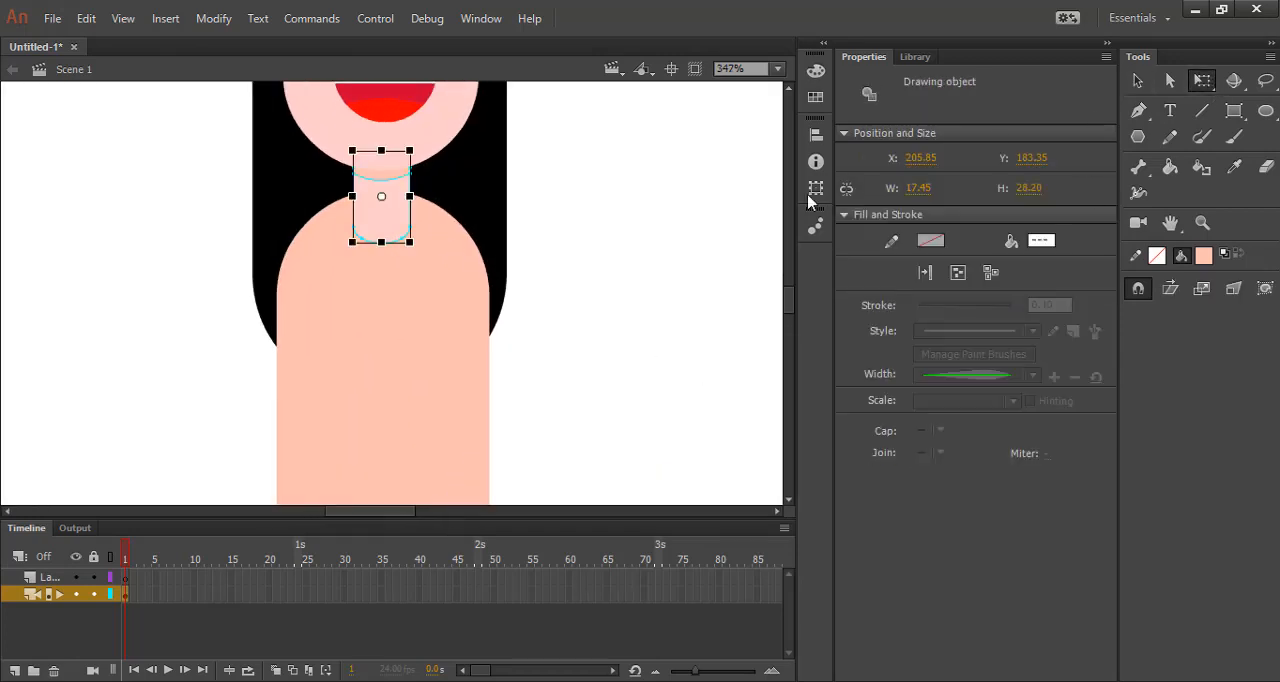
{"action": "left_click_drag", "start_coordinate": [380, 244], "coordinate": [380, 230]}
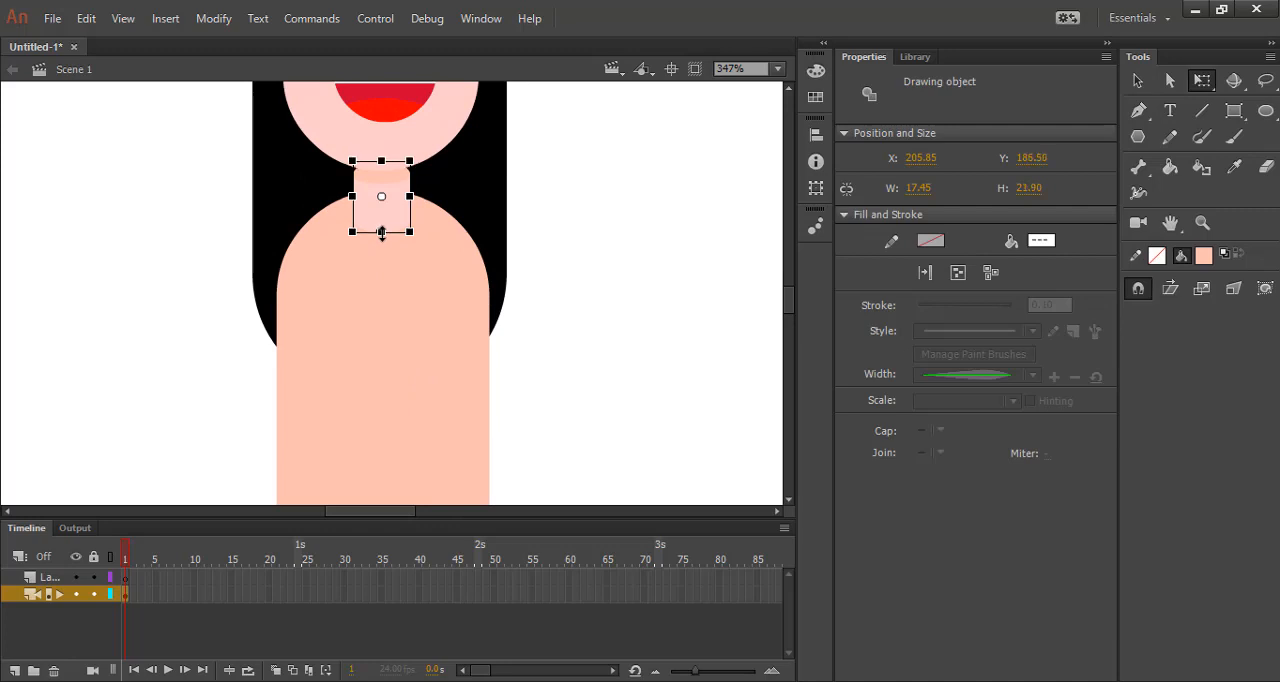
{"action": "left_click", "coordinate": [634, 294]}
{"action": "left_click", "coordinate": [393, 225]}
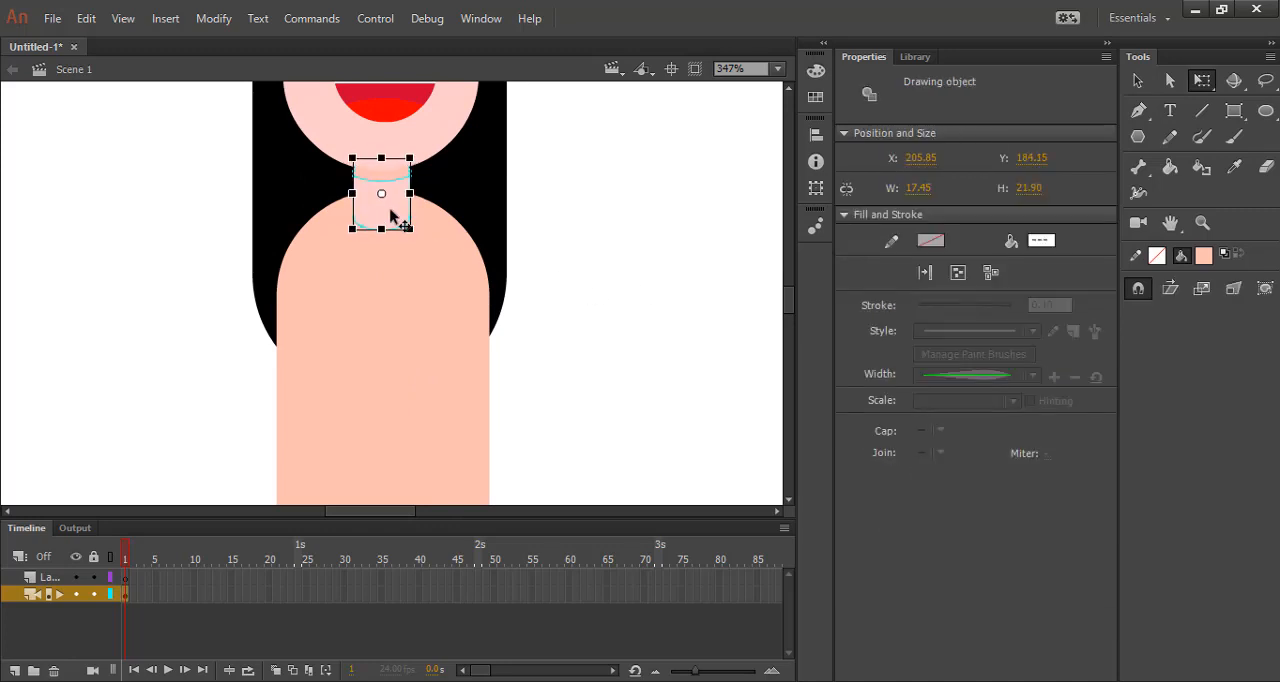
{"action": "left_click", "coordinate": [744, 347]}
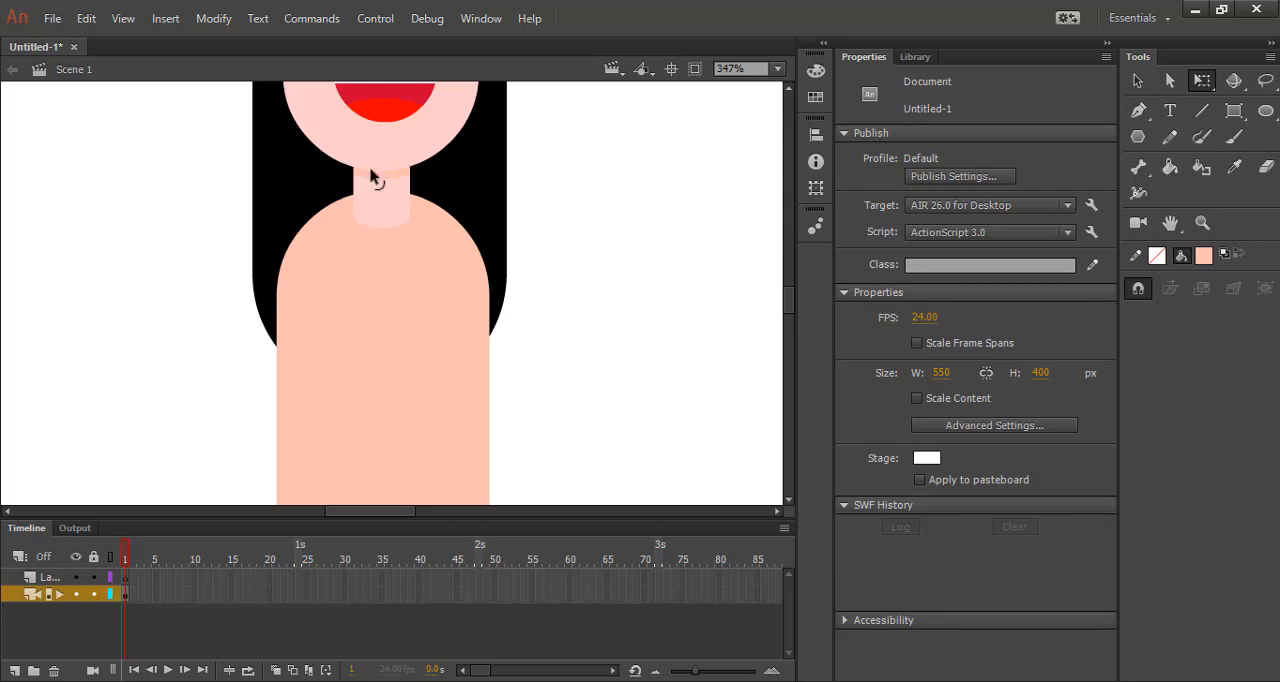
Draw a rounded rectangle about 82 by 57 px across the shoulders and fill it with dark navy blue.
{"action": "key", "text": "r"}
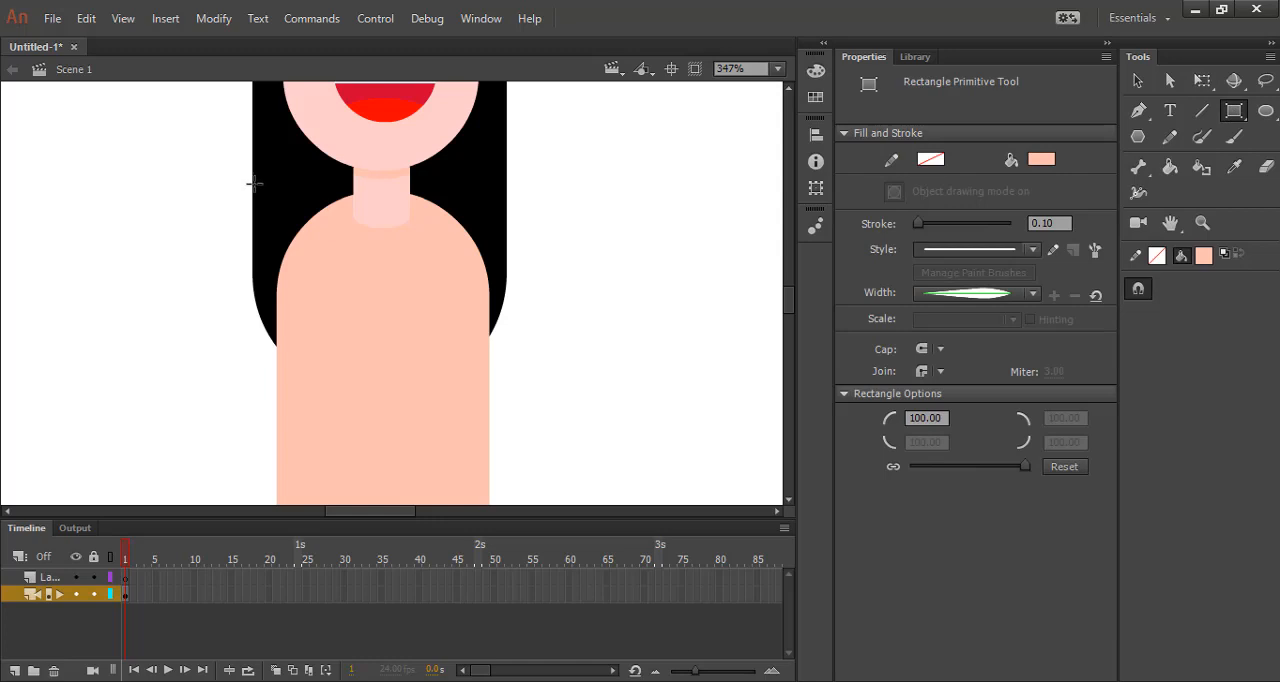
{"action": "left_click_drag", "start_coordinate": [254, 182], "coordinate": [520, 367]}
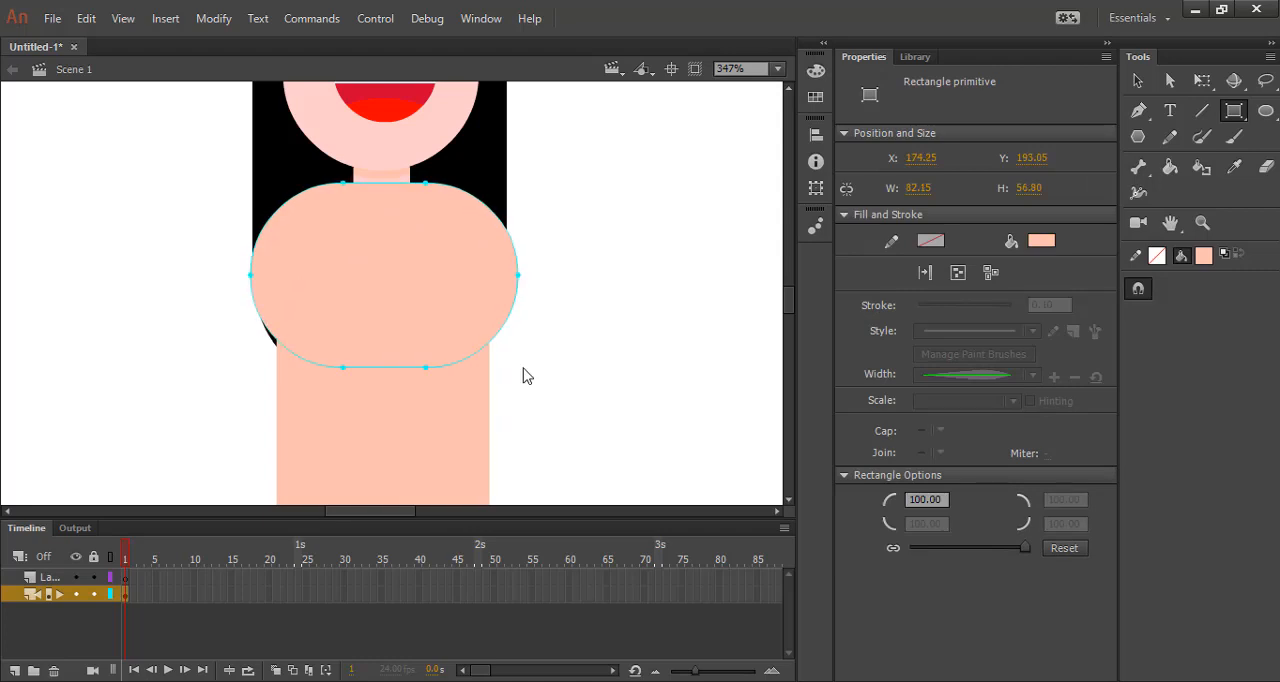
{"action": "left_click", "coordinate": [1045, 241]}
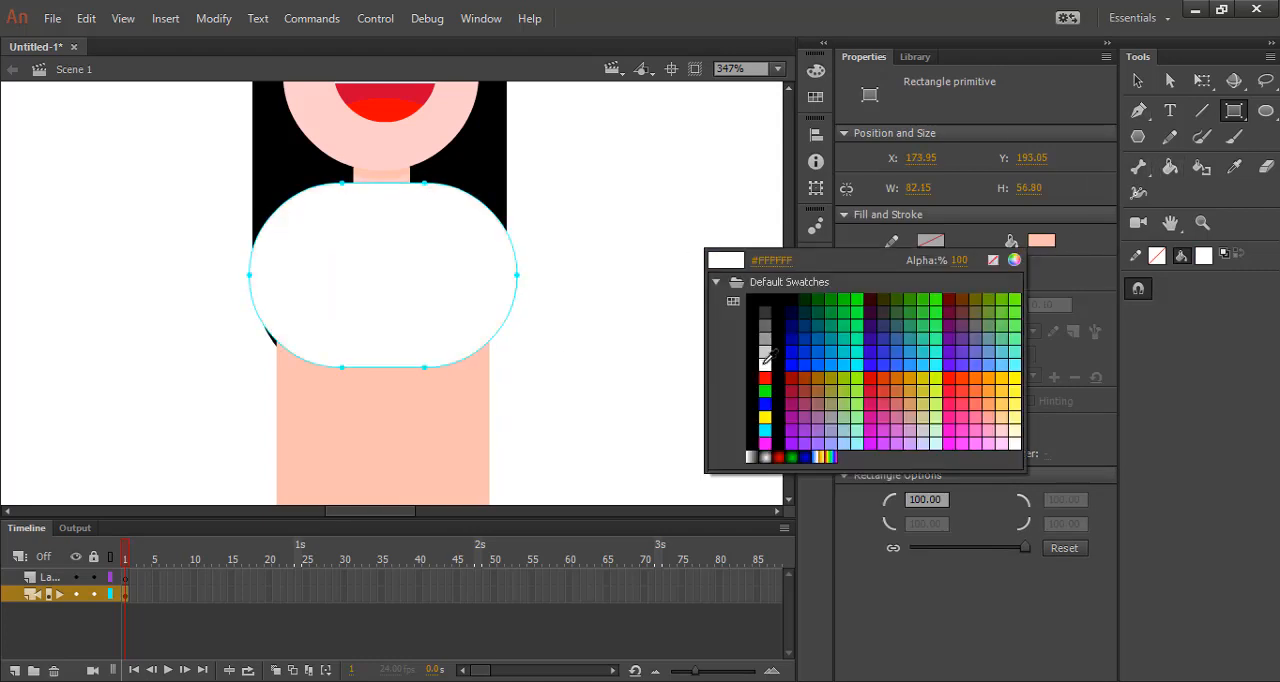
{"action": "left_click", "coordinate": [800, 320]}
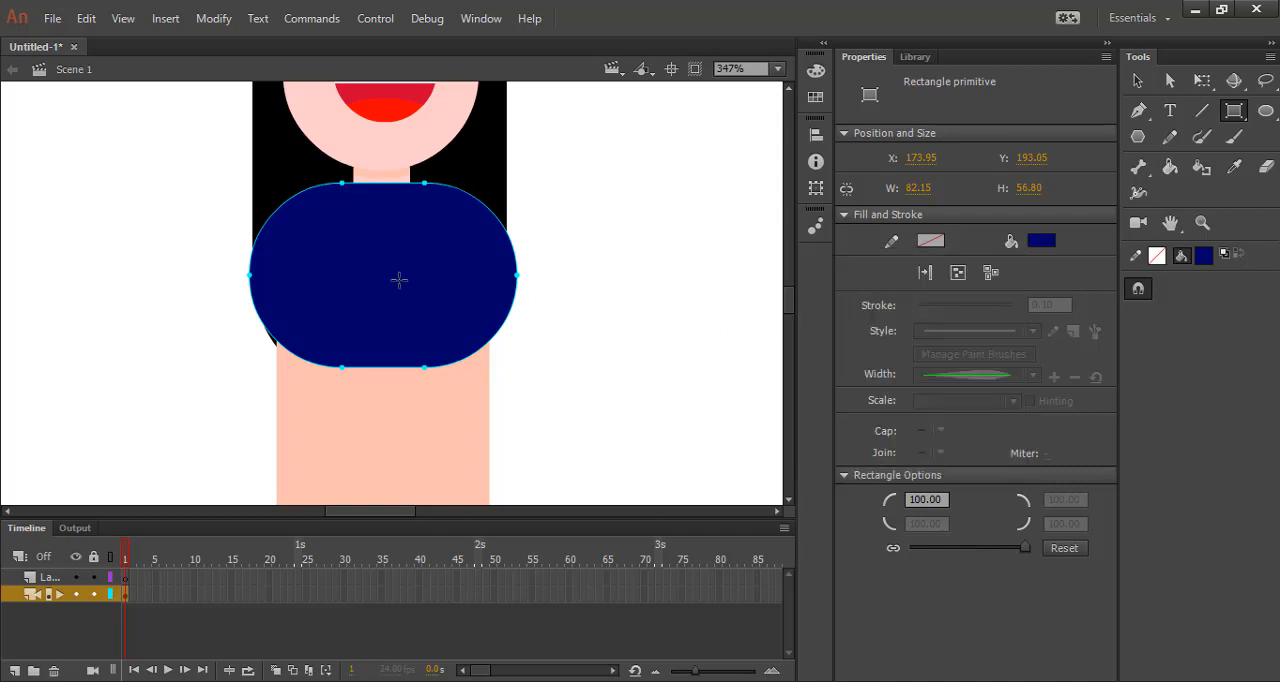
Convert the navy shape to a drawing object, delete its lower part to leave a flat-bottomed shoulder piece, and return to the main scene.
{"action": "left_click", "coordinate": [1138, 81]}
{"action": "double_click", "coordinate": [398, 300]}
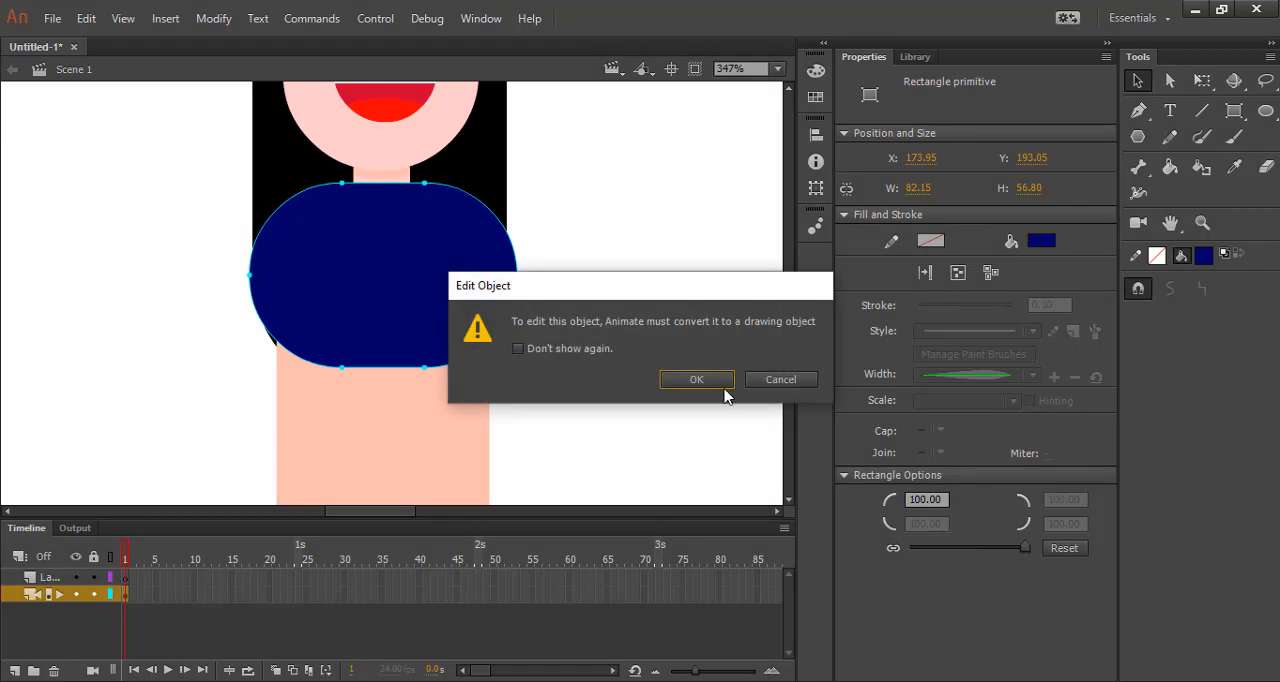
{"action": "left_click", "coordinate": [702, 383]}
{"action": "mouse_move", "coordinate": [126, 269]}
{"action": "left_mouse_down"}
{"action": "mouse_move", "coordinate": [592, 401]}
{"action": "mouse_move", "coordinate": [628, 429]}
{"action": "mouse_move", "coordinate": [220, 289]}
{"action": "mouse_move", "coordinate": [210, 266]}
{"action": "left_mouse_up"}
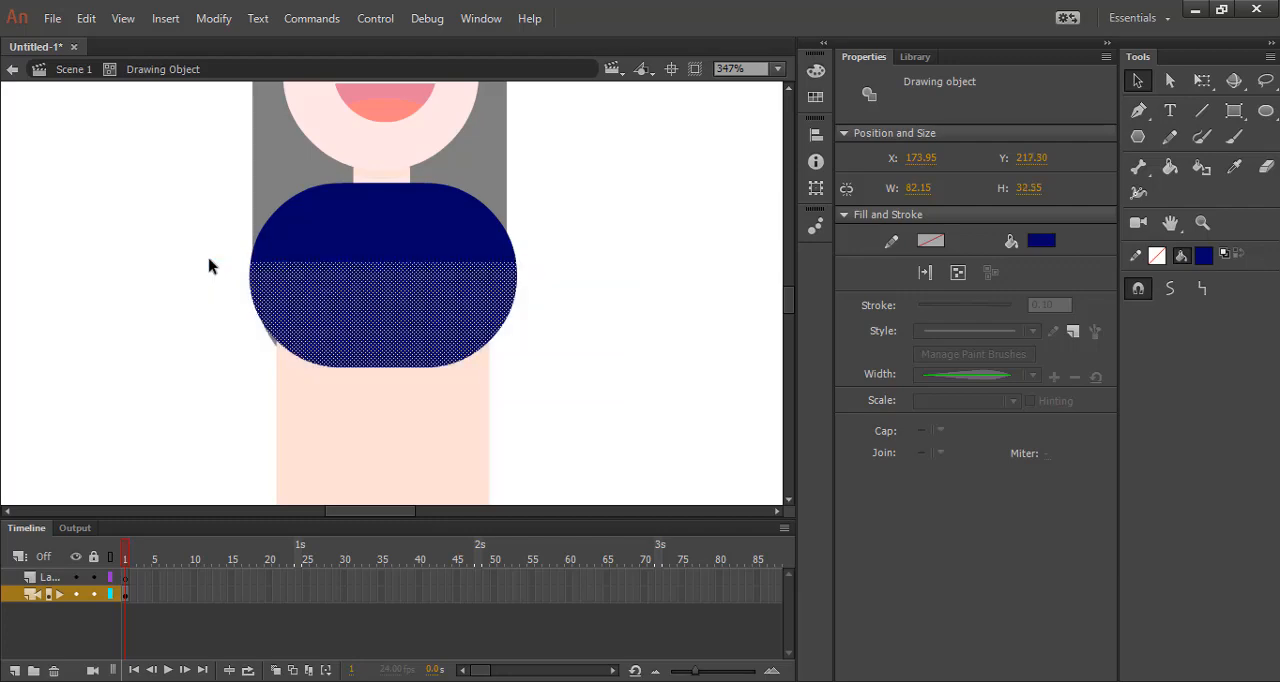
{"action": "key", "text": "Delete"}
{"action": "double_click", "coordinate": [346, 346]}
{"action": "left_click", "coordinate": [347, 346]}
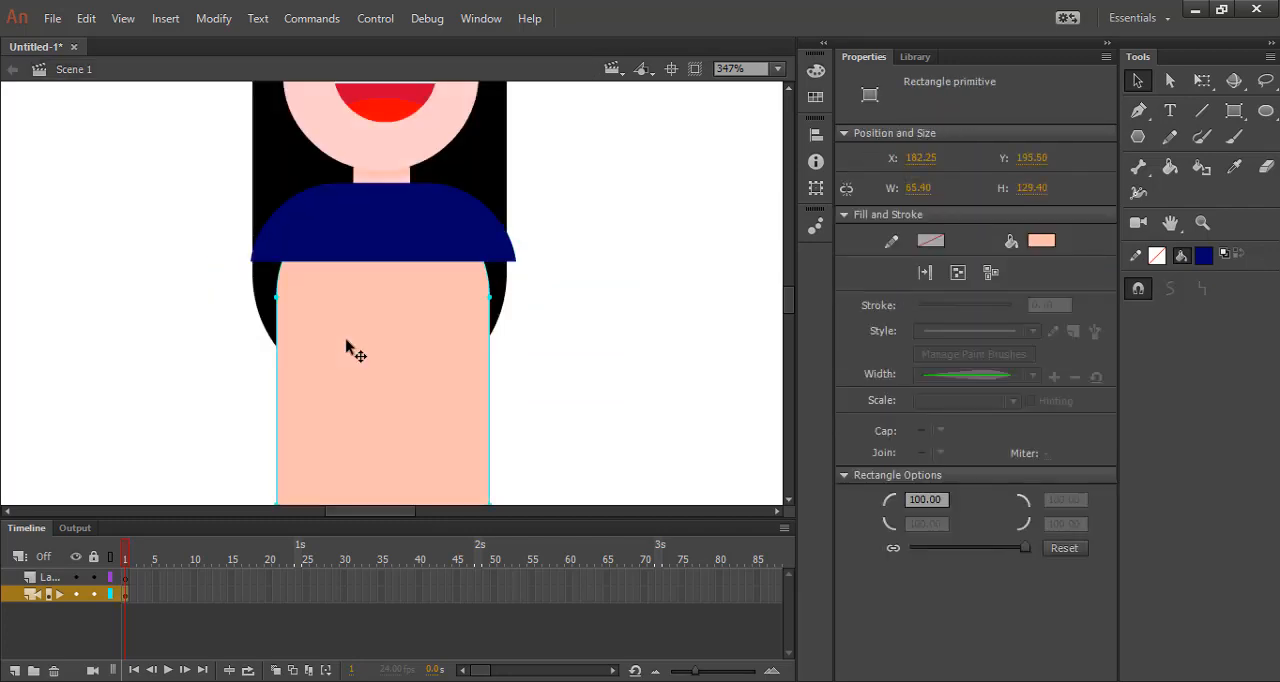
Send the navy shoulder piece one level backward so it lies behind the neck.
{"action": "left_click", "coordinate": [372, 245]}
{"action": "right_click", "coordinate": [372, 245]}
{"action": "mouse_move", "coordinate": [503, 452]}
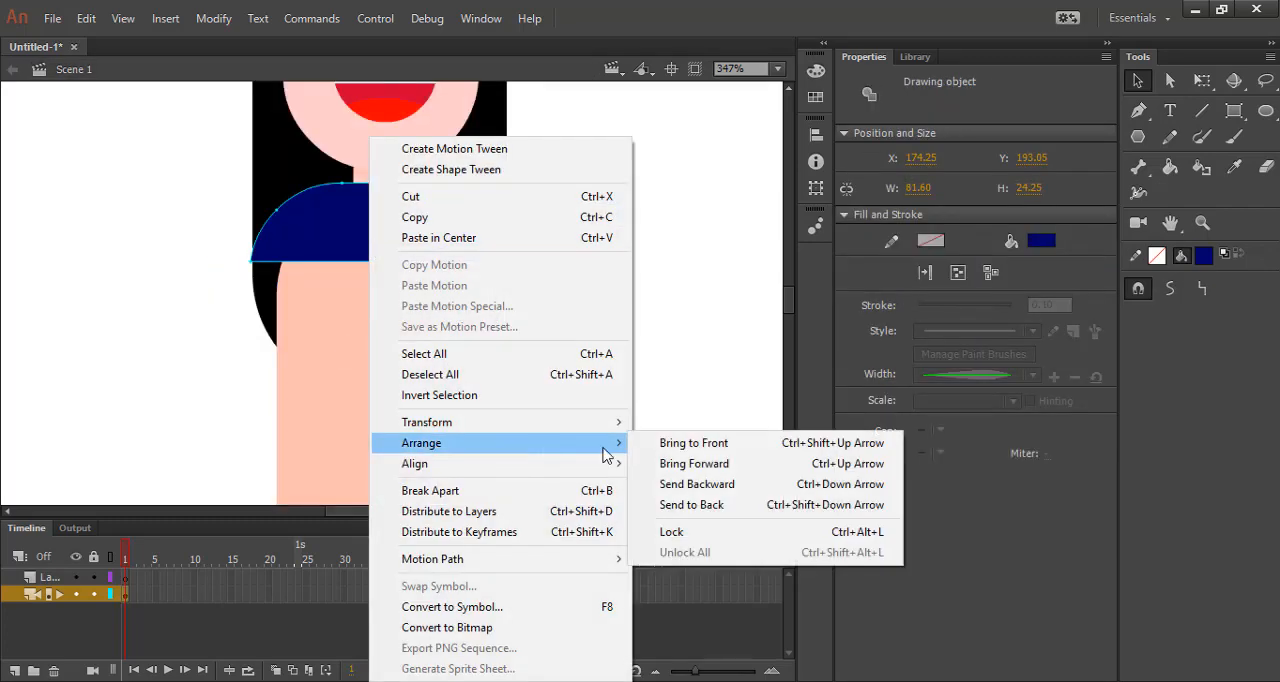
{"action": "left_click", "coordinate": [697, 484]}
{"action": "left_click", "coordinate": [686, 429]}
{"action": "left_click", "coordinate": [420, 257]}
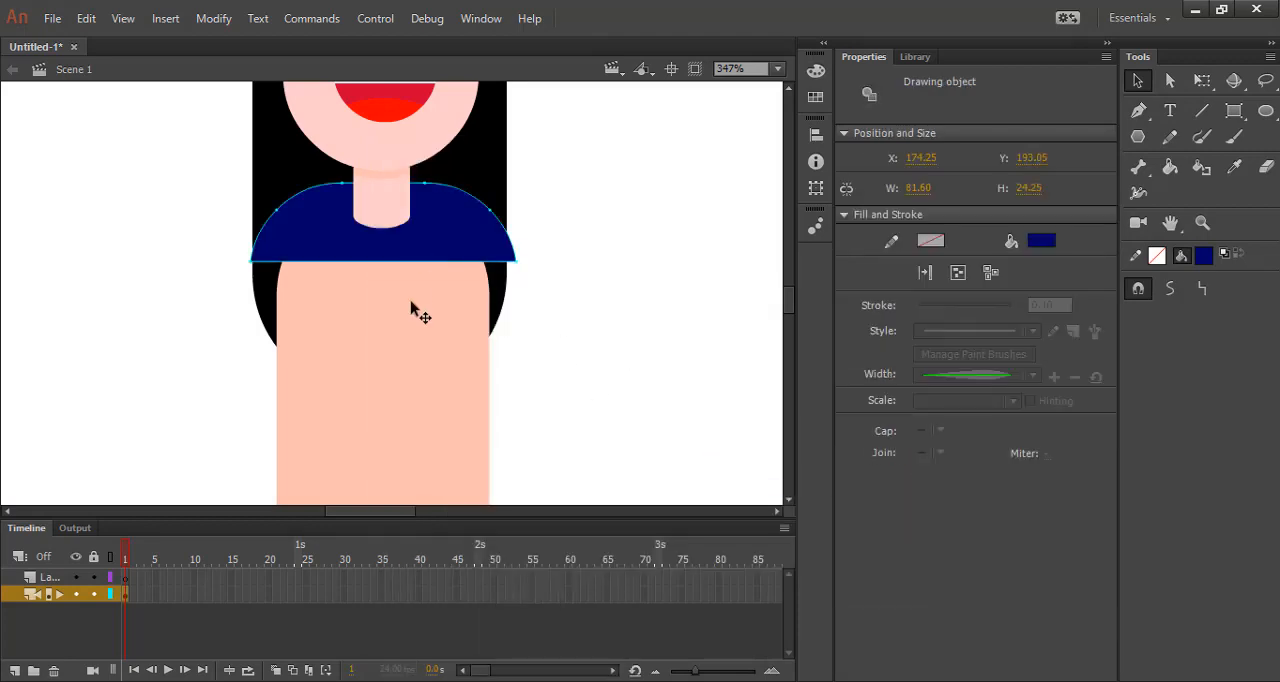
Bring the torso one level forward, in front of the navy shoulder piece.
{"action": "right_click", "coordinate": [411, 310]}
{"action": "mouse_move", "coordinate": [551, 443]}
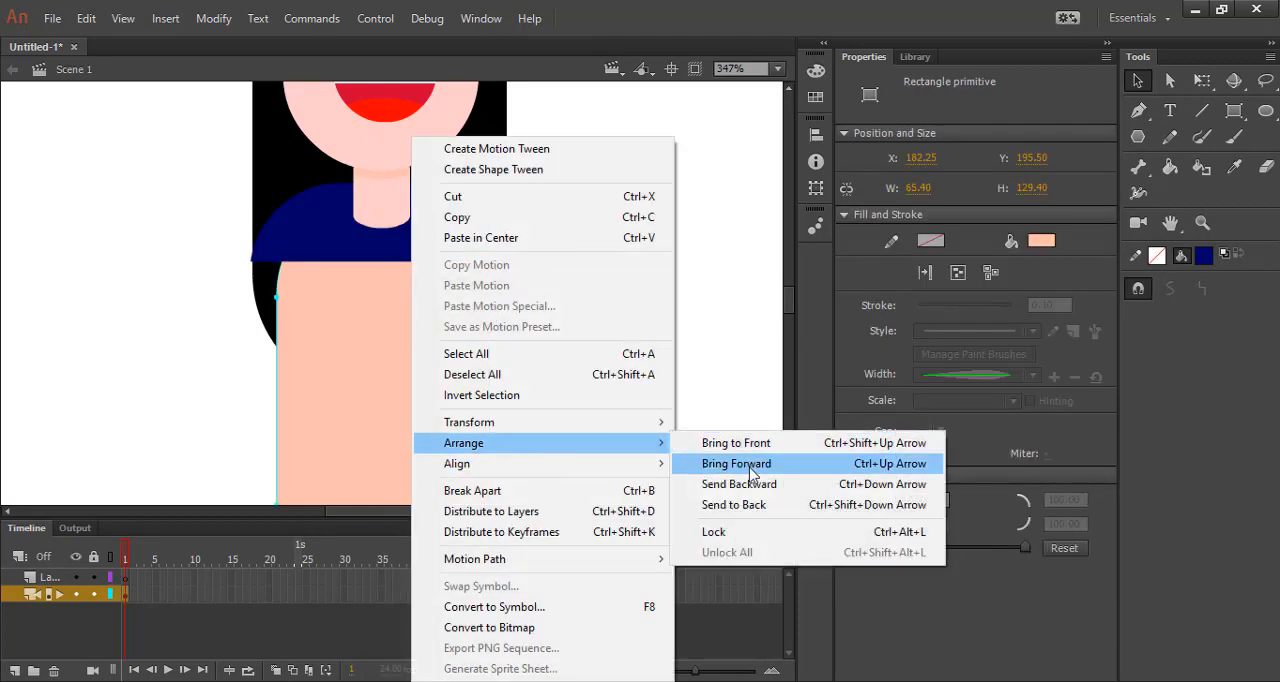
{"action": "left_click", "coordinate": [716, 463]}
{"action": "left_click", "coordinate": [628, 395]}
Convert the torso to a drawing object, fill it with bright blue #3333FF, and return to the main scene.
{"action": "left_click", "coordinate": [705, 376]}
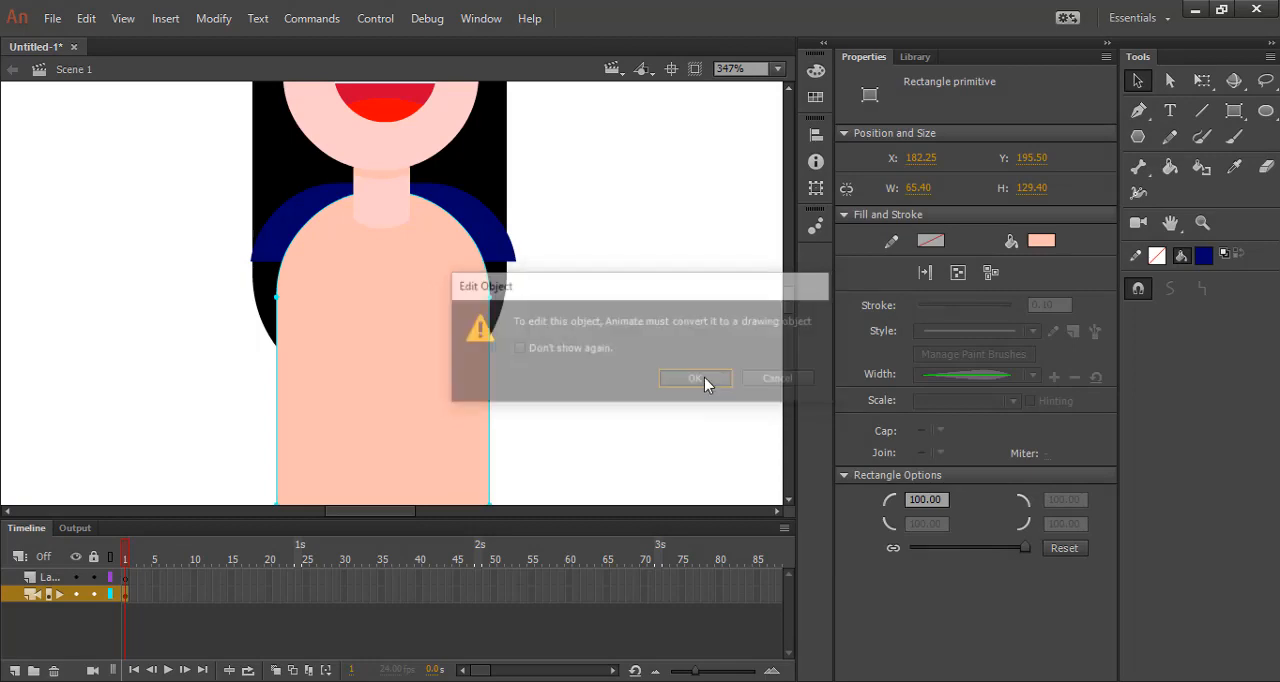
{"action": "left_click", "coordinate": [437, 343]}
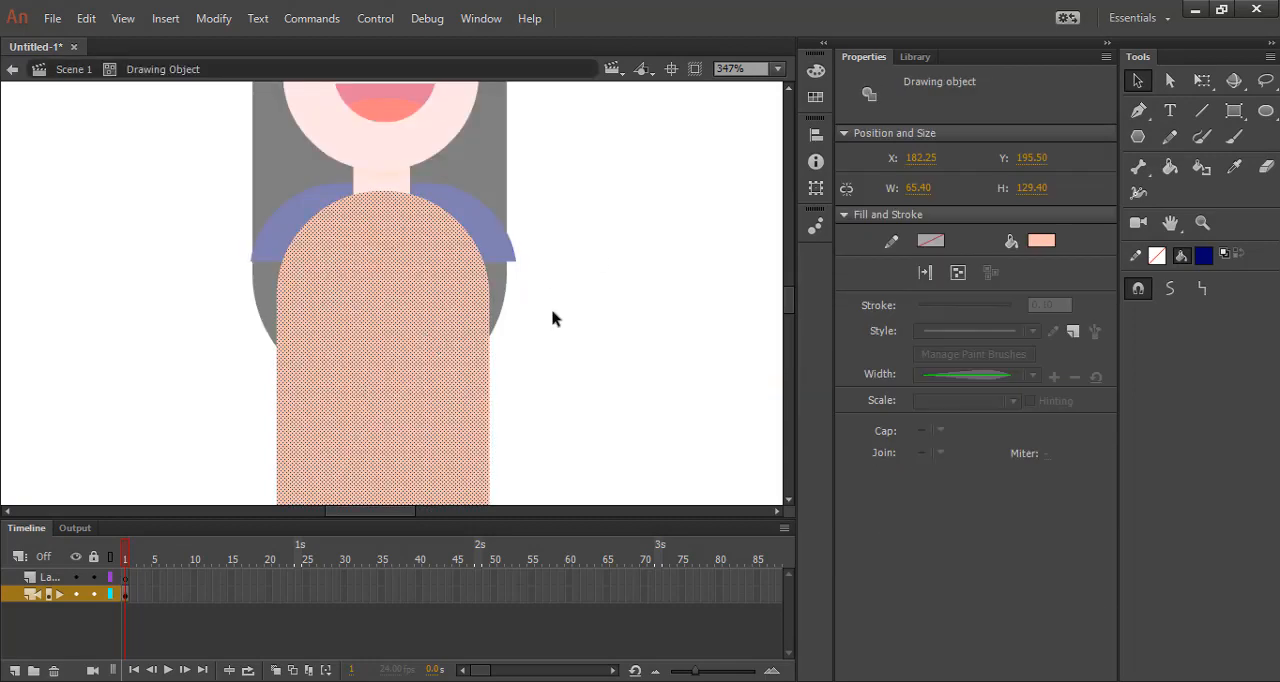
{"action": "left_click", "coordinate": [1041, 241]}
{"action": "left_click", "coordinate": [508, 242]}
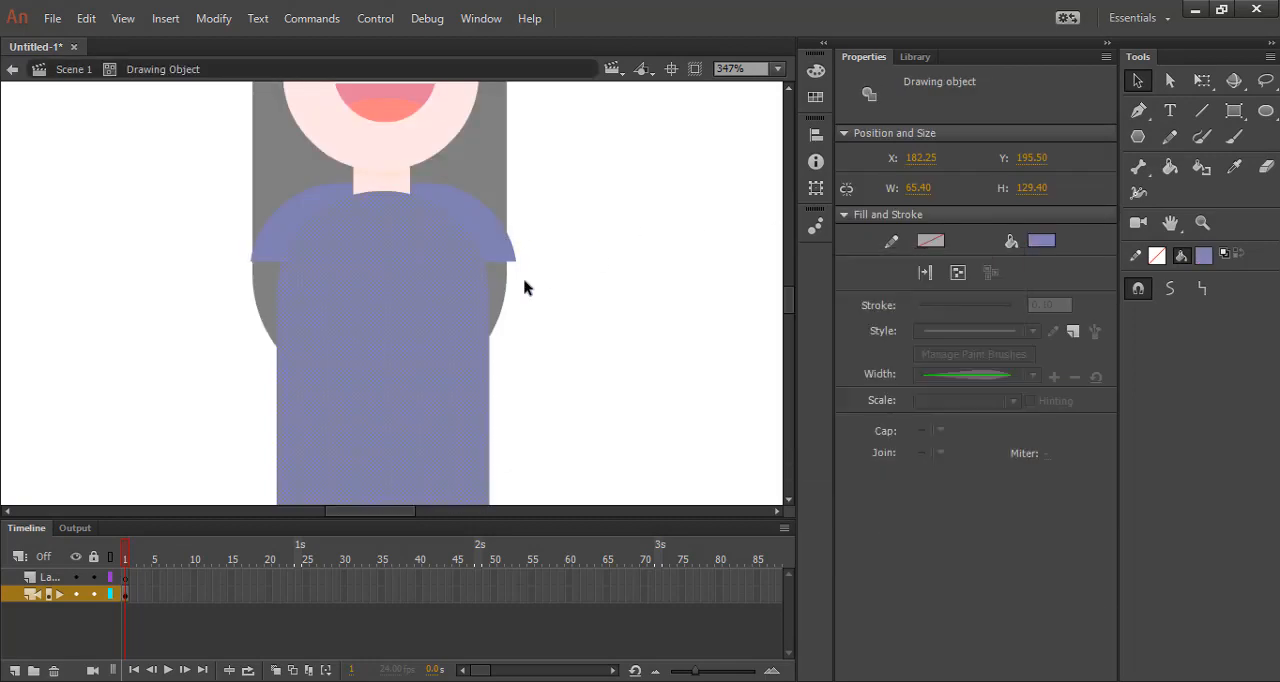
{"action": "left_click", "coordinate": [1041, 241]}
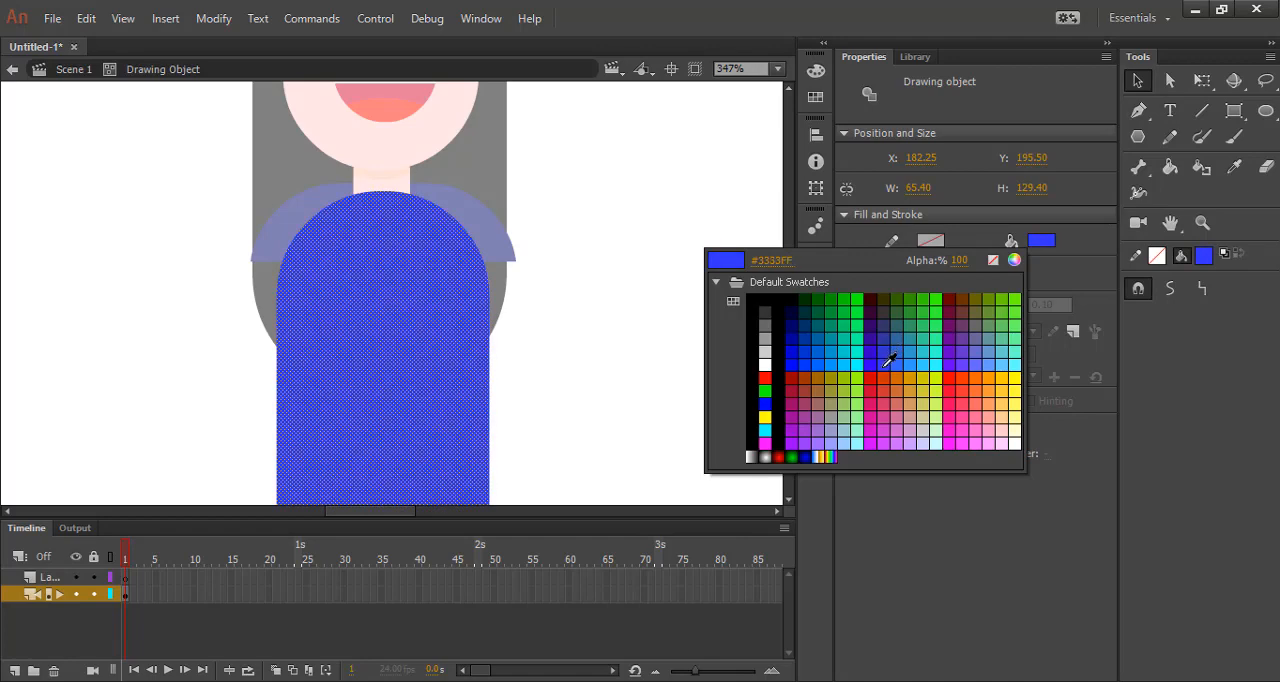
{"action": "left_click", "coordinate": [889, 360]}
{"action": "double_click", "coordinate": [703, 365]}
{"action": "left_click", "coordinate": [718, 323]}
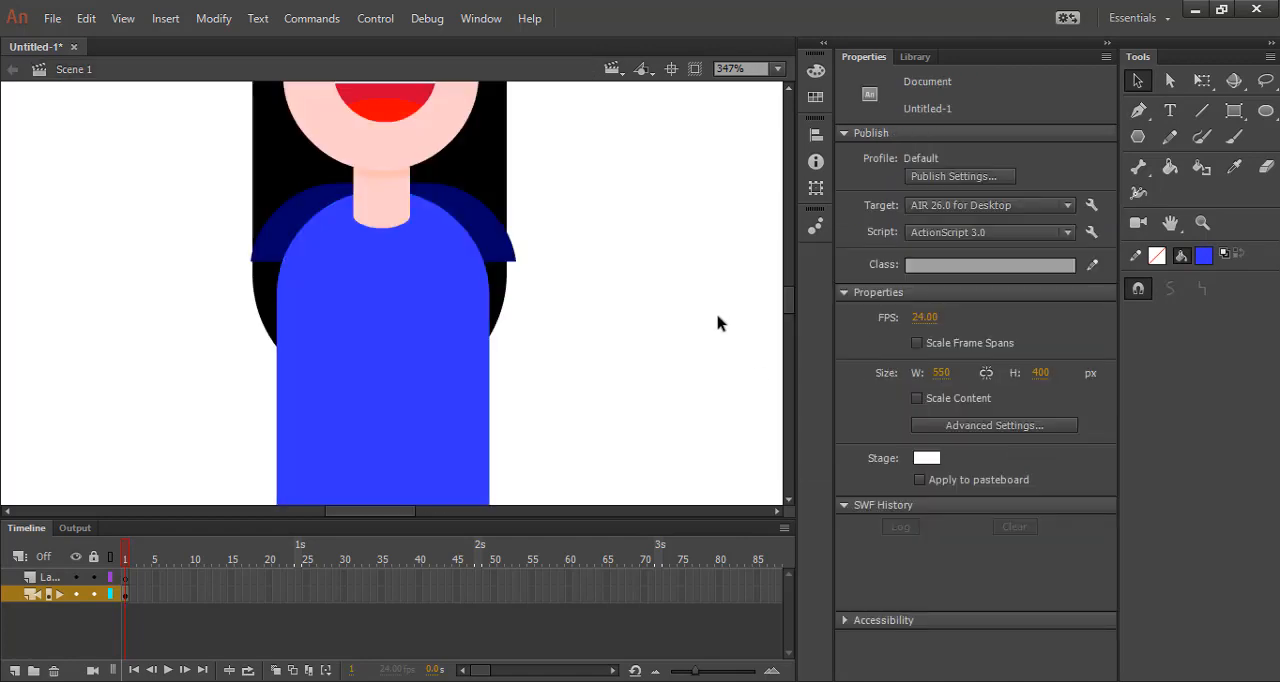
Enlarge the navy shoulder piece to about 89 by 27 px so the sleeves extend past the hair.
{"action": "left_click", "coordinate": [505, 262]}
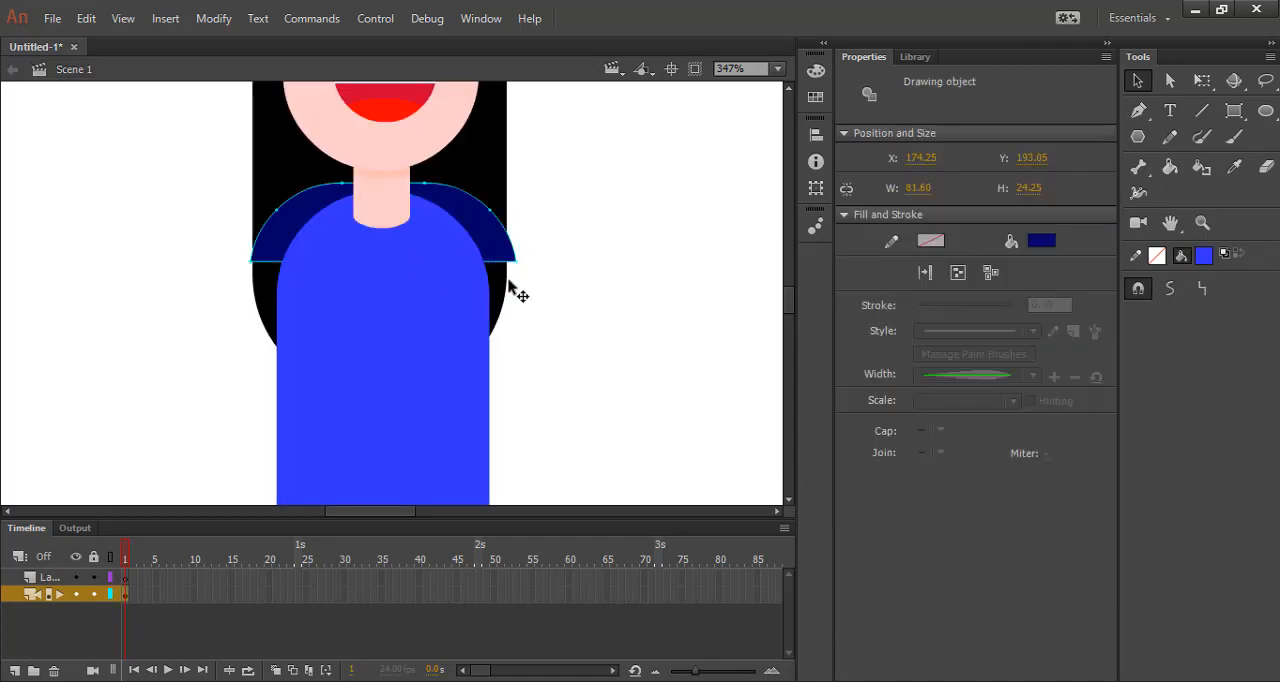
{"action": "left_click", "coordinate": [1170, 81]}
{"action": "left_click", "coordinate": [1203, 81]}
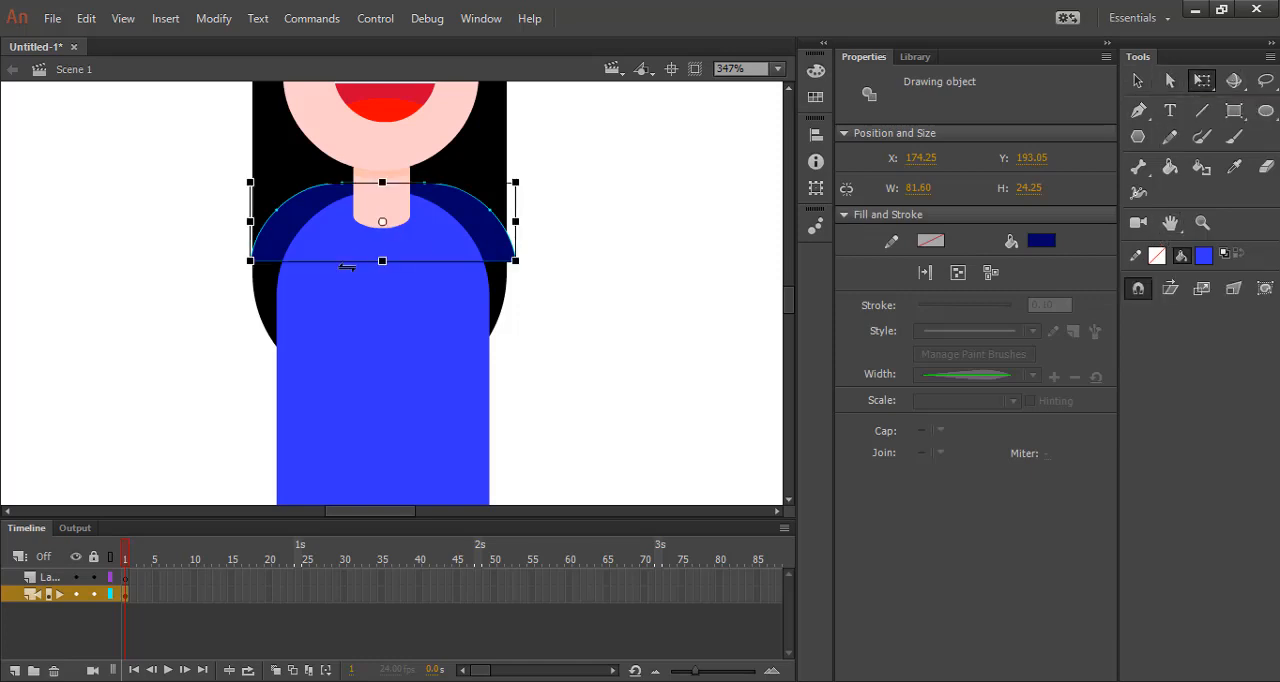
{"action": "mouse_move", "coordinate": [383, 263]}
{"action": "left_mouse_down"}
{"action": "mouse_move", "coordinate": [380, 249]}
{"action": "mouse_move", "coordinate": [381, 265]}
{"action": "left_mouse_up"}
{"action": "left_click_drag", "start_coordinate": [250, 221], "coordinate": [239, 219]}
Nudge the shoulder piece down to Y 195.85 and widen it evenly to about 93 px.
{"action": "key", "text": "Down"}
{"action": "key", "text": "Down"}
{"action": "key", "text": "Down"}
{"action": "key", "text": "Down"}
{"action": "key", "text": "Down"}
{"action": "key", "text": "Down"}
{"action": "key", "text": "Down"}
{"action": "key", "text": "Down"}
{"action": "key", "text": "Down"}
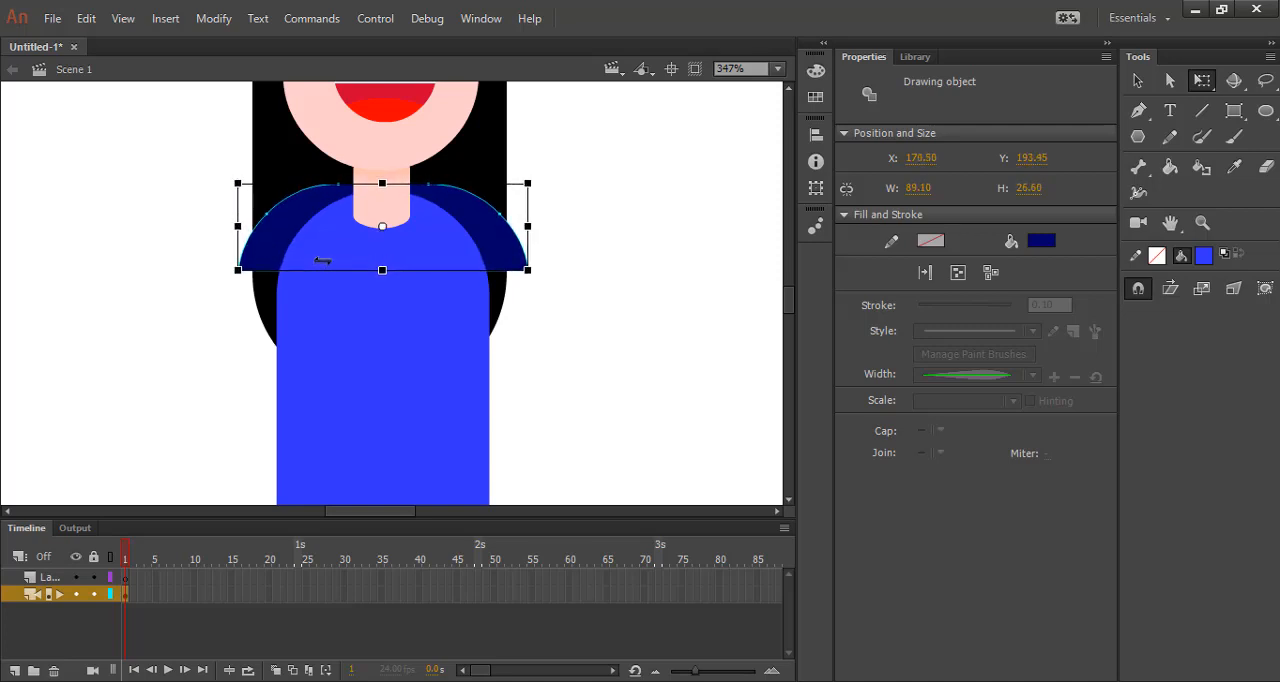
{"action": "key", "text": "Down"}
{"action": "key", "text": "Down"}
{"action": "key", "text": "Down"}
{"action": "key", "text": "Down"}
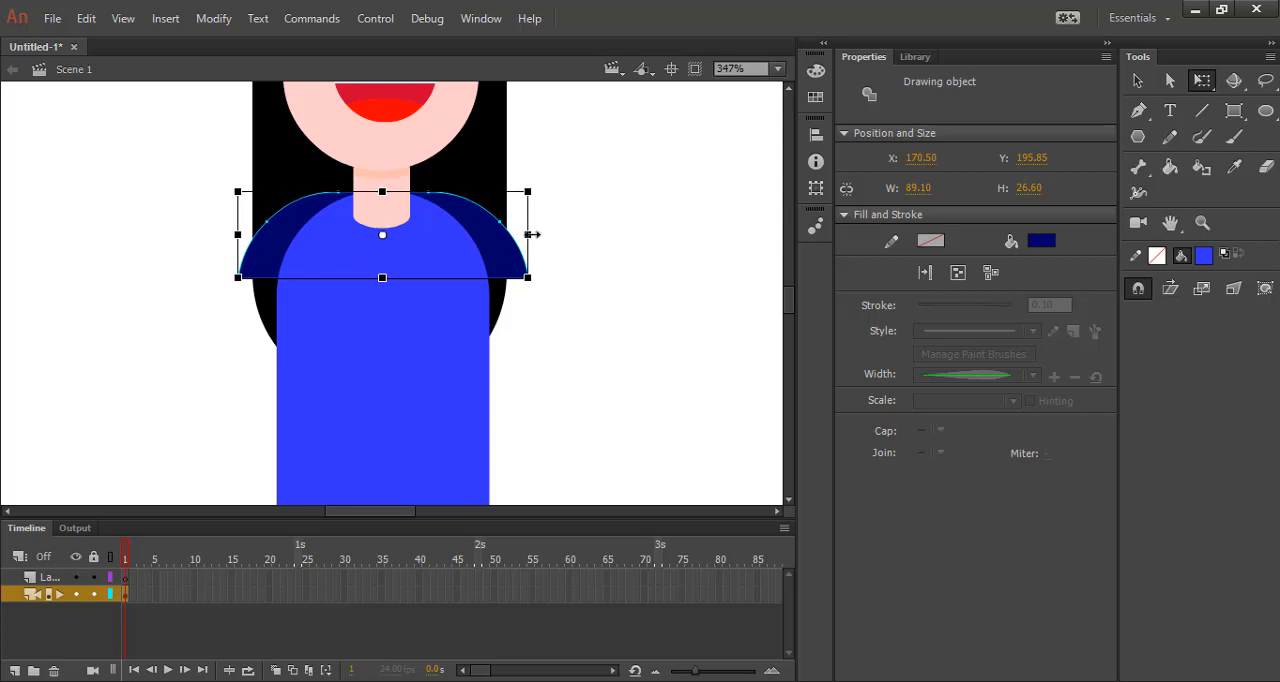
{"action": "left_click_drag", "start_coordinate": [533, 234], "coordinate": [540, 236]}
{"action": "left_click", "coordinate": [592, 280]}
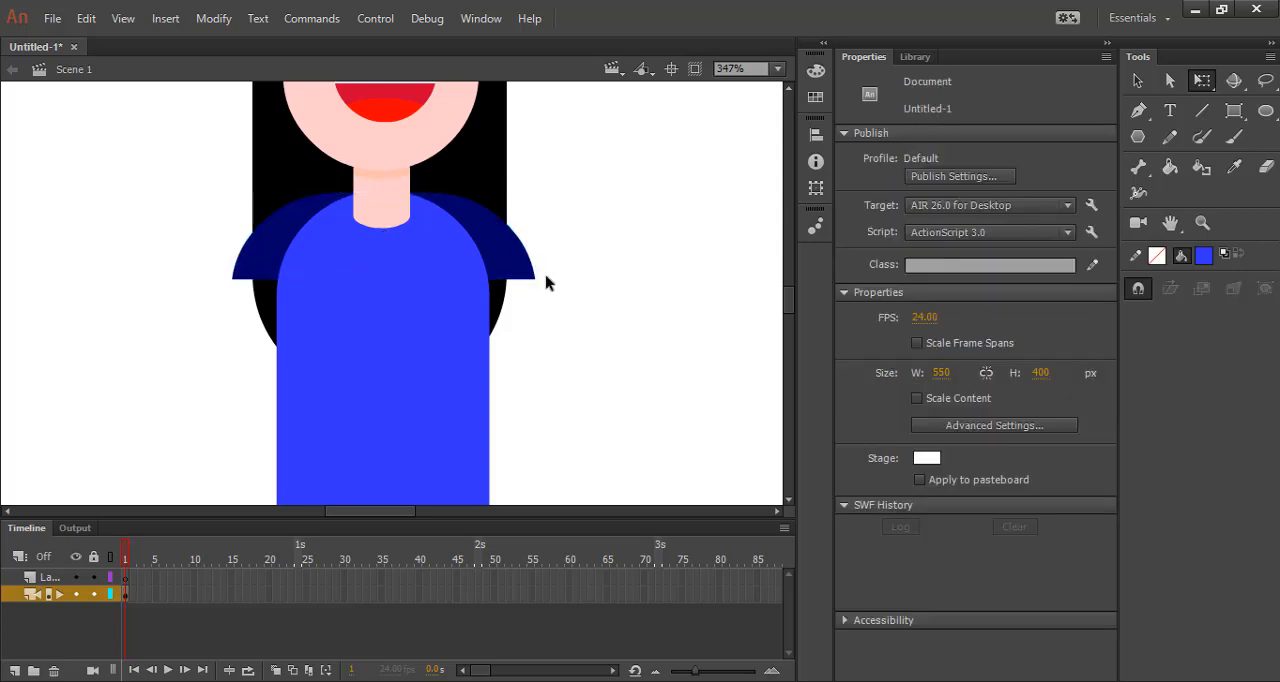
Duplicate the navy shoulder piece straight down onto the lower end of the torso as a skirt.
{"action": "scroll", "coordinate": [586, 220], "scroll_direction": "down", "scroll_amount": 3}
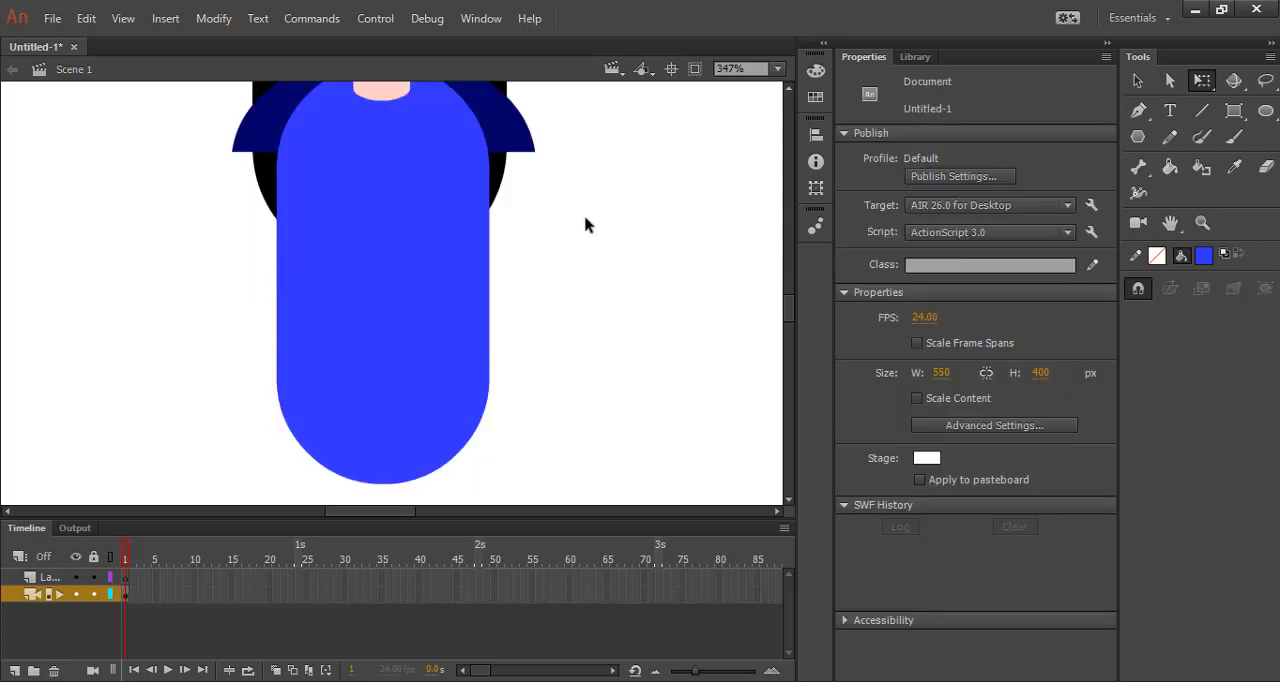
{"action": "scroll", "coordinate": [580, 217], "scroll_direction": "up", "scroll_amount": 3}
{"action": "scroll", "coordinate": [554, 209], "scroll_direction": "down", "scroll_amount": 3, "text": "ctrl"}
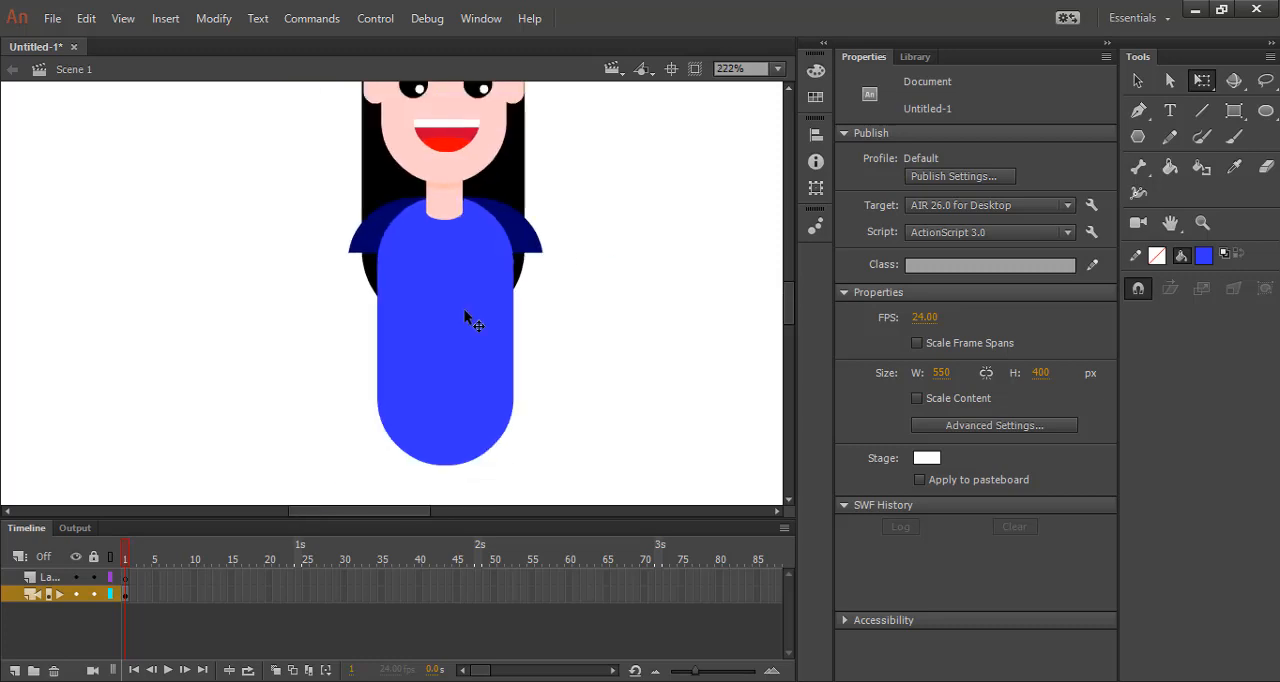
{"action": "left_click", "coordinate": [535, 246]}
{"action": "left_click", "coordinate": [637, 244]}
{"action": "left_click_drag", "start_coordinate": [542, 254], "coordinate": [546, 444], "text": "alt"}
{"action": "left_click", "coordinate": [599, 417]}
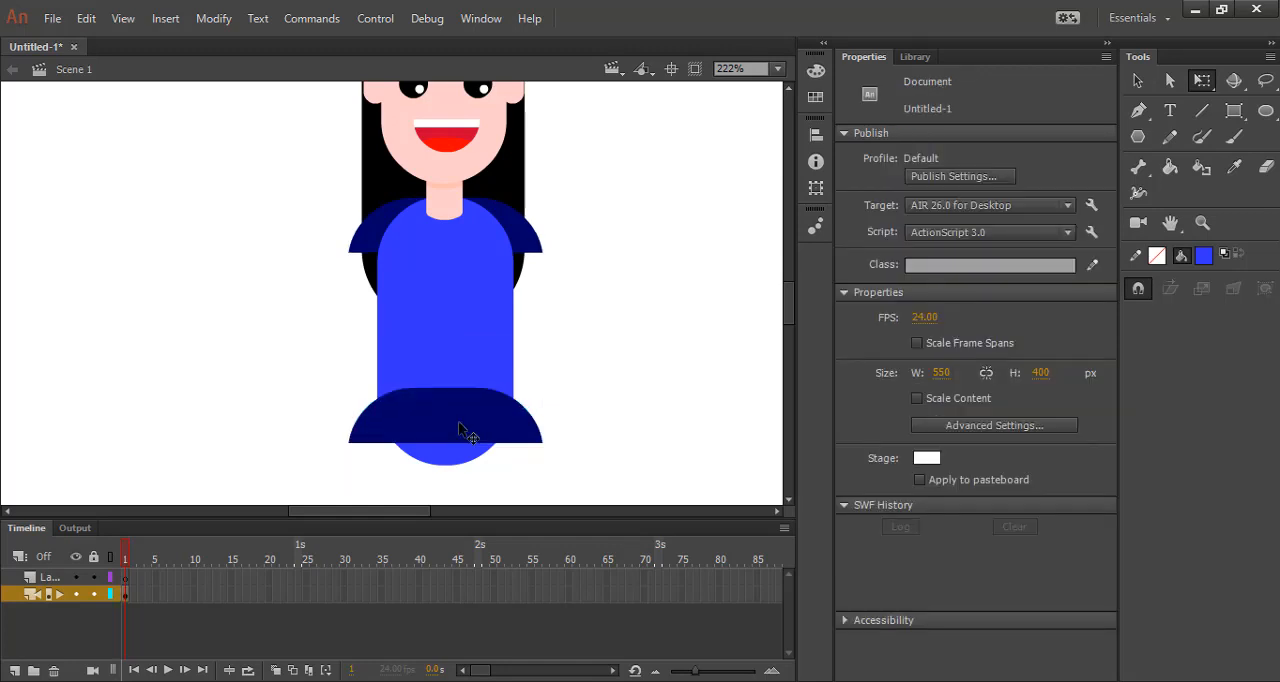
Stretch the skirt to about 40 px tall and place it at Y 287.95 to cover the torso's rounded bottom.
{"action": "left_click", "coordinate": [461, 430]}
{"action": "left_click_drag", "start_coordinate": [447, 460], "coordinate": [445, 464], "text": "alt"}
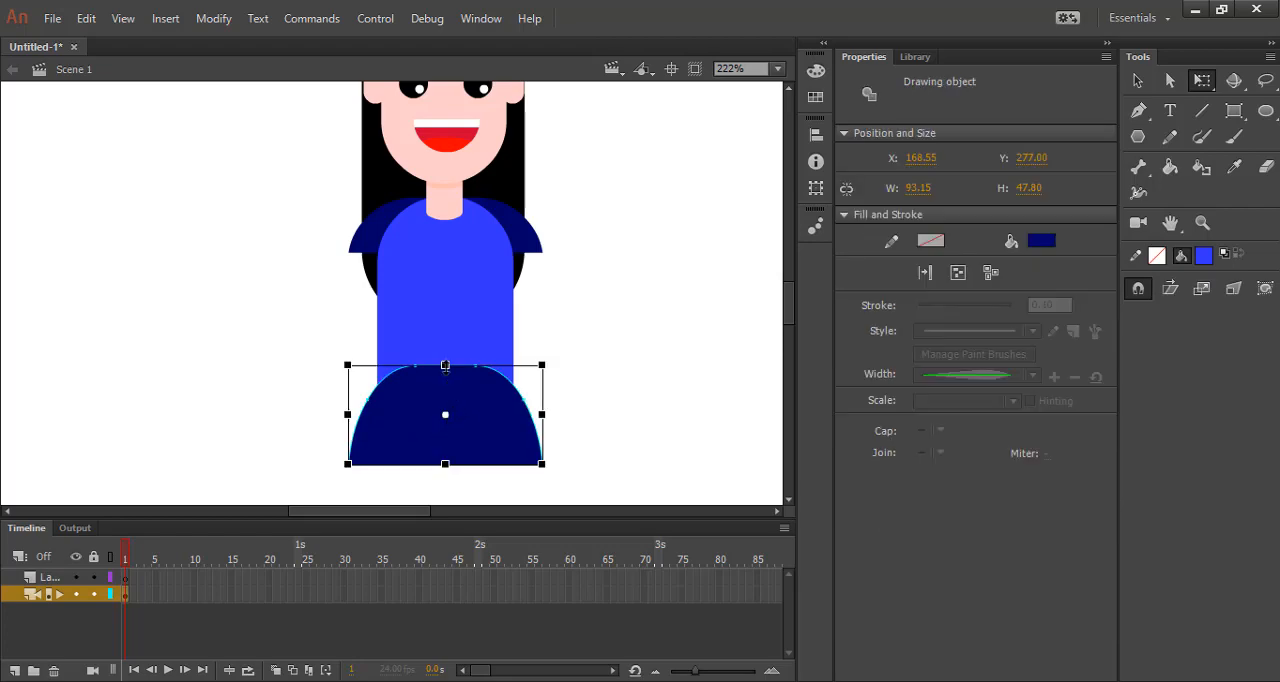
{"action": "left_click_drag", "start_coordinate": [445, 366], "coordinate": [460, 428]}
{"action": "left_click", "coordinate": [575, 428]}
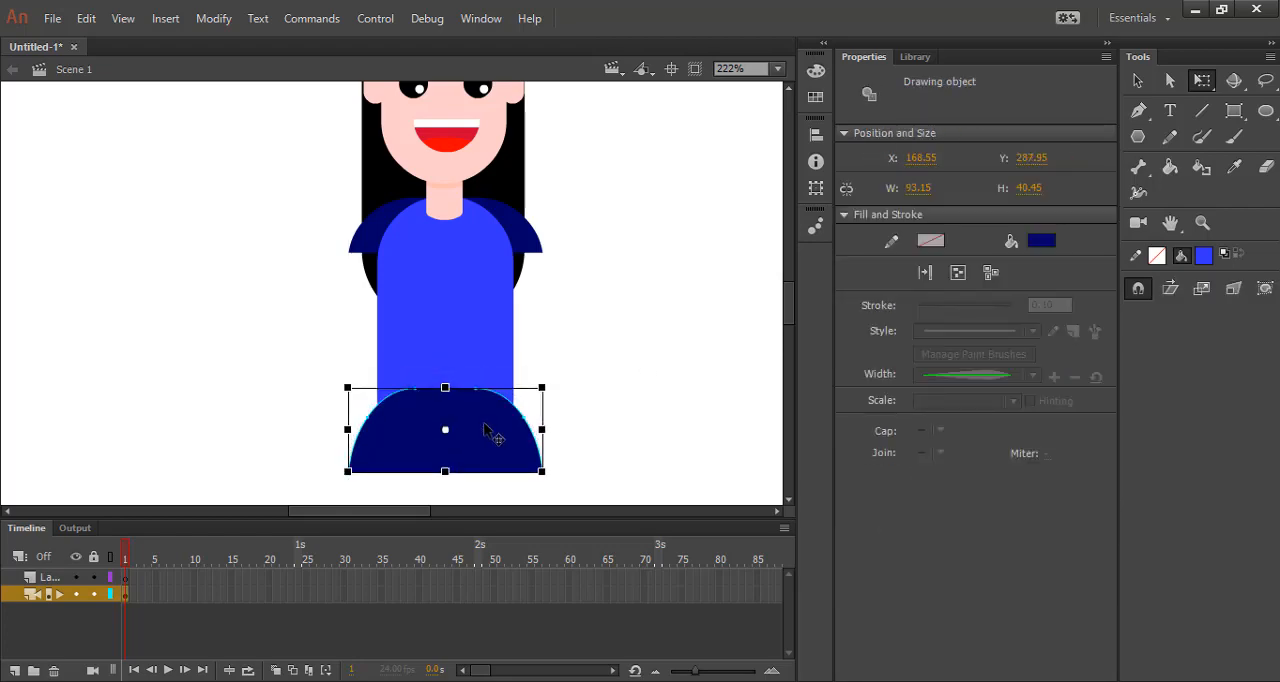
{"action": "left_click", "coordinate": [673, 433]}
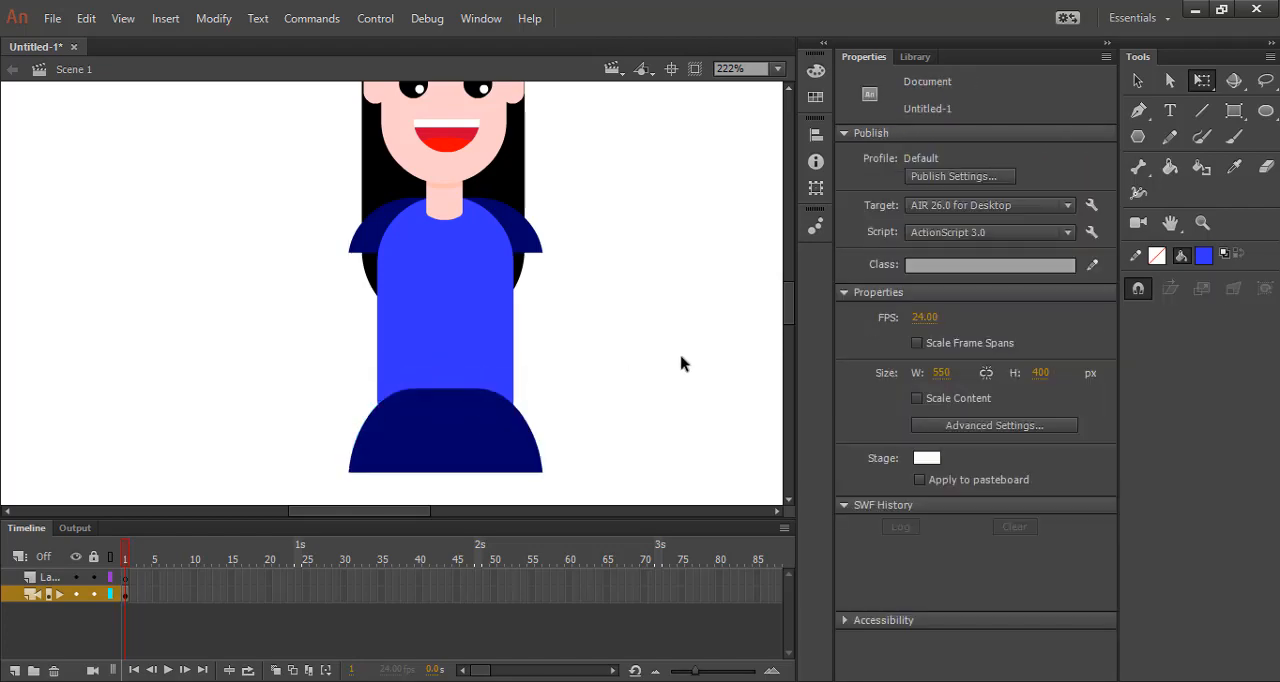
Widen the skirt slightly on both sides so it flares beyond the sleeves.
{"action": "left_click", "coordinate": [483, 449]}
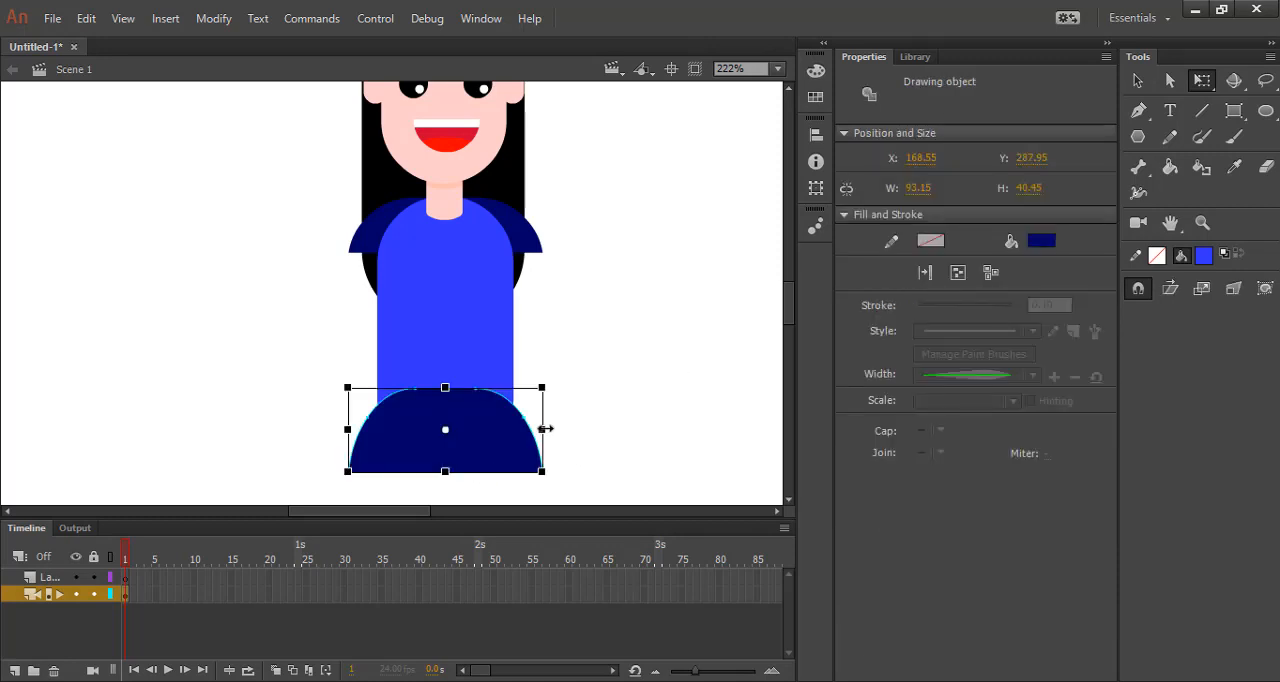
{"action": "left_click_drag", "start_coordinate": [546, 428], "coordinate": [551, 428]}
{"action": "left_click", "coordinate": [634, 432]}
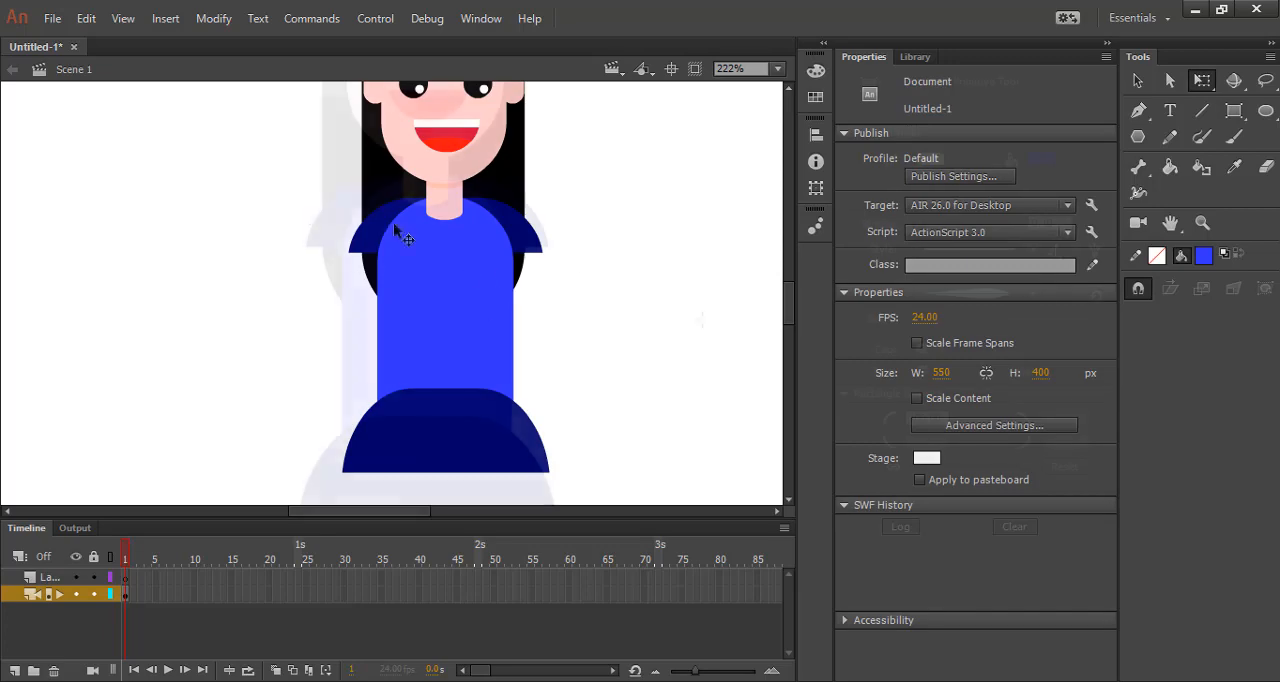
Draw a square-cornered arm, about 13 × 89 px, below the right sleeve, filled with the neck's skin colour.
{"action": "left_click", "coordinate": [1036, 161]}
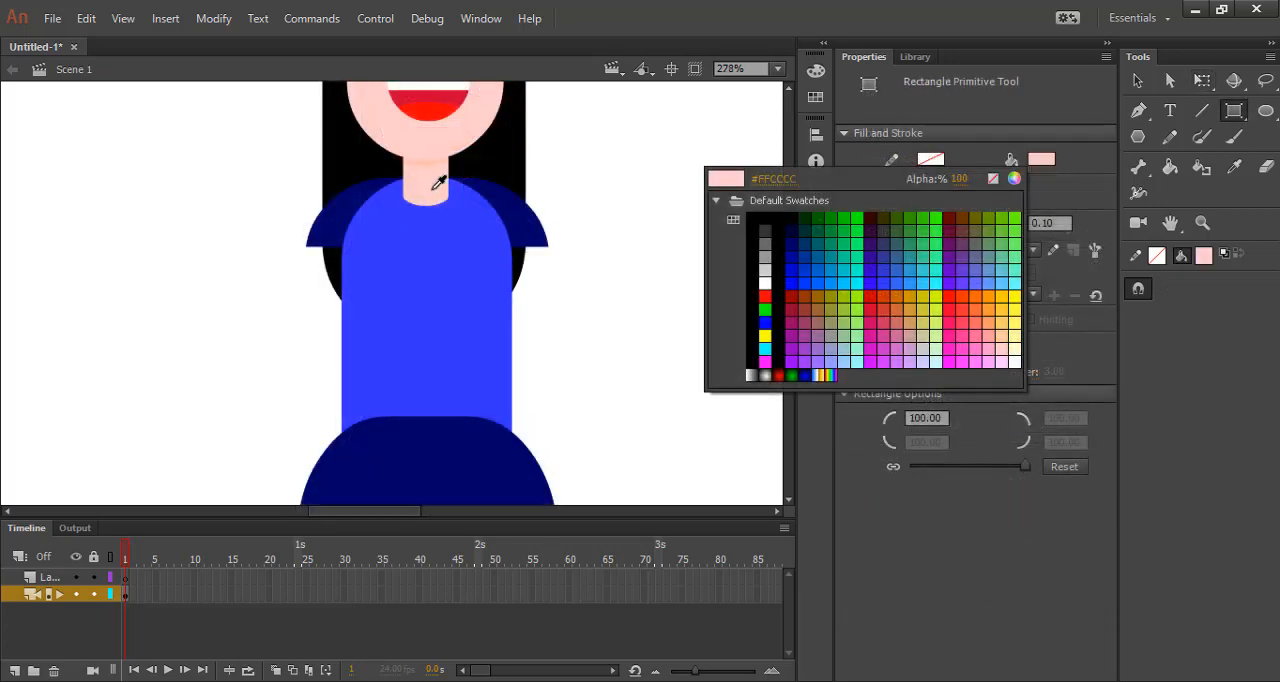
{"action": "left_click", "coordinate": [433, 189]}
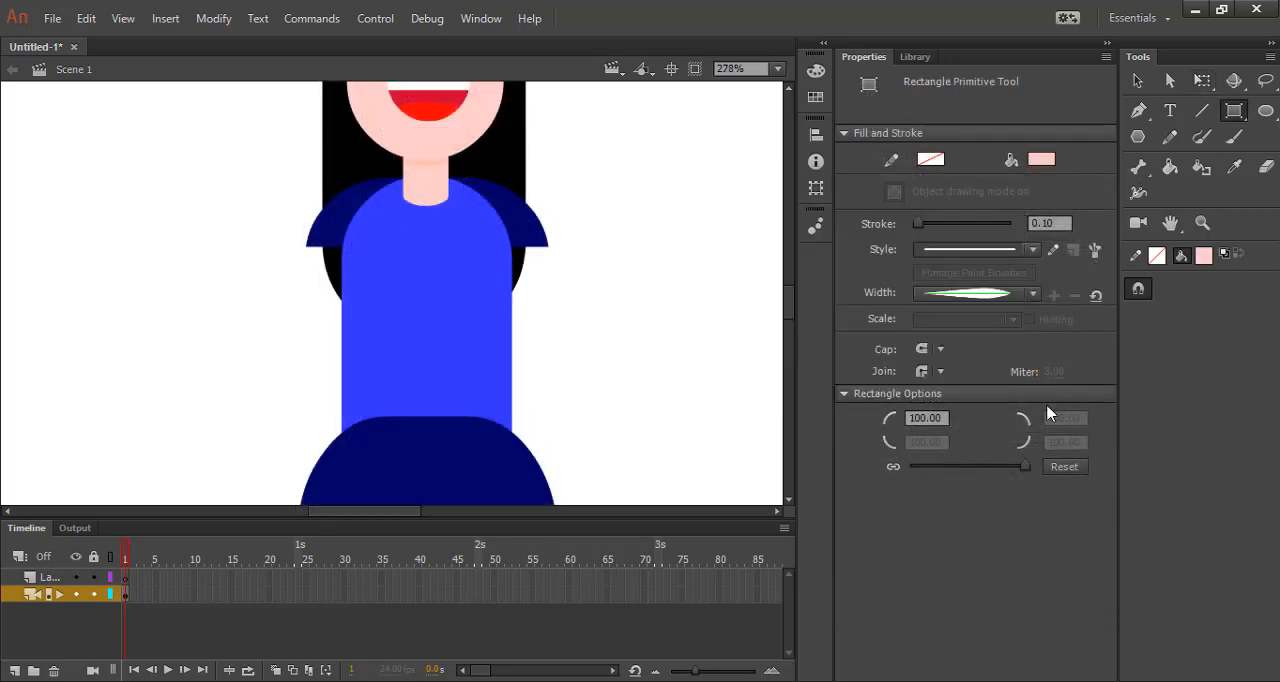
{"action": "left_click", "coordinate": [1056, 467]}
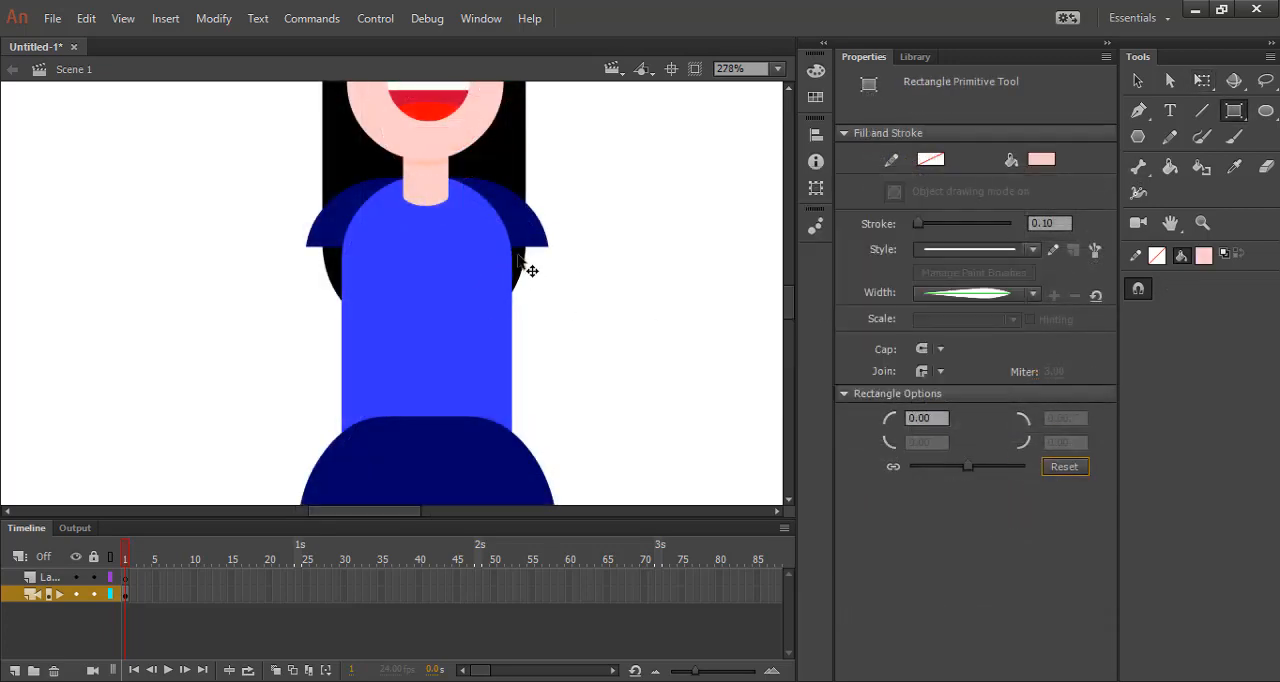
{"action": "left_click_drag", "start_coordinate": [509, 243], "coordinate": [546, 478]}
{"action": "scroll", "coordinate": [657, 271], "scroll_direction": "down", "scroll_amount": 2}
{"action": "scroll", "coordinate": [650, 272], "scroll_direction": "down", "scroll_amount": 1}
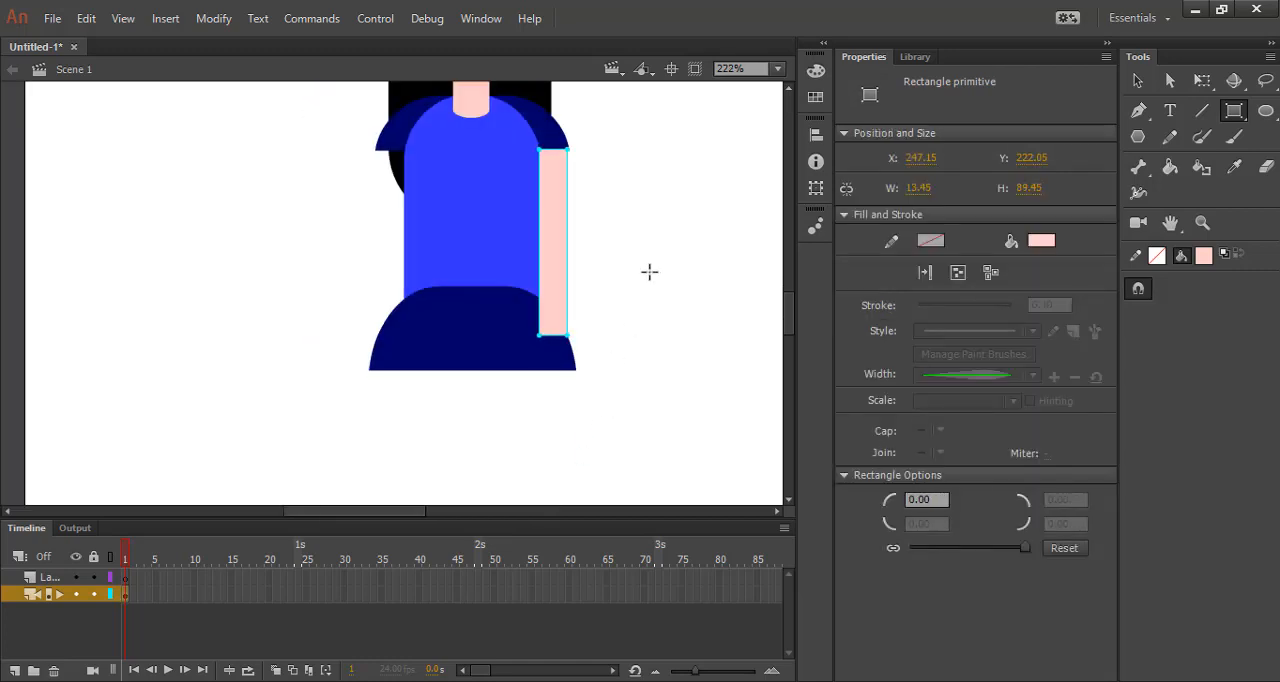
Lengthen the right arm to about 107 px so it reaches nearly to the skirt's hem.
{"action": "left_click", "coordinate": [1139, 83]}
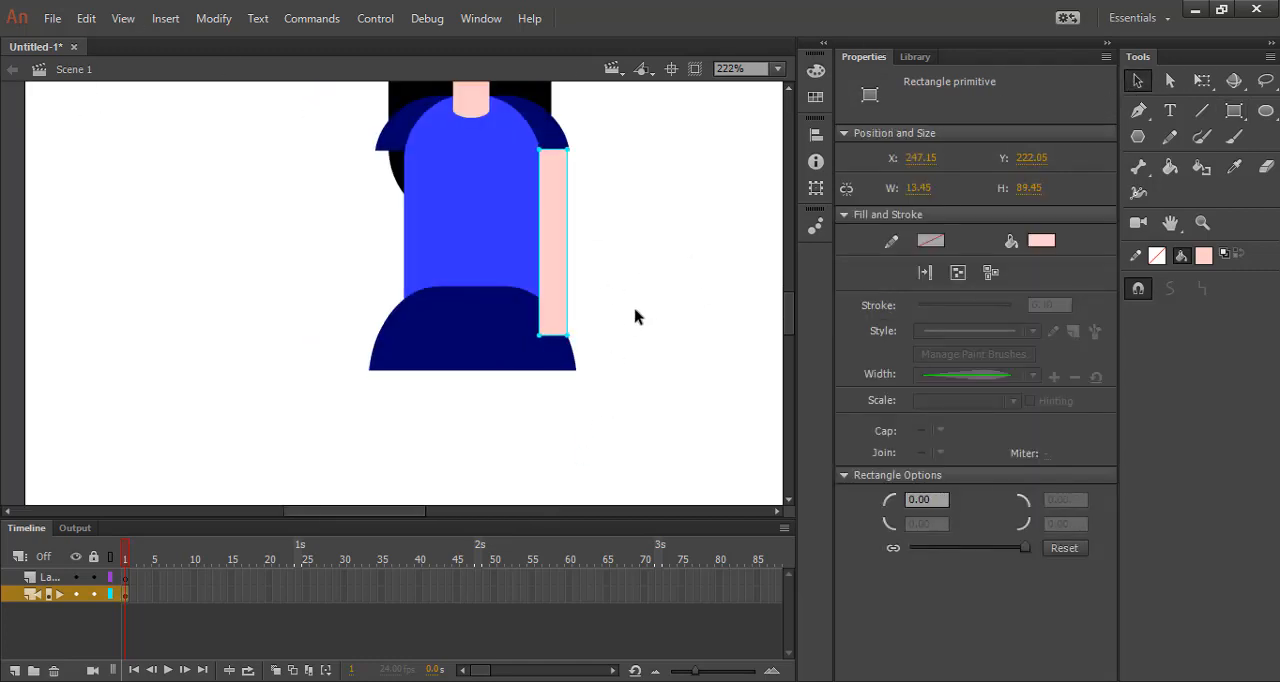
{"action": "left_click", "coordinate": [636, 309]}
{"action": "left_click", "coordinate": [558, 284]}
{"action": "left_click", "coordinate": [1202, 81]}
{"action": "left_click_drag", "start_coordinate": [554, 335], "coordinate": [554, 353]}
{"action": "left_click", "coordinate": [640, 334]}
{"action": "left_click_drag", "start_coordinate": [547, 182], "coordinate": [547, 193]}
{"action": "left_click", "coordinate": [666, 243]}
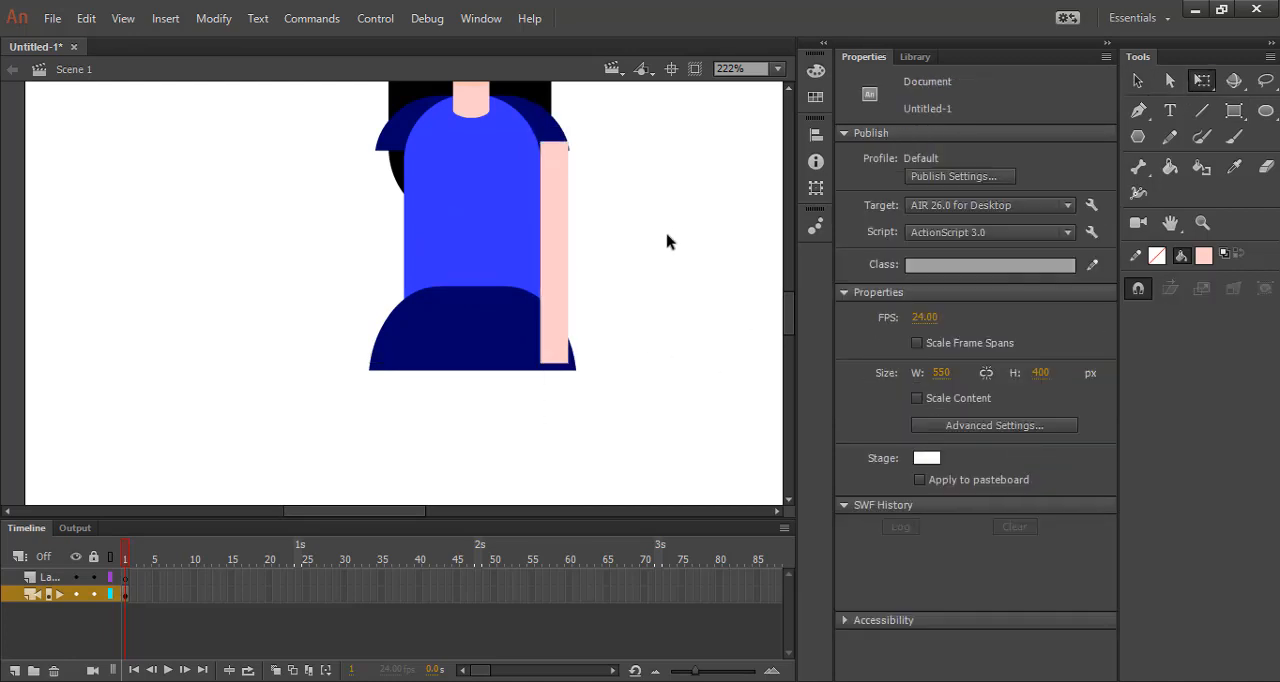
Move the right arm down slightly so its upper end meets the lower edge of the sleeve.
{"action": "scroll", "coordinate": [597, 150], "scroll_direction": "up", "scroll_amount": 2}
{"action": "left_click", "coordinate": [537, 157]}
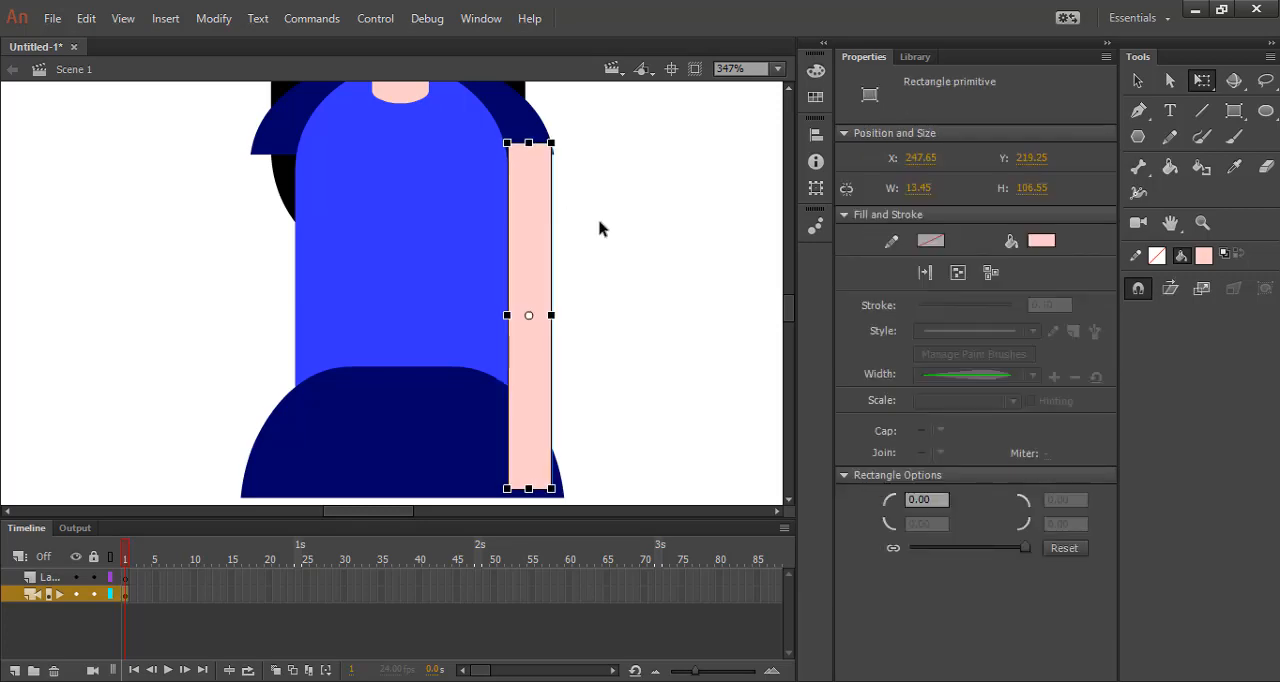
{"action": "left_click", "coordinate": [676, 210]}
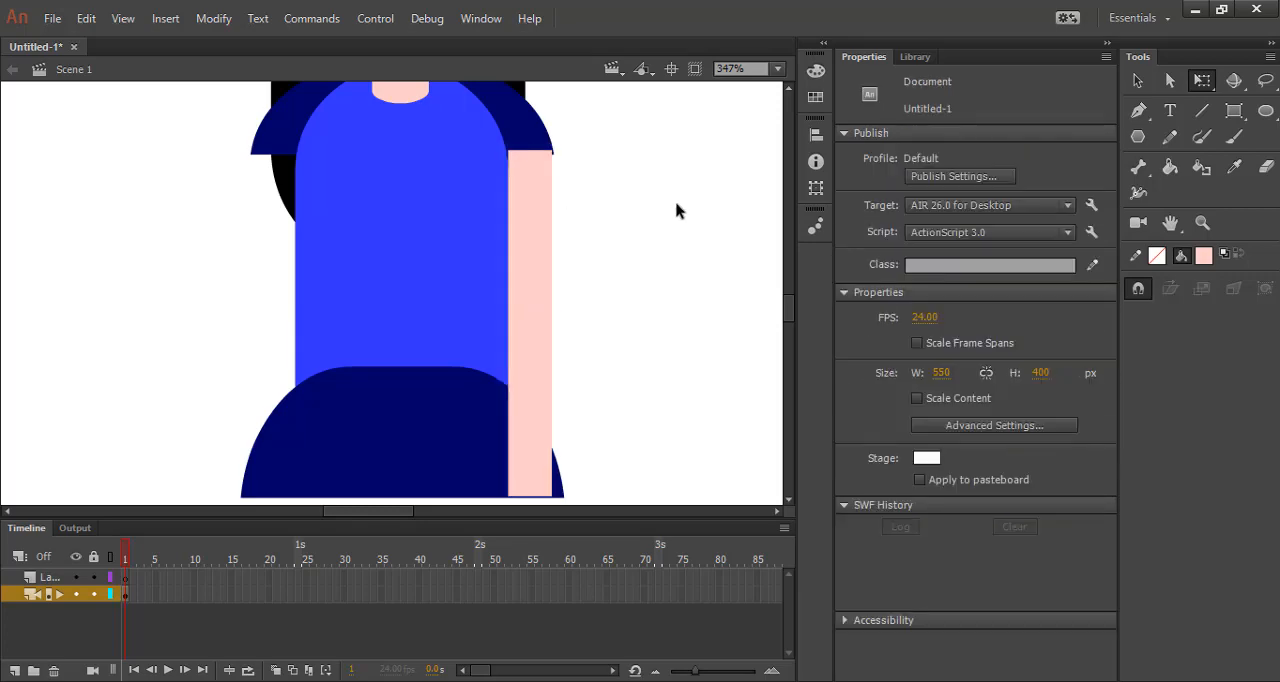
{"action": "left_click", "coordinate": [547, 197]}
{"action": "left_click", "coordinate": [697, 208]}
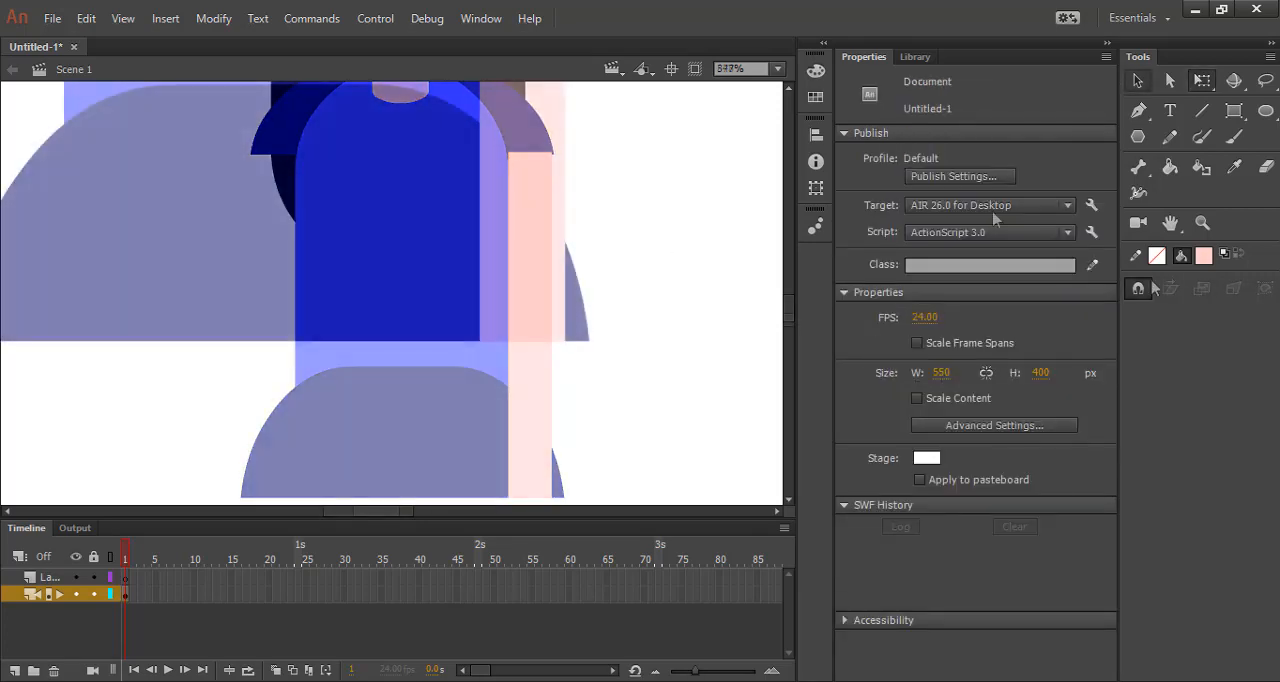
Draw a rounded skin-coloured hand, about 19 × 14 px, and centre it on the lower end of the right arm.
{"action": "left_click", "coordinate": [1240, 111]}
{"action": "left_click_drag", "start_coordinate": [968, 469], "coordinate": [1011, 468]}
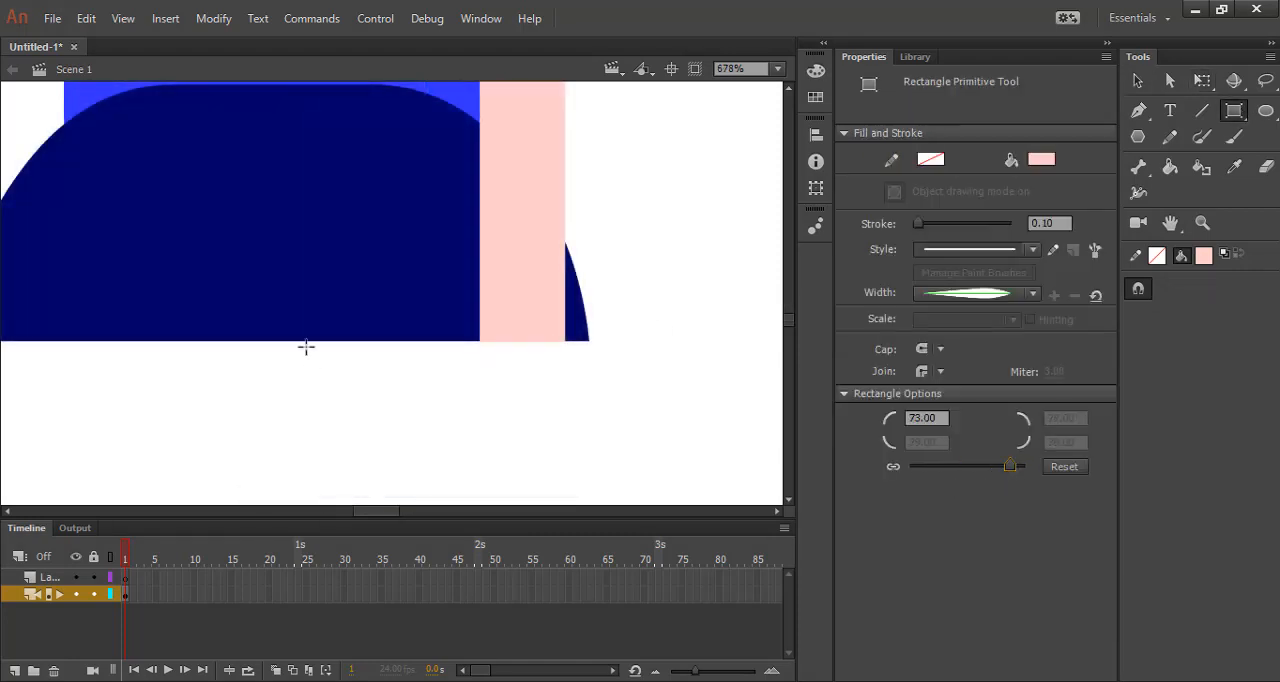
{"action": "left_click_drag", "start_coordinate": [481, 334], "coordinate": [598, 421]}
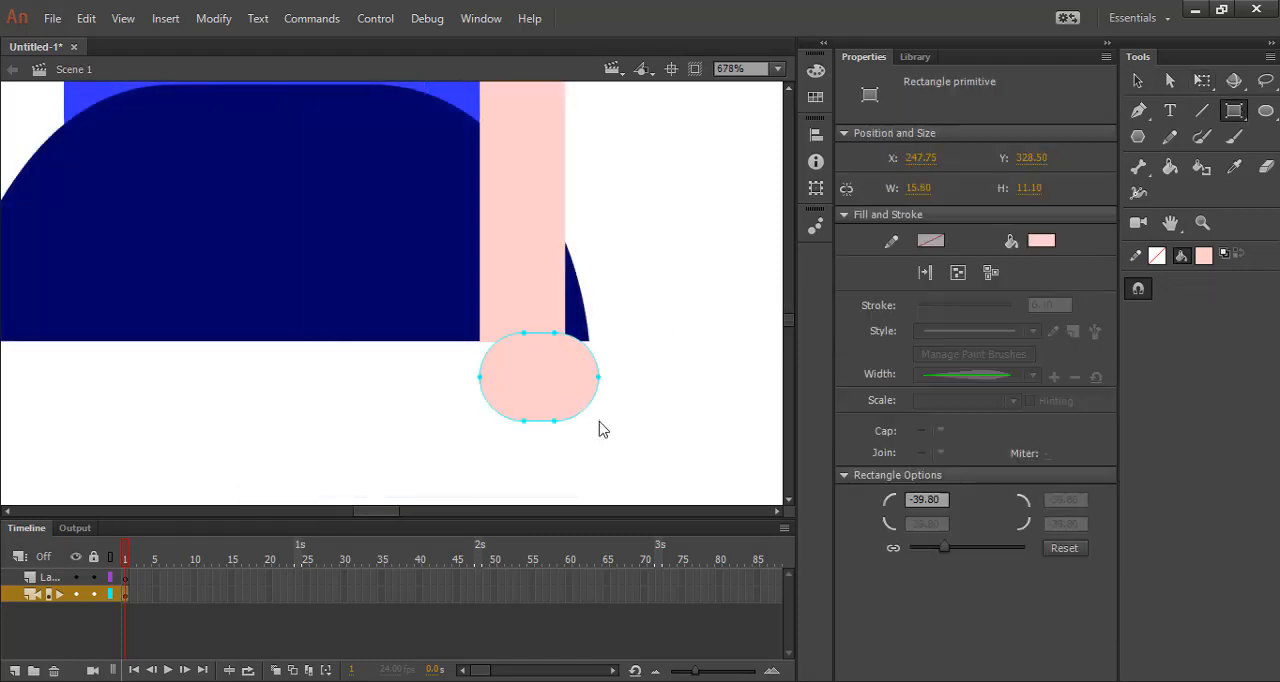
{"action": "left_click", "coordinate": [1137, 81]}
{"action": "left_click_drag", "start_coordinate": [532, 390], "coordinate": [515, 376]}
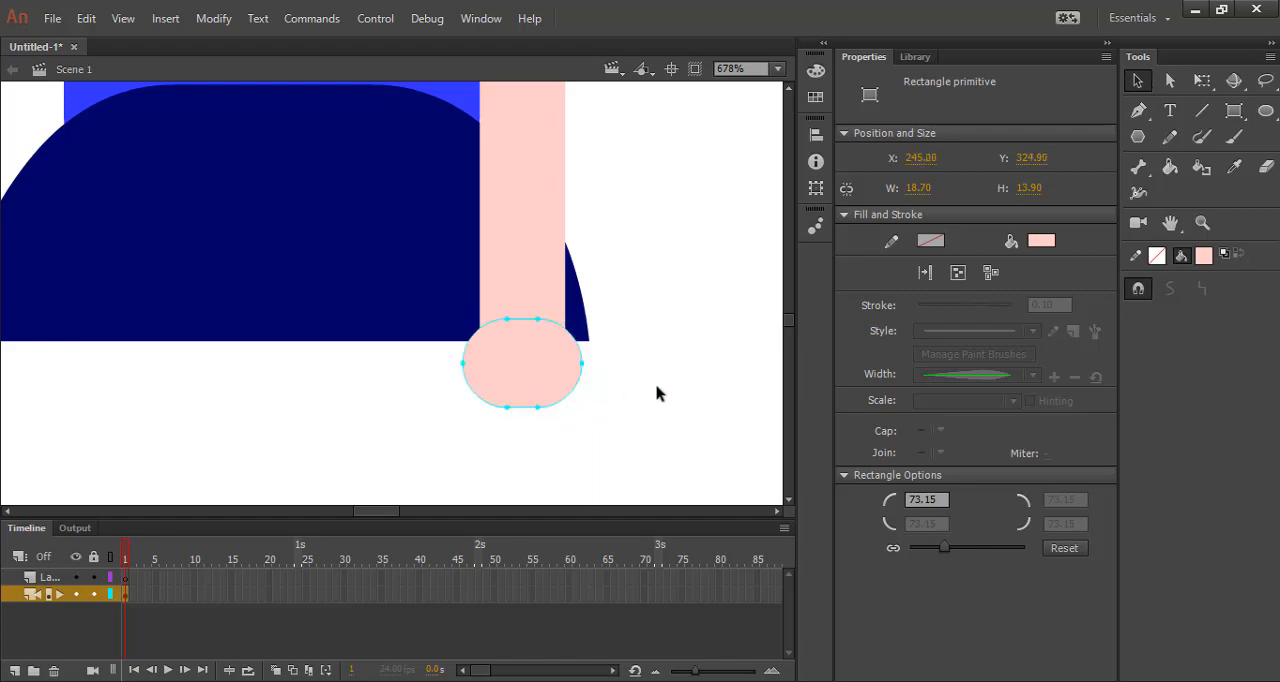
Select the right arm together with its hand and arrange both behind the skirt.
{"action": "left_click", "coordinate": [535, 301], "text": "shift"}
{"action": "right_click", "coordinate": [535, 301]}
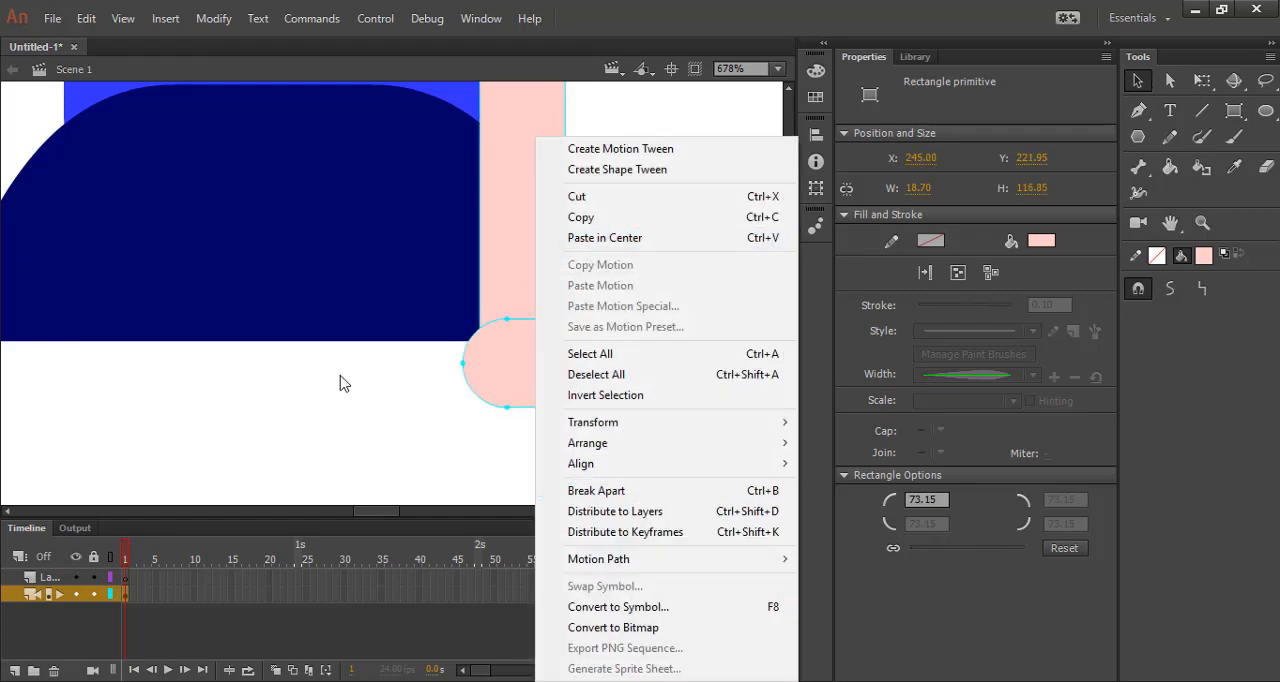
{"action": "scroll", "coordinate": [340, 358], "scroll_direction": "down", "scroll_amount": 5}
{"action": "scroll", "coordinate": [342, 356], "scroll_direction": "down", "scroll_amount": 3}
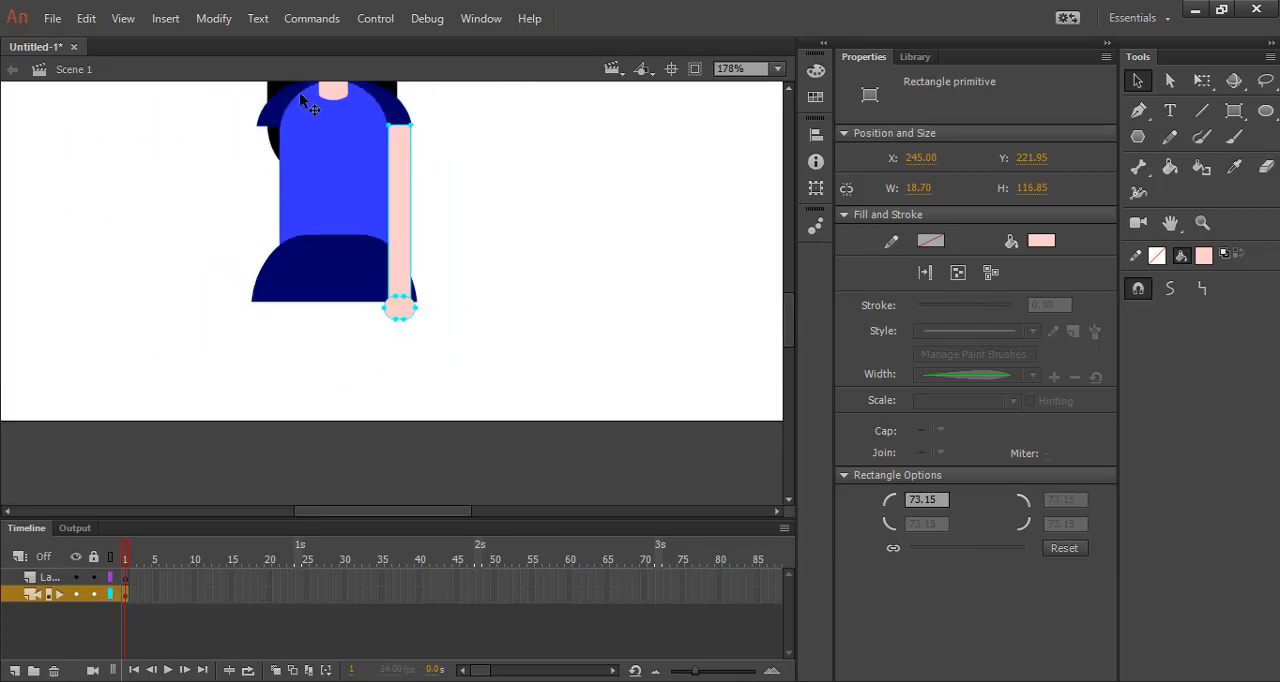
{"action": "scroll", "coordinate": [427, 347], "scroll_direction": "up", "scroll_amount": 3}
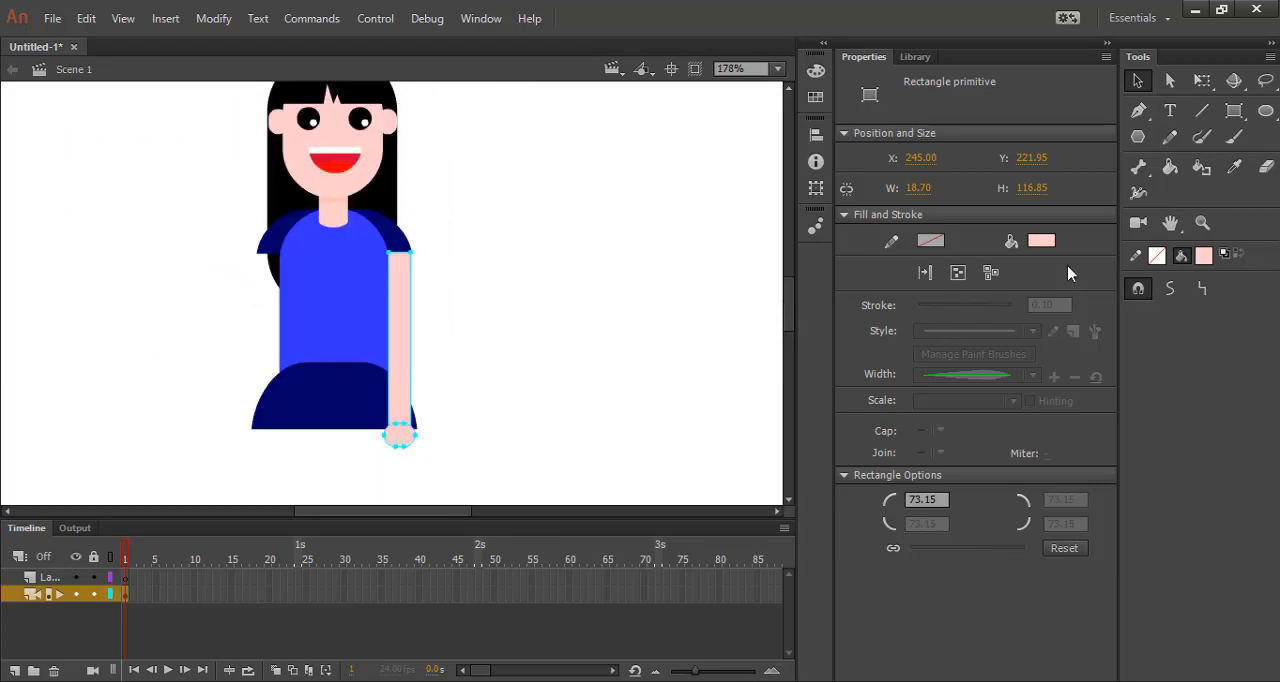
{"action": "right_click", "coordinate": [406, 352]}
{"action": "mouse_move", "coordinate": [585, 453]}
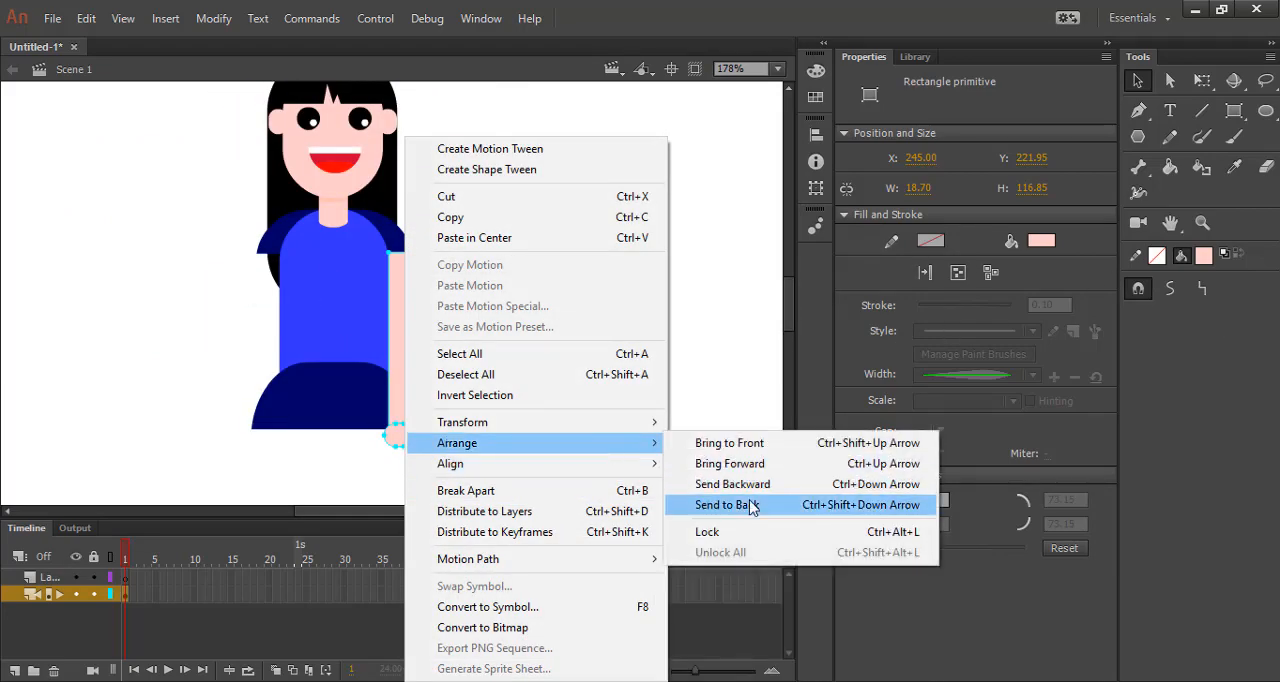
{"action": "left_click", "coordinate": [752, 487]}
{"action": "left_click", "coordinate": [448, 452]}
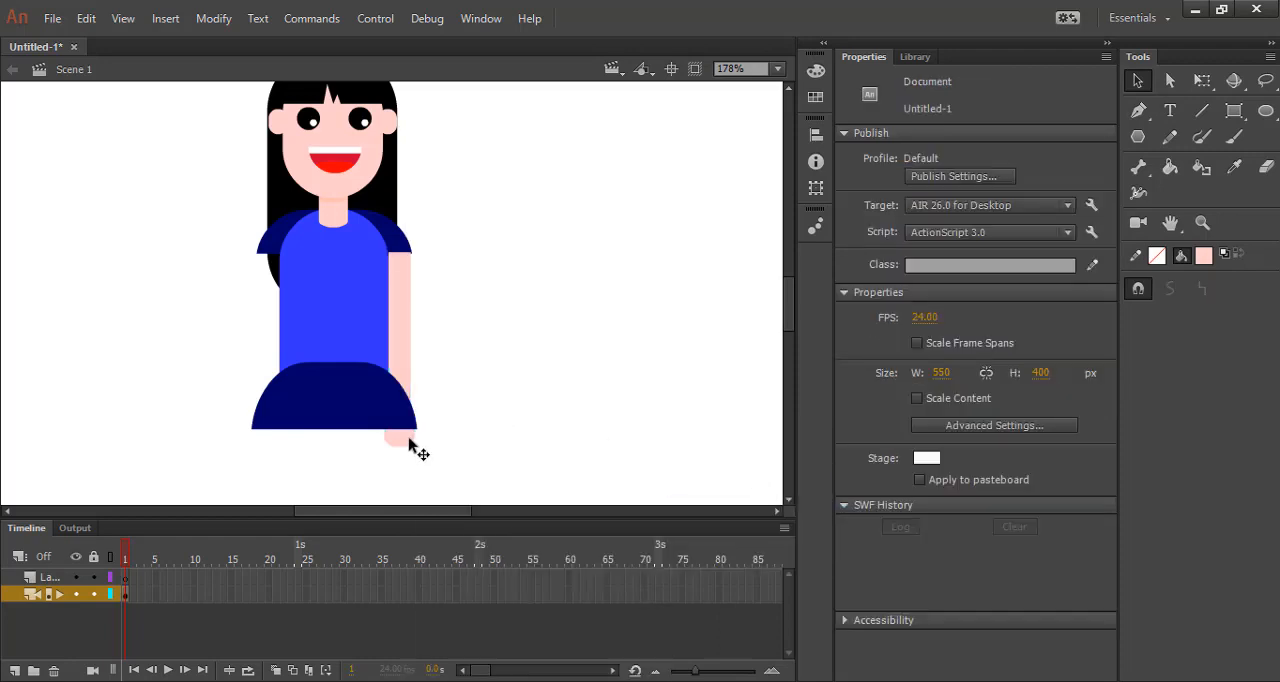
Group the right arm and its hand into one object.
{"action": "left_click", "coordinate": [408, 445]}
{"action": "right_click", "coordinate": [400, 357]}
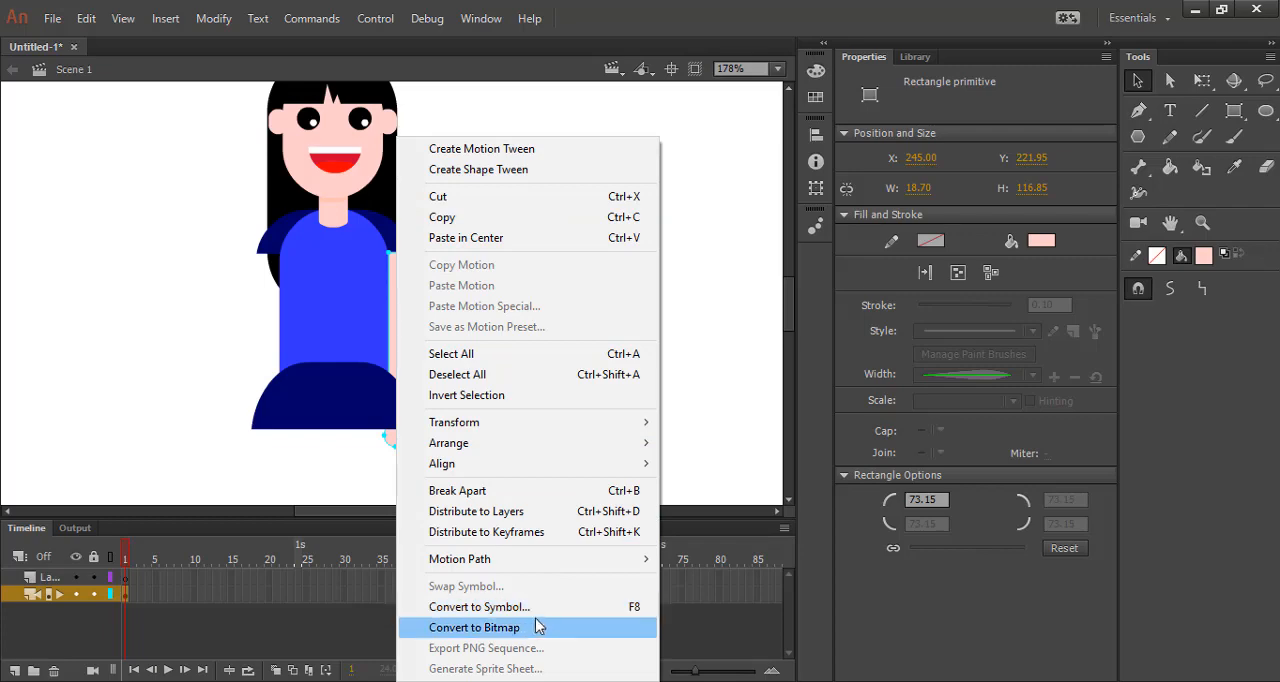
{"action": "left_click", "coordinate": [224, 18]}
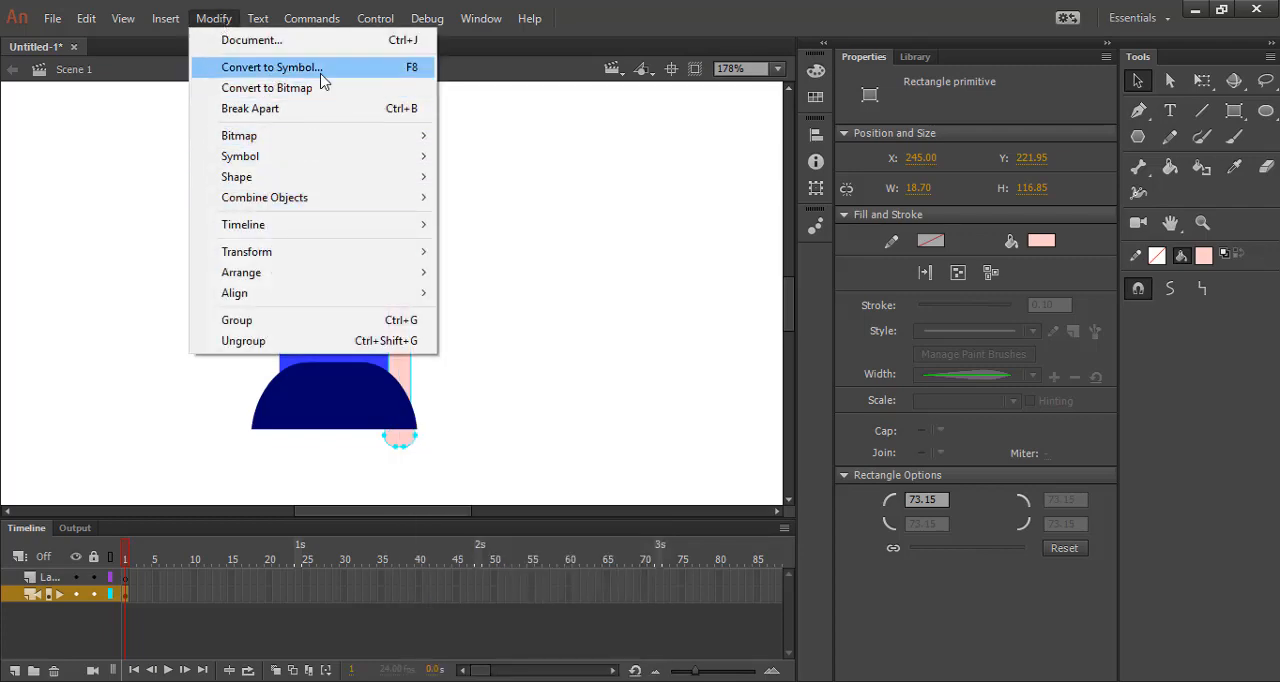
{"action": "left_click", "coordinate": [300, 320]}
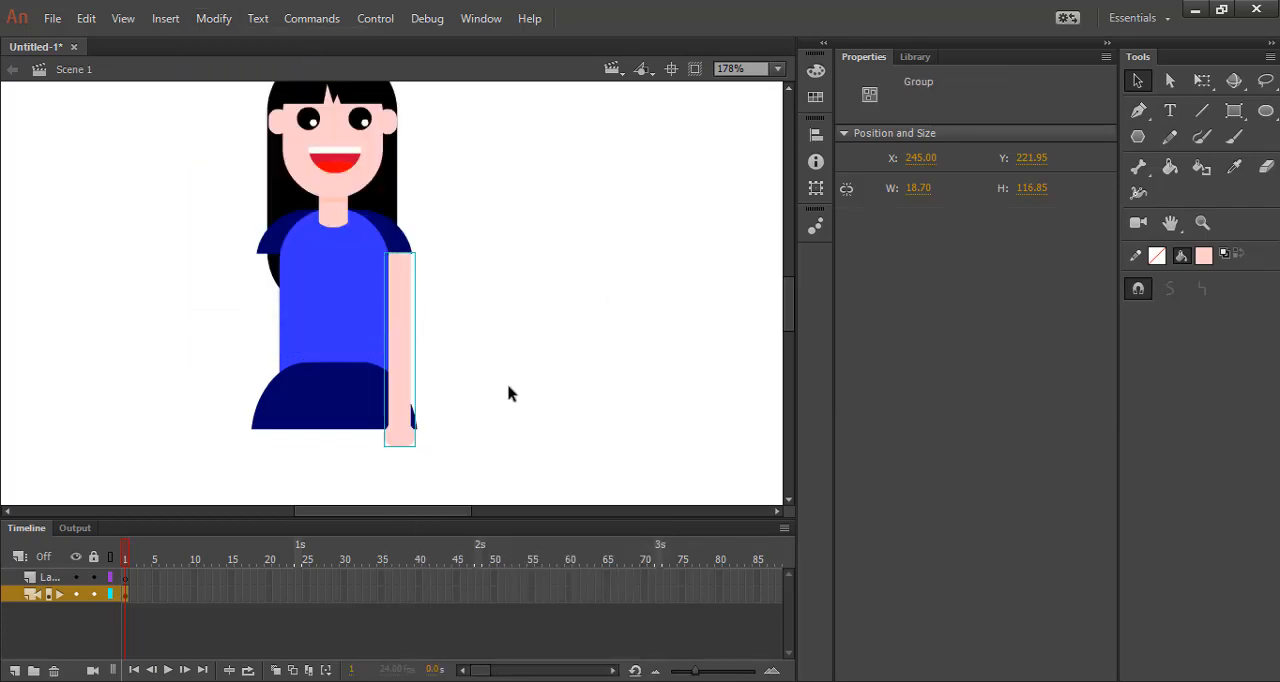
{"action": "left_click", "coordinate": [508, 393]}
Arrange the grouped right arm behind the skirt.
{"action": "right_click", "coordinate": [395, 352]}
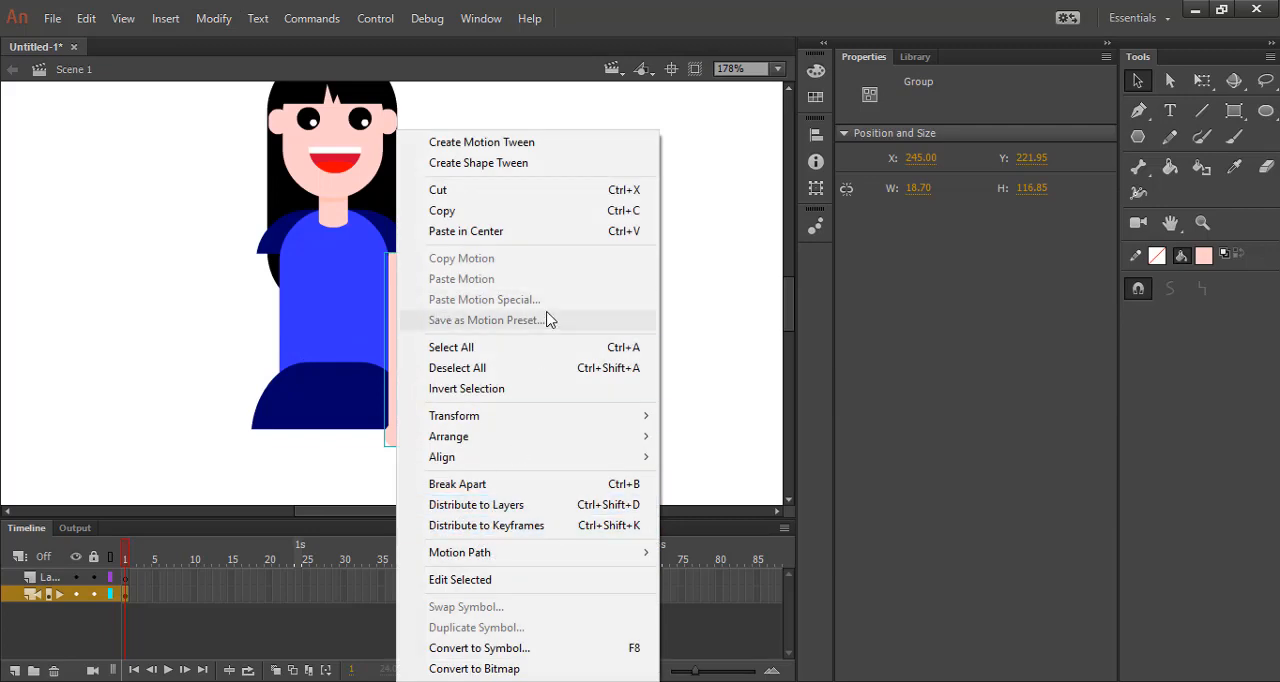
{"action": "mouse_move", "coordinate": [560, 438]}
{"action": "left_click", "coordinate": [751, 477]}
{"action": "left_click", "coordinate": [691, 449]}
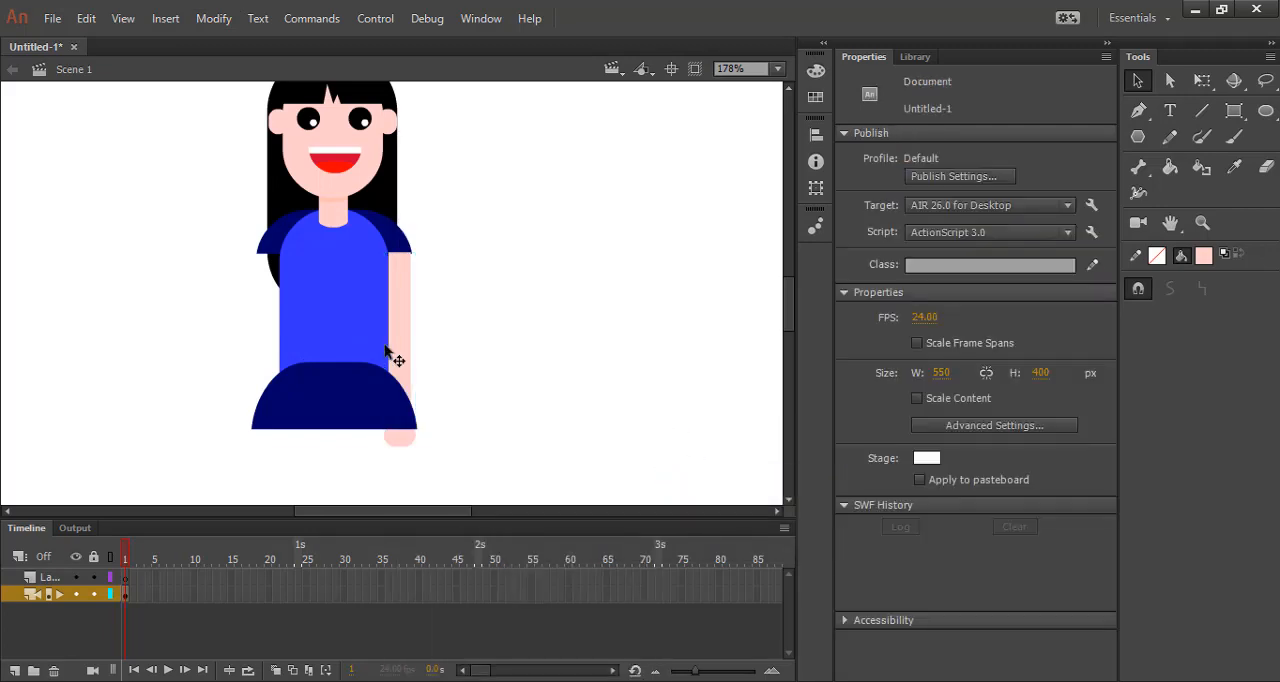
Duplicate the arm group straight across to the left sleeve and nudge it to about X 166 to align with the torso's edge.
{"action": "left_click", "coordinate": [400, 343]}
{"action": "left_click_drag", "start_coordinate": [400, 343], "coordinate": [268, 327]}
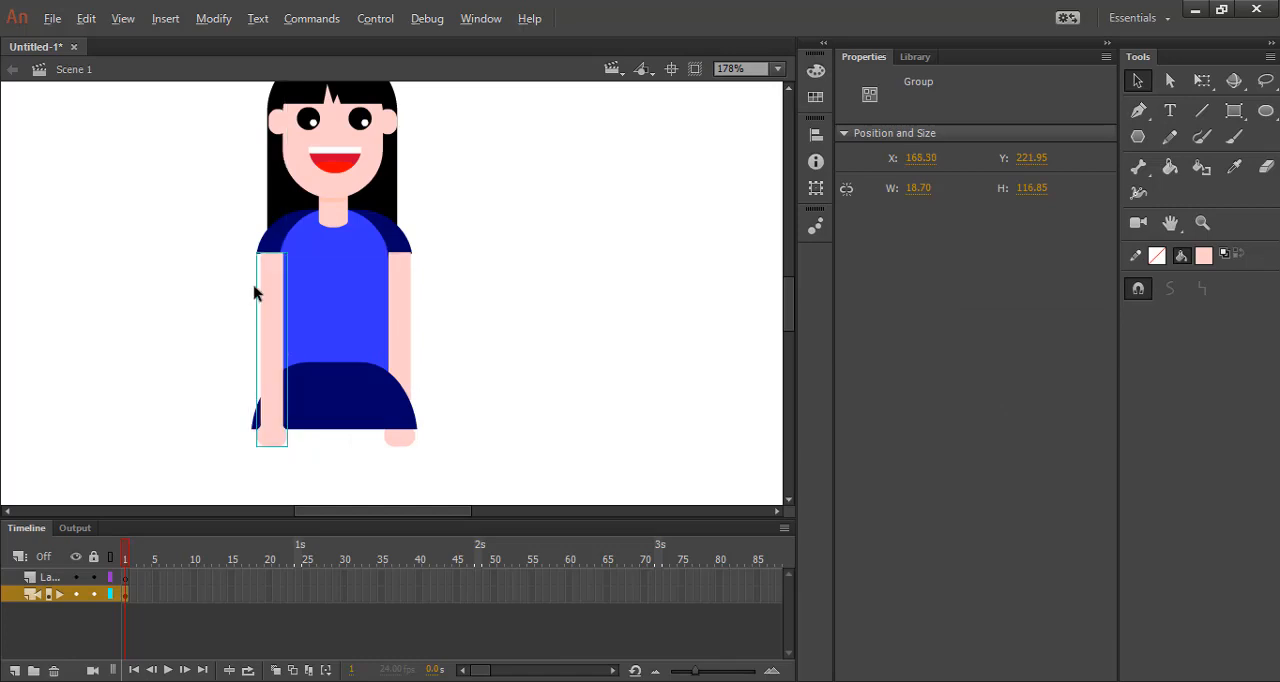
{"action": "scroll", "coordinate": [264, 275], "scroll_direction": "up", "scroll_amount": 4}
{"action": "key", "text": "Left"}
{"action": "key", "text": "Left"}
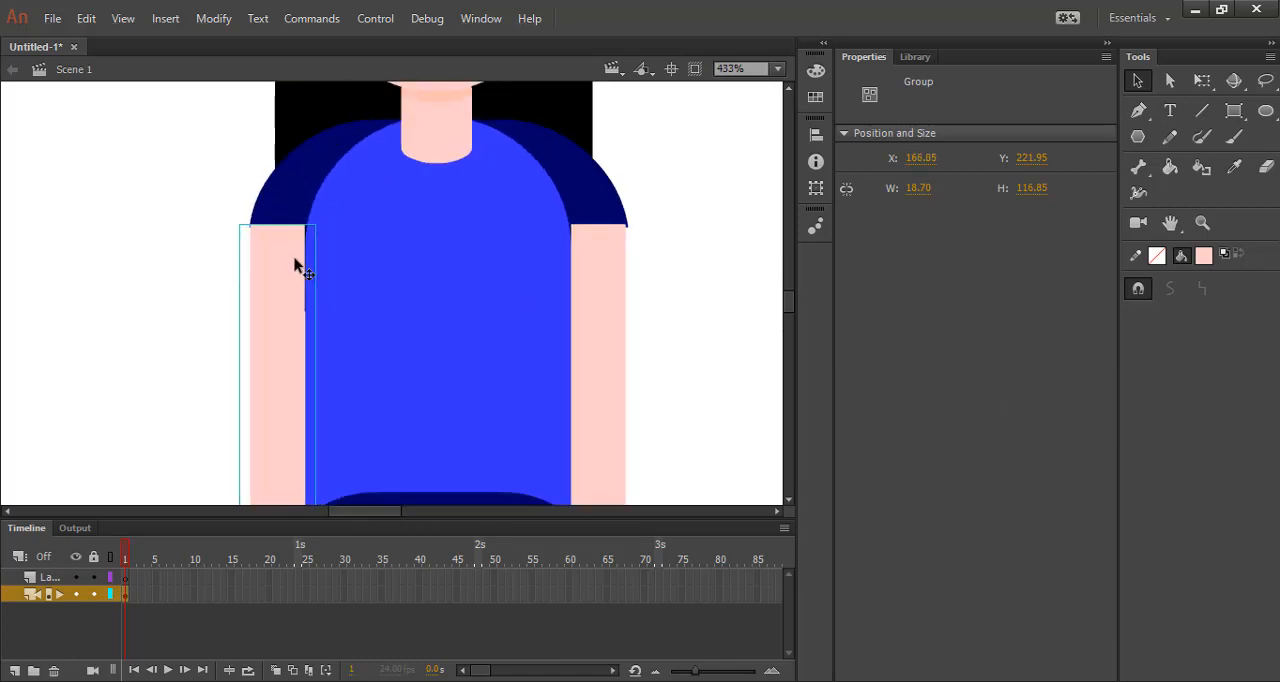
{"action": "left_click", "coordinate": [122, 259]}
{"action": "scroll", "coordinate": [418, 322], "scroll_direction": "down", "scroll_amount": 4}
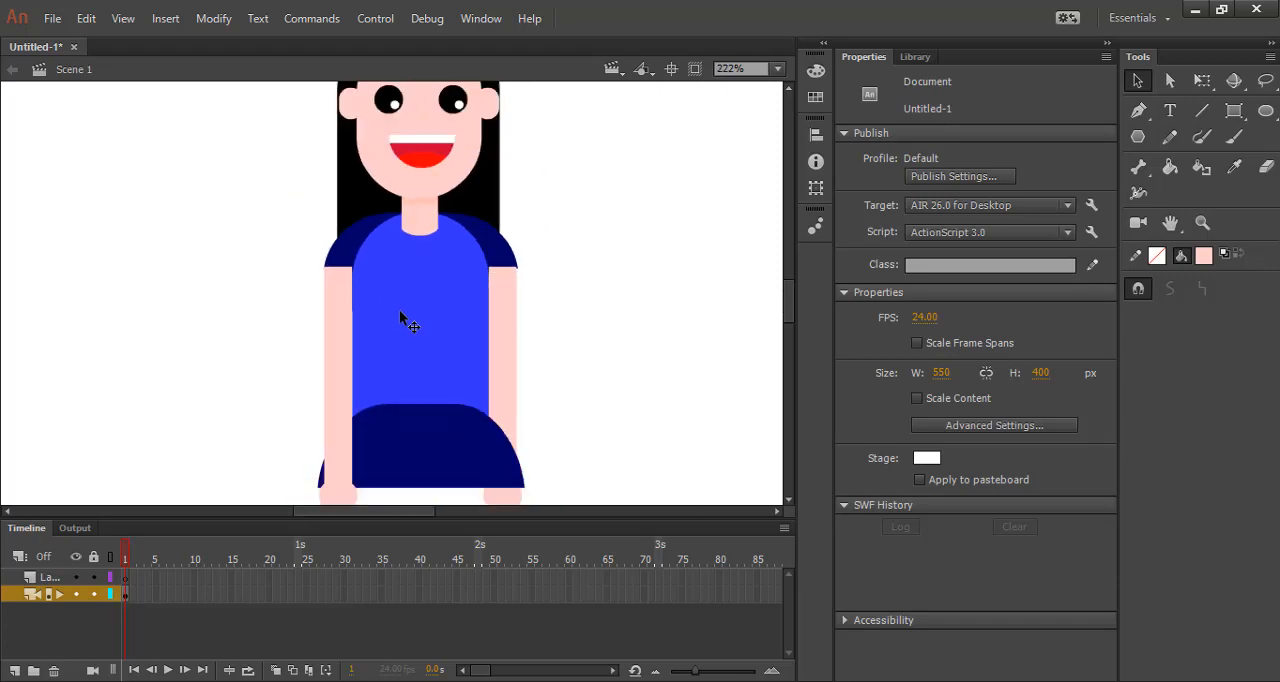
Arrange the left arm group behind the skirt.
{"action": "left_click", "coordinate": [357, 350]}
{"action": "right_click", "coordinate": [357, 350]}
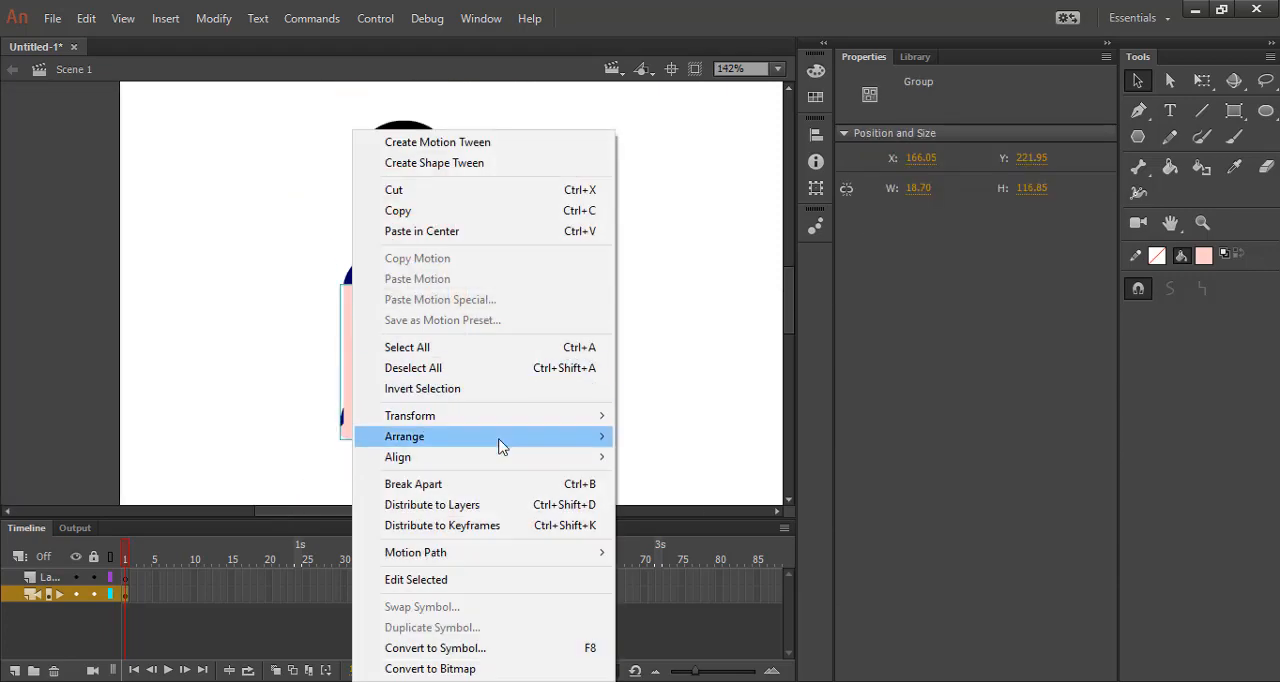
{"action": "mouse_move", "coordinate": [498, 438]}
{"action": "left_click", "coordinate": [790, 480]}
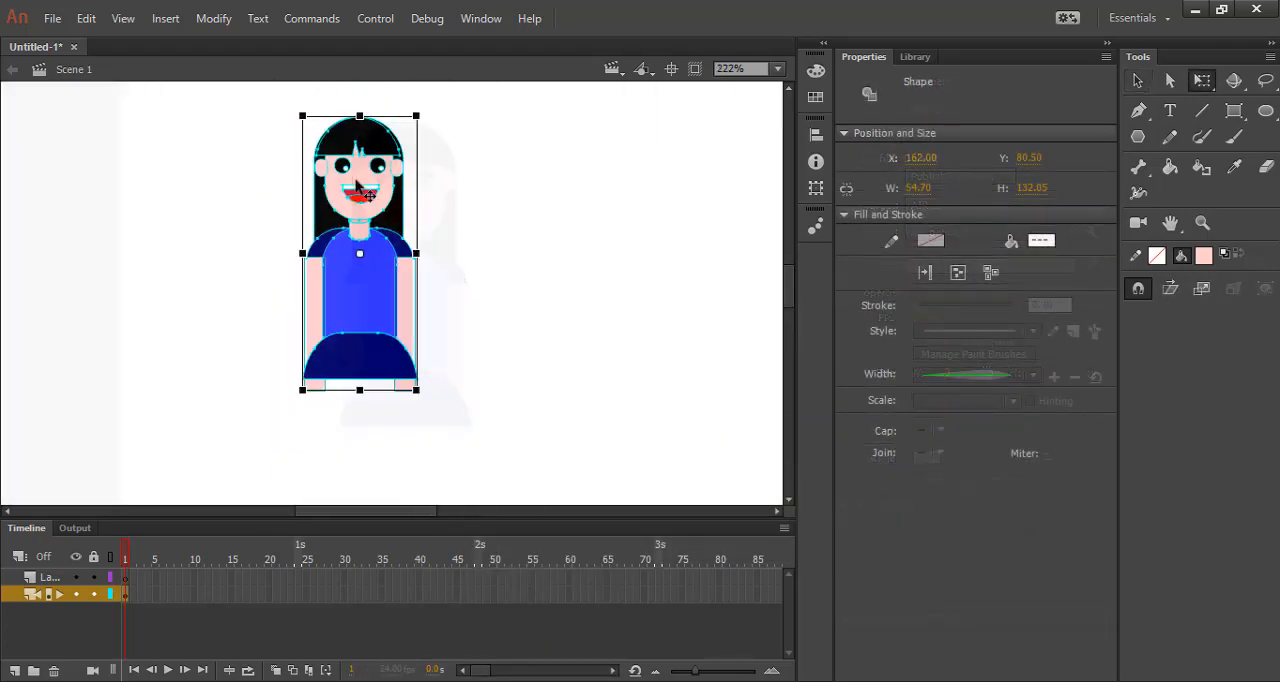
Select the whole character and scale it down proportionally.
{"action": "scroll", "coordinate": [414, 294], "scroll_direction": "down", "scroll_amount": 2}
{"action": "scroll", "coordinate": [512, 297], "scroll_direction": "up", "scroll_amount": 4}
{"action": "scroll", "coordinate": [512, 297], "scroll_direction": "down", "scroll_amount": 2}
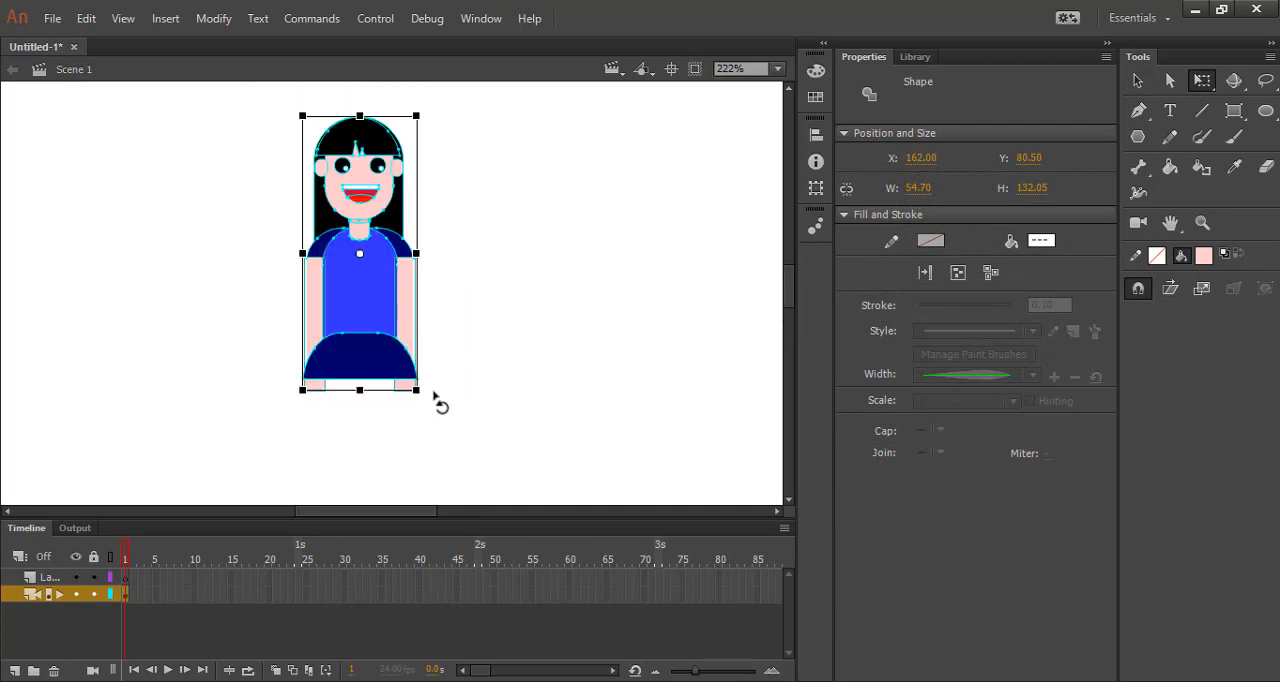
{"action": "left_click", "coordinate": [512, 383]}
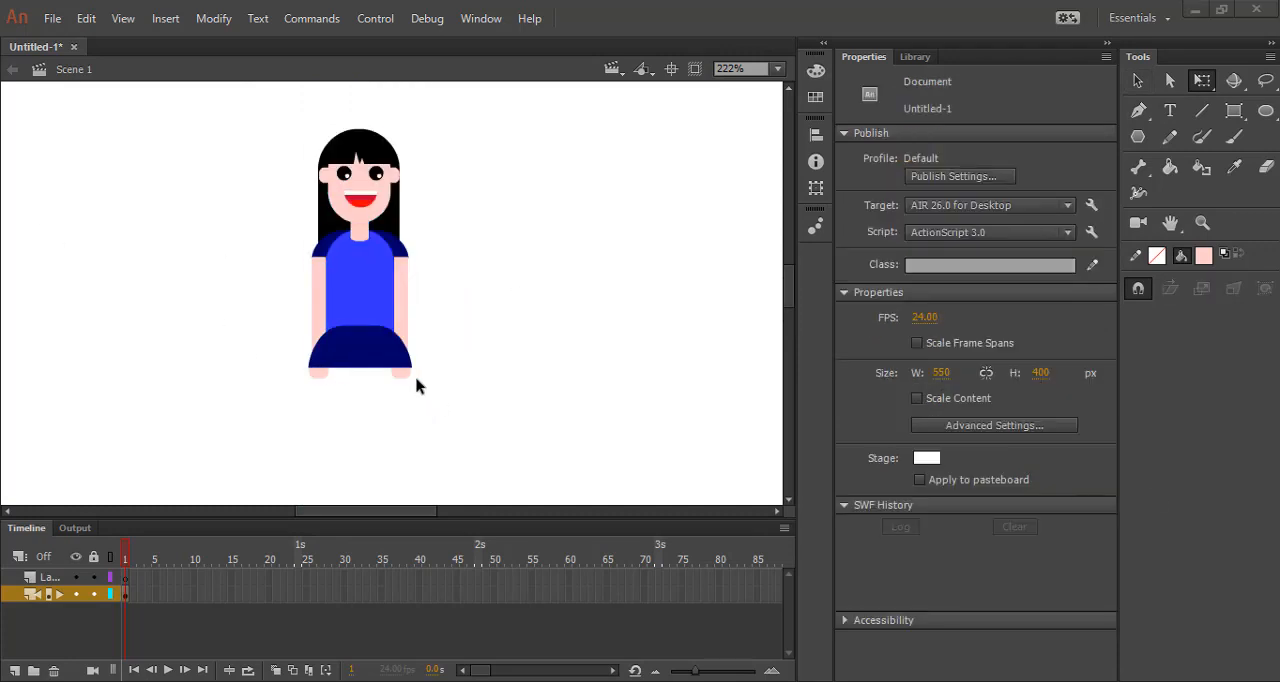
Draw a square-cornered leg, about 11 × 53 px, below the left half of the skirt, filled with the torso's blue.
{"action": "scroll", "coordinate": [453, 364], "scroll_direction": "down", "scroll_amount": 2}
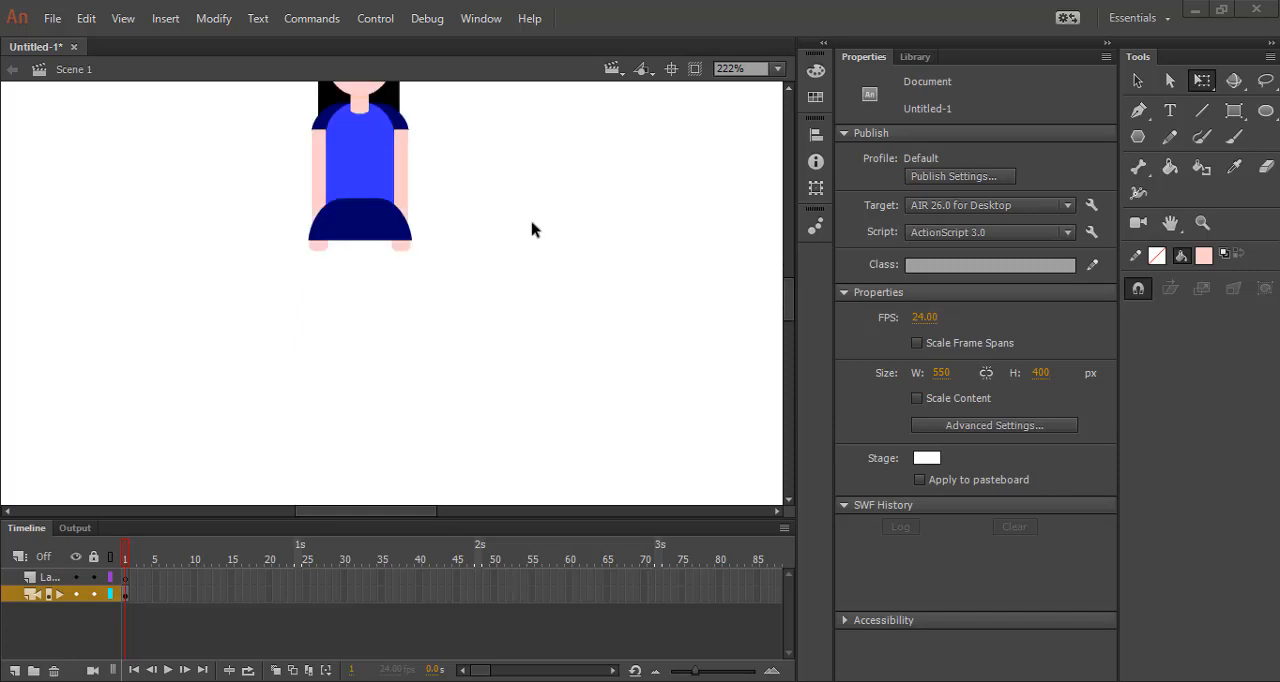
{"action": "left_click", "coordinate": [1234, 110]}
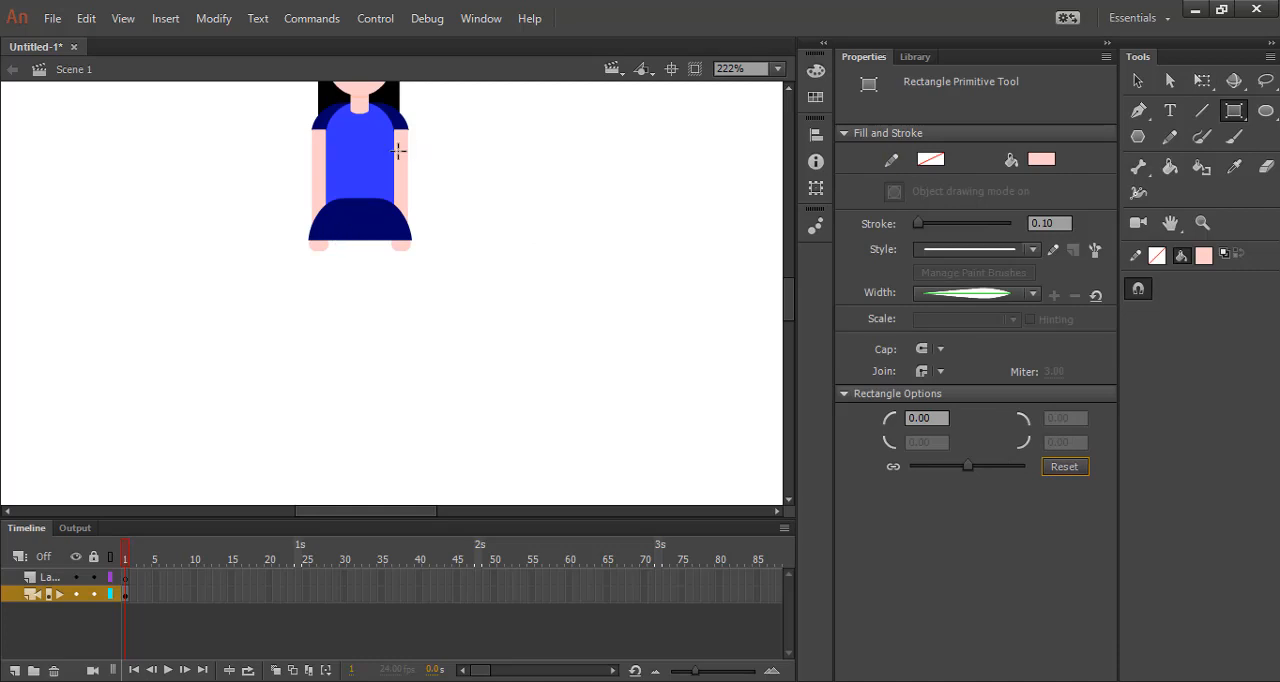
{"action": "left_click", "coordinate": [1041, 159]}
{"action": "left_click", "coordinate": [360, 160]}
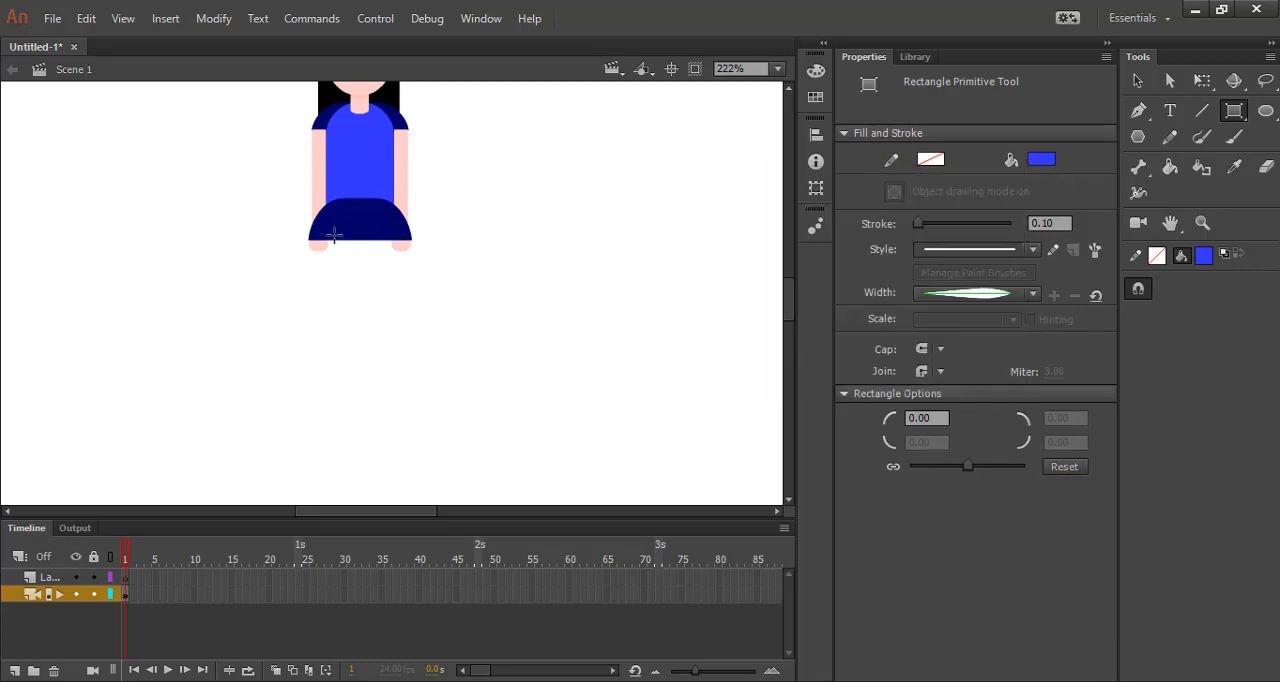
{"action": "left_click_drag", "start_coordinate": [334, 238], "coordinate": [357, 349]}
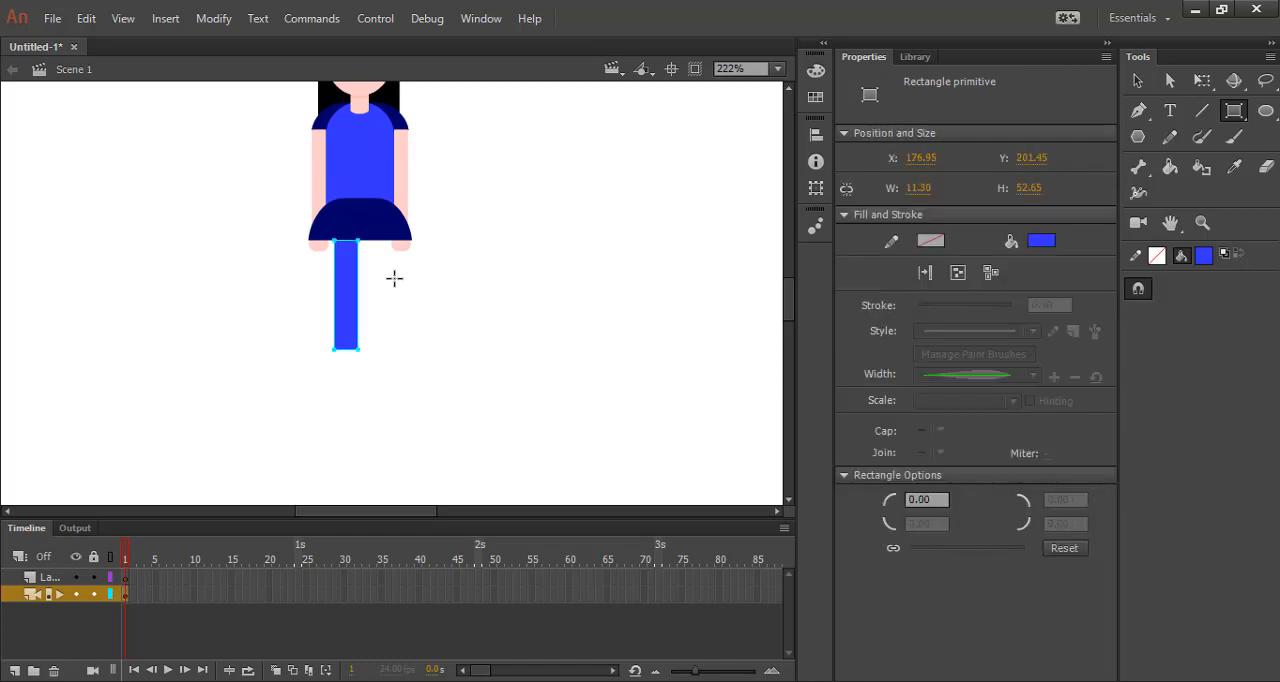
Stretch the leg below the skirt to about 58 px tall with Free Transform.
{"action": "left_click", "coordinate": [1169, 82]}
{"action": "left_click", "coordinate": [383, 289]}
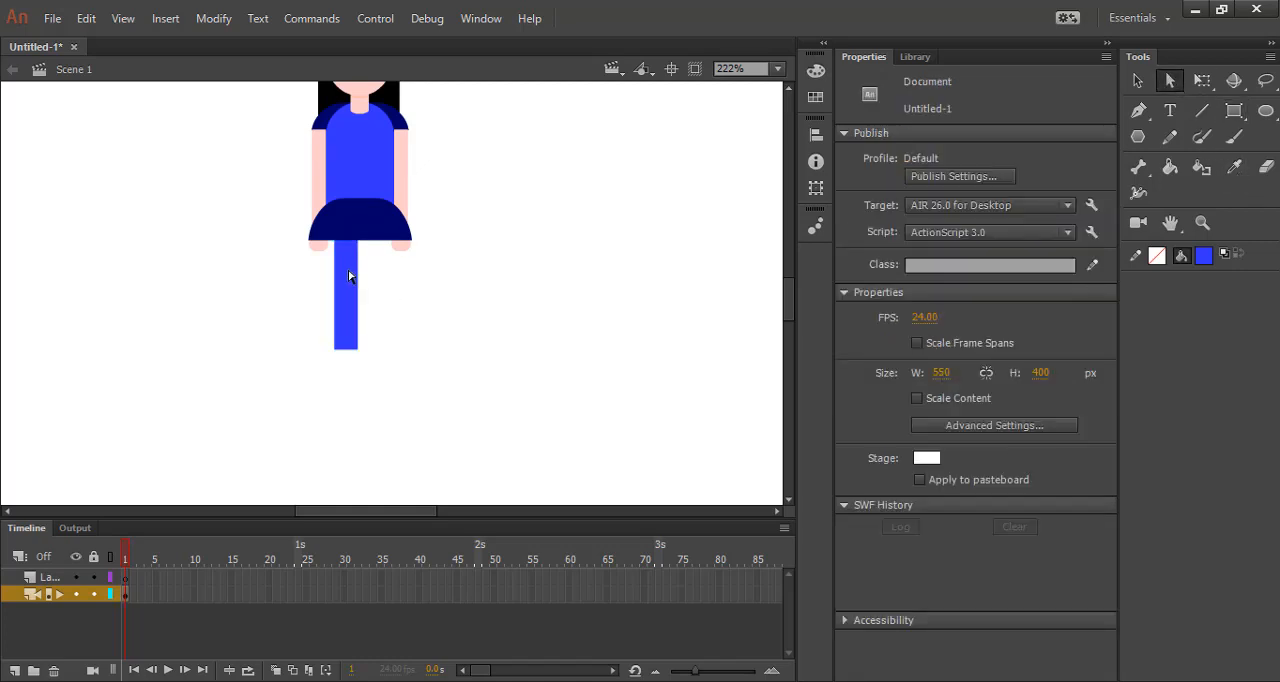
{"action": "scroll", "coordinate": [349, 276], "scroll_direction": "up", "scroll_amount": 1}
{"action": "left_click", "coordinate": [357, 277]}
{"action": "left_click", "coordinate": [1202, 81]}
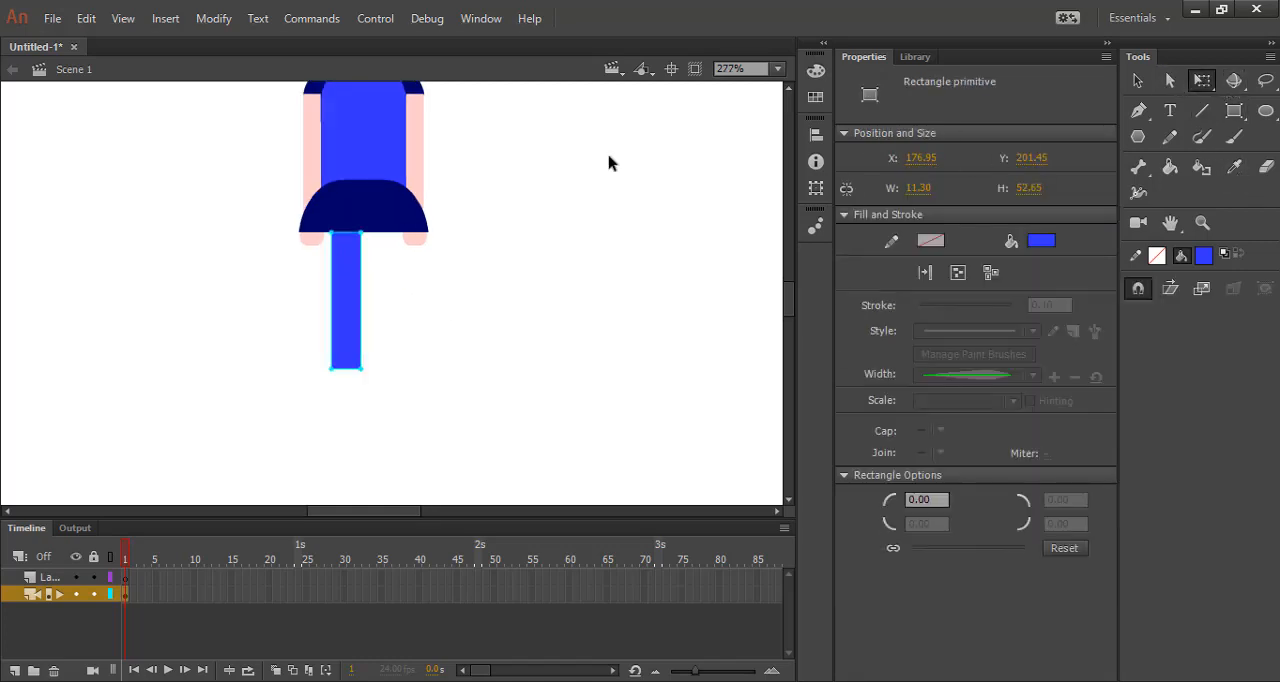
{"action": "left_click_drag", "start_coordinate": [367, 299], "coordinate": [367, 299]}
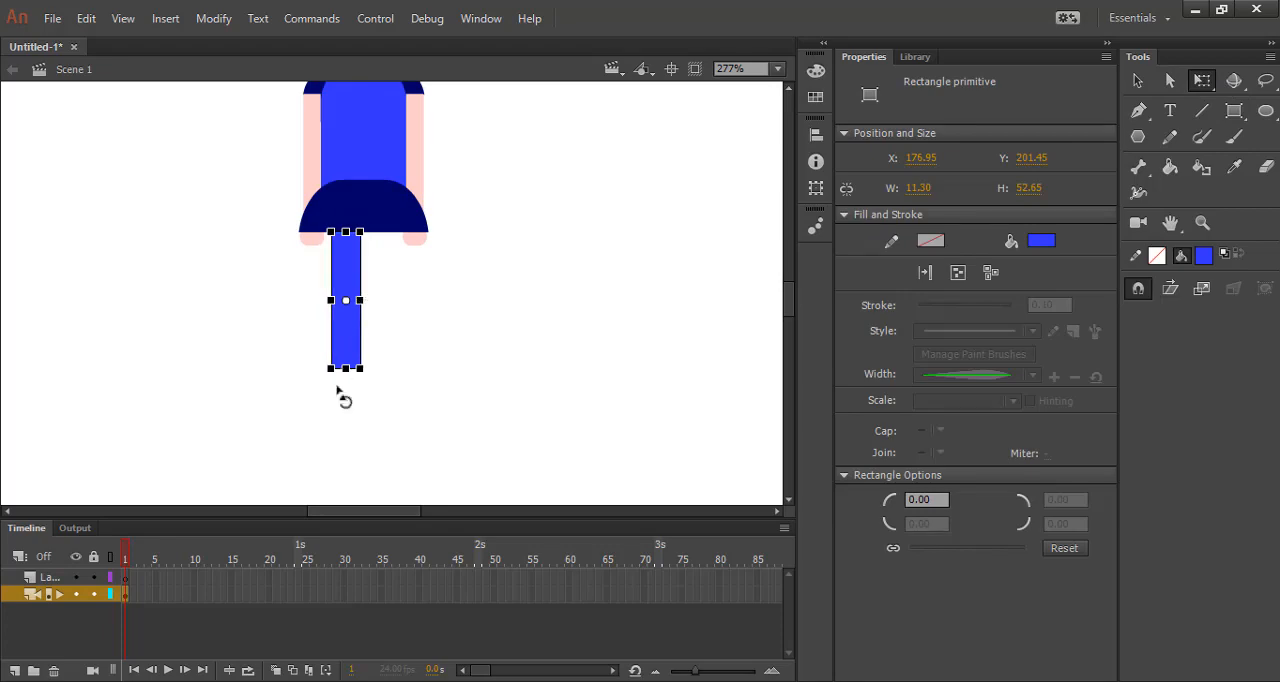
{"action": "left_click_drag", "start_coordinate": [341, 374], "coordinate": [341, 380]}
{"action": "left_click", "coordinate": [343, 388]}
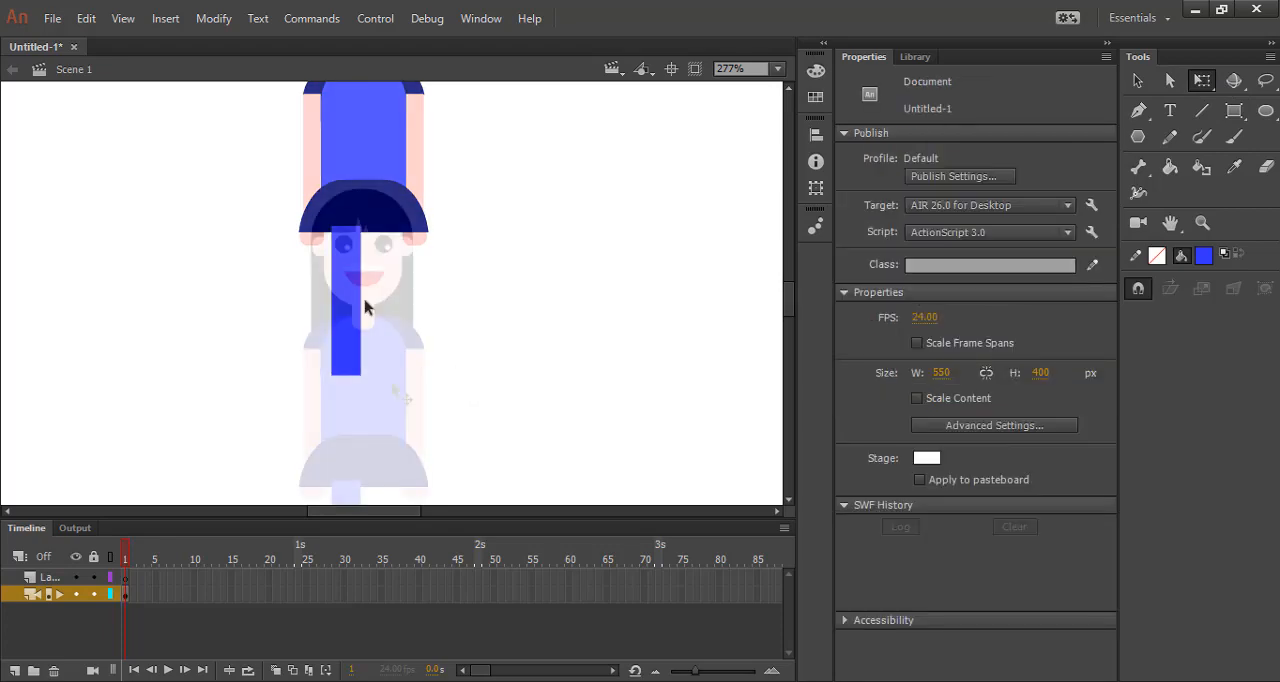
Move the leg down to about Y 201.35 so its upper end meets the skirt's hem.
{"action": "right_click", "coordinate": [357, 310]}
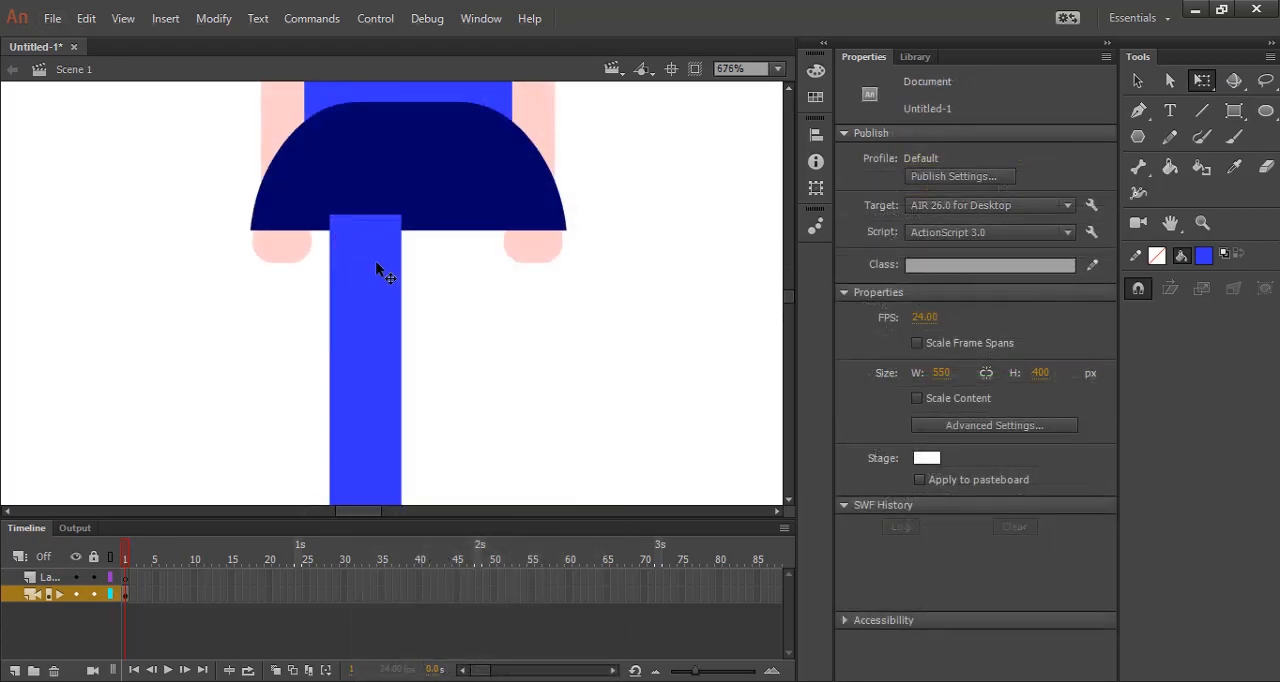
{"action": "left_click", "coordinate": [380, 271]}
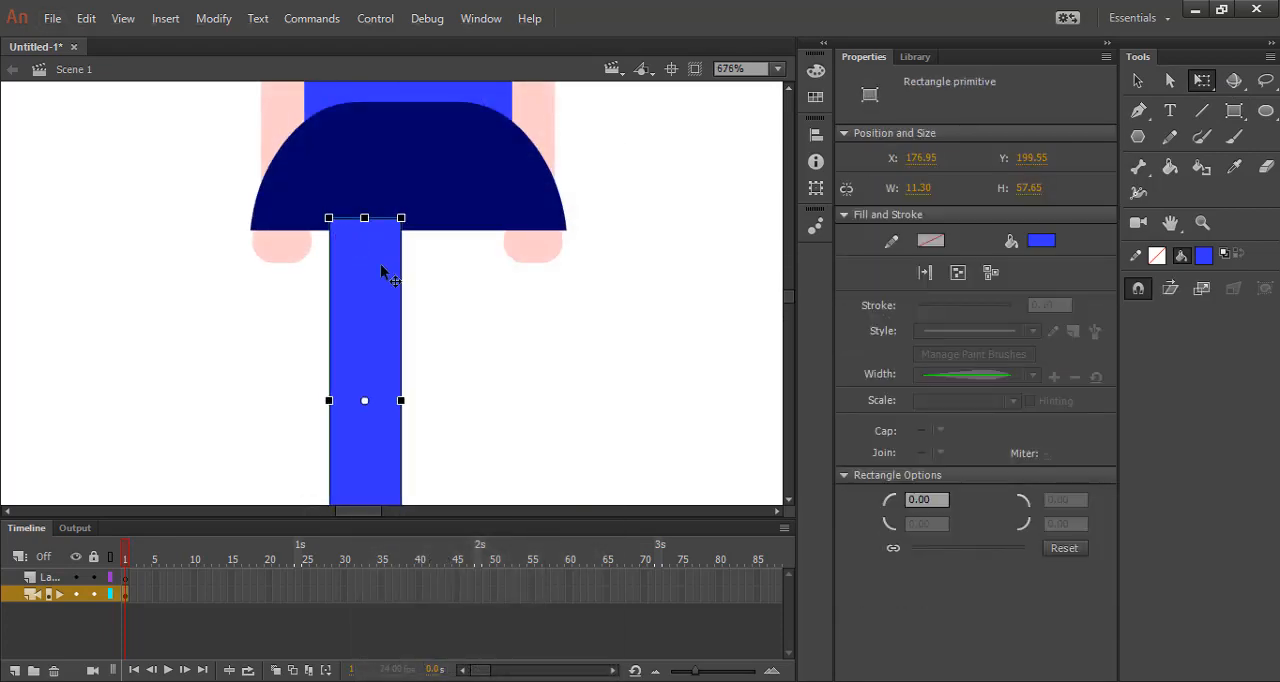
{"action": "key", "text": "Down"}
{"action": "key", "text": "Down"}
{"action": "key", "text": "Down"}
{"action": "key", "text": "Down"}
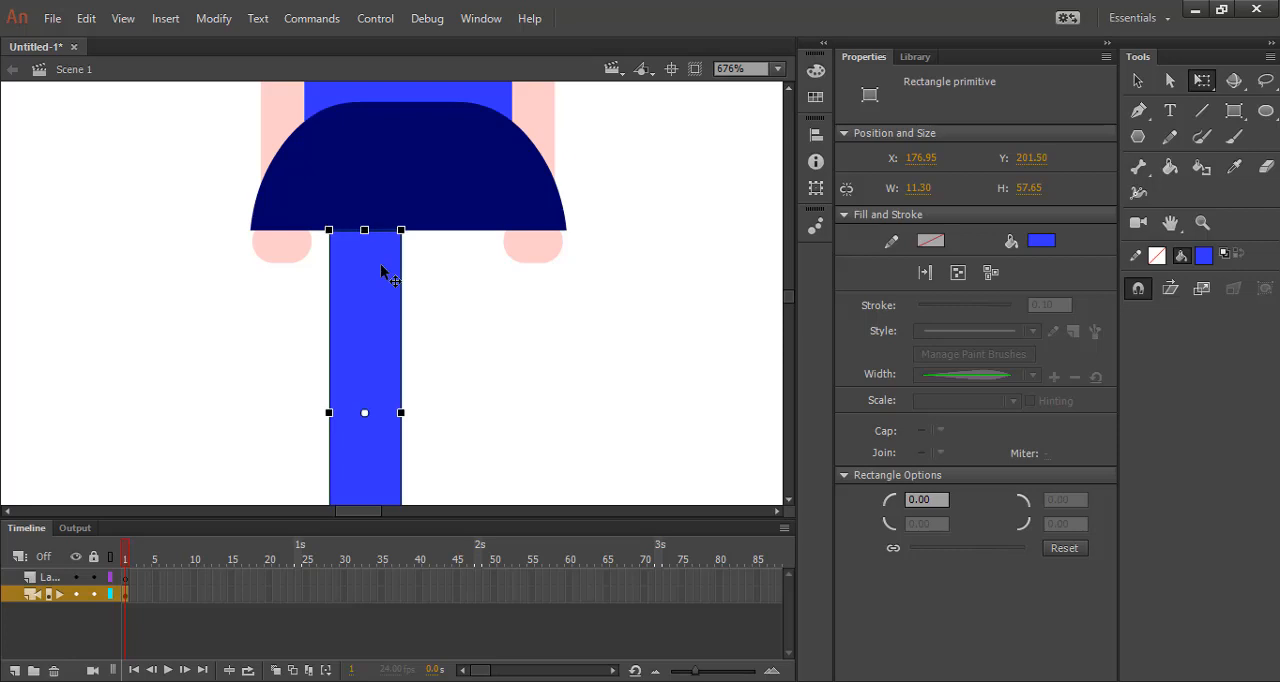
{"action": "left_click", "coordinate": [467, 295]}
{"action": "left_click", "coordinate": [361, 286]}
{"action": "left_click", "coordinate": [418, 291]}
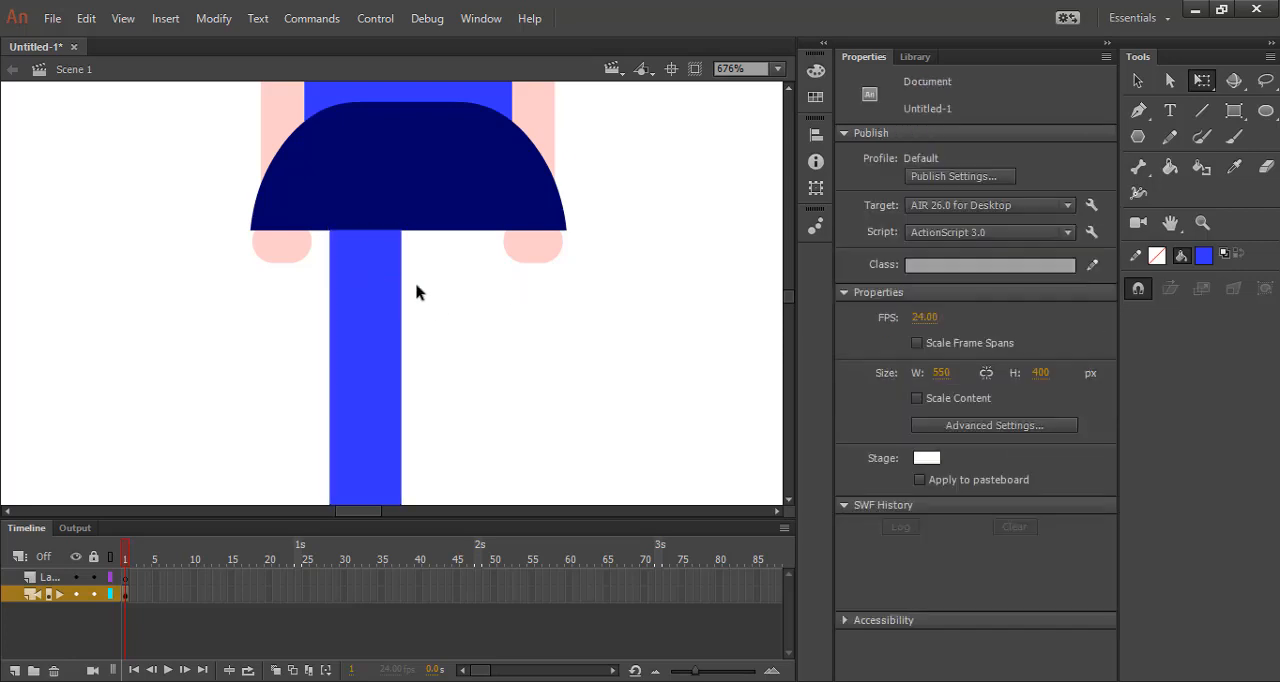
{"action": "scroll", "coordinate": [368, 280], "scroll_direction": "down", "scroll_amount": 1}
{"action": "scroll", "coordinate": [368, 280], "scroll_direction": "down", "scroll_amount": 1}
{"action": "scroll", "coordinate": [385, 124], "scroll_direction": "up", "scroll_amount": 1}
Duplicate the leg horizontally to about X 186.3 so the copy overlaps the original's right edge.
{"action": "left_click", "coordinate": [360, 296]}
{"action": "left_click", "coordinate": [360, 298]}
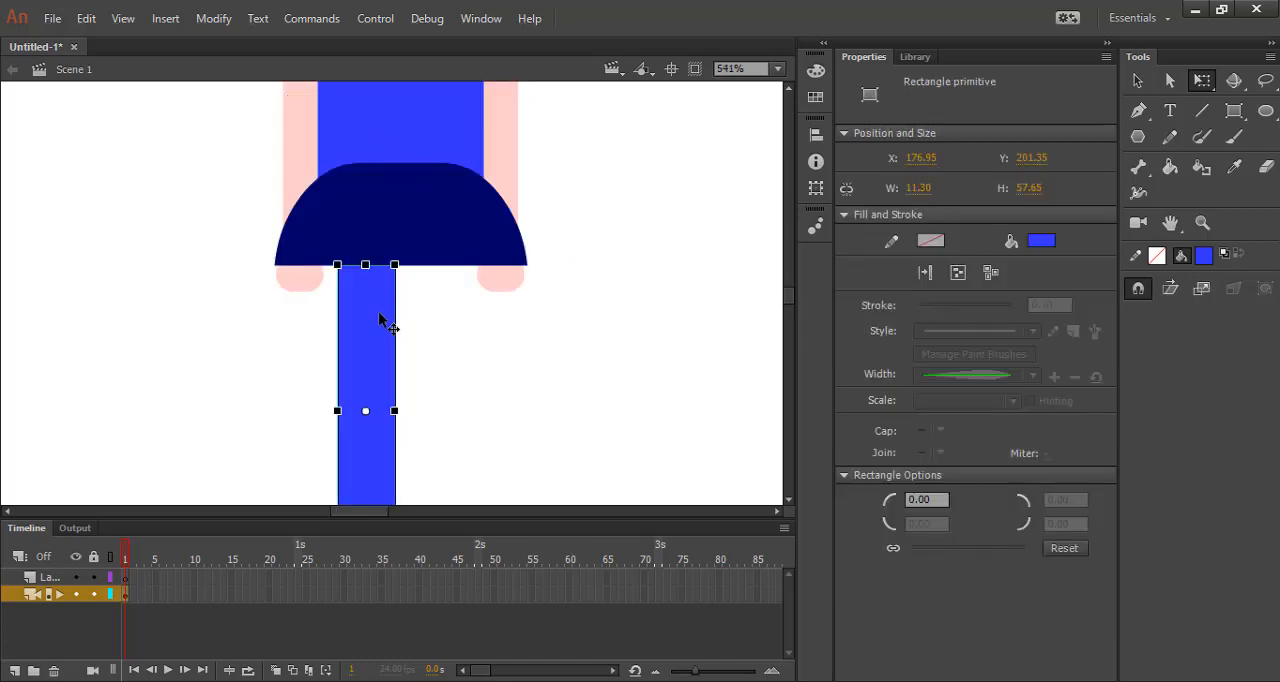
{"action": "left_click_drag", "start_coordinate": [380, 320], "coordinate": [429, 317]}
{"action": "left_click", "coordinate": [449, 334]}
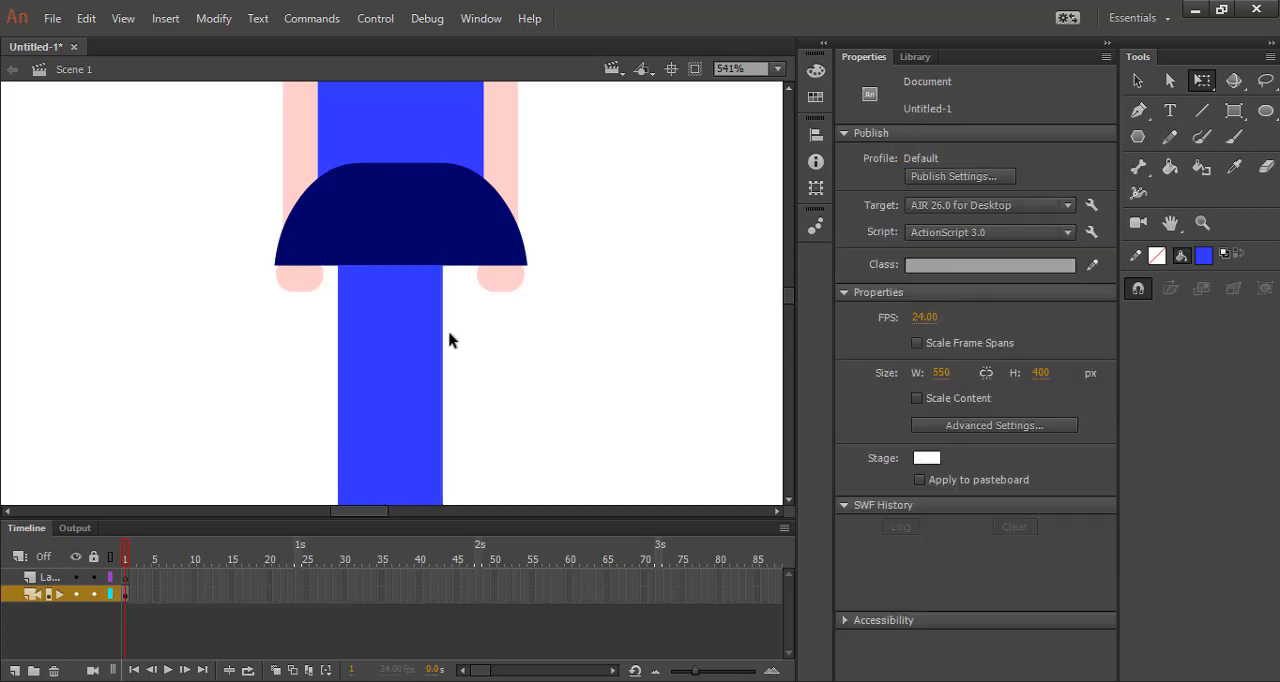
Fill the right leg with the slightly lighter blue #3347F9.
{"action": "scroll", "coordinate": [446, 326], "scroll_direction": "down", "scroll_amount": 1}
{"action": "left_click", "coordinate": [441, 316]}
{"action": "left_click", "coordinate": [1044, 245]}
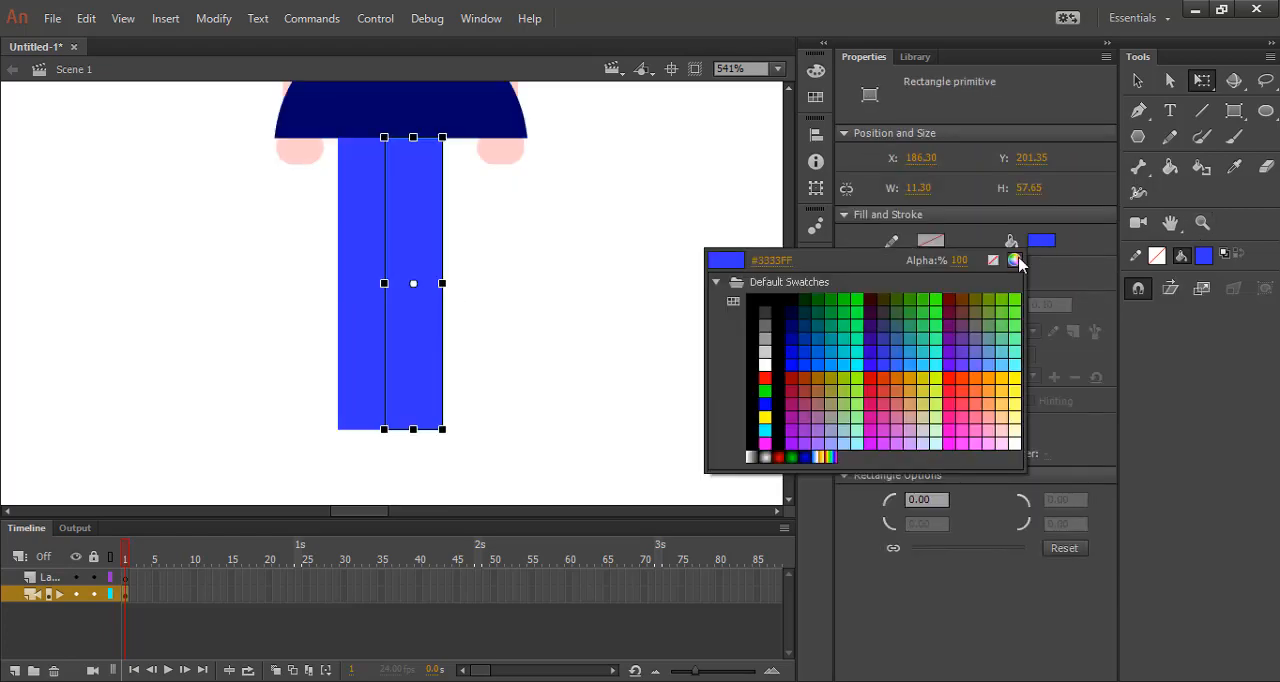
{"action": "left_click", "coordinate": [1015, 260]}
{"action": "left_click", "coordinate": [948, 386]}
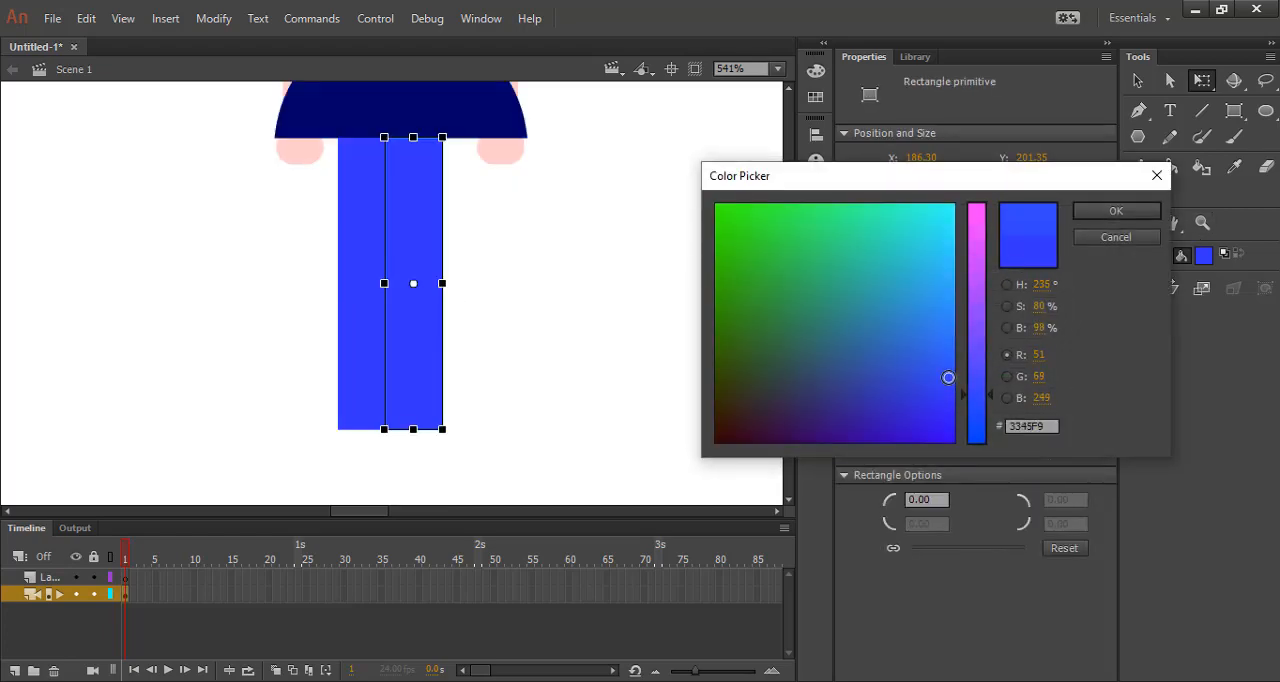
{"action": "left_click", "coordinate": [1116, 211]}
{"action": "left_click", "coordinate": [594, 332]}
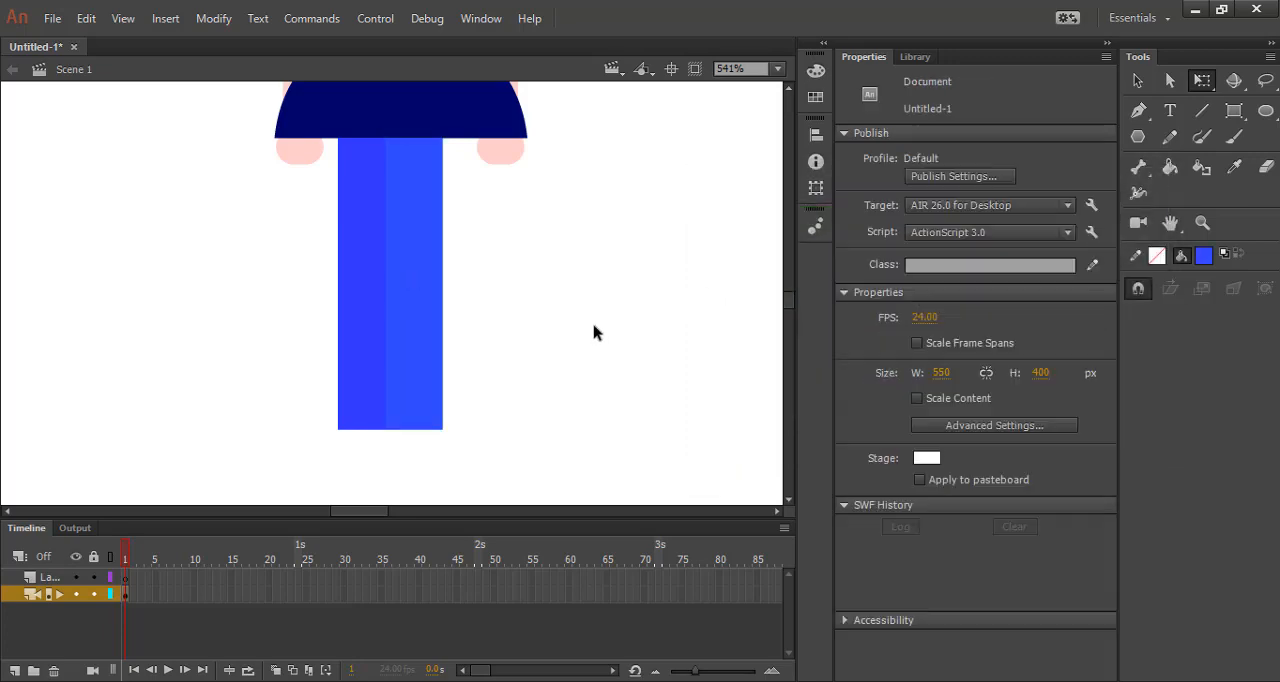
Fill the right leg with the lighter blue #335DED to set it apart from the left leg.
{"action": "left_click", "coordinate": [413, 330]}
{"action": "left_click", "coordinate": [1037, 239]}
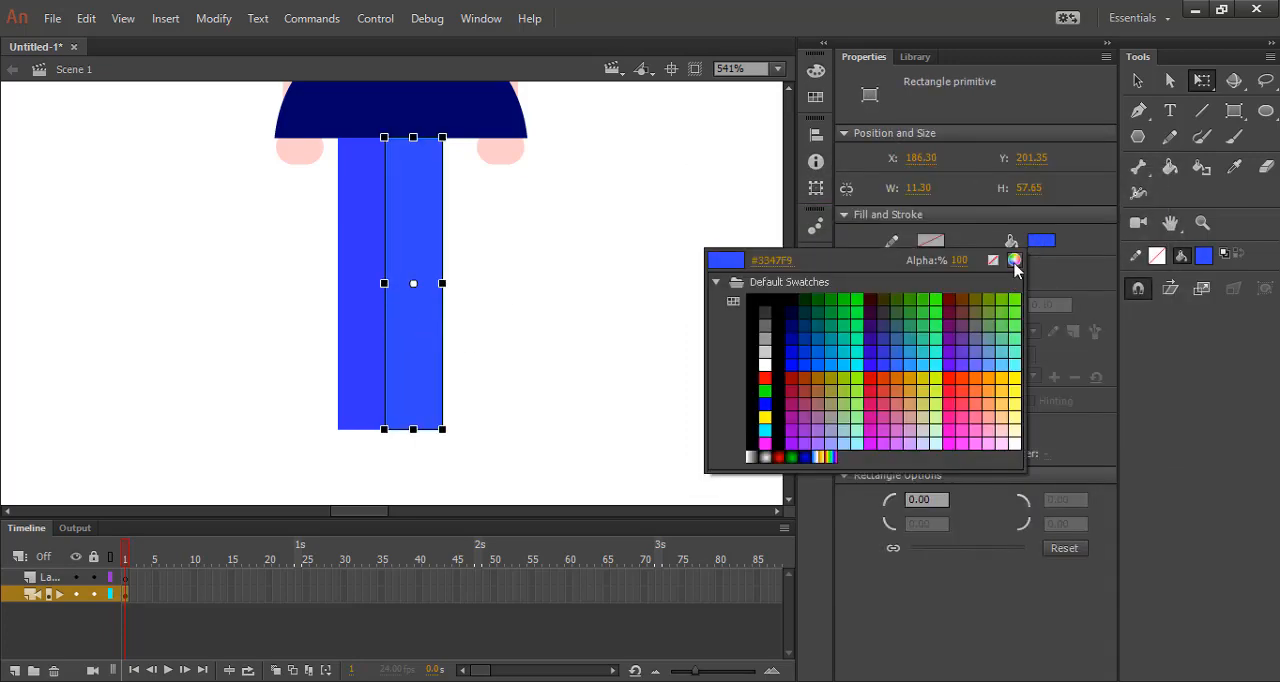
{"action": "left_click", "coordinate": [1015, 260]}
{"action": "left_click_drag", "start_coordinate": [950, 375], "coordinate": [949, 360]}
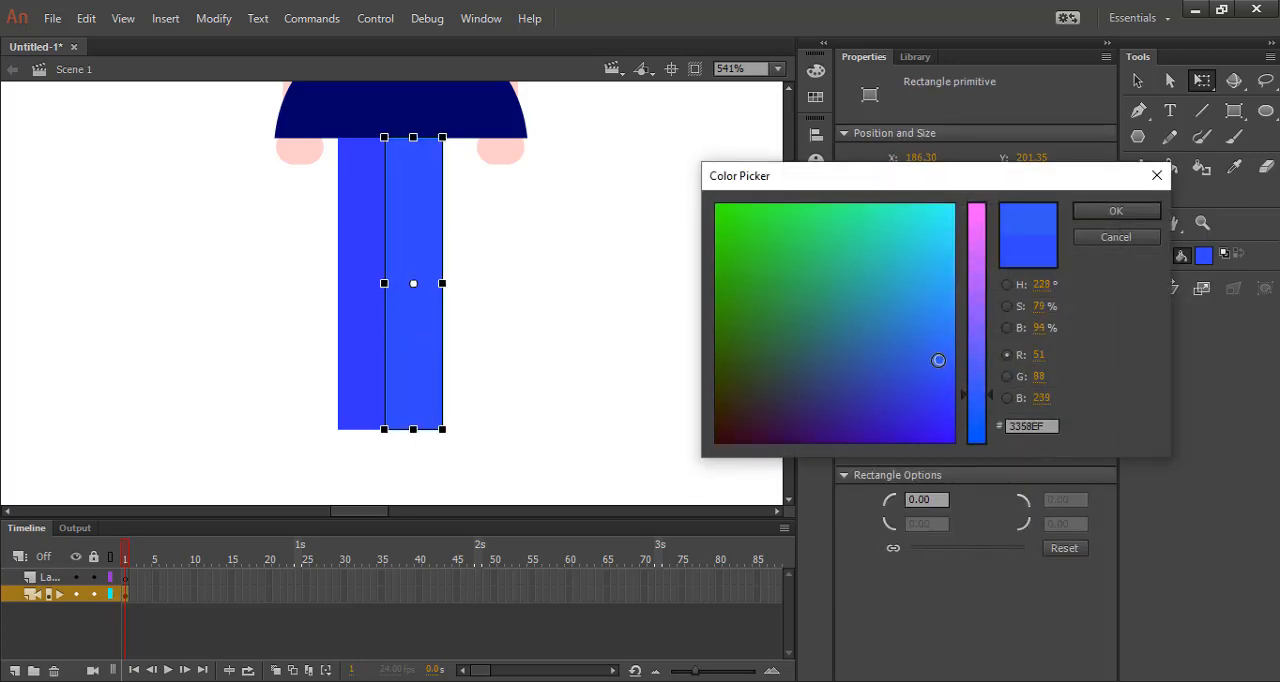
{"action": "left_click", "coordinate": [1116, 211]}
{"action": "left_click", "coordinate": [643, 296]}
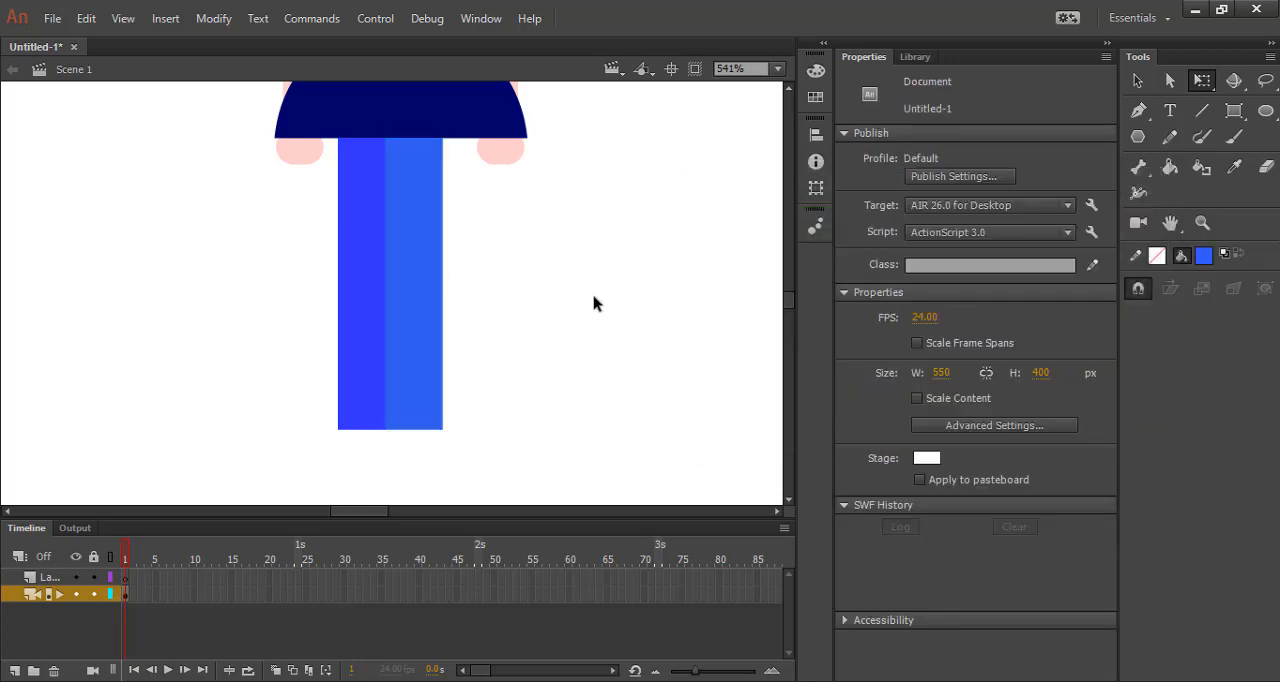
Stretch both legs together to about 65 px tall and nudge them right to about X 178.35.
{"action": "scroll", "coordinate": [593, 303], "scroll_direction": "down", "scroll_amount": 2}
{"action": "scroll", "coordinate": [539, 290], "scroll_direction": "down", "scroll_amount": 1}
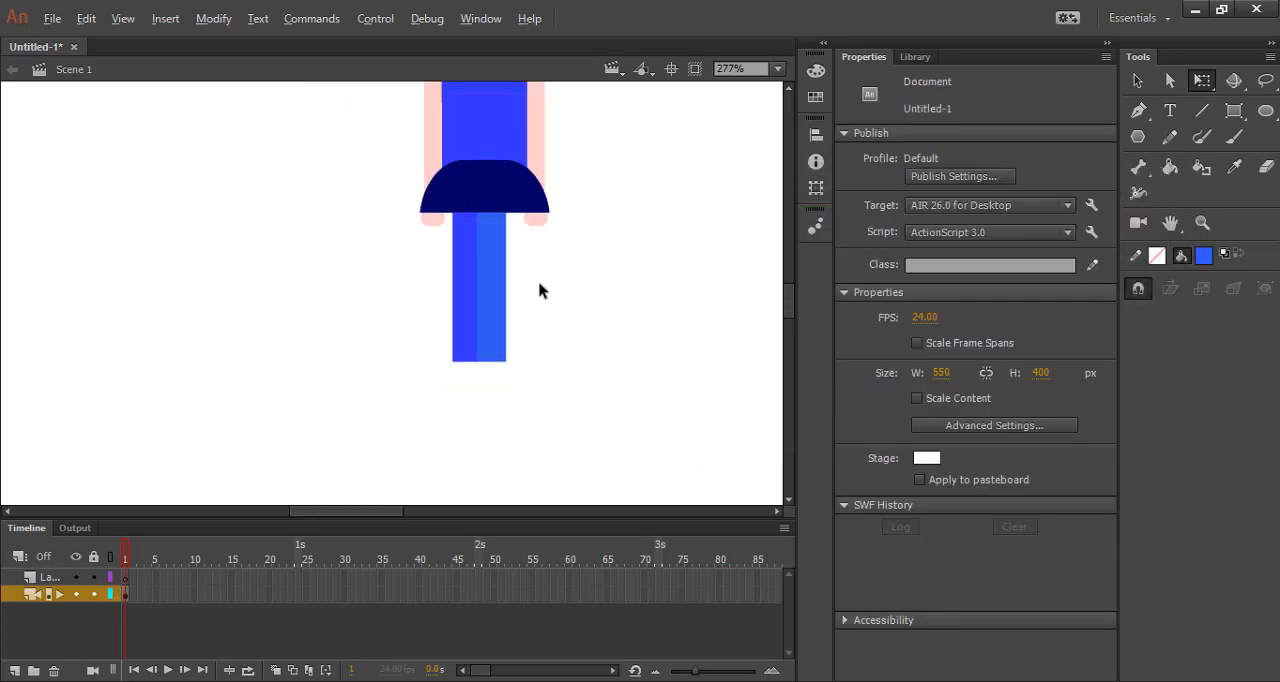
{"action": "left_click", "coordinate": [495, 356]}
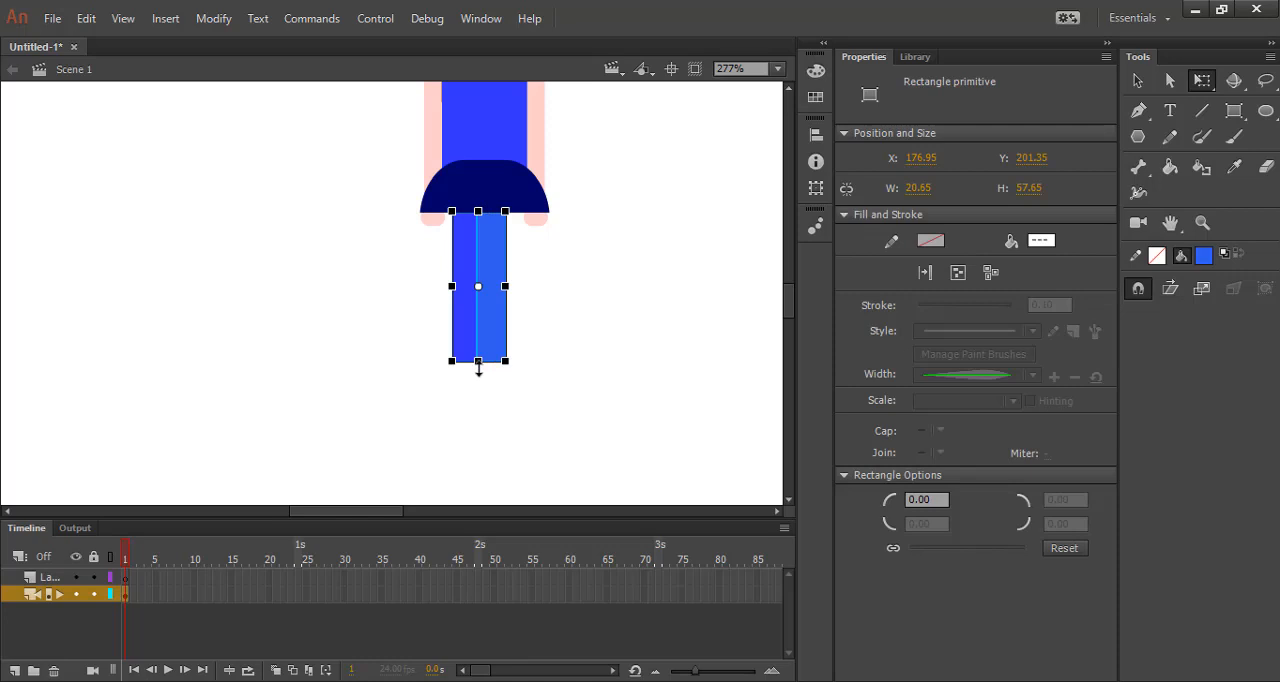
{"action": "mouse_move", "coordinate": [478, 364]}
{"action": "left_mouse_down"}
{"action": "mouse_move", "coordinate": [479, 384]}
{"action": "mouse_move", "coordinate": [479, 371]}
{"action": "left_mouse_up"}
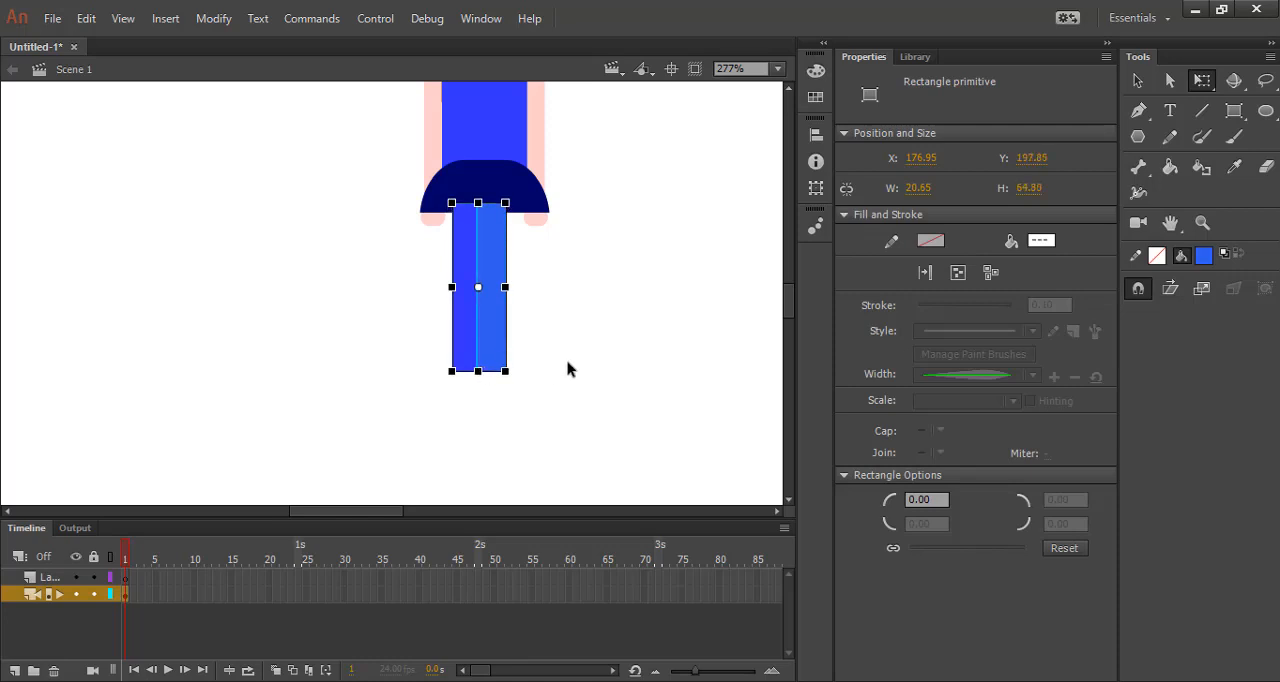
{"action": "key", "text": "Right"}
{"action": "key", "text": "Right"}
{"action": "key", "text": "Right"}
{"action": "key", "text": "Right"}
{"action": "key", "text": "Right"}
{"action": "key", "text": "Left"}
{"action": "left_click", "coordinate": [541, 358]}
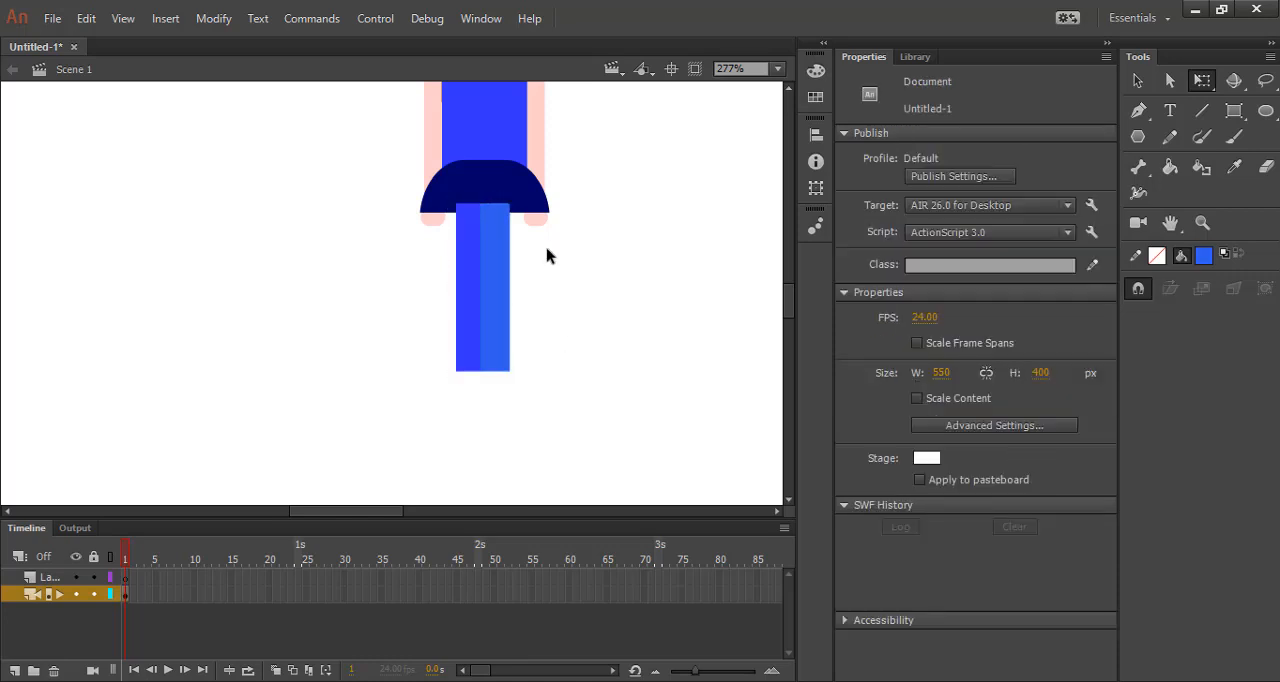
Nudge both legs down to about Y 201.15 so their upper ends meet the skirt's hem.
{"action": "scroll", "coordinate": [499, 147], "scroll_direction": "up", "scroll_amount": 3}
{"action": "left_click", "coordinate": [482, 356]}
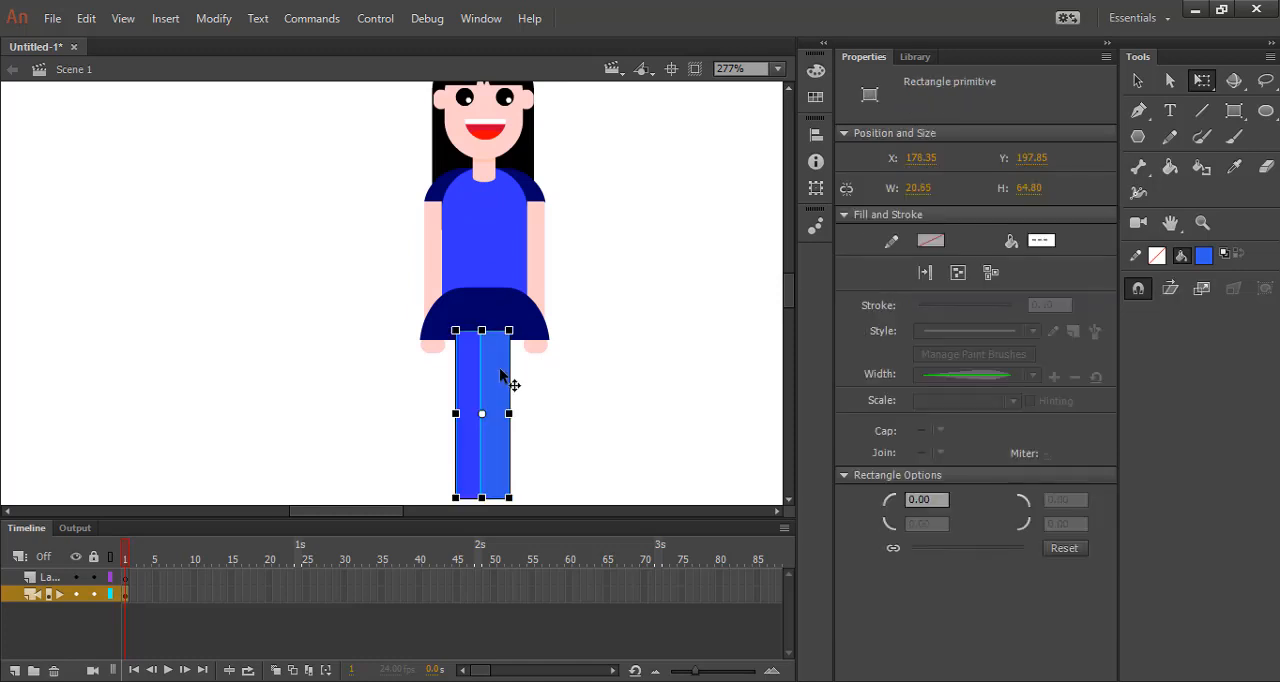
{"action": "scroll", "coordinate": [503, 344], "scroll_direction": "up", "scroll_amount": 3}
{"action": "key", "text": "Down"}
{"action": "key", "text": "Down"}
{"action": "key", "text": "Down"}
{"action": "key", "text": "Down"}
{"action": "key", "text": "Down"}
{"action": "key", "text": "Down"}
{"action": "key", "text": "Down"}
{"action": "key", "text": "Down"}
{"action": "key", "text": "Down"}
{"action": "key", "text": "Down"}
{"action": "key", "text": "Down"}
{"action": "key", "text": "Down"}
{"action": "key", "text": "Down"}
{"action": "key", "text": "Down"}
{"action": "key", "text": "Down"}
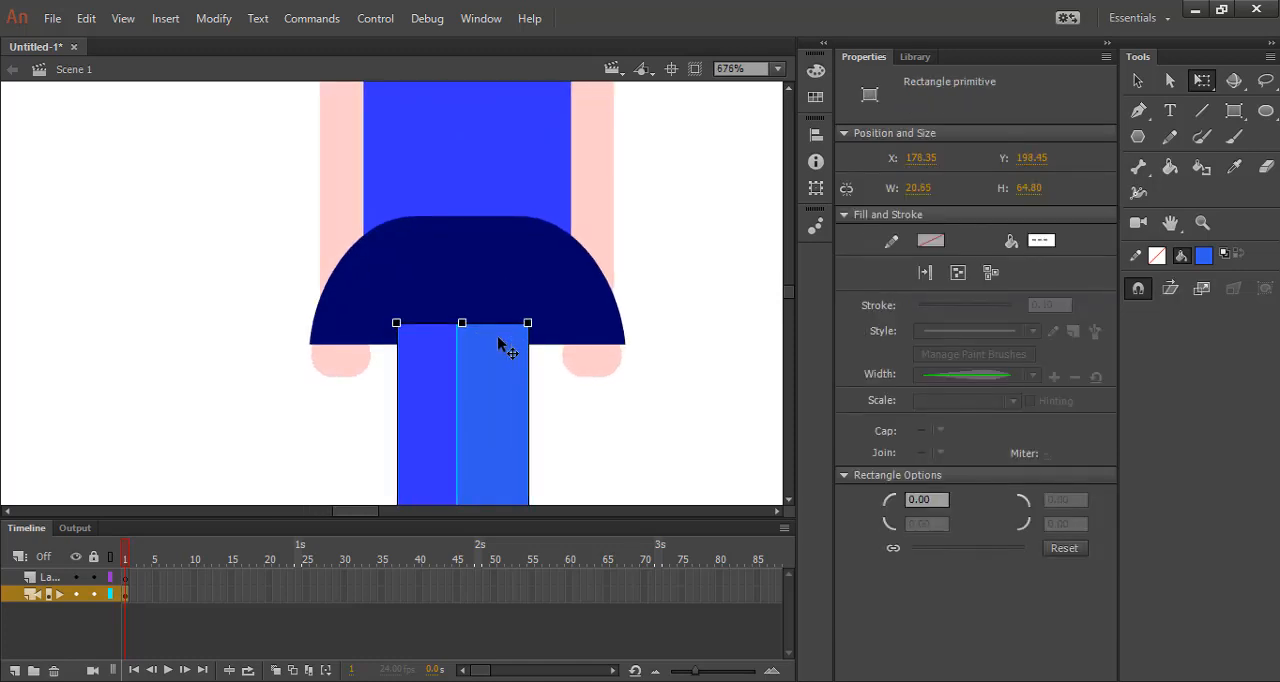
{"action": "key", "text": "Down"}
{"action": "key", "text": "Down"}
{"action": "key", "text": "Down"}
{"action": "key", "text": "Down"}
{"action": "key", "text": "Down"}
{"action": "key", "text": "Down"}
{"action": "key", "text": "Down"}
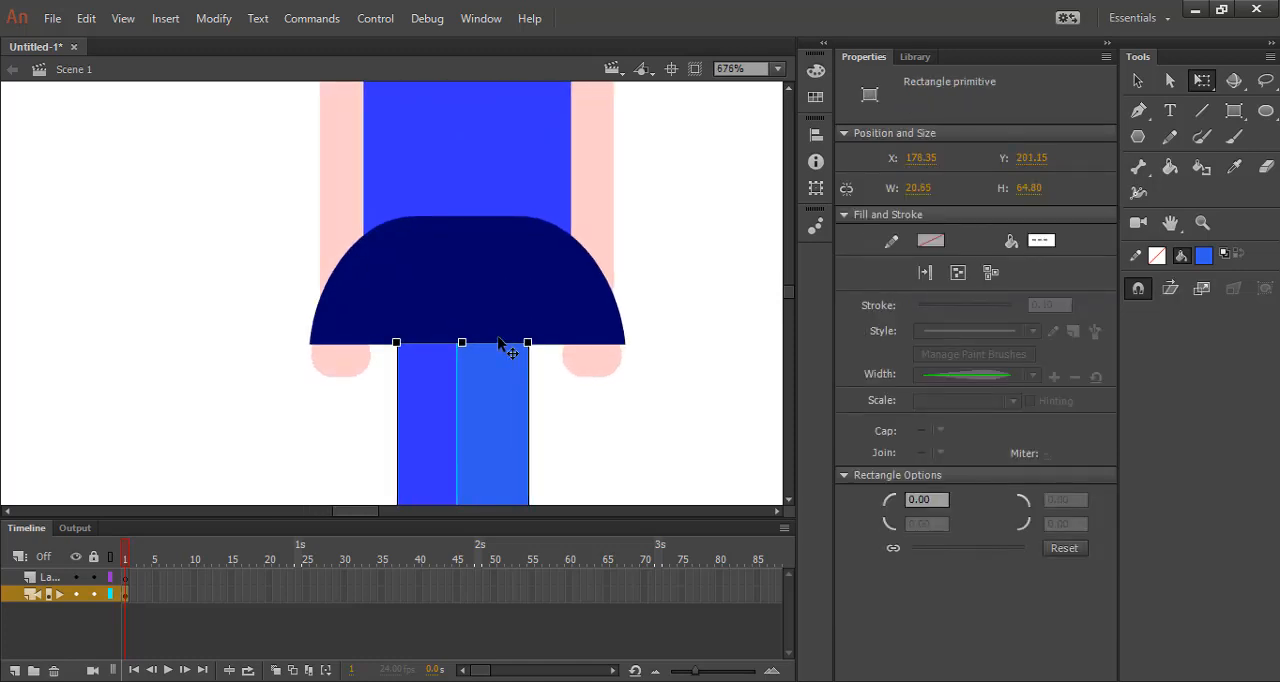
{"action": "left_click", "coordinate": [558, 457]}
{"action": "left_click", "coordinate": [474, 371]}
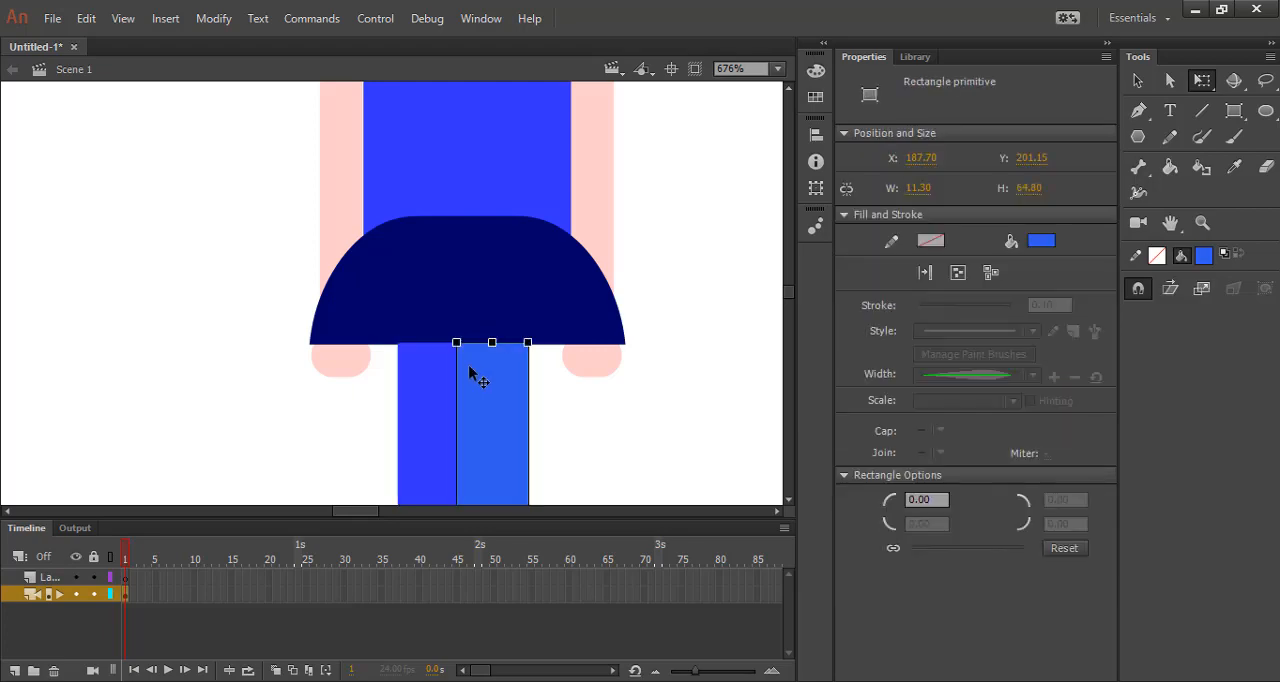
{"action": "left_click", "coordinate": [406, 378], "text": "shift"}
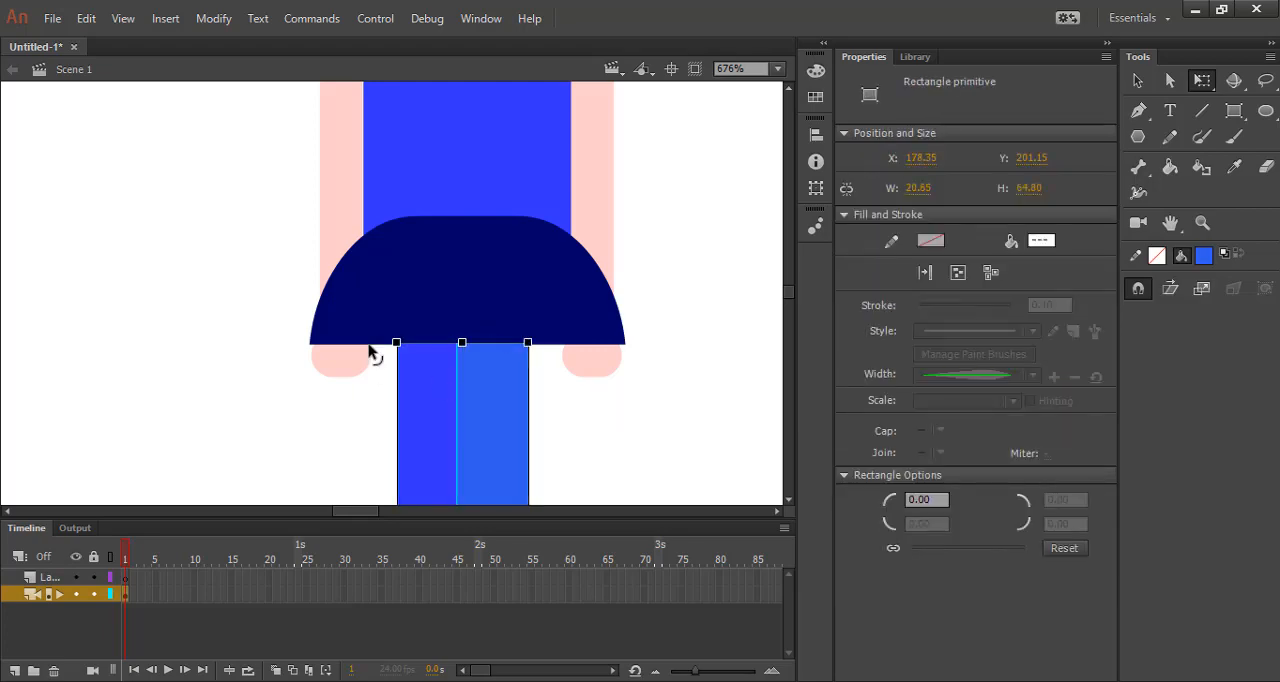
{"action": "left_click", "coordinate": [688, 437]}
Convert the left leg to a drawing object and fill a shadow strip about 3 px tall under the skirt with a darker blue.
{"action": "double_click", "coordinate": [412, 393]}
{"action": "left_click", "coordinate": [700, 385]}
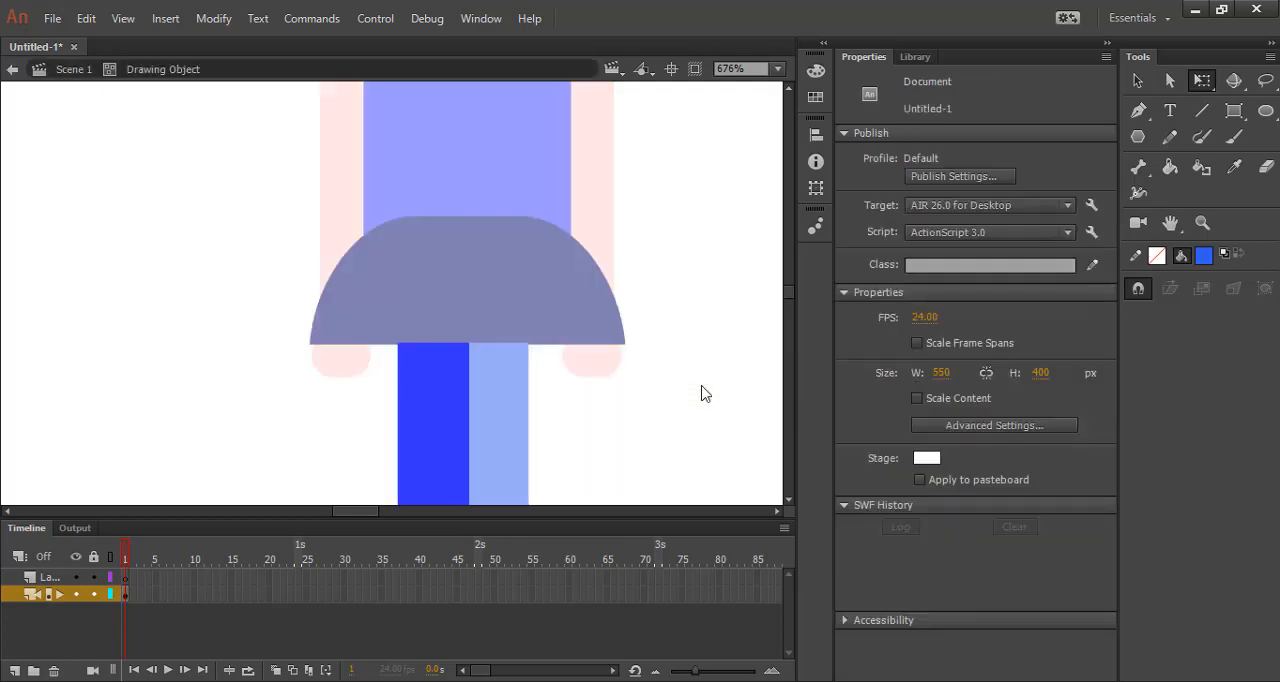
{"action": "left_click_drag", "start_coordinate": [436, 346], "coordinate": [537, 366]}
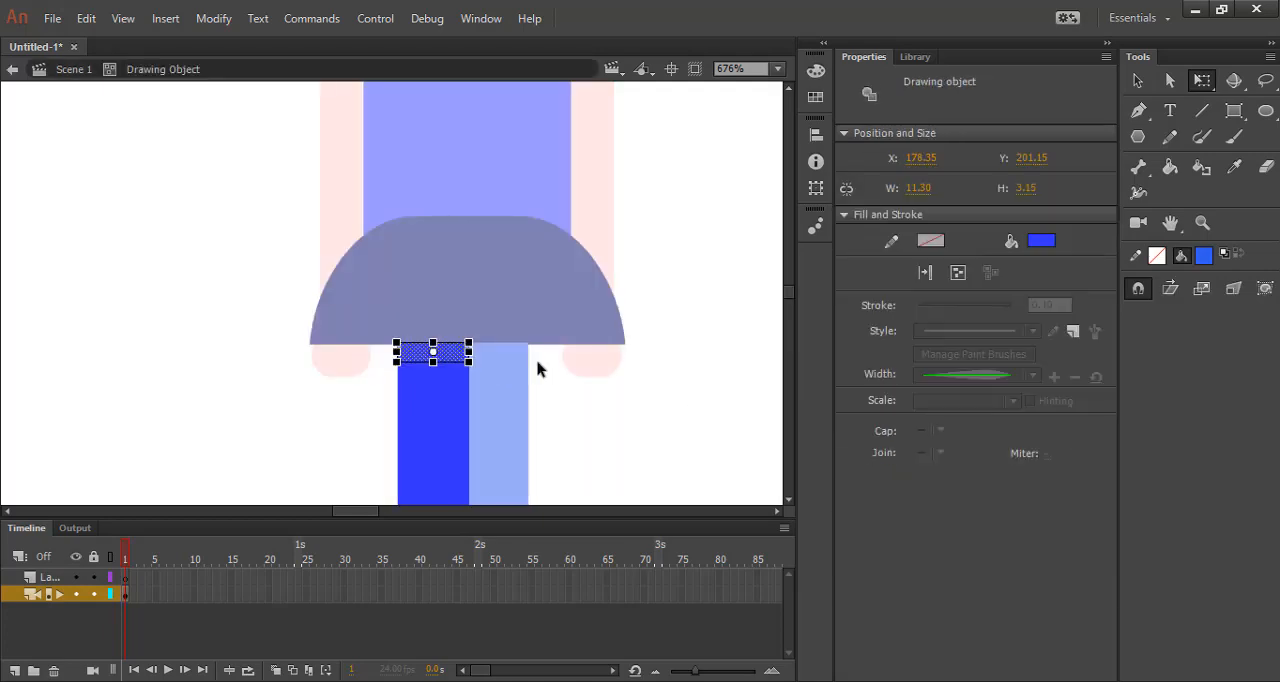
{"action": "left_click", "coordinate": [1048, 246]}
{"action": "left_click", "coordinate": [1015, 257]}
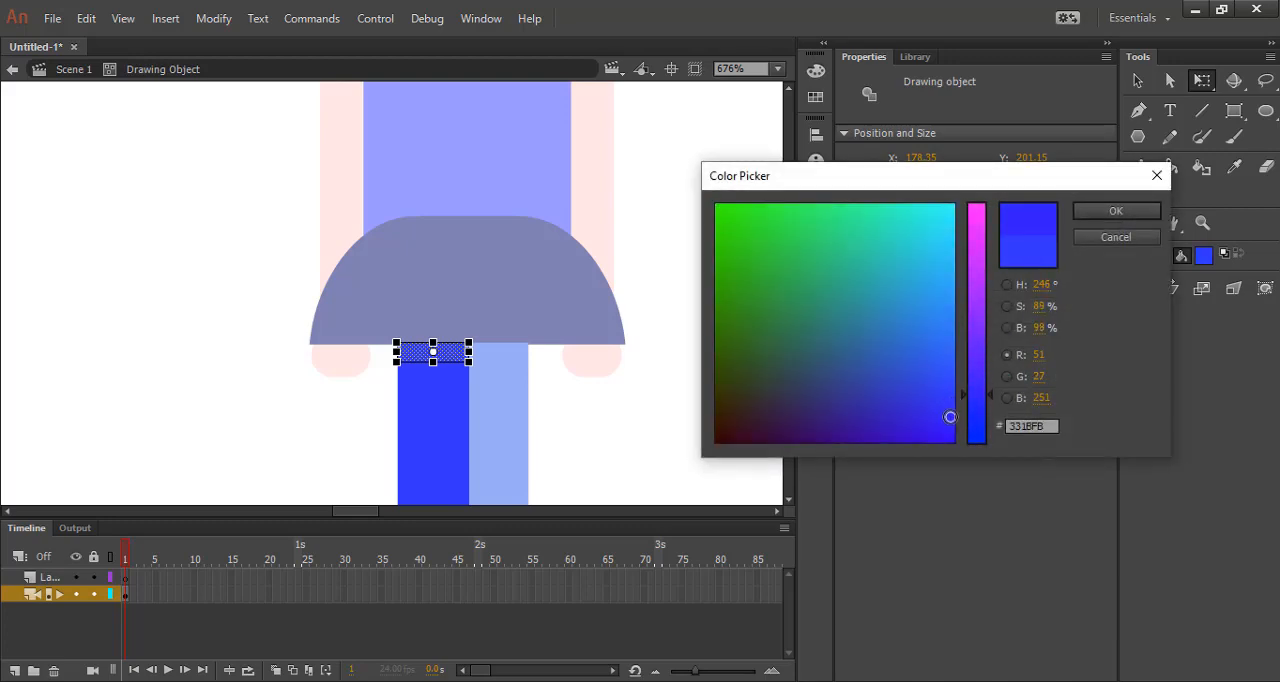
{"action": "left_click", "coordinate": [1114, 211]}
{"action": "left_click", "coordinate": [709, 423]}
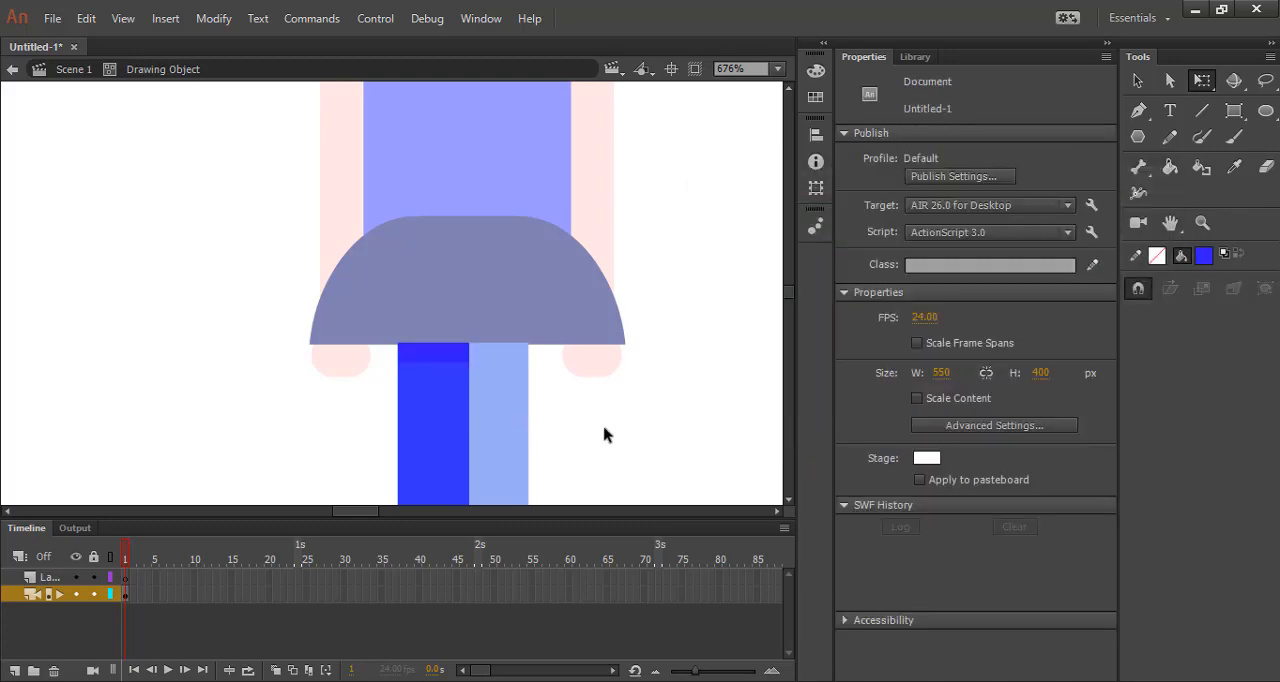
{"action": "double_click", "coordinate": [604, 435]}
Convert the right leg to a drawing object and open it for editing.
{"action": "double_click", "coordinate": [514, 427]}
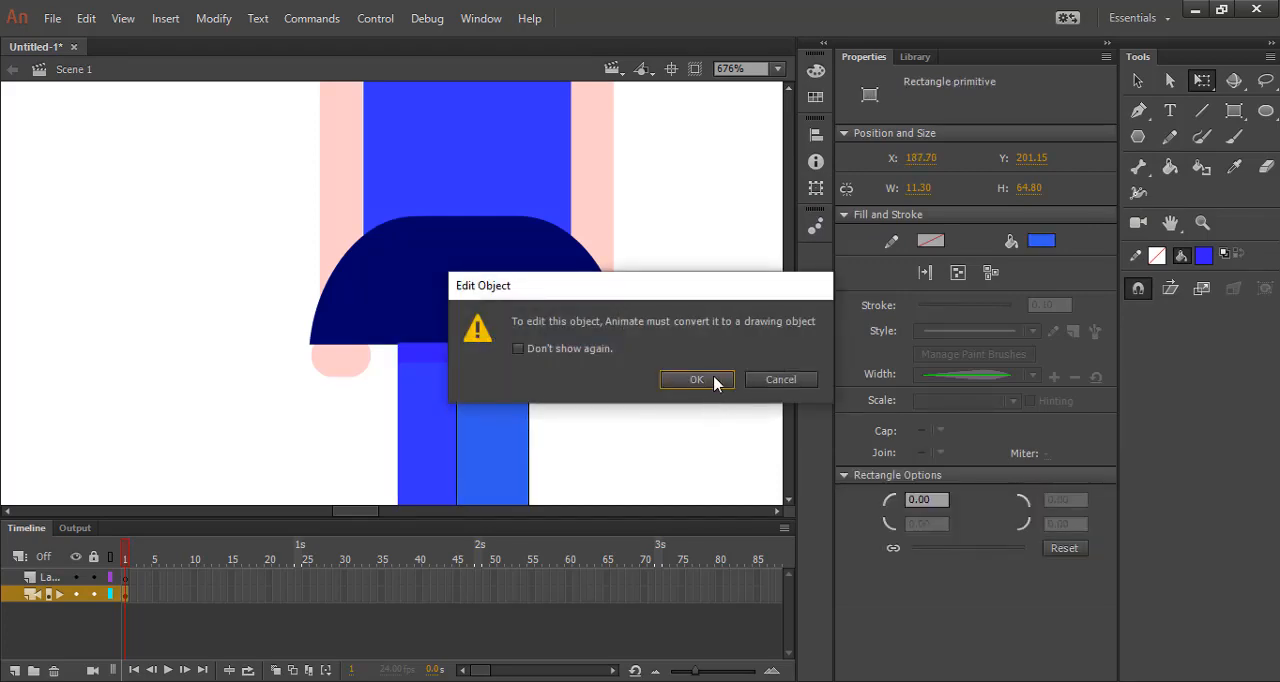
{"action": "left_click", "coordinate": [697, 380]}
{"action": "left_click", "coordinate": [490, 410]}
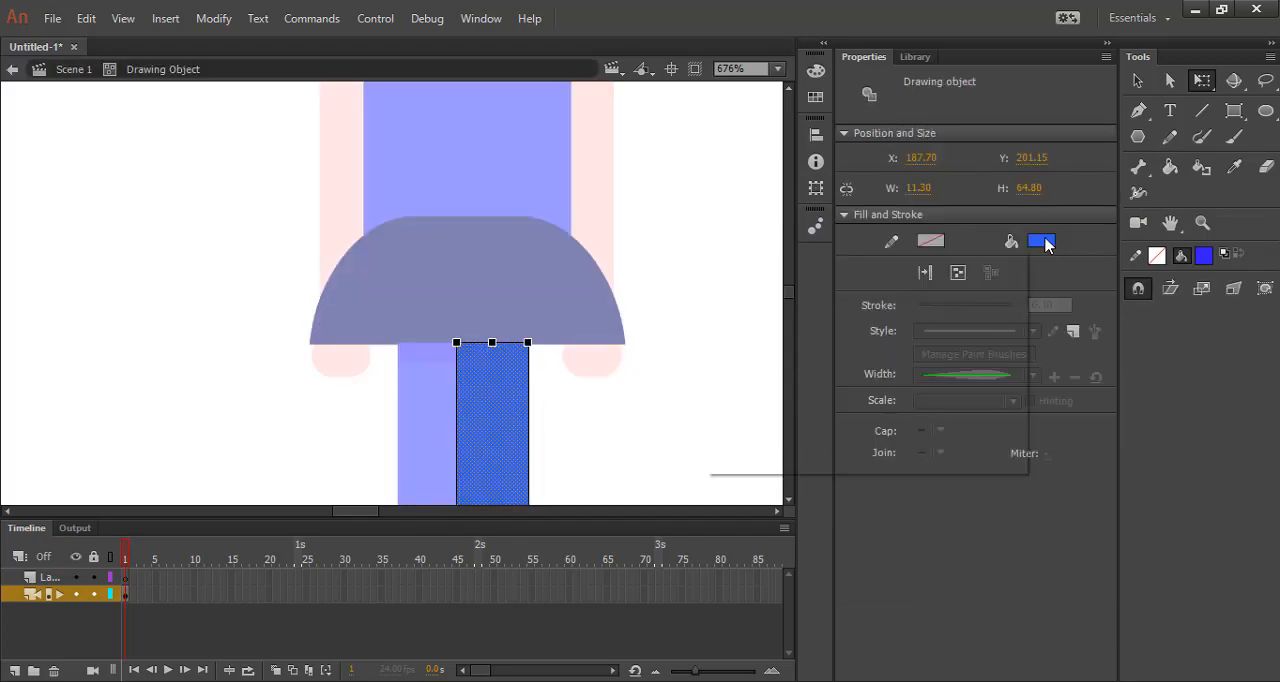
{"action": "left_click", "coordinate": [1043, 240]}
{"action": "left_click", "coordinate": [1010, 262]}
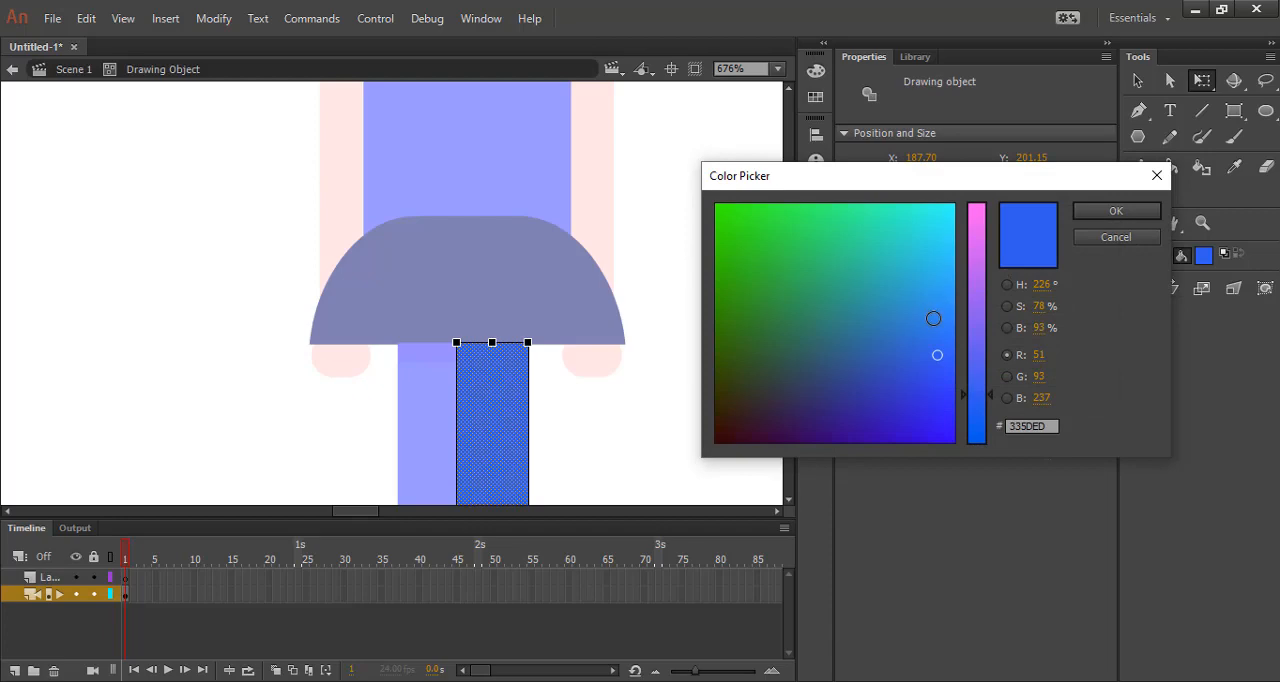
{"action": "left_click", "coordinate": [1115, 236]}
{"action": "left_click", "coordinate": [676, 414]}
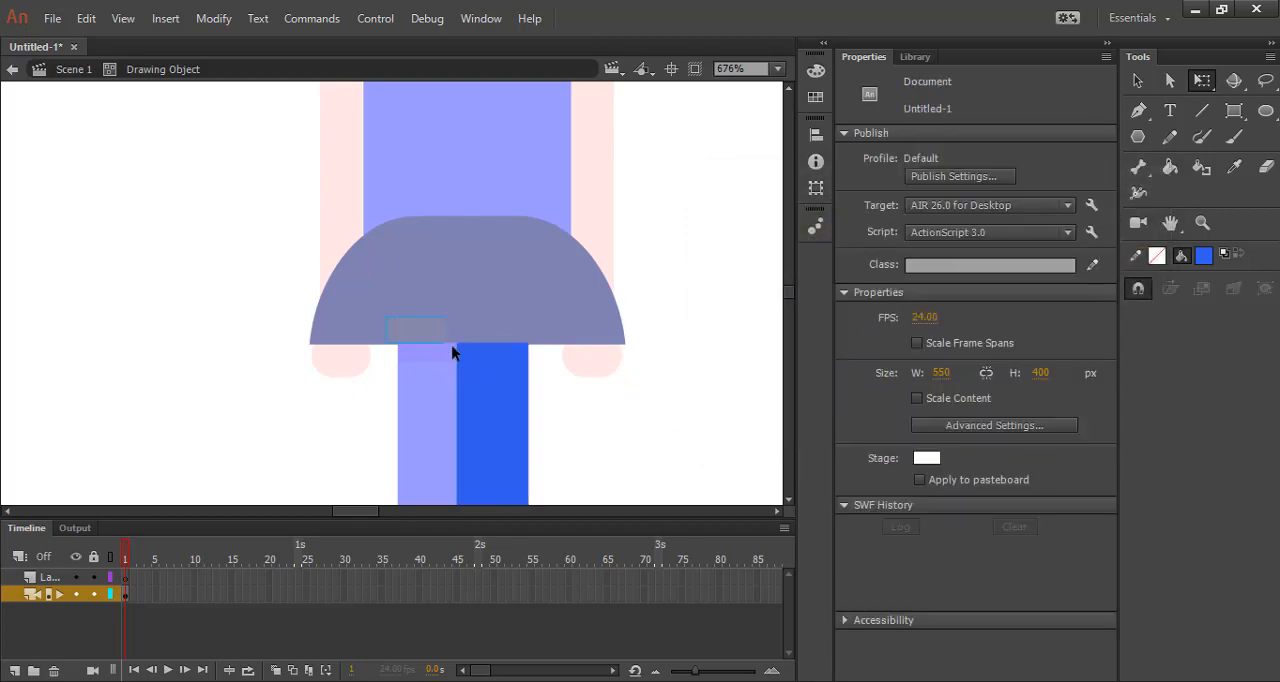
Fill a shadow strip about 3 px tall across the right leg's upper end with a darker blue.
{"action": "left_click_drag", "start_coordinate": [452, 352], "coordinate": [548, 370]}
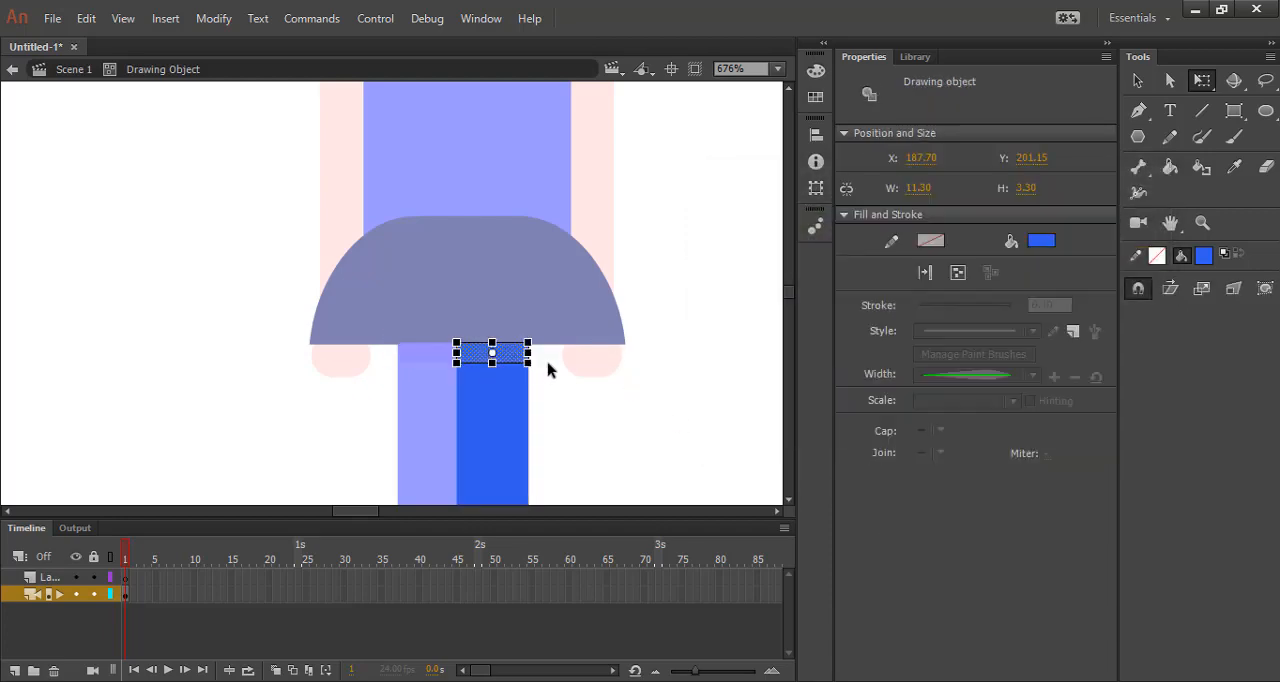
{"action": "left_click", "coordinate": [1045, 248]}
{"action": "left_click", "coordinate": [1015, 260]}
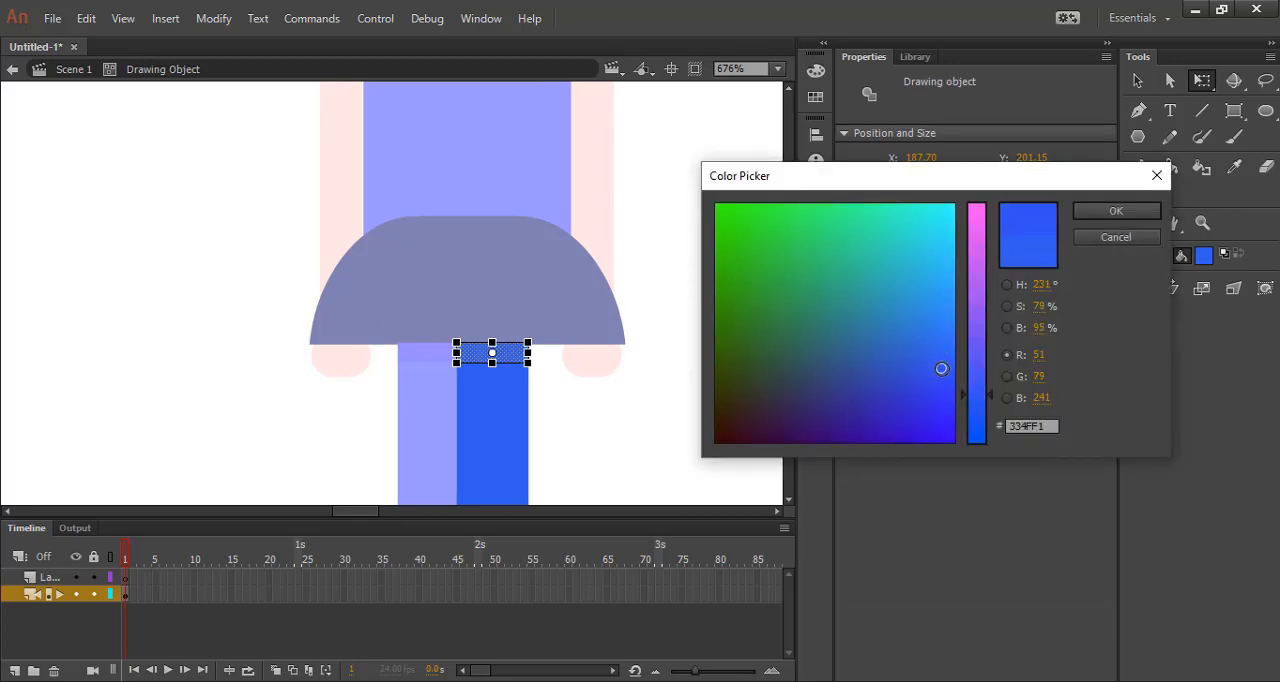
{"action": "left_click", "coordinate": [940, 386]}
{"action": "left_click", "coordinate": [1116, 210]}
{"action": "left_click", "coordinate": [745, 465]}
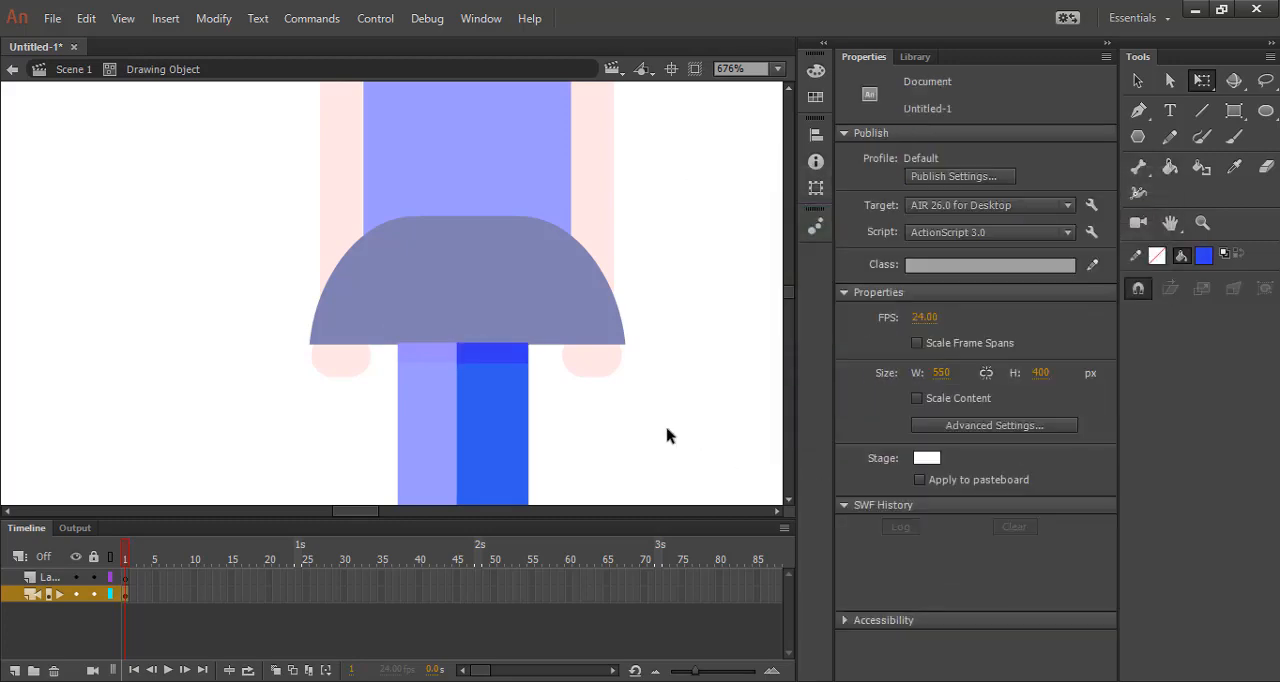
Leave the right leg's drawing object and return to the main scene.
{"action": "double_click", "coordinate": [668, 436]}
{"action": "left_click", "coordinate": [728, 363]}
{"action": "scroll", "coordinate": [652, 284], "scroll_direction": "down", "scroll_amount": 3}
{"action": "scroll", "coordinate": [601, 270], "scroll_direction": "down", "scroll_amount": 2}
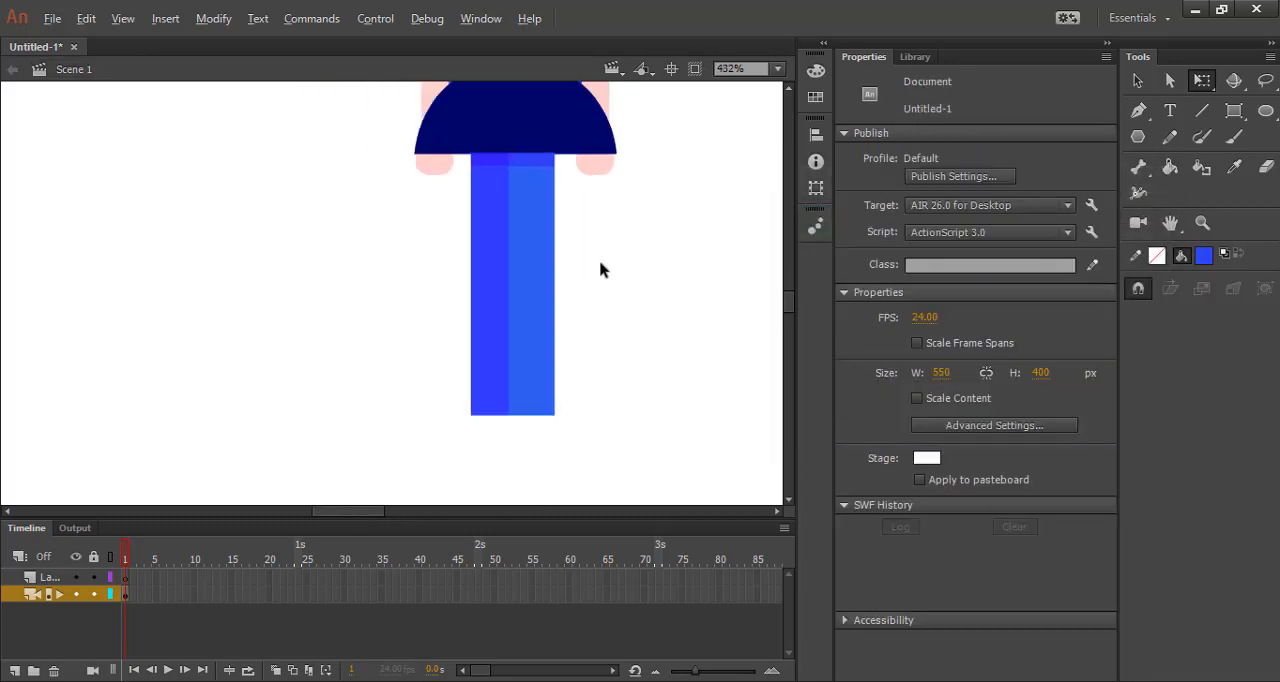
{"action": "scroll", "coordinate": [552, 170], "scroll_direction": "down", "scroll_amount": 1}
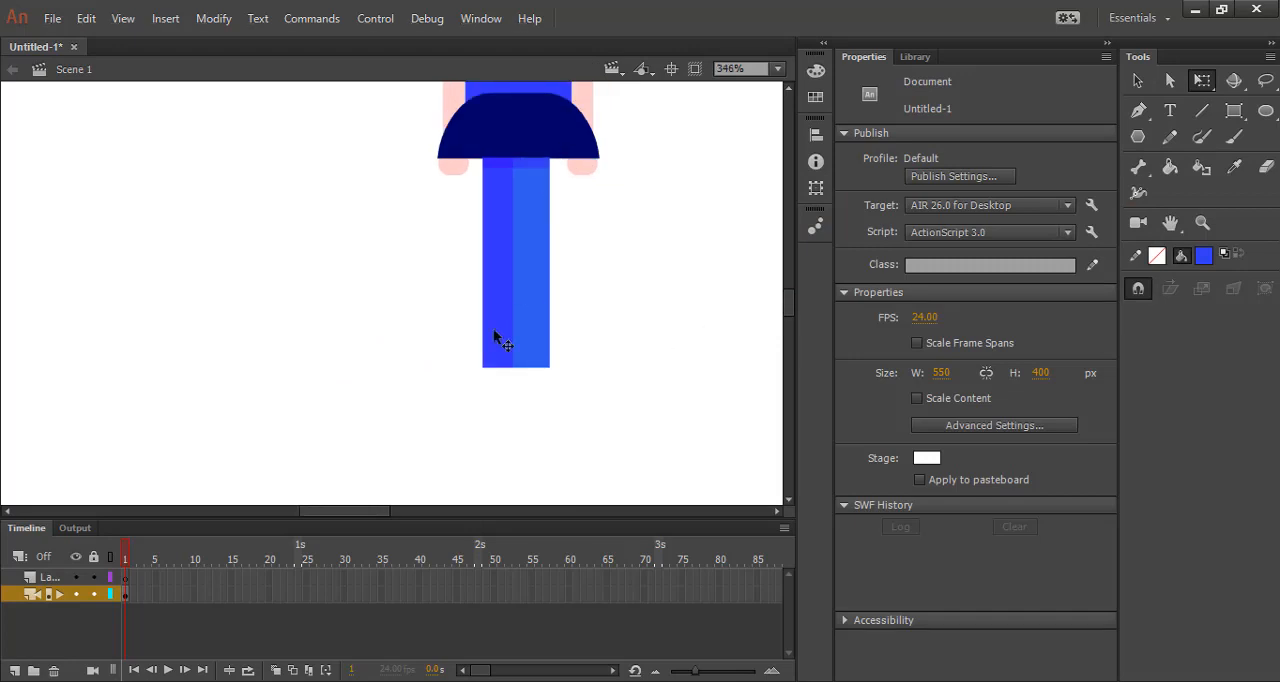
Draw a blue rounded rectangle primitive about 11.75 by 10.05 px with corner radius 50.40 over the right leg's lower end.
{"action": "scroll", "coordinate": [500, 365], "scroll_direction": "up", "scroll_amount": 2}
{"action": "scroll", "coordinate": [530, 398], "scroll_direction": "up", "scroll_amount": 1}
{"action": "scroll", "coordinate": [549, 394], "scroll_direction": "down", "scroll_amount": 1}
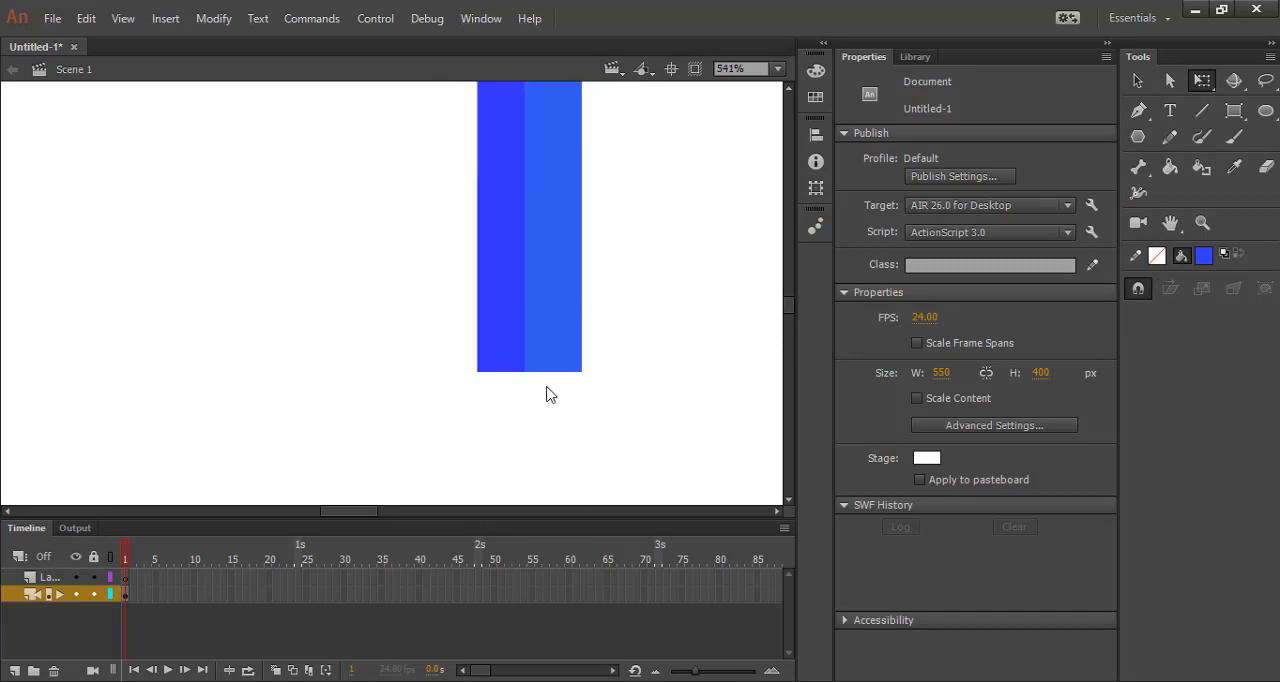
{"action": "scroll", "coordinate": [511, 263], "scroll_direction": "down", "scroll_amount": 1}
{"action": "scroll", "coordinate": [515, 263], "scroll_direction": "up", "scroll_amount": 1}
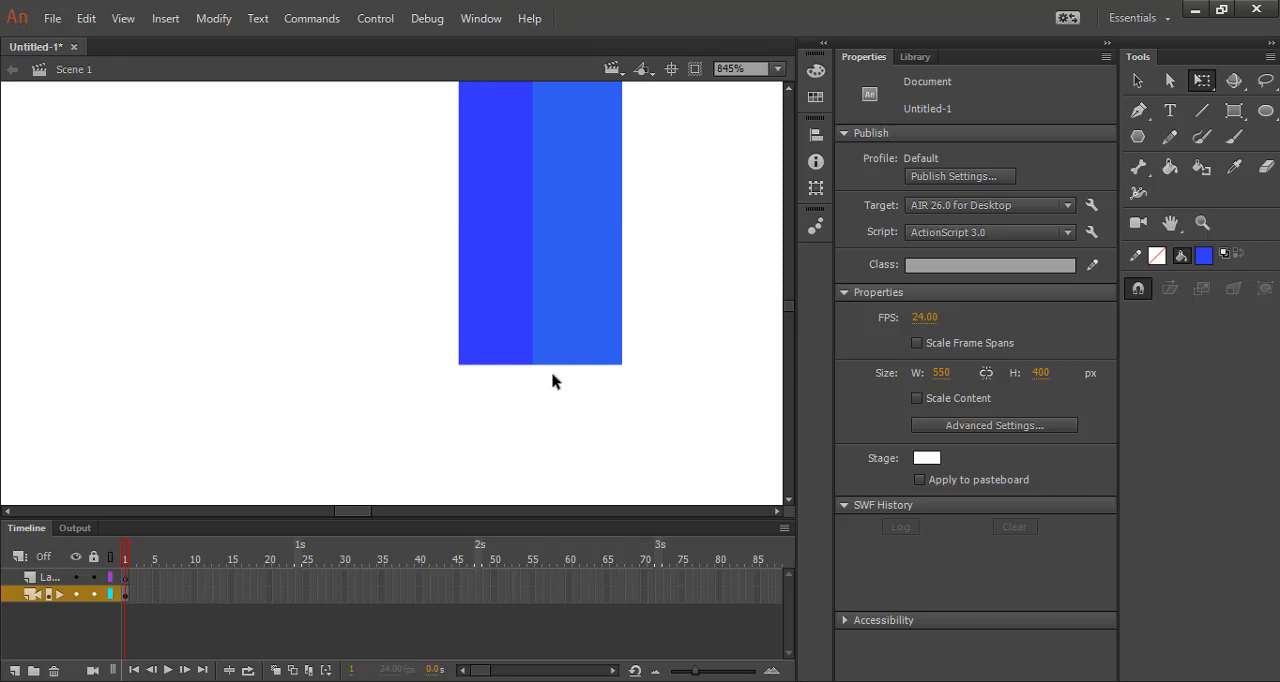
{"action": "left_click", "coordinate": [1234, 110]}
{"action": "left_click_drag", "start_coordinate": [968, 466], "coordinate": [997, 466]}
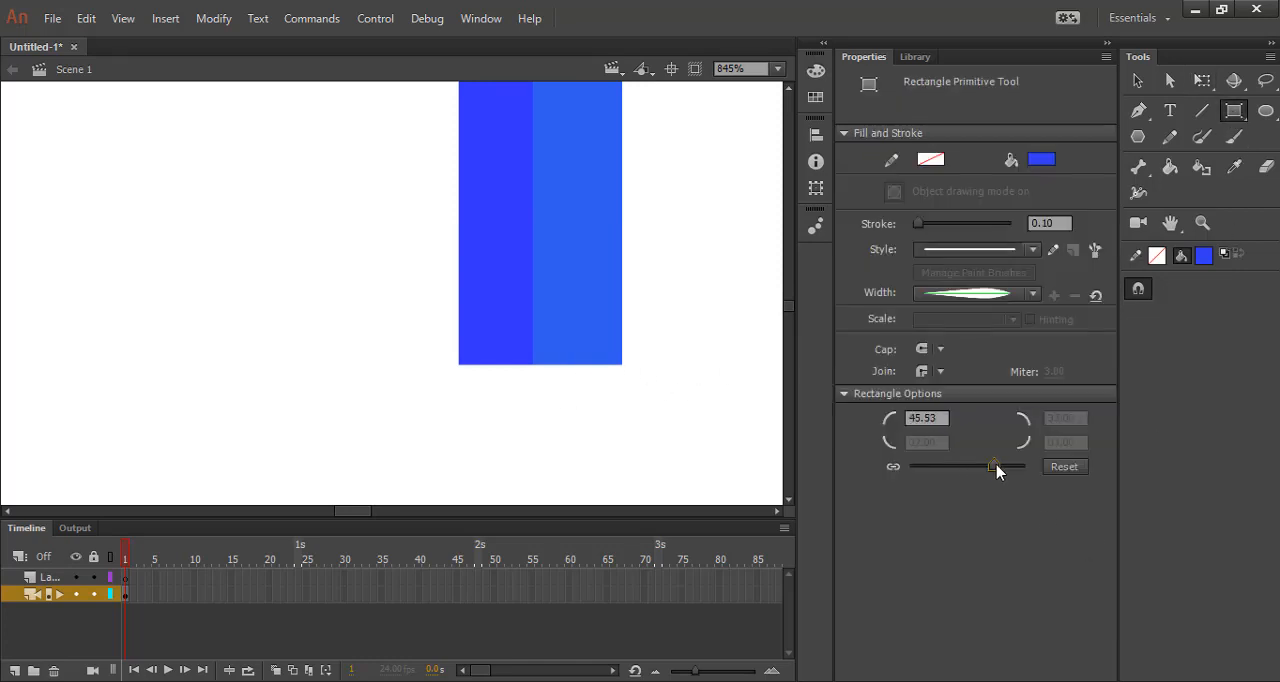
{"action": "mouse_move", "coordinate": [538, 343]}
{"action": "left_mouse_down"}
{"action": "mouse_move", "coordinate": [626, 388]}
{"action": "mouse_move", "coordinate": [625, 418]}
{"action": "left_mouse_up"}
Nudge the rounded shoe shape to about X 187.50, Y 261.80 so it lines up with the right leg's lower end.
{"action": "left_click", "coordinate": [1140, 82]}
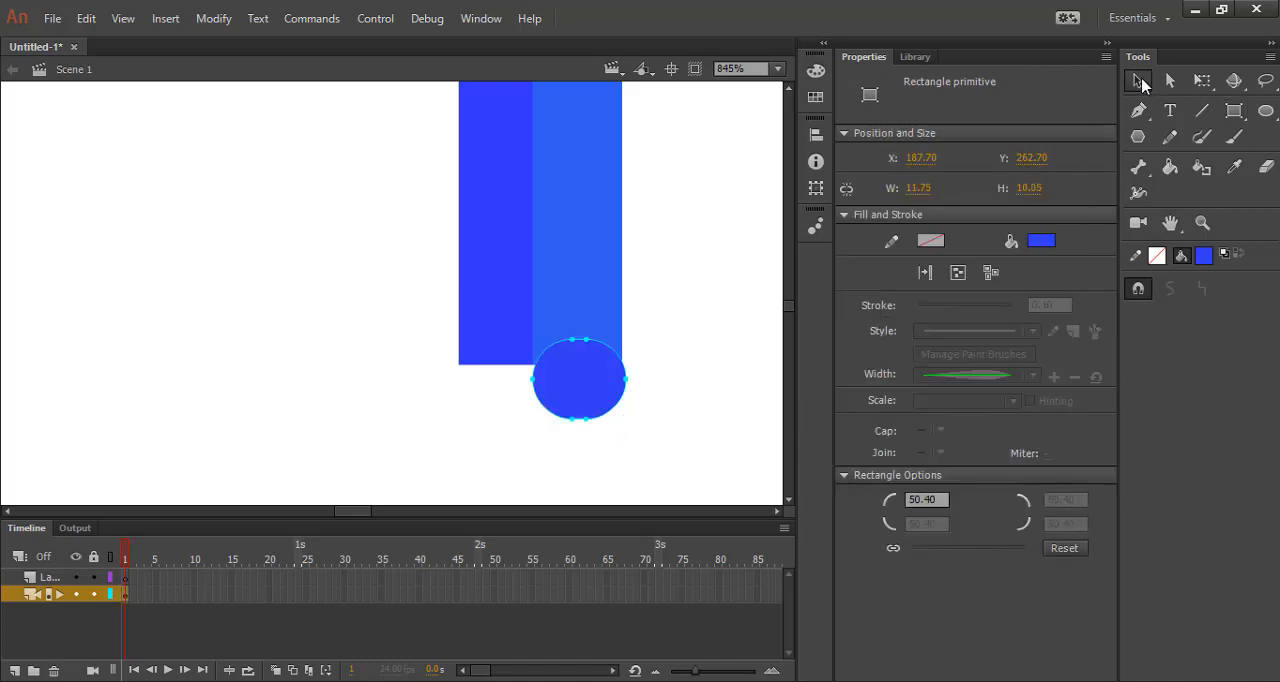
{"action": "left_click", "coordinate": [1214, 84]}
{"action": "scroll", "coordinate": [573, 376], "scroll_direction": "up", "scroll_amount": 2}
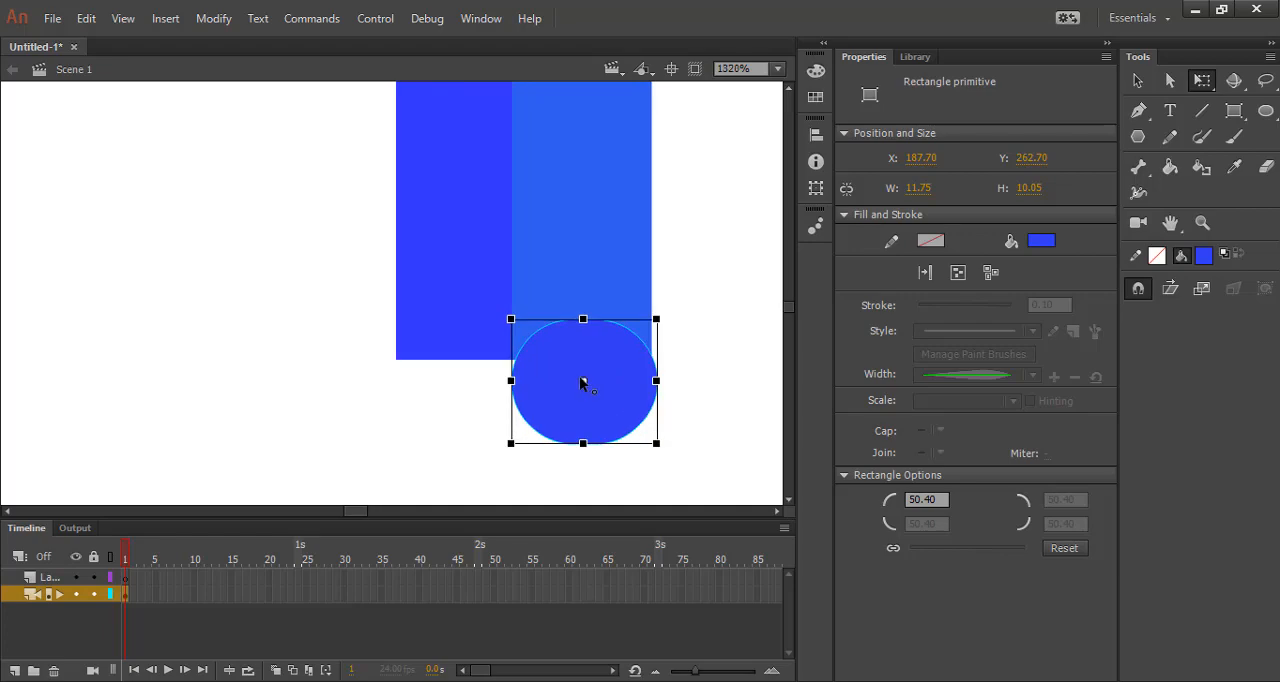
{"action": "key", "text": "Up"}
{"action": "key", "text": "Up"}
{"action": "key", "text": "Up"}
{"action": "key", "text": "Up"}
{"action": "key", "text": "Up"}
{"action": "key", "text": "Up"}
{"action": "key", "text": "Up"}
{"action": "key", "text": "Up"}
{"action": "key", "text": "Up"}
{"action": "key", "text": "Up"}
{"action": "key", "text": "Left"}
{"action": "key", "text": "Left"}
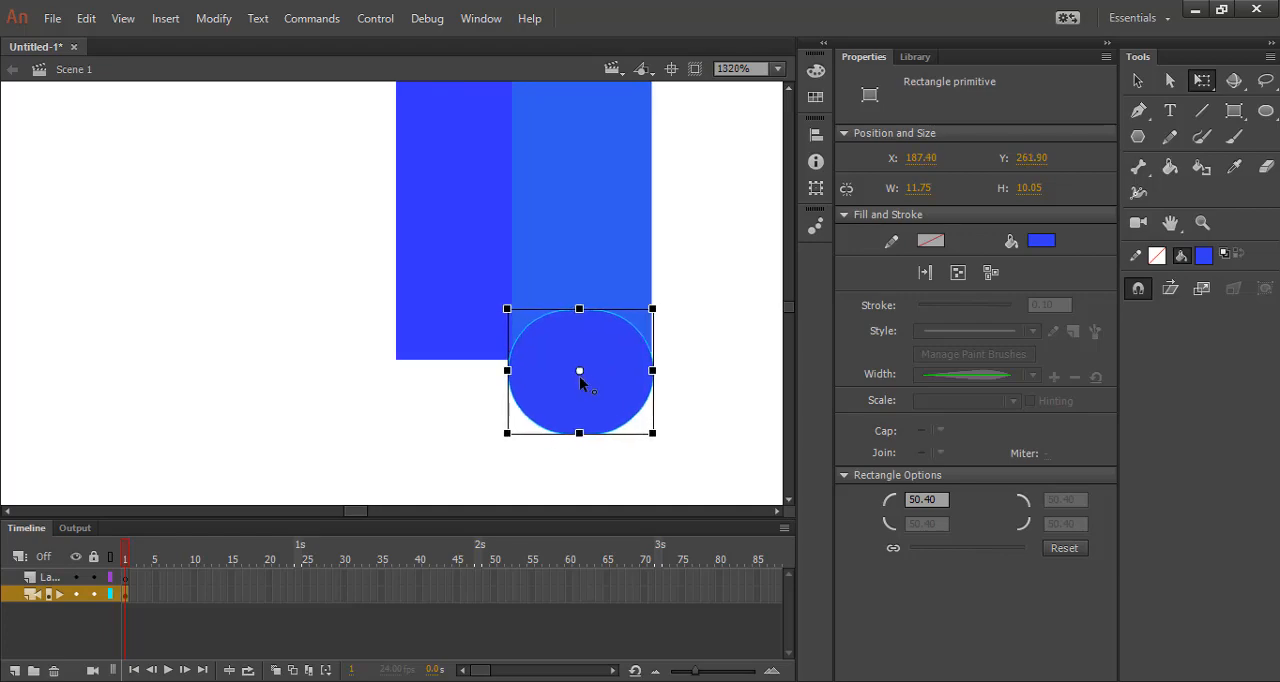
{"action": "key", "text": "Up"}
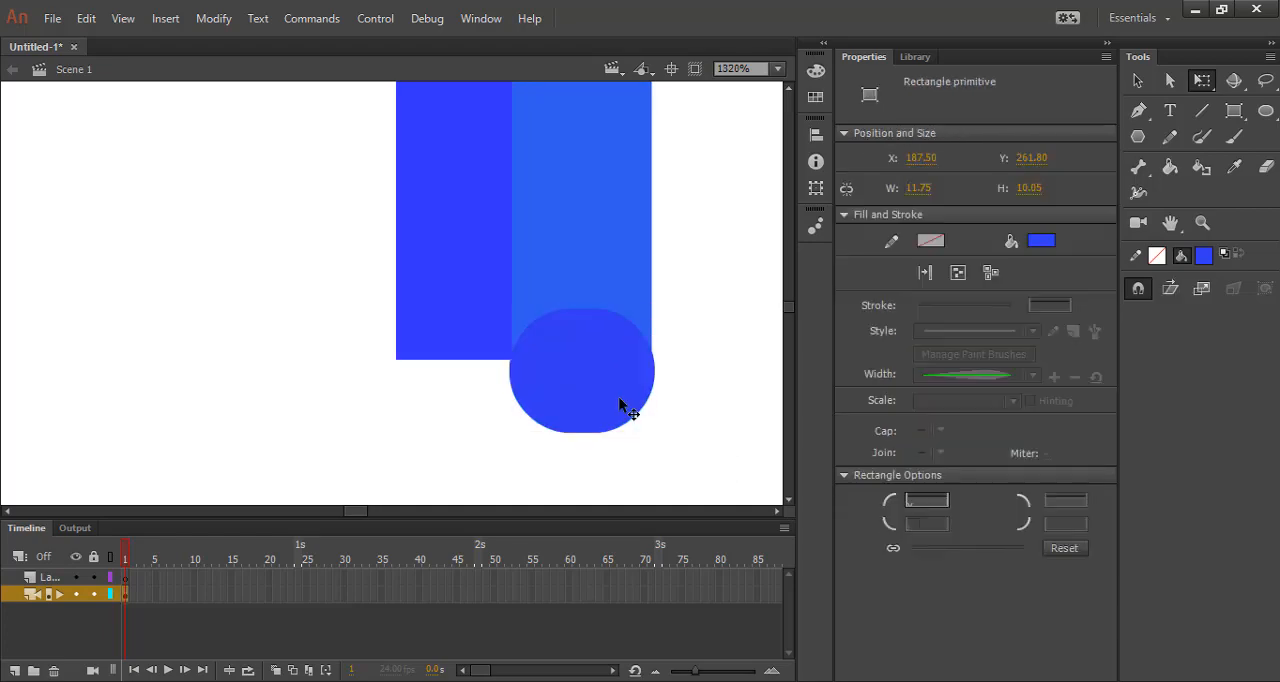
Convert the rounded shoe shape to a drawing object, delete its lower half and nudge the remaining dome up slightly.
{"action": "double_click", "coordinate": [623, 406]}
{"action": "left_click", "coordinate": [665, 383]}
{"action": "left_click_drag", "start_coordinate": [687, 461], "coordinate": [477, 373]}
{"action": "key", "text": "Delete"}
{"action": "double_click", "coordinate": [669, 471]}
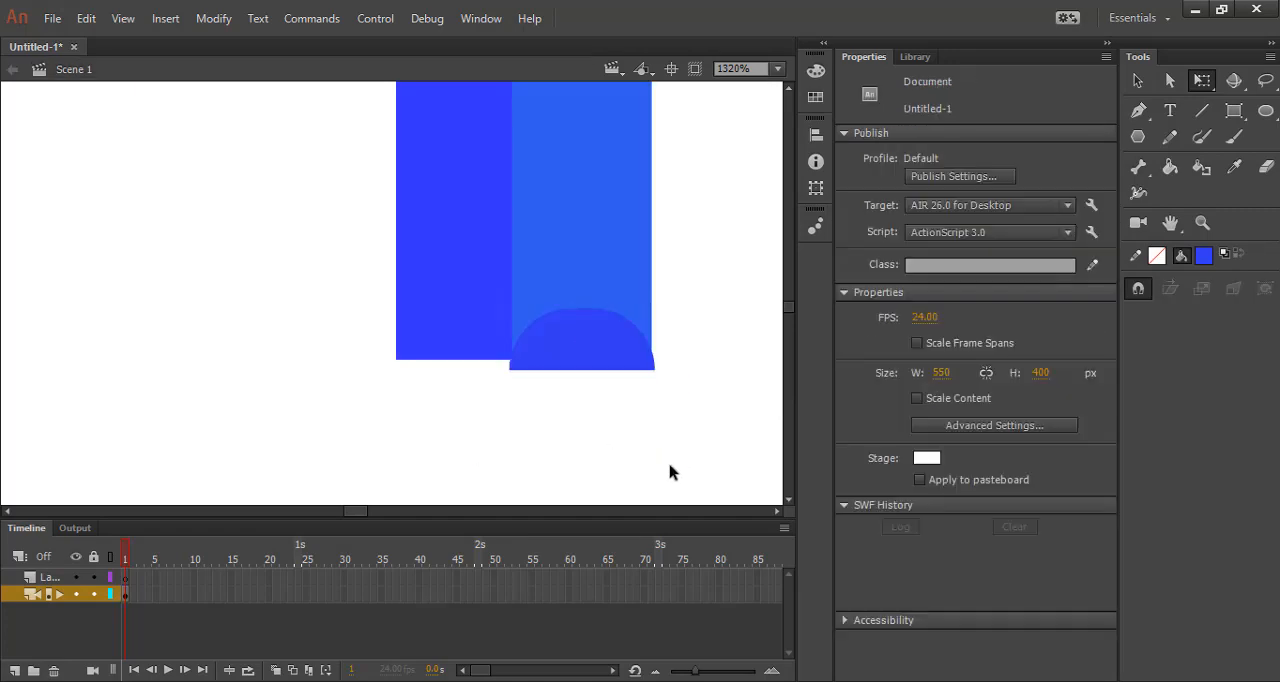
{"action": "left_click", "coordinate": [620, 362]}
{"action": "left_click", "coordinate": [640, 414]}
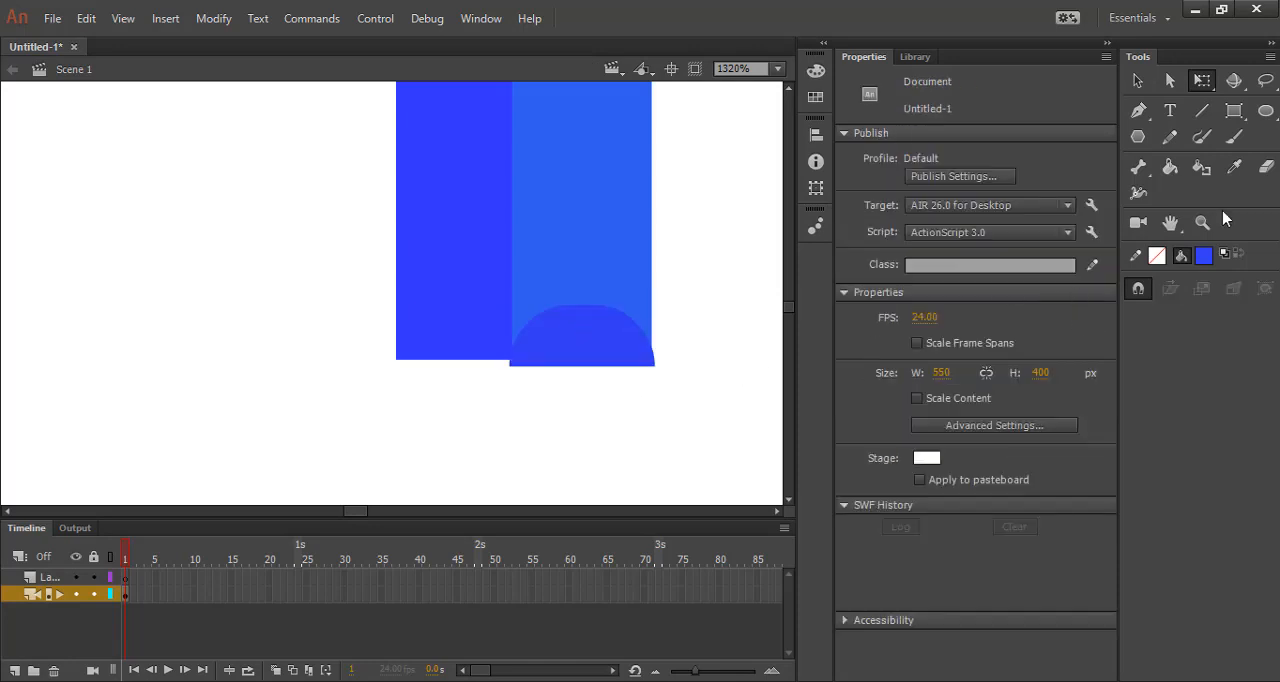
Draw a rounded sole about 12.3 by 2.95 px with corner radius 68.25 directly beneath the shoe dome and open its fill colour choices.
{"action": "key", "text": "r"}
{"action": "left_click_drag", "start_coordinate": [988, 467], "coordinate": [1020, 467]}
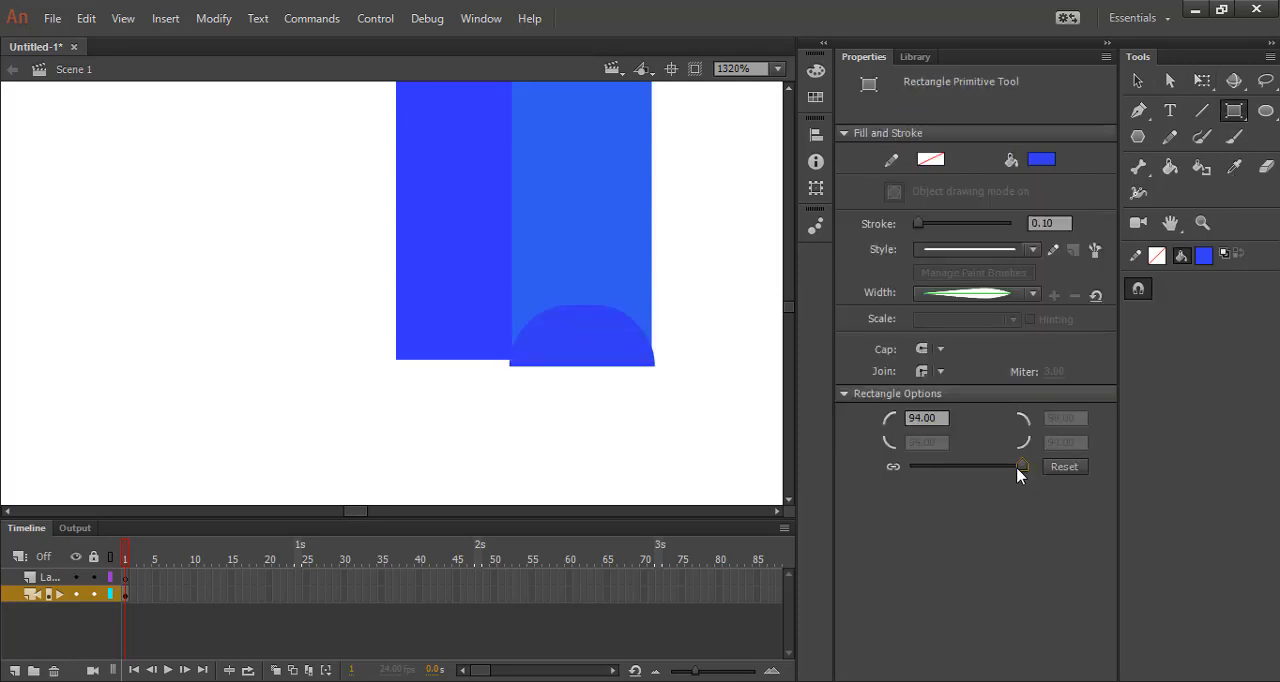
{"action": "left_click_drag", "start_coordinate": [510, 368], "coordinate": [662, 405]}
{"action": "left_click", "coordinate": [1043, 244]}
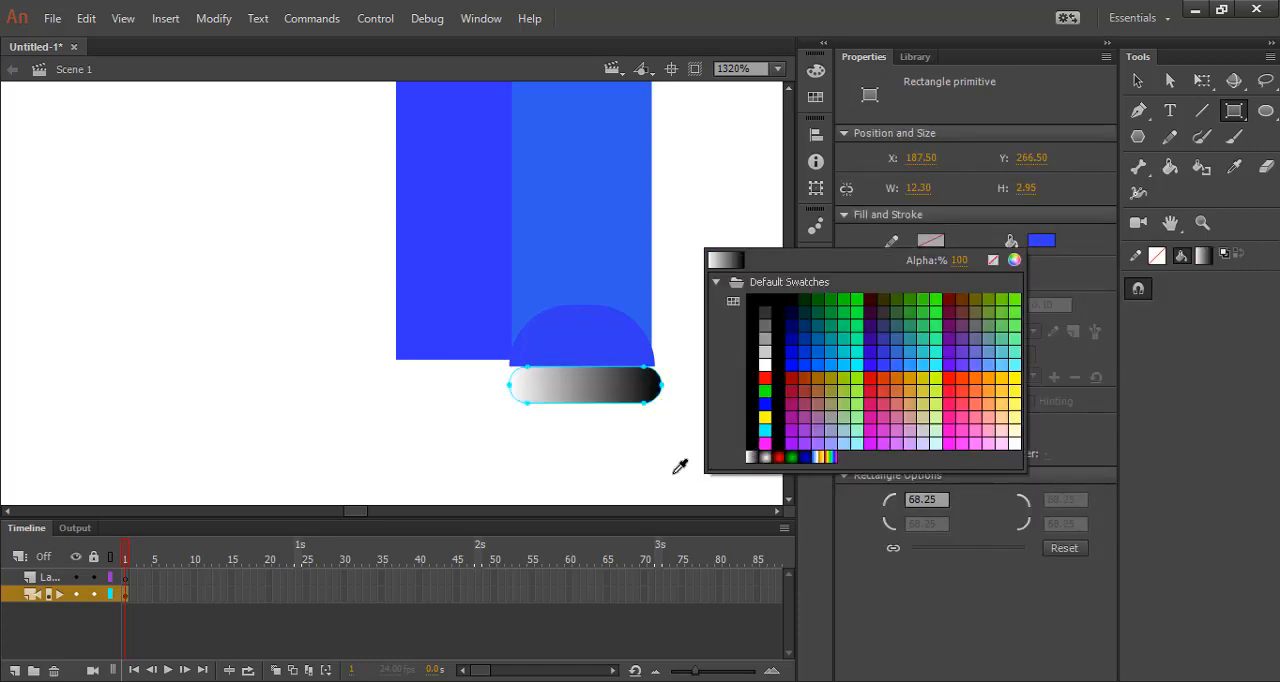
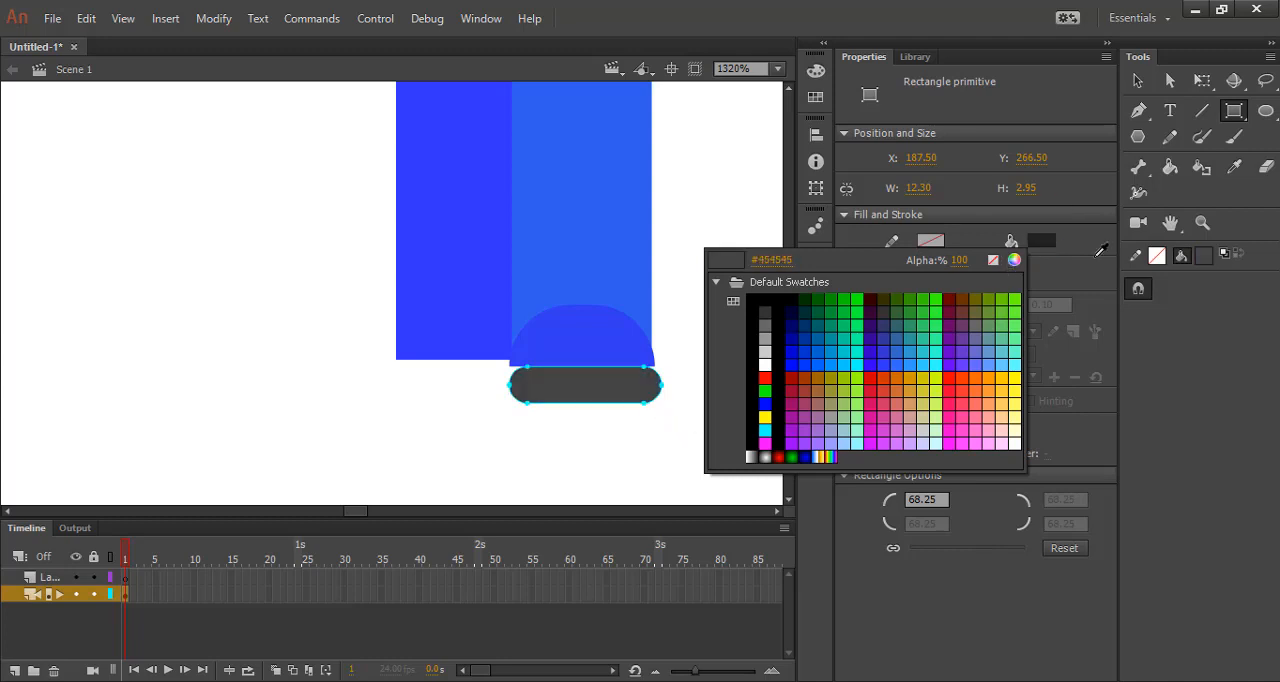
Recolour the shoe dome on the right leg to a brighter light blue, leaving the sole's fill as it was.
{"action": "left_click", "coordinate": [1040, 263]}
{"action": "key", "text": "ctrl+z"}
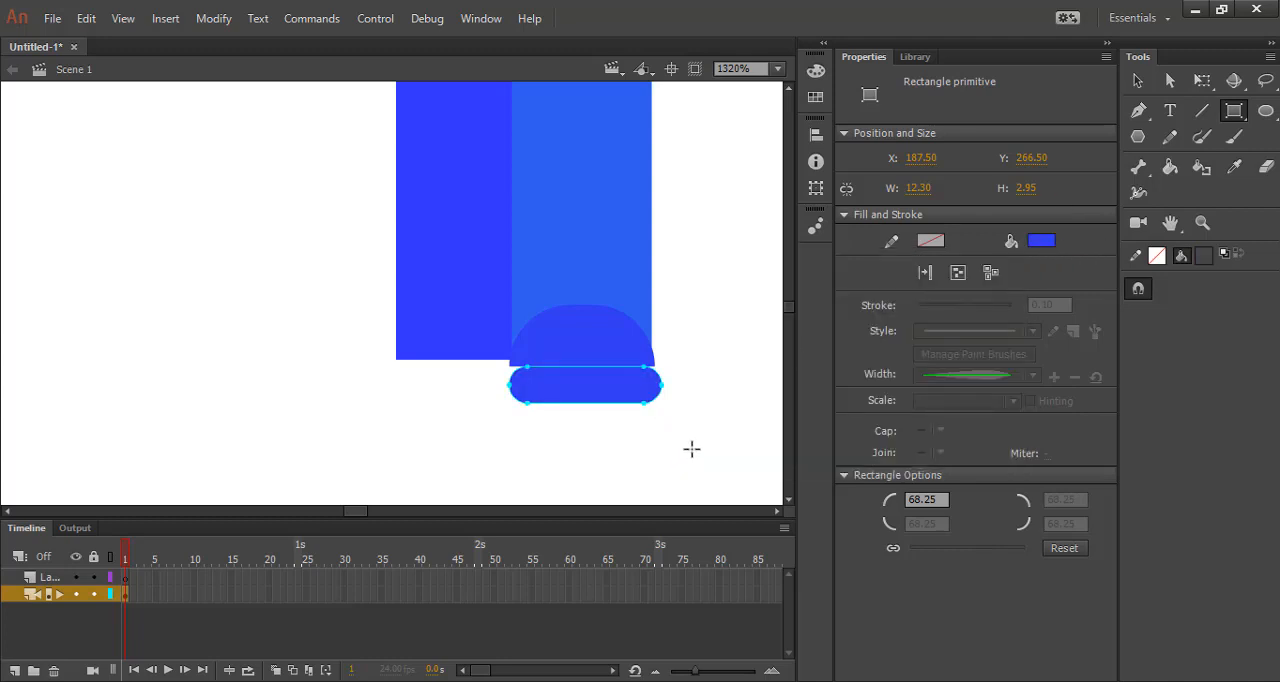
{"action": "left_click", "coordinate": [1137, 80]}
{"action": "left_click", "coordinate": [760, 379]}
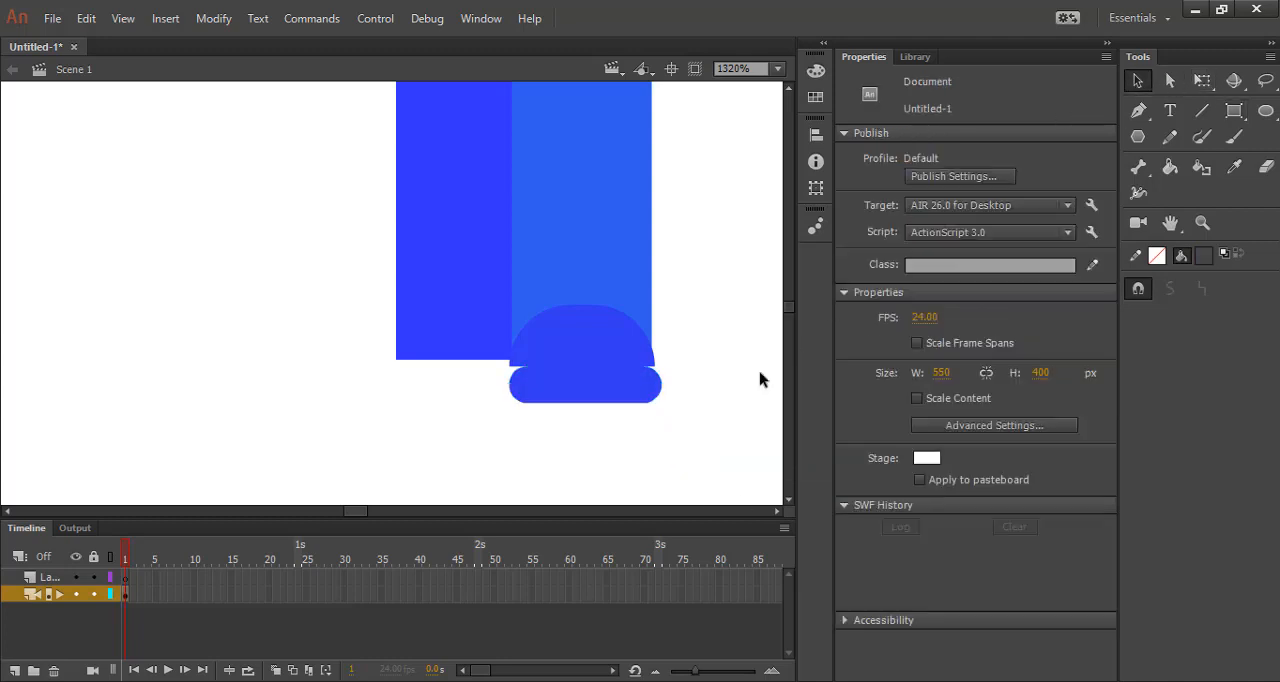
{"action": "left_click", "coordinate": [614, 347]}
{"action": "left_click", "coordinate": [1040, 240]}
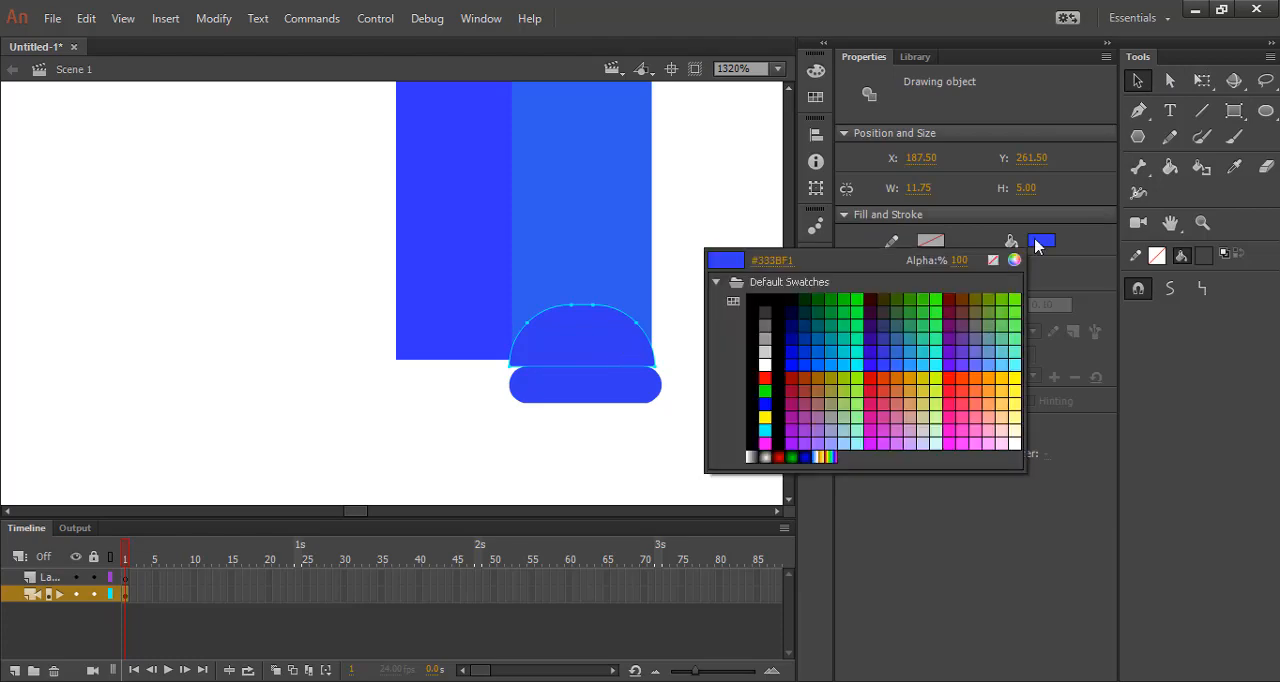
{"action": "left_click", "coordinate": [846, 360]}
Move the sole up to about X 187.35, Y 265.05 so it overlaps the shoe dome's lower edge.
{"action": "left_click_drag", "start_coordinate": [621, 398], "coordinate": [607, 381]}
{"action": "left_click", "coordinate": [684, 393]}
{"action": "left_click", "coordinate": [608, 376]}
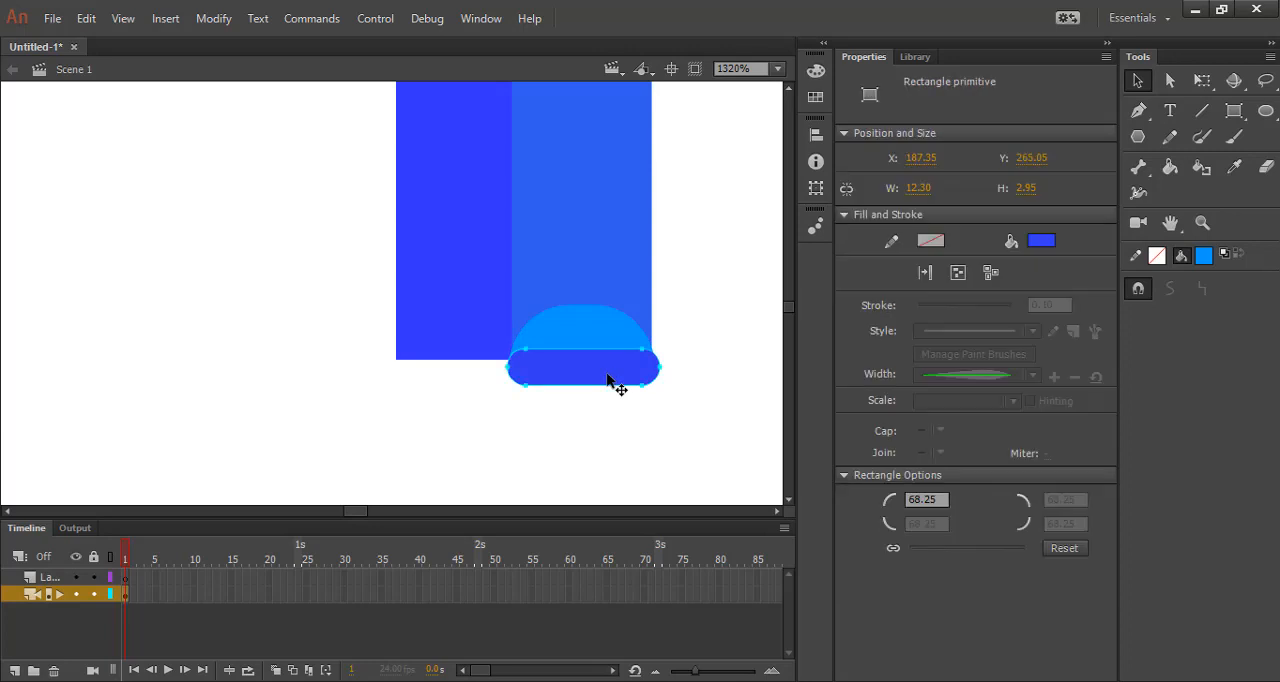
{"action": "scroll", "coordinate": [612, 380], "scroll_direction": "up", "scroll_amount": 3}
{"action": "left_click", "coordinate": [678, 420]}
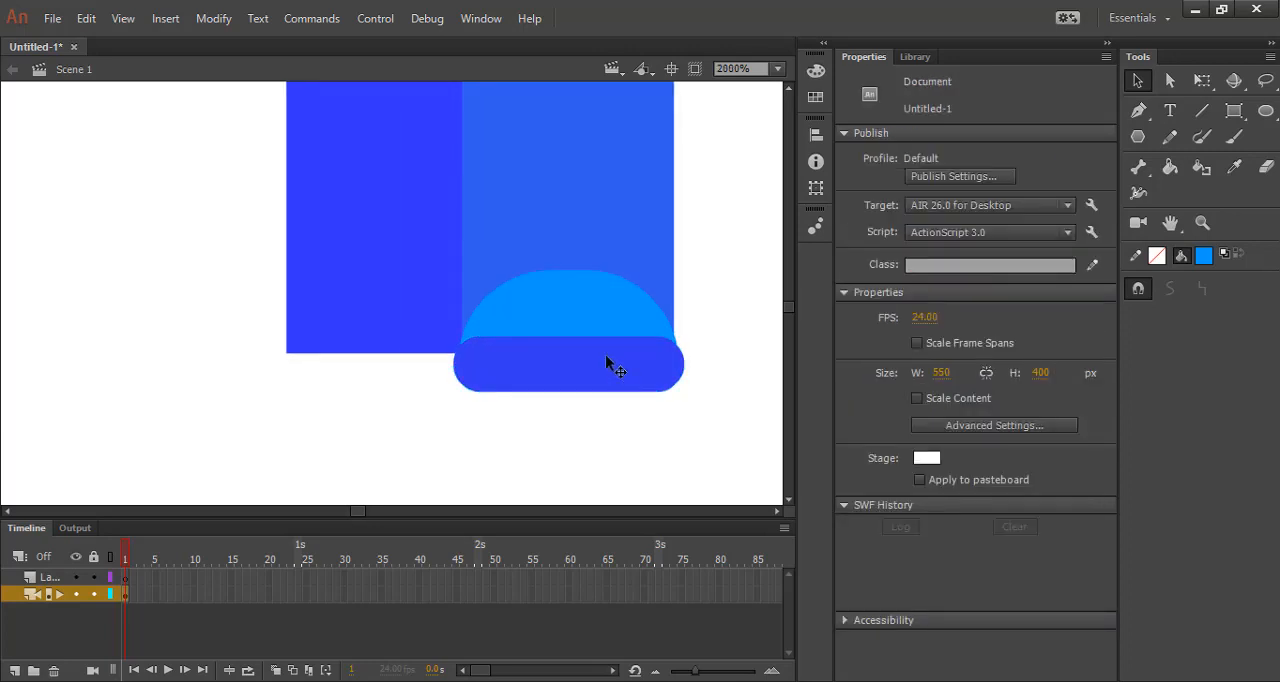
Place the shoe's dome and sole at the left leg's lower end, with a matching copy on the right leg.
{"action": "left_click", "coordinate": [595, 308]}
{"action": "left_click_drag", "start_coordinate": [586, 364], "coordinate": [410, 368]}
{"action": "left_click", "coordinate": [506, 443]}
{"action": "left_click", "coordinate": [419, 360]}
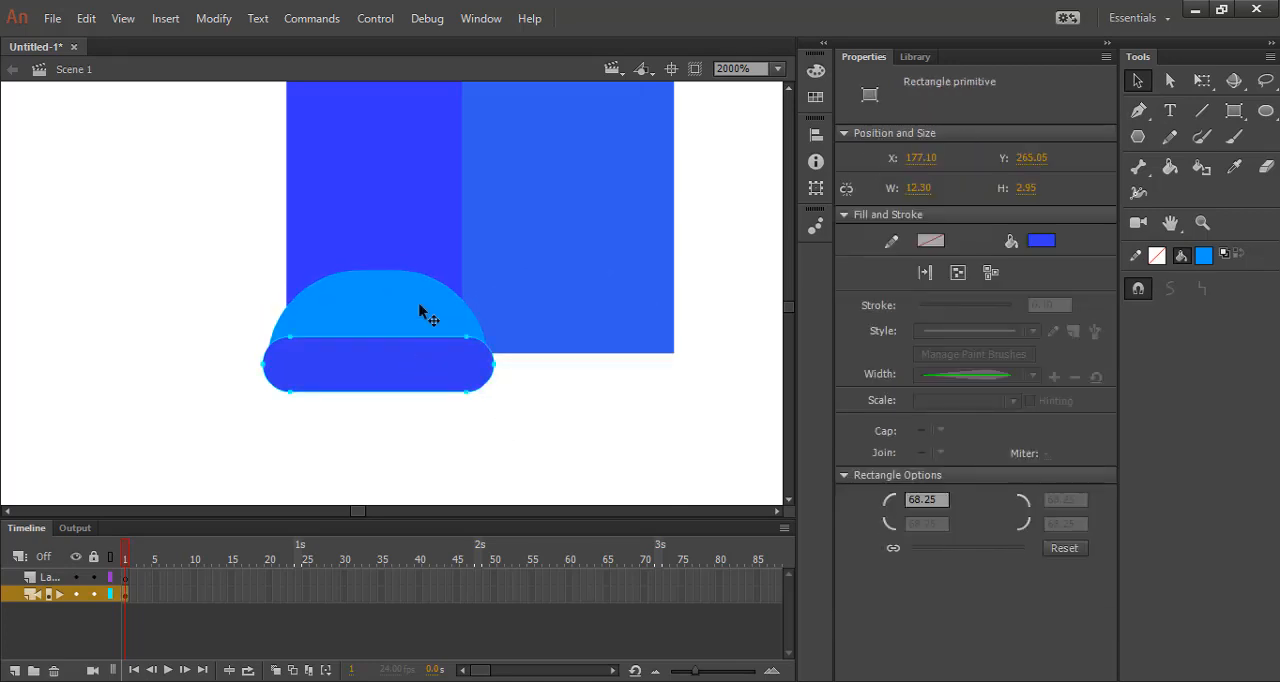
{"action": "left_click", "coordinate": [420, 312], "text": "shift"}
{"action": "left_click_drag", "start_coordinate": [428, 383], "coordinate": [620, 387]}
Send the left shoe's dome and sole backward in the stacking order, behind the right leg.
{"action": "left_click", "coordinate": [371, 360]}
{"action": "left_click", "coordinate": [378, 318], "text": "shift"}
{"action": "right_click", "coordinate": [378, 318]}
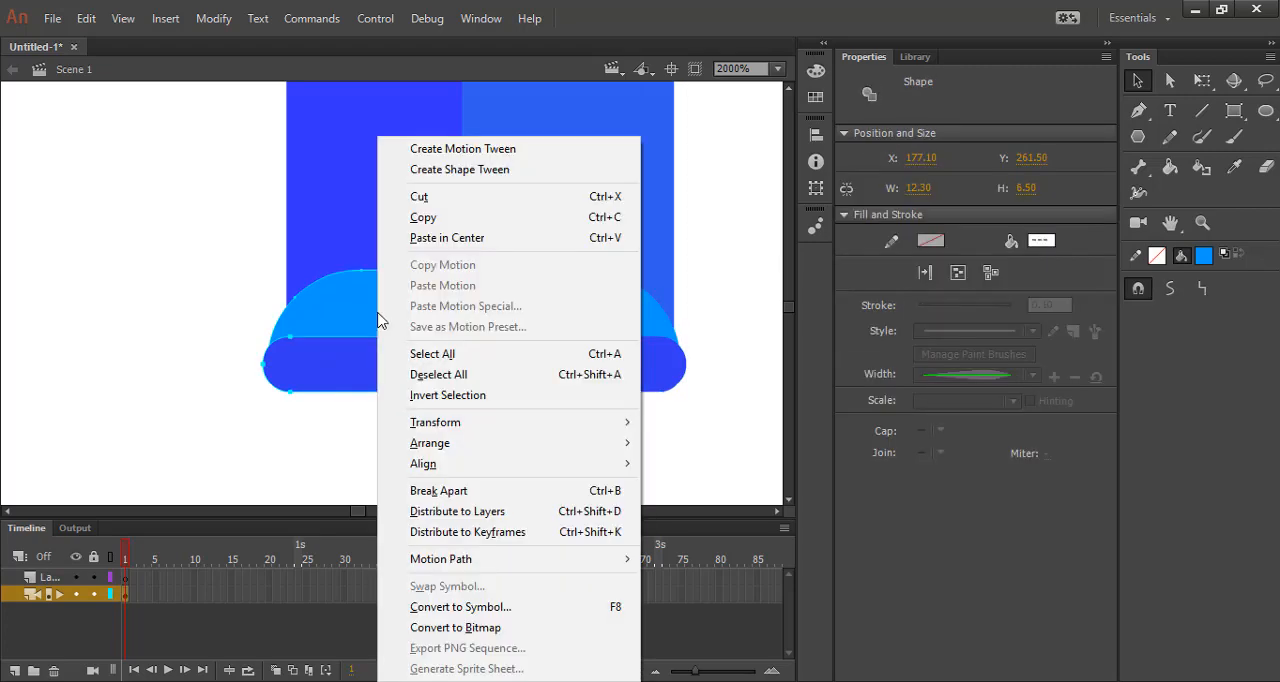
{"action": "mouse_move", "coordinate": [535, 445]}
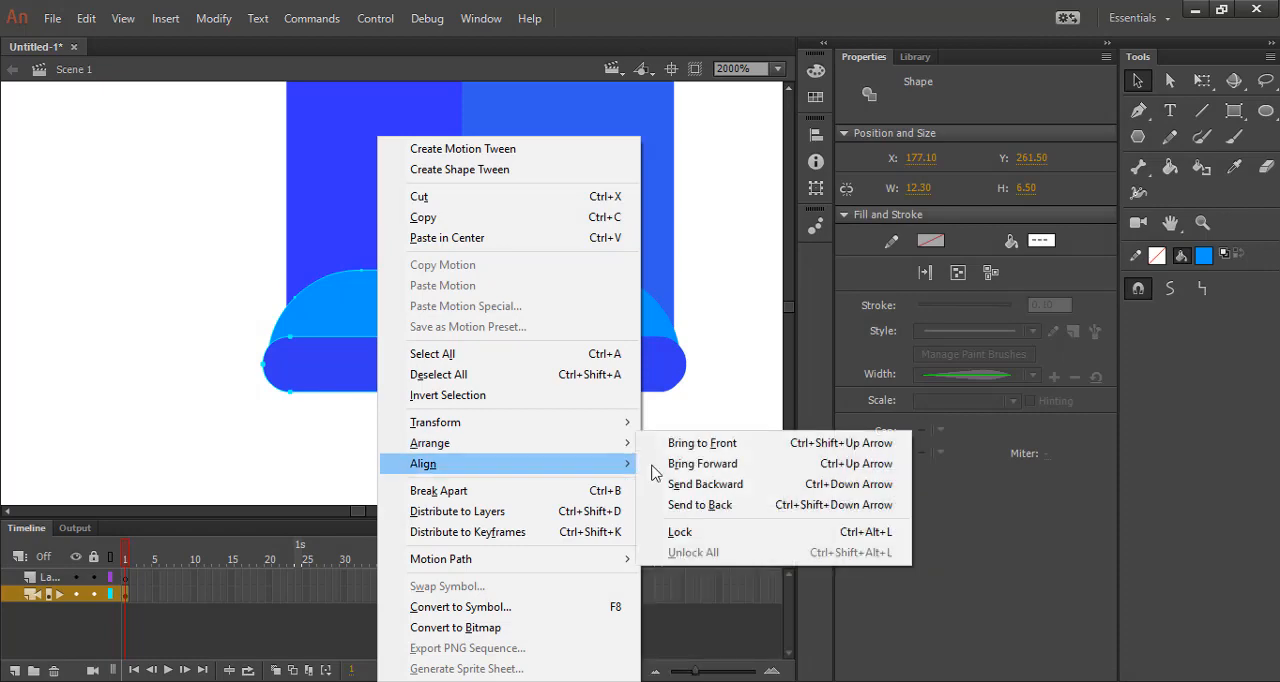
{"action": "left_click", "coordinate": [653, 484]}
{"action": "left_click", "coordinate": [493, 450]}
{"action": "scroll", "coordinate": [477, 450], "scroll_direction": "down", "scroll_amount": 4}
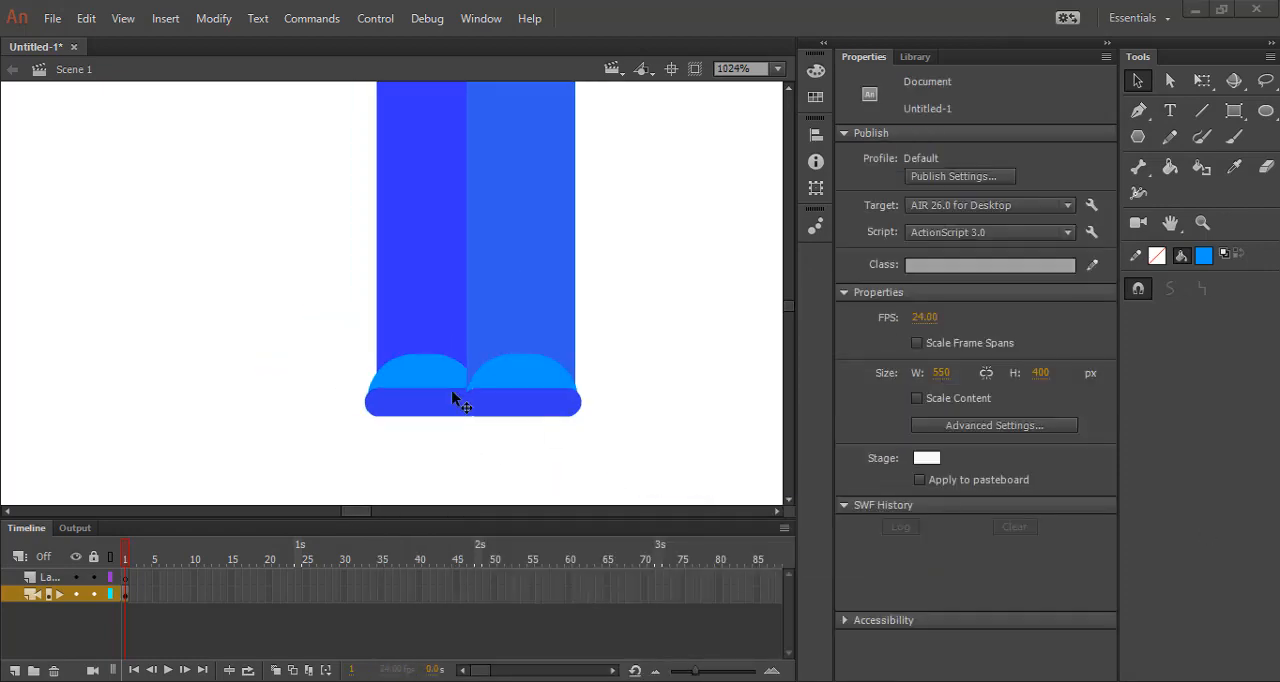
Stretch both shoe domes upward with Free Transform to about 6.20 px high.
{"action": "scroll", "coordinate": [432, 400], "scroll_direction": "up", "scroll_amount": 4}
{"action": "left_click", "coordinate": [428, 405]}
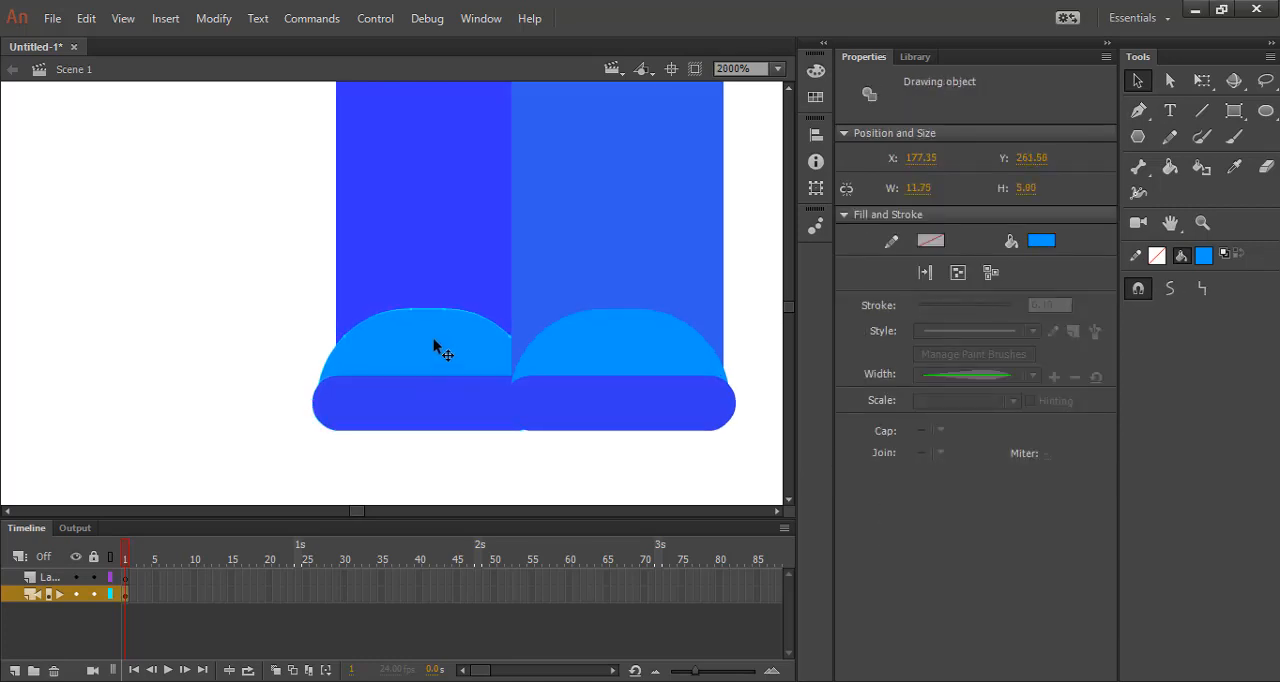
{"action": "left_click", "coordinate": [1202, 80]}
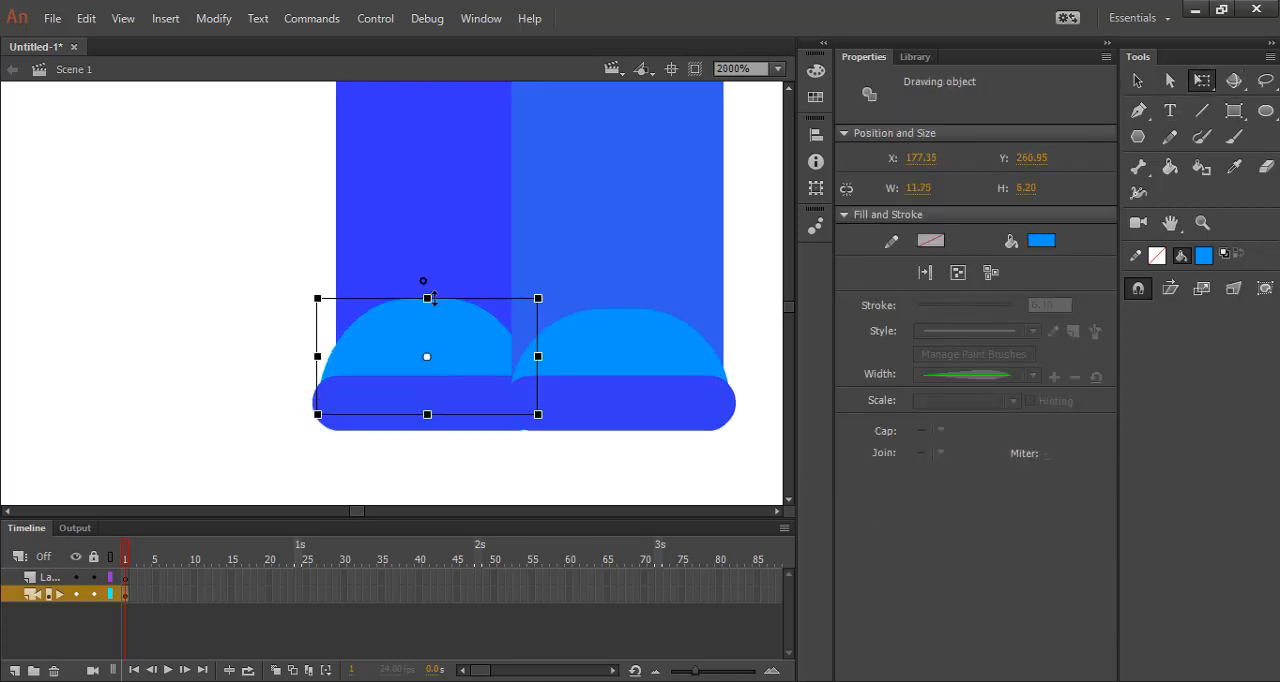
{"action": "left_click", "coordinate": [645, 358]}
{"action": "mouse_move", "coordinate": [619, 305]}
{"action": "left_mouse_down"}
{"action": "mouse_move", "coordinate": [623, 325]}
{"action": "mouse_move", "coordinate": [619, 299]}
{"action": "left_mouse_up"}
Fill both shoe soles with dark navy #000066.
{"action": "left_click", "coordinate": [450, 410]}
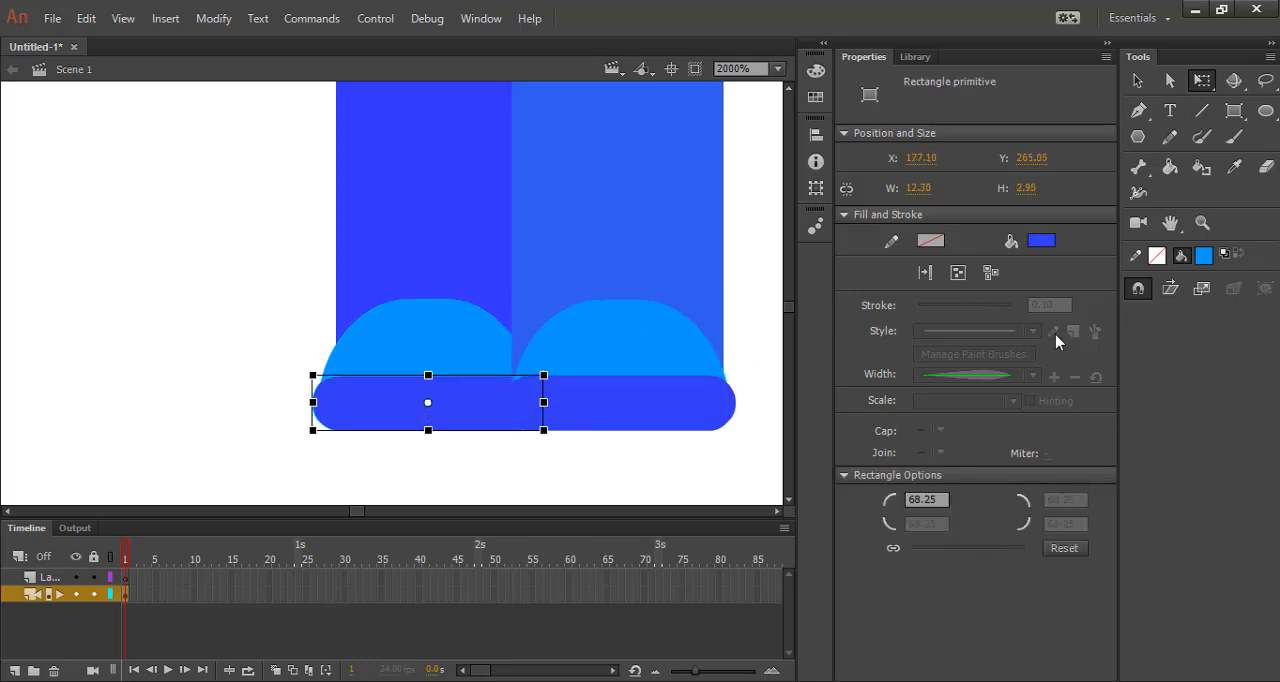
{"action": "left_click", "coordinate": [1041, 241]}
{"action": "left_click", "coordinate": [800, 316]}
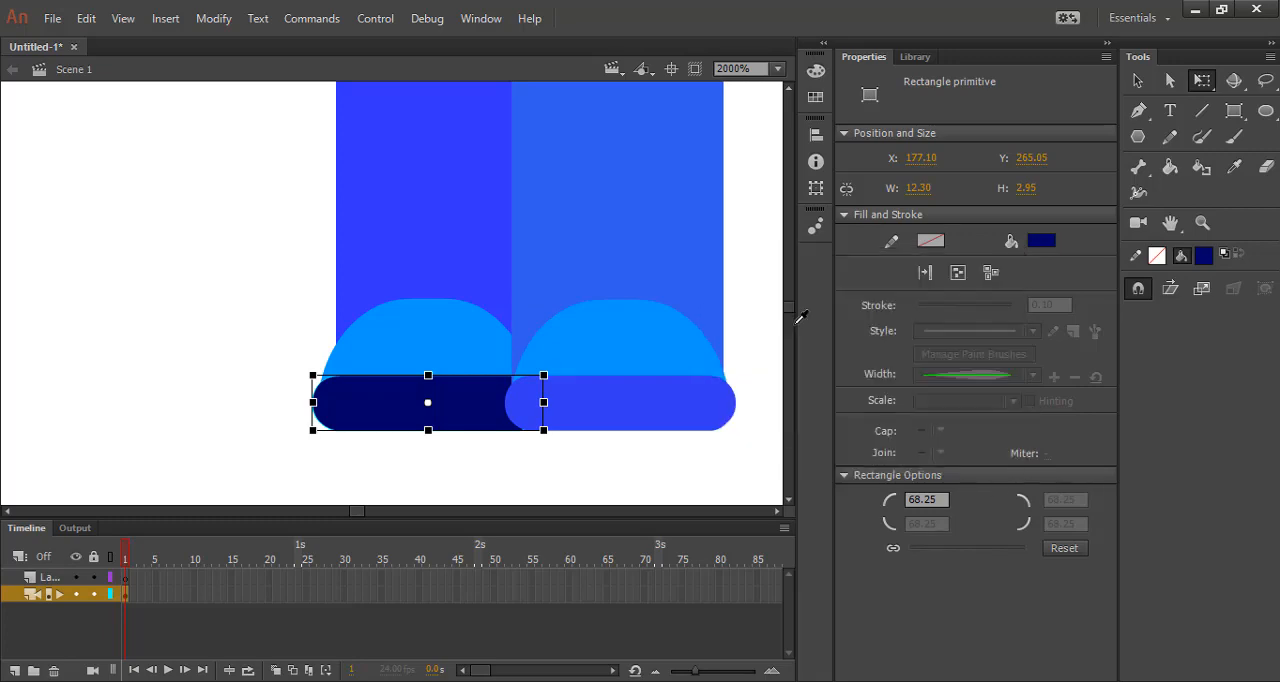
{"action": "left_click", "coordinate": [620, 402]}
{"action": "left_click", "coordinate": [1041, 241]}
{"action": "left_click", "coordinate": [800, 316]}
{"action": "left_click", "coordinate": [533, 455]}
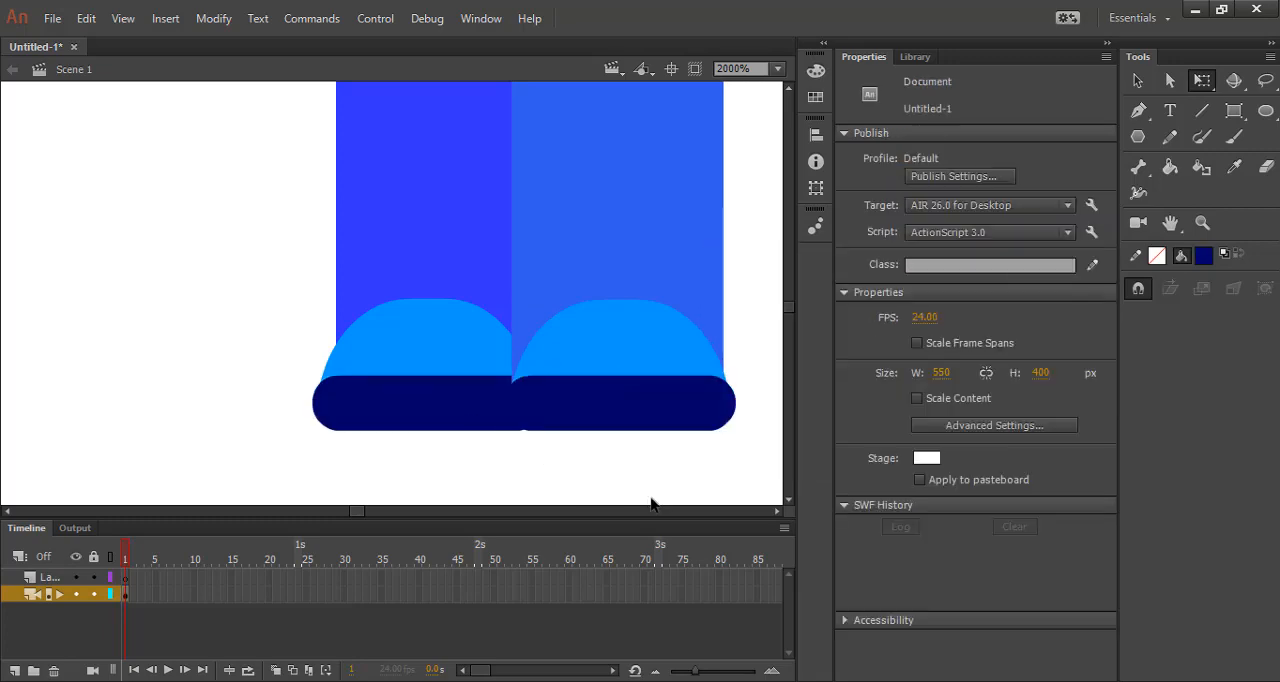
Change the right shoe sole's fill to custom navy #001862.
{"action": "scroll", "coordinate": [530, 450], "scroll_direction": "down", "scroll_amount": 4}
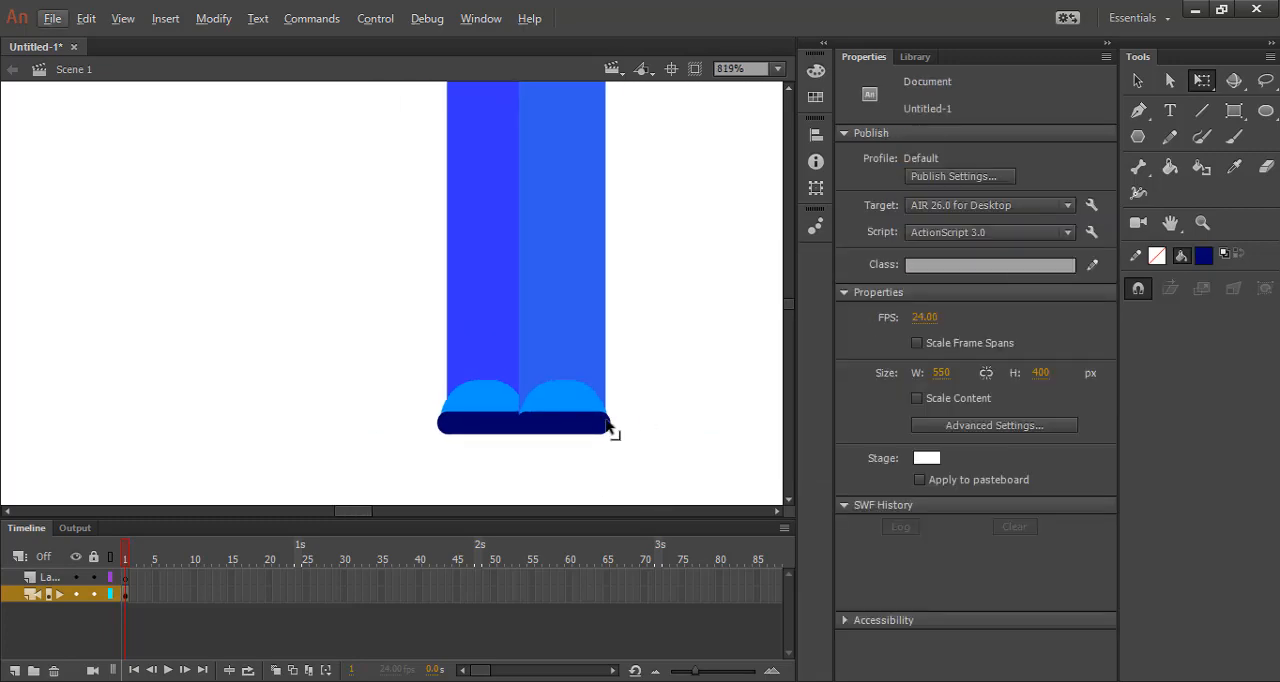
{"action": "scroll", "coordinate": [555, 443], "scroll_direction": "up", "scroll_amount": 2}
{"action": "left_click", "coordinate": [555, 436]}
{"action": "left_click", "coordinate": [1041, 243]}
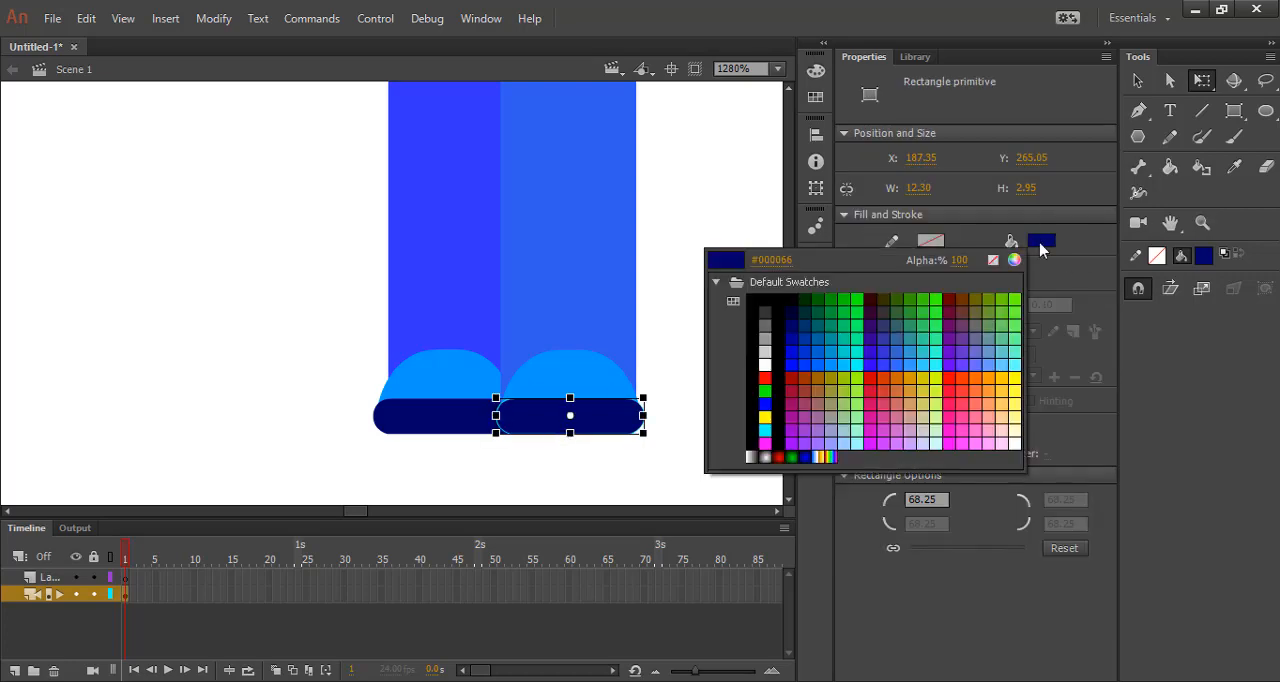
{"action": "left_click", "coordinate": [1014, 261]}
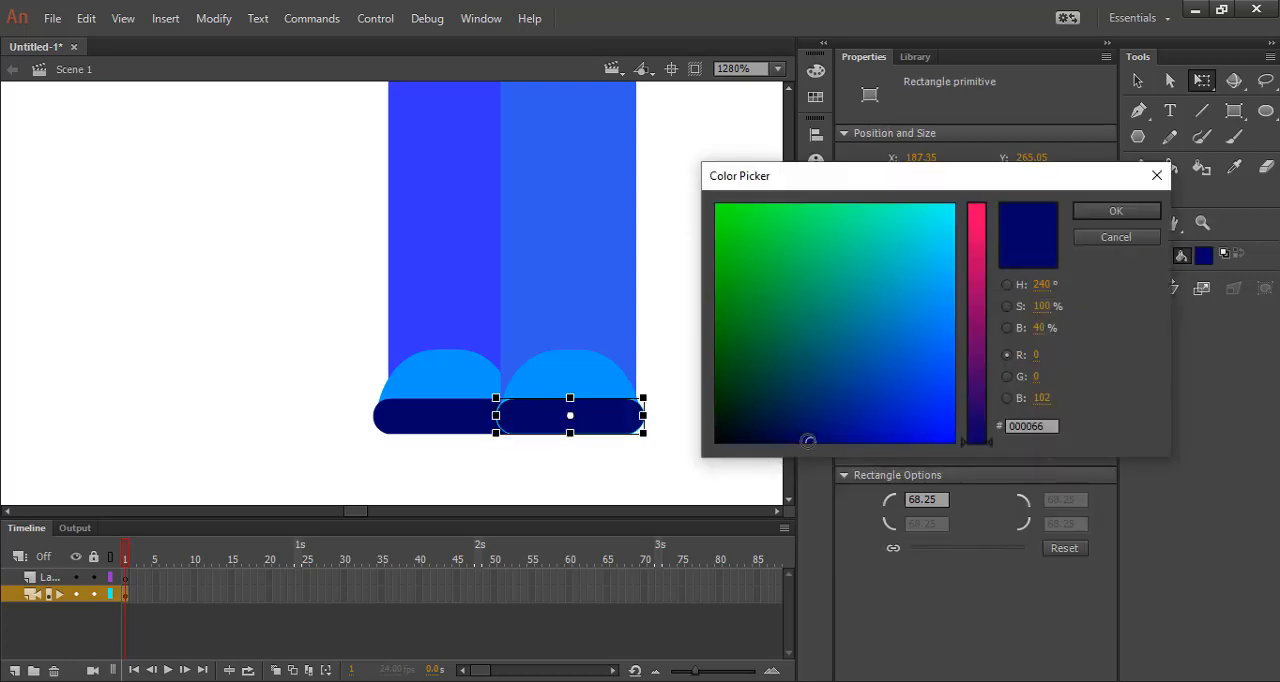
{"action": "left_click_drag", "start_coordinate": [808, 441], "coordinate": [807, 421]}
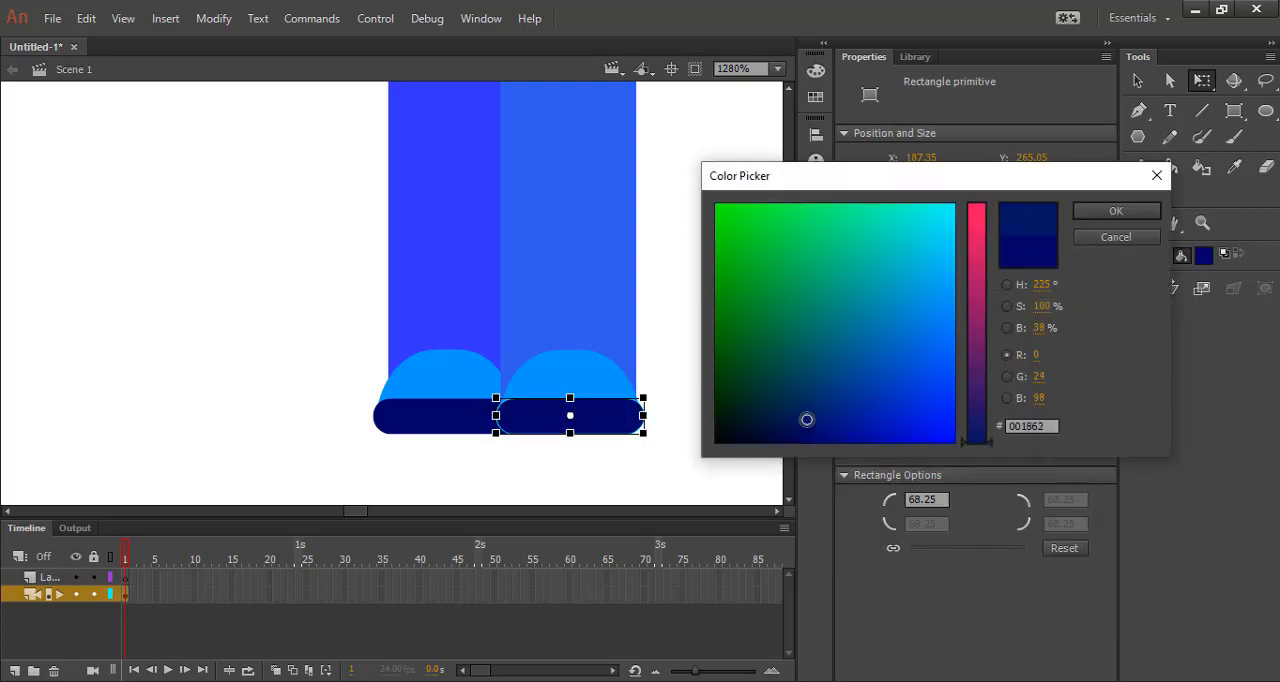
{"action": "left_click", "coordinate": [1116, 211]}
{"action": "left_click", "coordinate": [583, 466]}
Draw a narrow yellow rectangle primitive about 2.45 by 11.80 px on the upper torso.
{"action": "scroll", "coordinate": [531, 461], "scroll_direction": "down", "scroll_amount": 3}
{"action": "scroll", "coordinate": [537, 451], "scroll_direction": "down", "scroll_amount": 4}
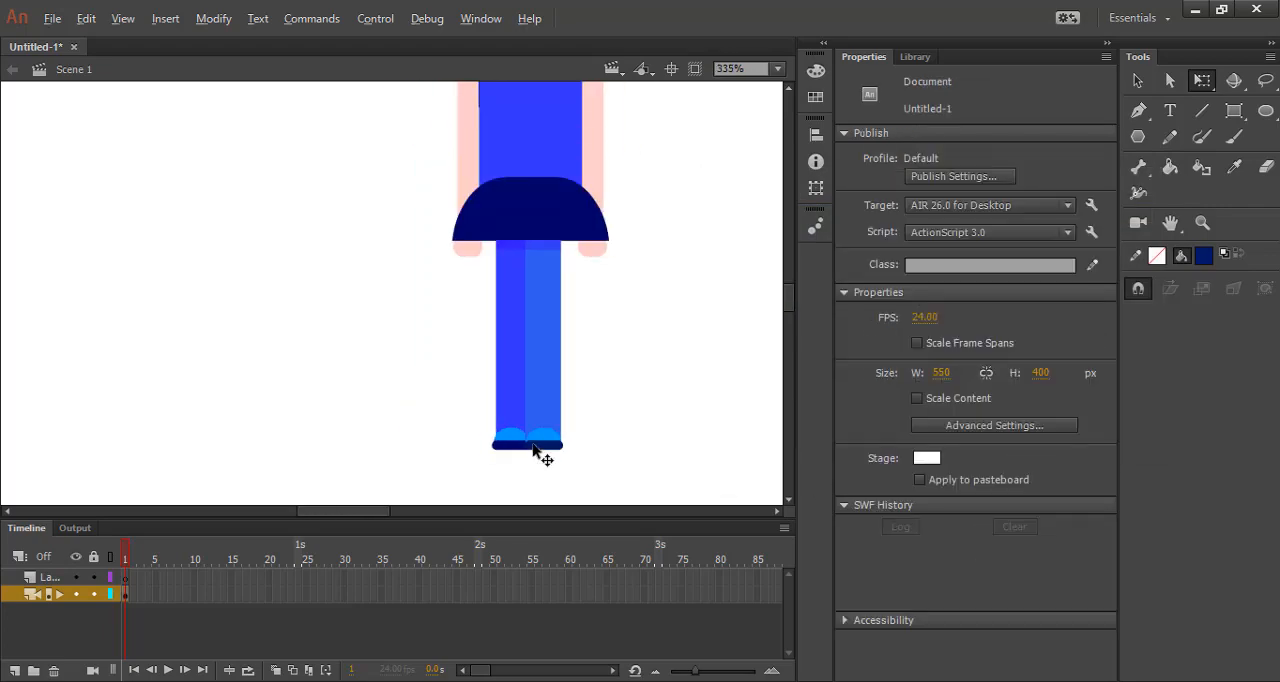
{"action": "scroll", "coordinate": [580, 228], "scroll_direction": "up", "scroll_amount": 1}
{"action": "scroll", "coordinate": [585, 183], "scroll_direction": "up", "scroll_amount": 5}
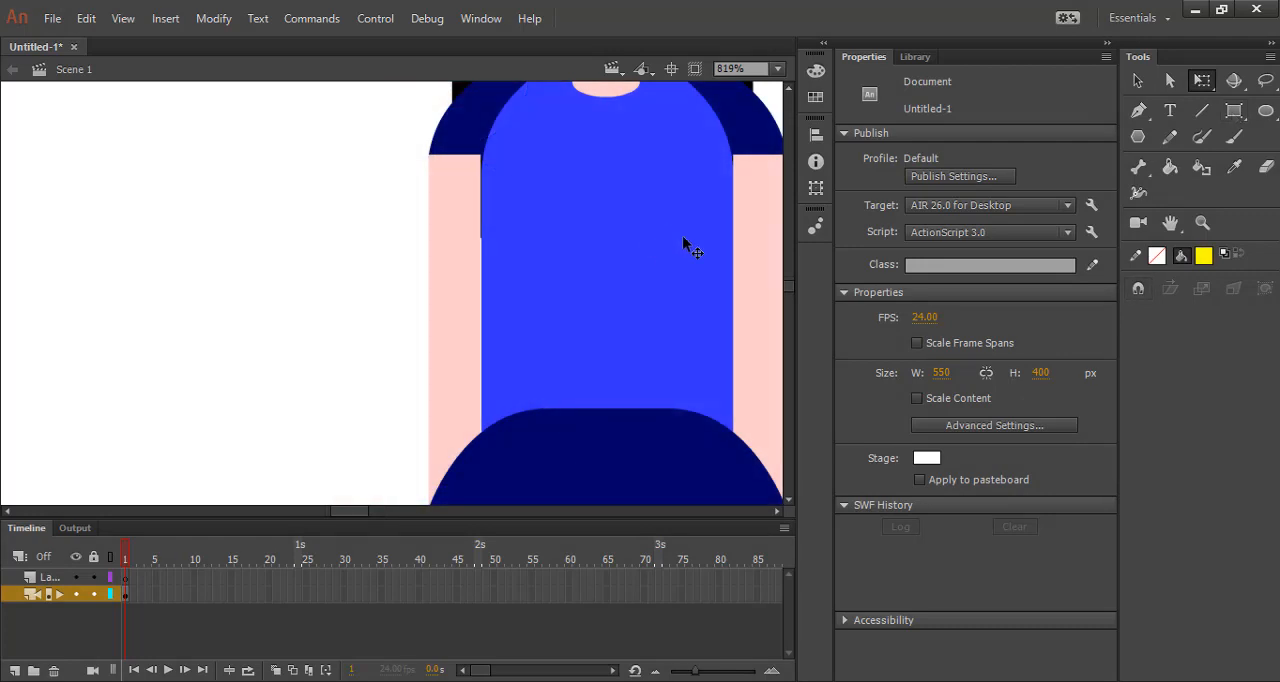
{"action": "scroll", "coordinate": [745, 205], "scroll_direction": "up", "scroll_amount": 2}
{"action": "scroll", "coordinate": [557, 175], "scroll_direction": "down", "scroll_amount": 2}
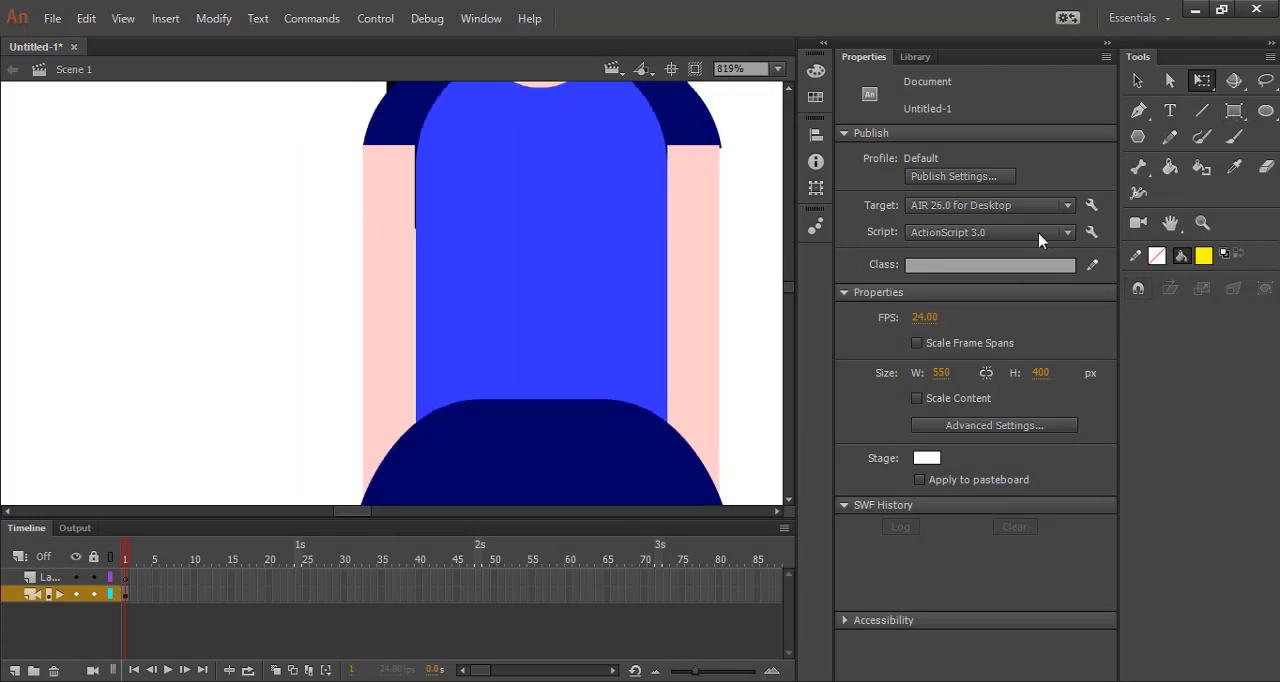
{"action": "left_click", "coordinate": [1236, 118]}
{"action": "mouse_move", "coordinate": [500, 159]}
{"action": "left_mouse_down"}
{"action": "mouse_move", "coordinate": [520, 266]}
{"action": "mouse_move", "coordinate": [519, 250]}
{"action": "left_mouse_up"}
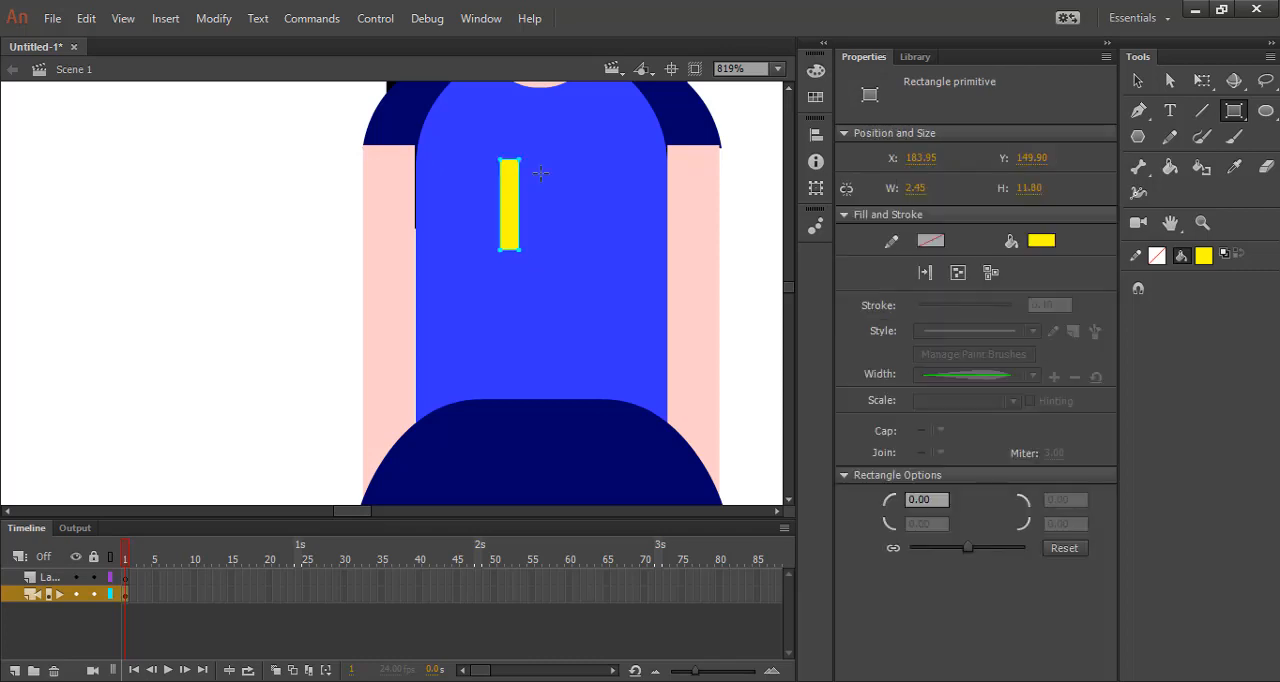
{"action": "scroll", "coordinate": [507, 148], "scroll_direction": "up", "scroll_amount": 5}
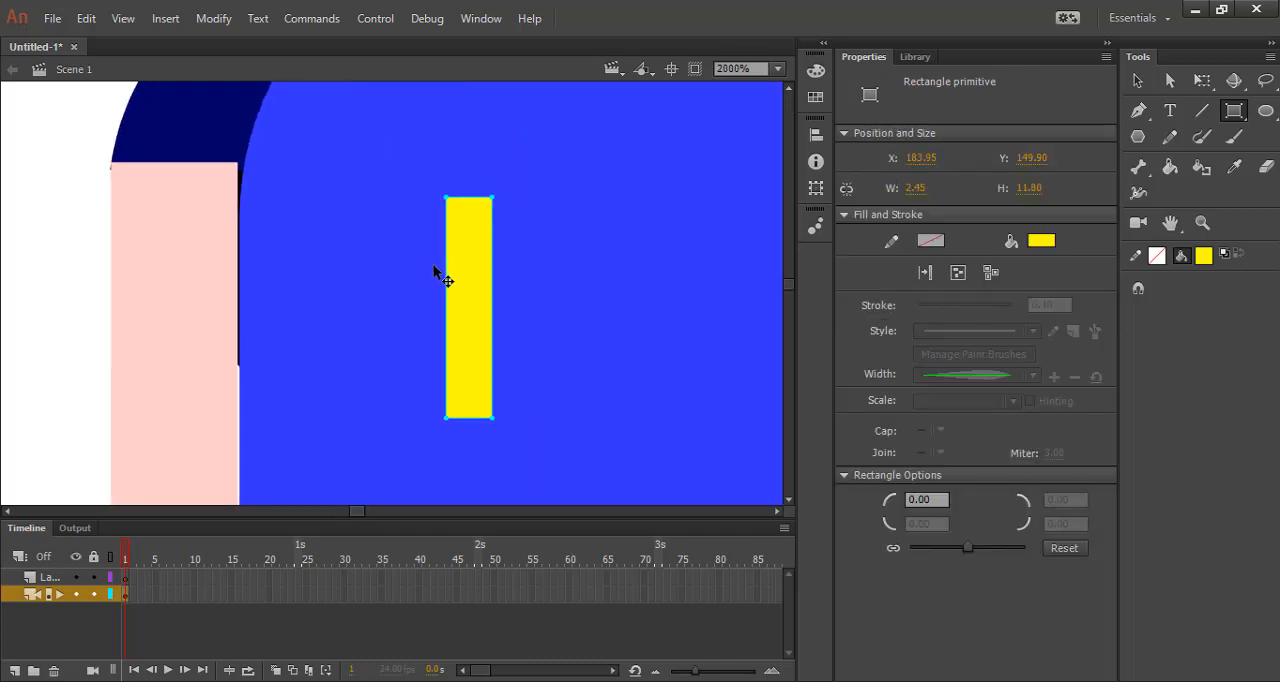
Convert the yellow bar to a drawing object and shift its two upper corners right, forming a slanted bar about 8.85 px wide.
{"action": "left_click", "coordinate": [1137, 80]}
{"action": "double_click", "coordinate": [458, 291]}
{"action": "left_click", "coordinate": [674, 378]}
{"action": "left_click", "coordinate": [470, 253]}
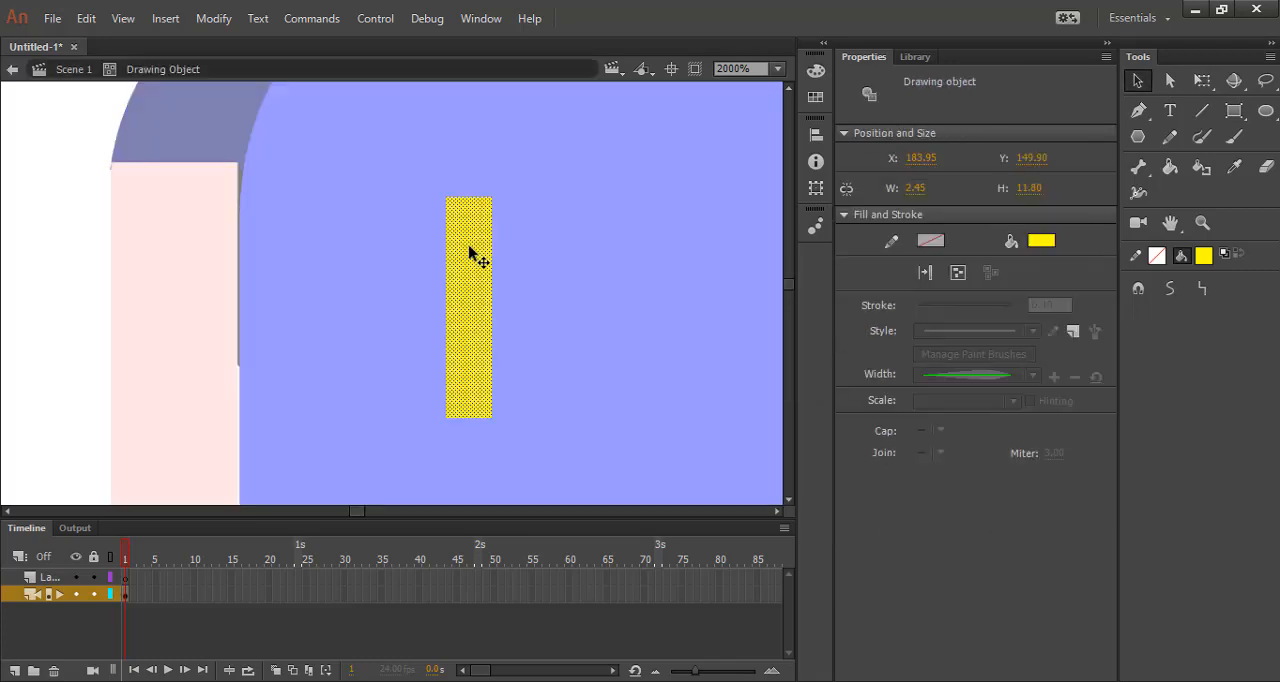
{"action": "left_click", "coordinate": [1170, 80]}
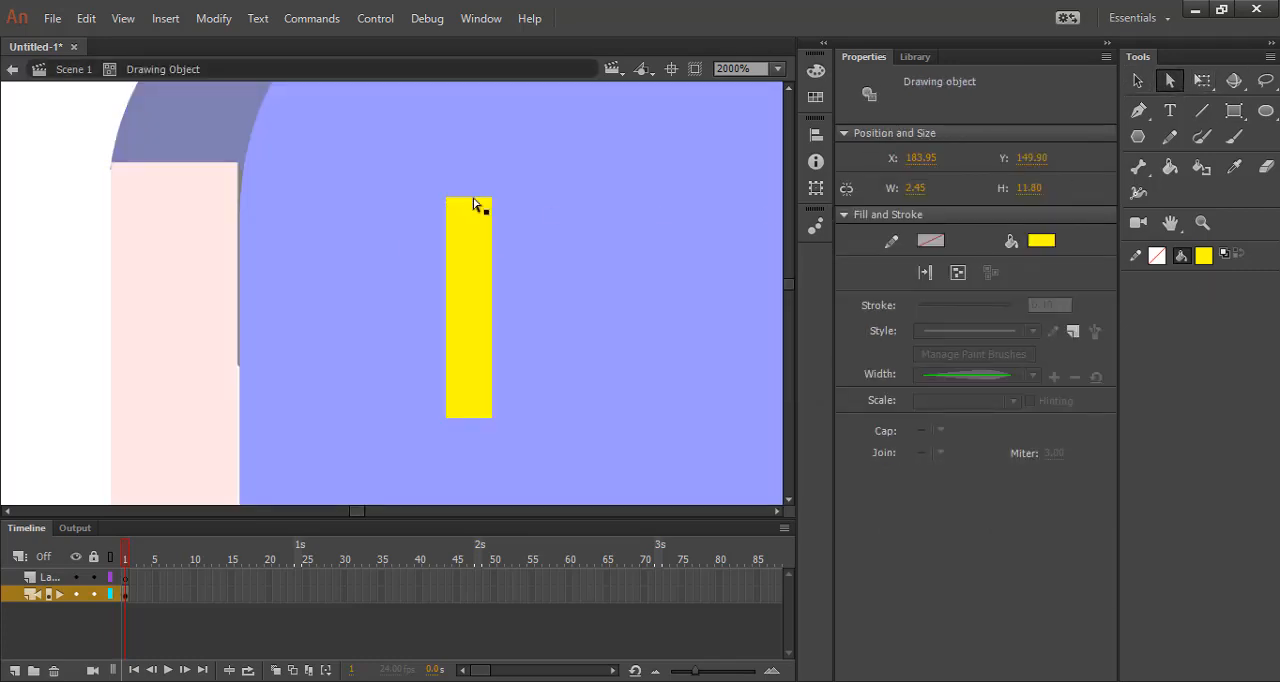
{"action": "left_click_drag", "start_coordinate": [493, 203], "coordinate": [614, 198]}
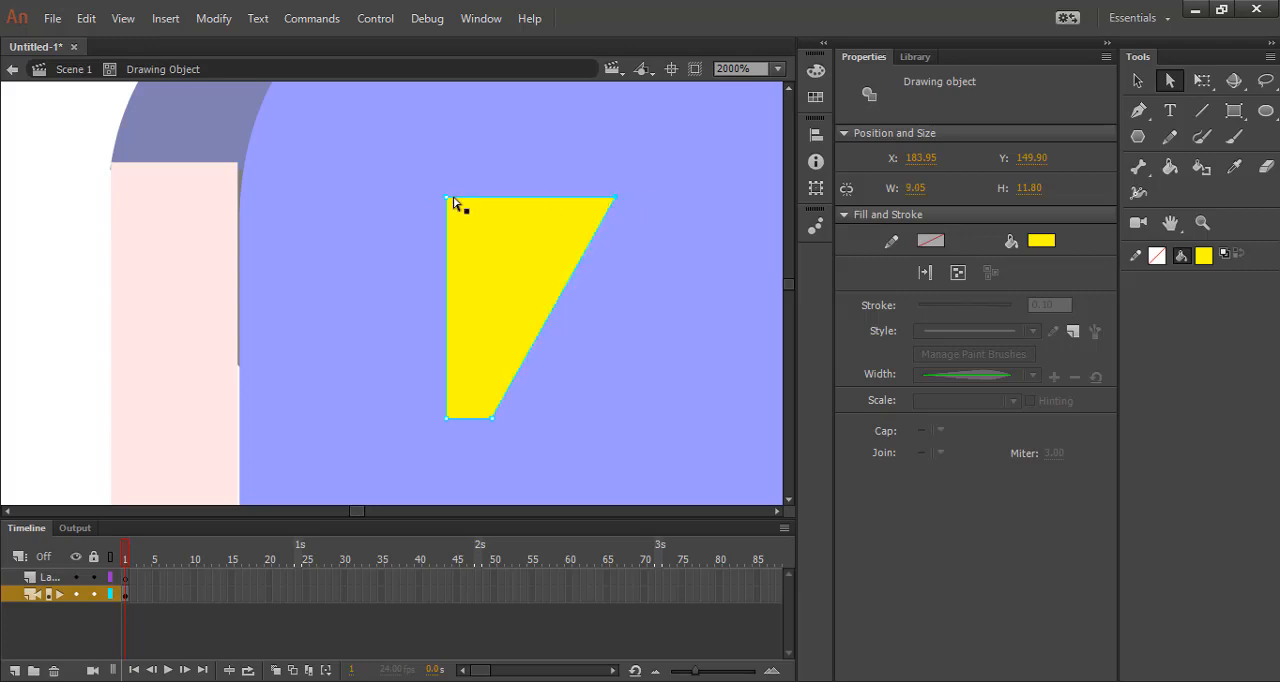
{"action": "left_click_drag", "start_coordinate": [446, 202], "coordinate": [557, 201]}
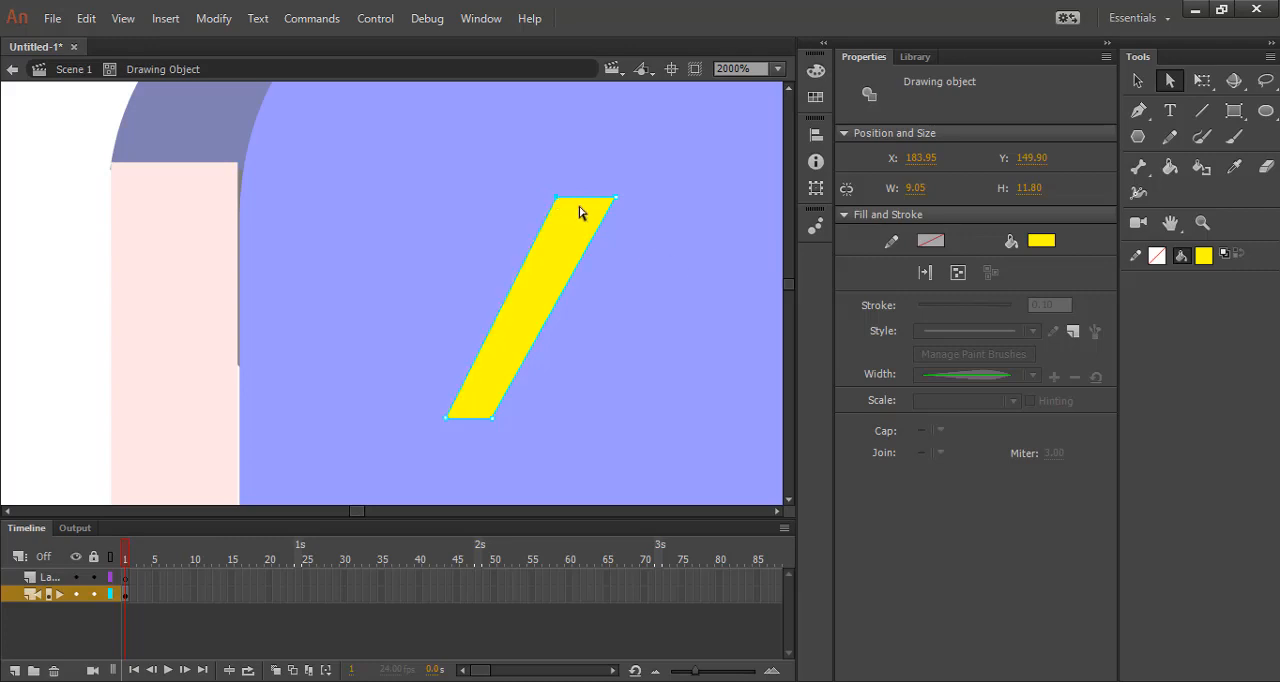
{"action": "left_click", "coordinate": [500, 291]}
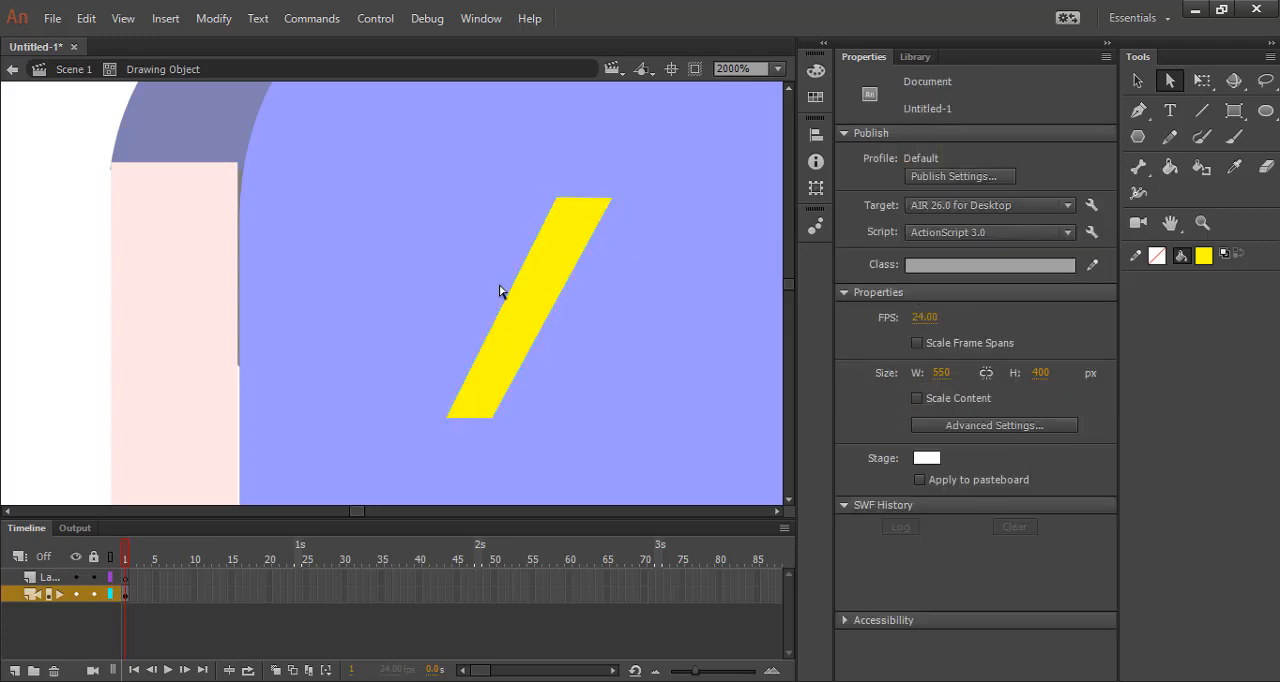
Duplicate the slanted yellow bar twice, offsetting each copy down and left to form a three-segment lightning bolt.
{"action": "scroll", "coordinate": [555, 229], "scroll_direction": "down", "scroll_amount": 2}
{"action": "key", "text": "v"}
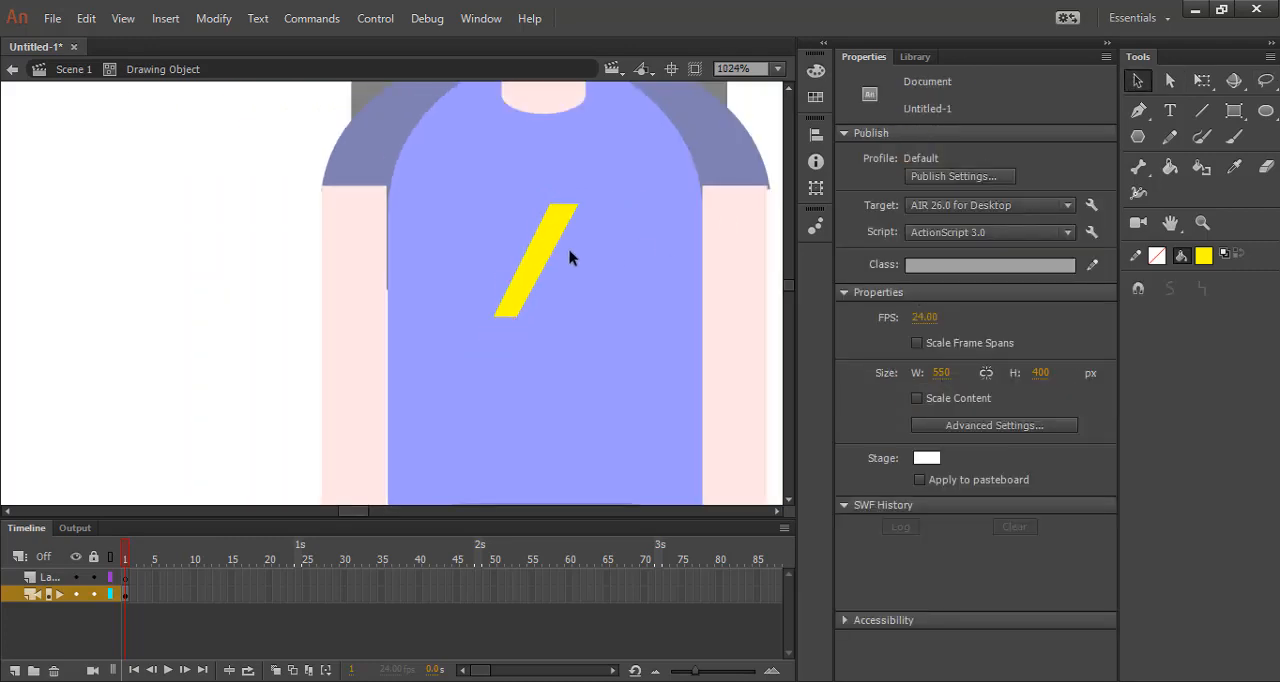
{"action": "left_click", "coordinate": [541, 258]}
{"action": "mouse_move", "coordinate": [541, 258]}
{"action": "left_mouse_down"}
{"action": "mouse_move", "coordinate": [543, 320]}
{"action": "mouse_move", "coordinate": [521, 318]}
{"action": "mouse_move", "coordinate": [506, 391]}
{"action": "mouse_move", "coordinate": [510, 376]}
{"action": "left_mouse_up"}
Try to taper the lightning bolt's lowest segment to a point by merging its two bottom corners.
{"action": "left_click", "coordinate": [1170, 81]}
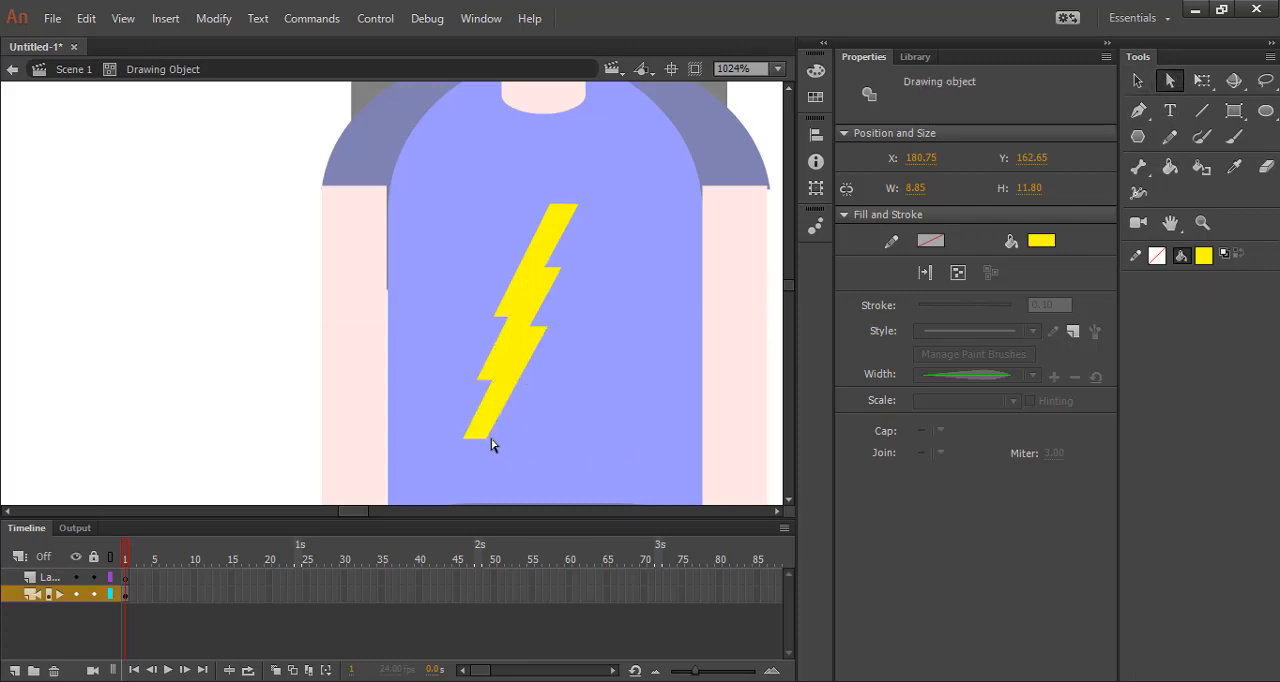
{"action": "scroll", "coordinate": [463, 475], "scroll_direction": "up", "scroll_amount": 2}
{"action": "left_click", "coordinate": [475, 319]}
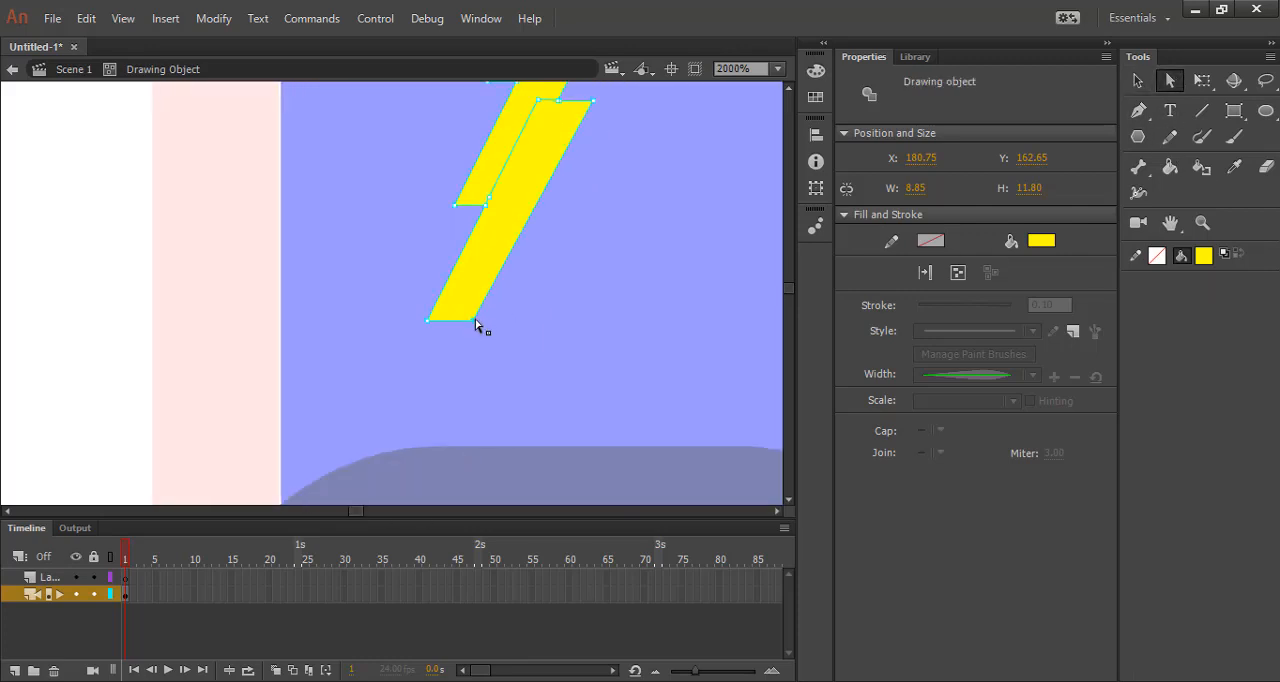
{"action": "left_click_drag", "start_coordinate": [429, 321], "coordinate": [428, 321]}
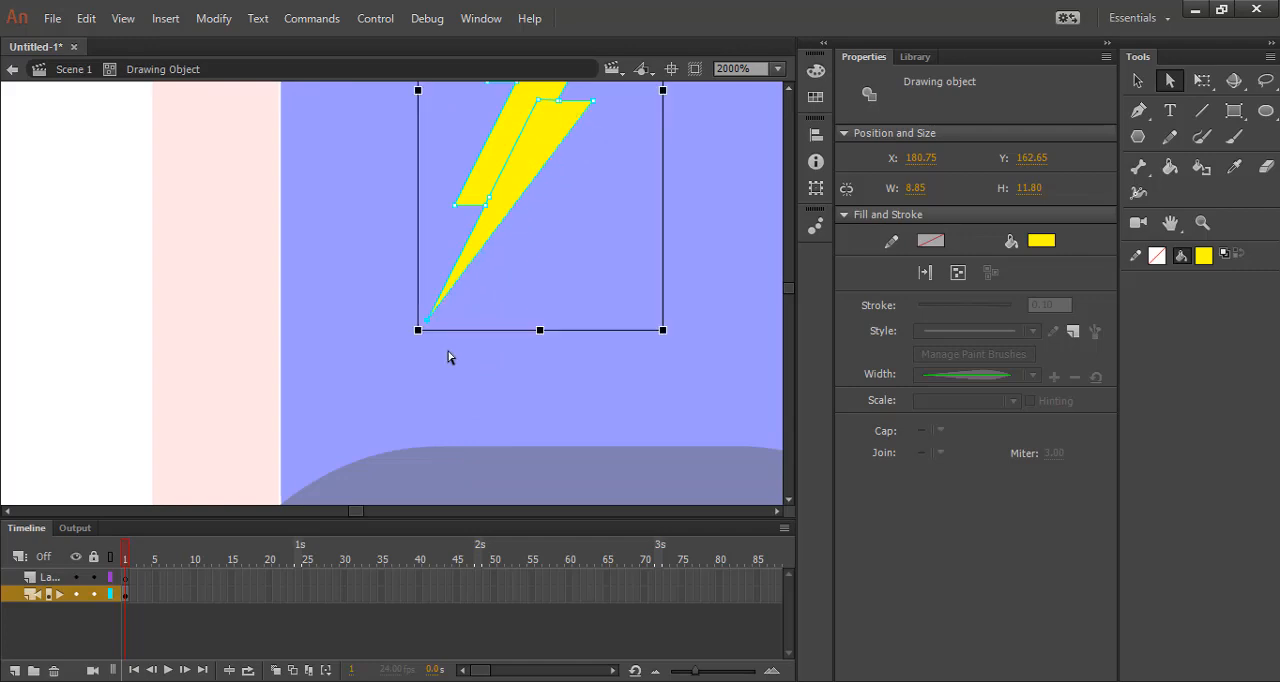
{"action": "scroll", "coordinate": [447, 352], "scroll_direction": "down", "scroll_amount": 4}
{"action": "left_click", "coordinate": [569, 254]}
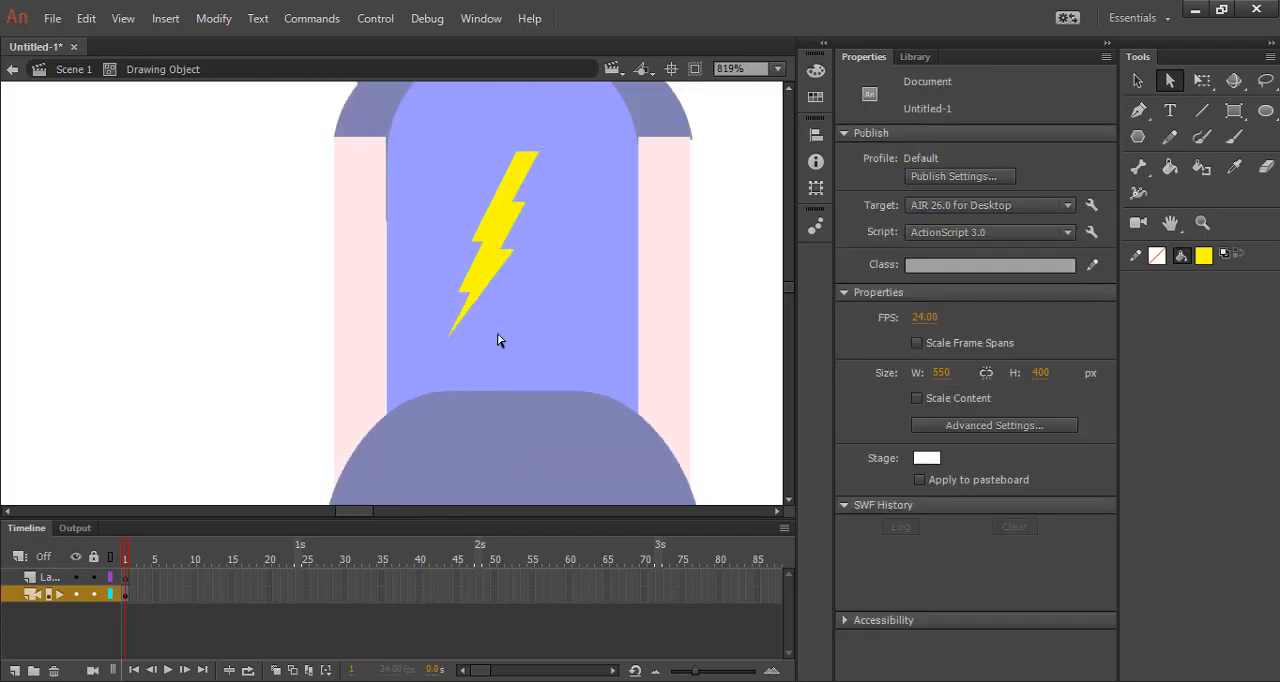
{"action": "scroll", "coordinate": [477, 318], "scroll_direction": "up", "scroll_amount": 3}
{"action": "scroll", "coordinate": [477, 316], "scroll_direction": "down", "scroll_amount": 2}
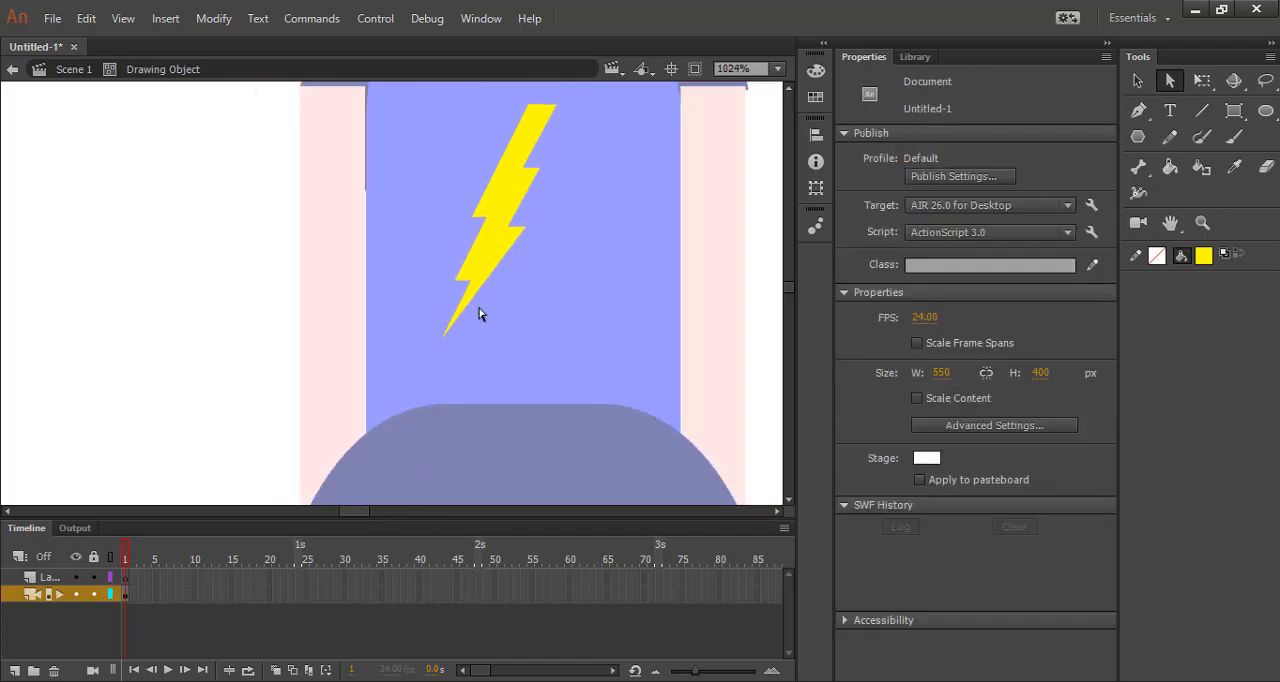
Undo the tapering of the lightning bolt's lower end.
{"action": "key", "text": "ctrl+z"}
{"action": "key", "text": "ctrl+z"}
{"action": "key", "text": "ctrl+z"}
{"action": "key", "text": "ctrl+z"}
{"action": "key", "text": "ctrl+z"}
{"action": "key", "text": "ctrl+z"}
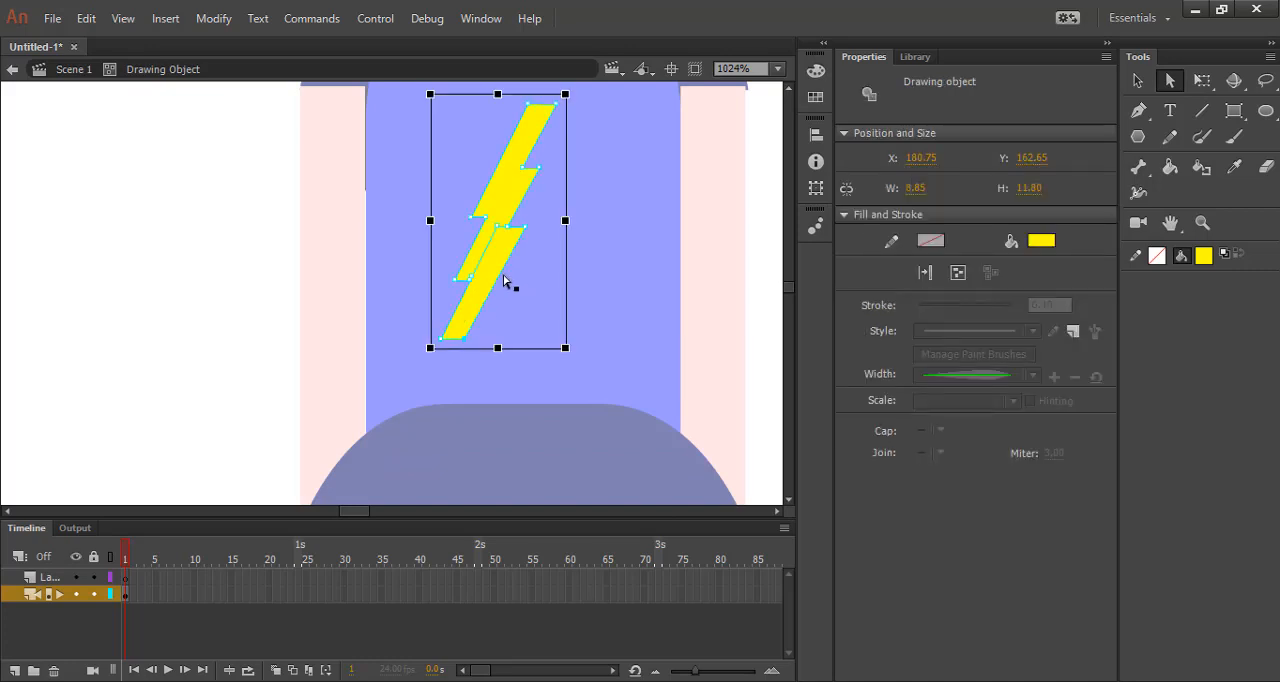
Shift the lightning bolt's lowest segment slightly down and left to extend the zigzag.
{"action": "left_click", "coordinate": [1142, 80]}
{"action": "left_click_drag", "start_coordinate": [508, 240], "coordinate": [487, 298]}
{"action": "left_click", "coordinate": [1170, 82]}
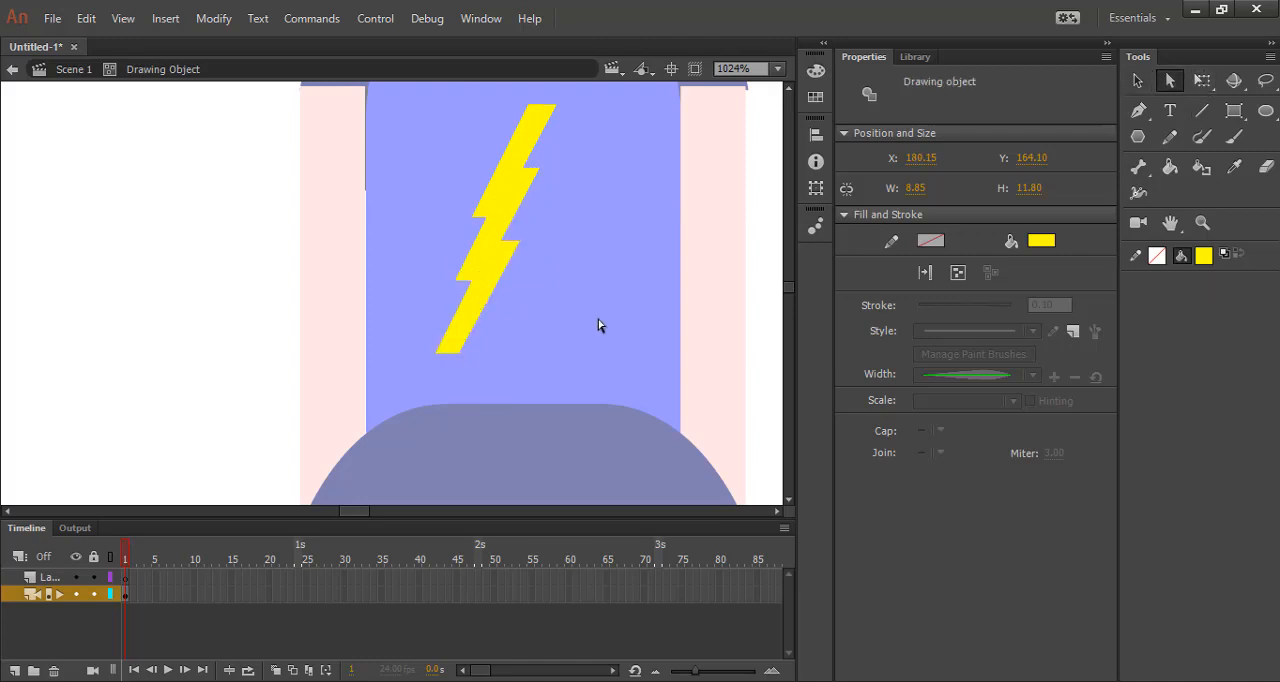
Taper the lowest segment of the lightning bolt to a point by merging its two bottom corners.
{"action": "left_click", "coordinate": [465, 362]}
{"action": "scroll", "coordinate": [447, 353], "scroll_direction": "up", "scroll_amount": 2}
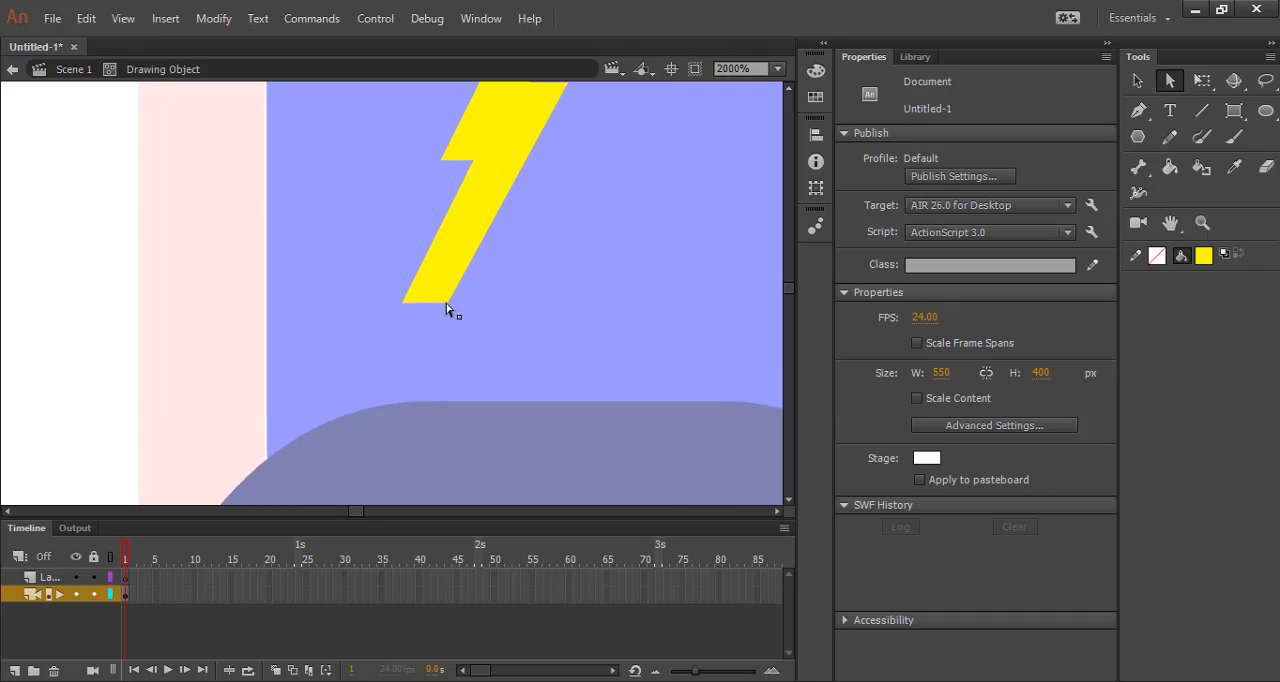
{"action": "left_click", "coordinate": [406, 302]}
{"action": "left_click_drag", "start_coordinate": [403, 304], "coordinate": [403, 305]}
{"action": "left_click", "coordinate": [481, 321]}
{"action": "scroll", "coordinate": [486, 318], "scroll_direction": "down", "scroll_amount": 6}
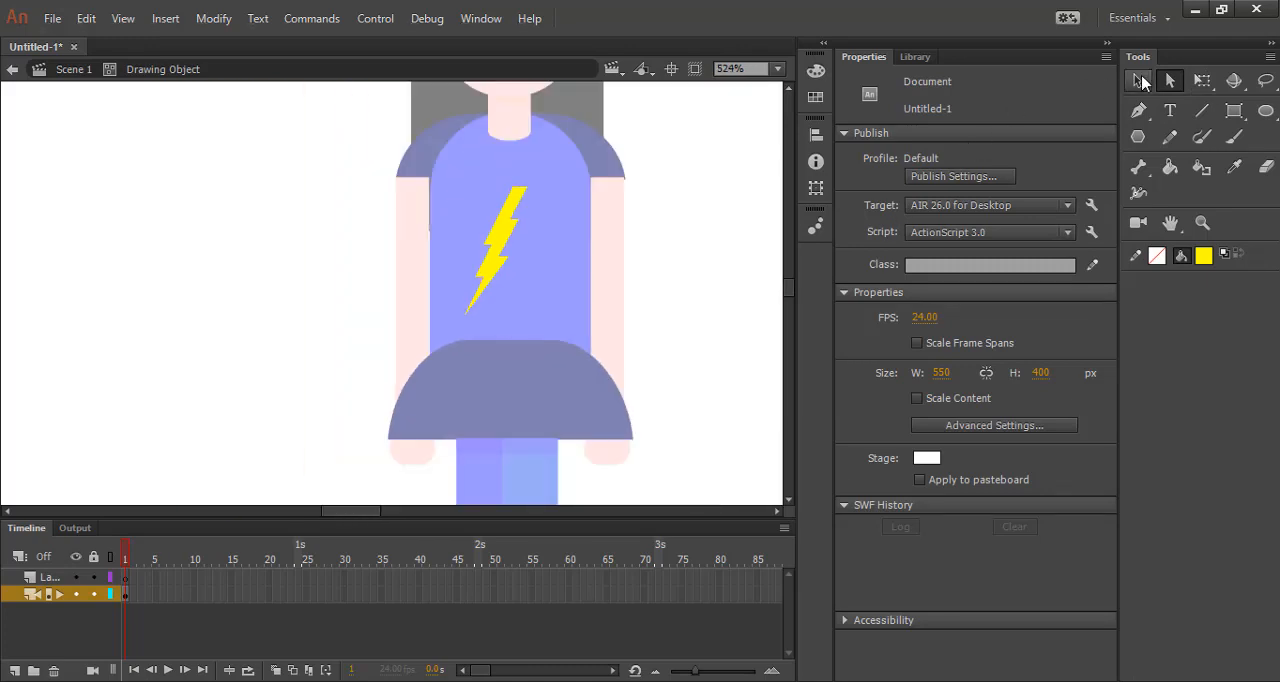
Exit the object editing, rotate the whole lightning bolt slightly, and move it up and right on the blue shirt.
{"action": "left_click", "coordinate": [1141, 81]}
{"action": "double_click", "coordinate": [645, 308]}
{"action": "left_click", "coordinate": [507, 236]}
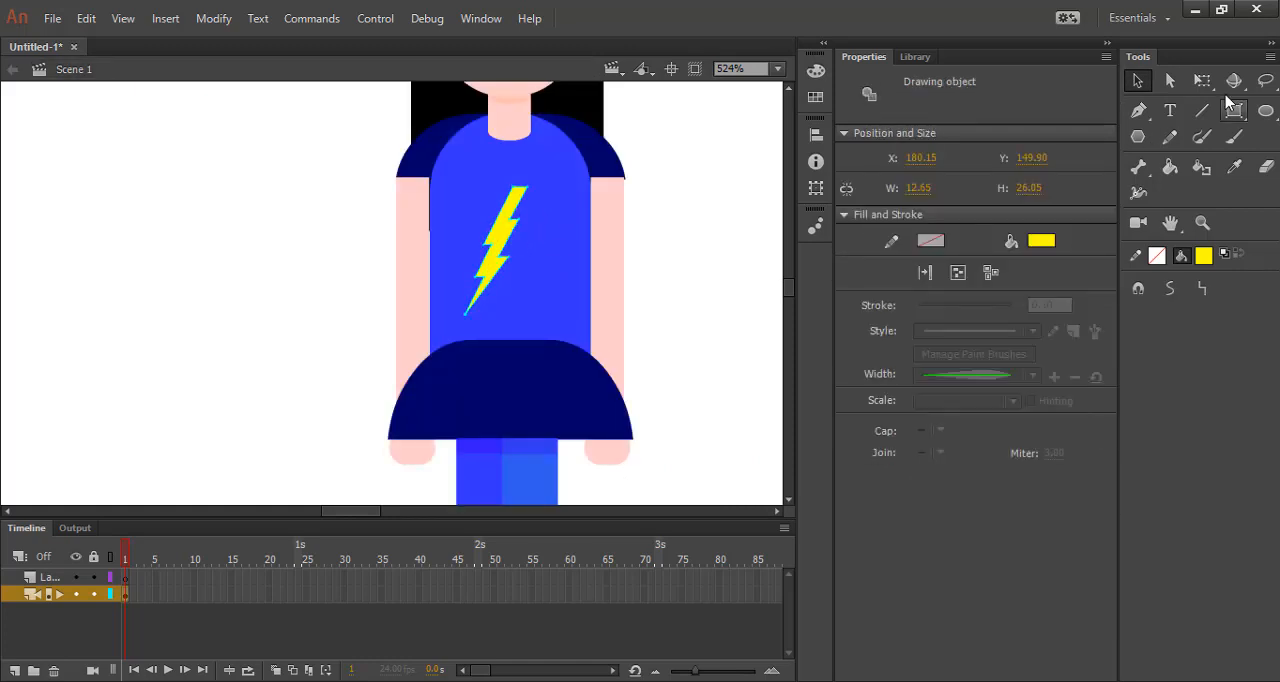
{"action": "left_click", "coordinate": [1170, 81]}
{"action": "left_click", "coordinate": [1202, 81]}
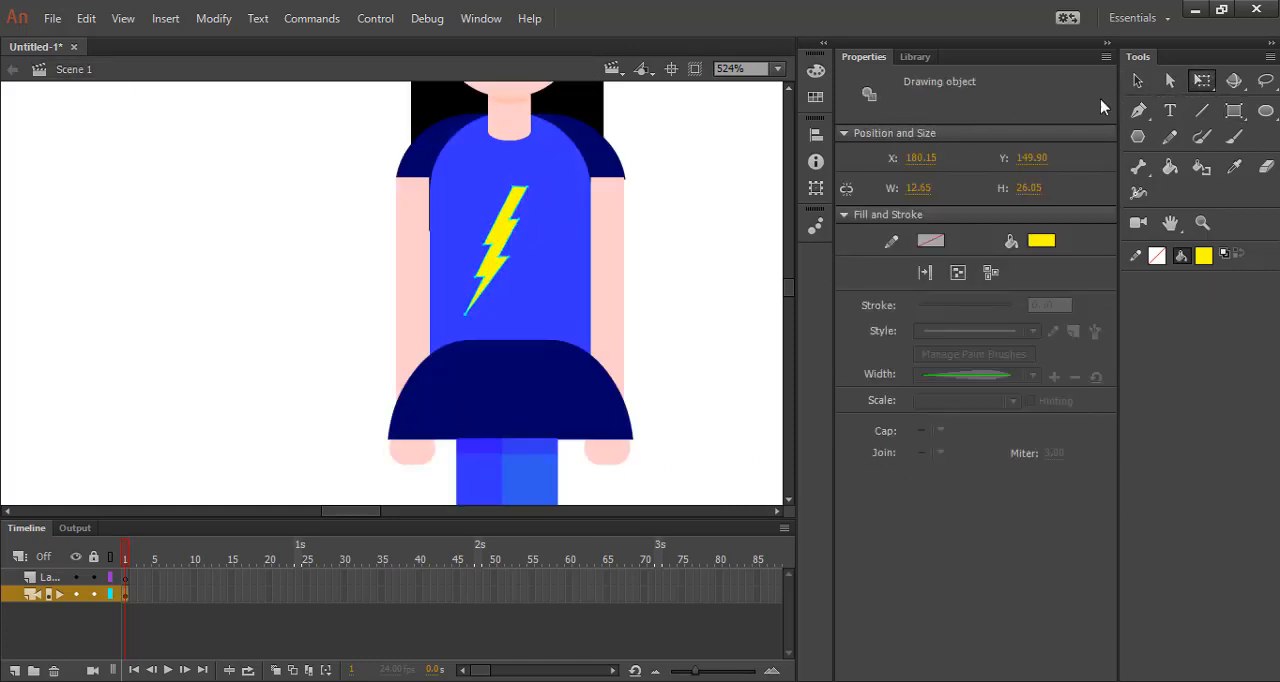
{"action": "left_click_drag", "start_coordinate": [548, 192], "coordinate": [540, 178]}
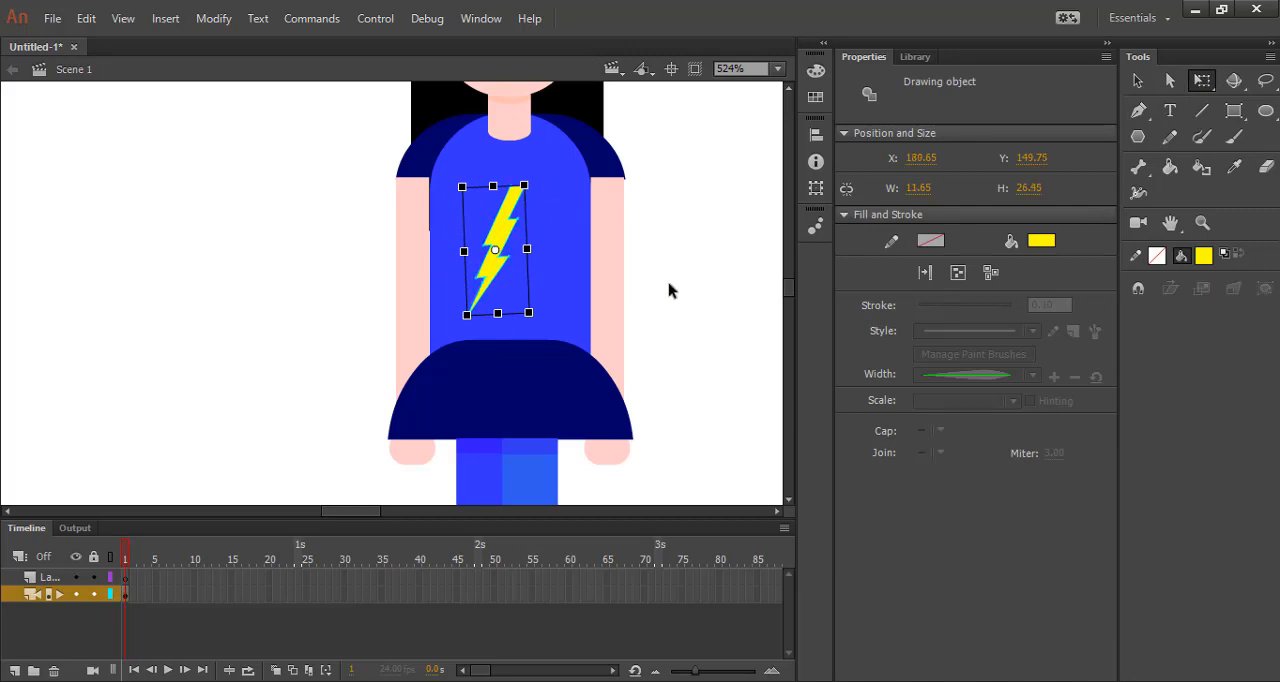
{"action": "left_click", "coordinate": [666, 327]}
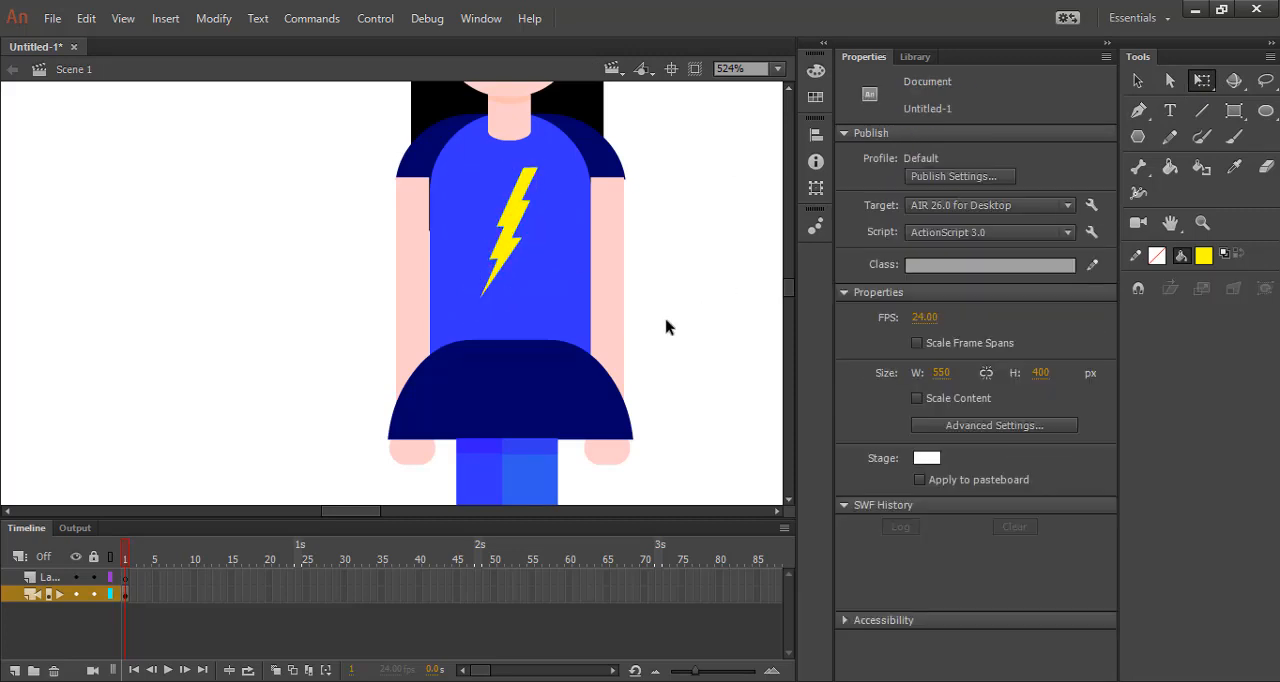
Draw a rectangle primitive about 4.40 by 12.25 px on the hair above the left eye and fill it with dark grey #333333.
{"action": "scroll", "coordinate": [323, 394], "scroll_direction": "down", "scroll_amount": 5}
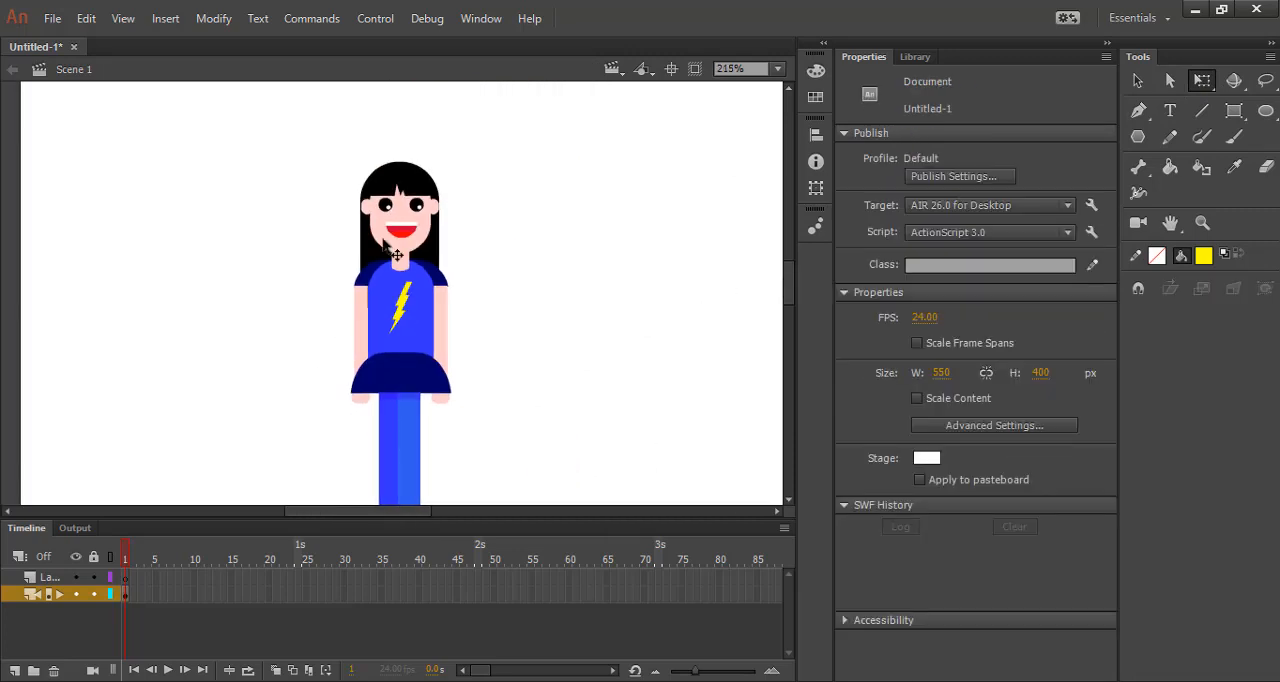
{"action": "scroll", "coordinate": [384, 243], "scroll_direction": "up", "scroll_amount": 5}
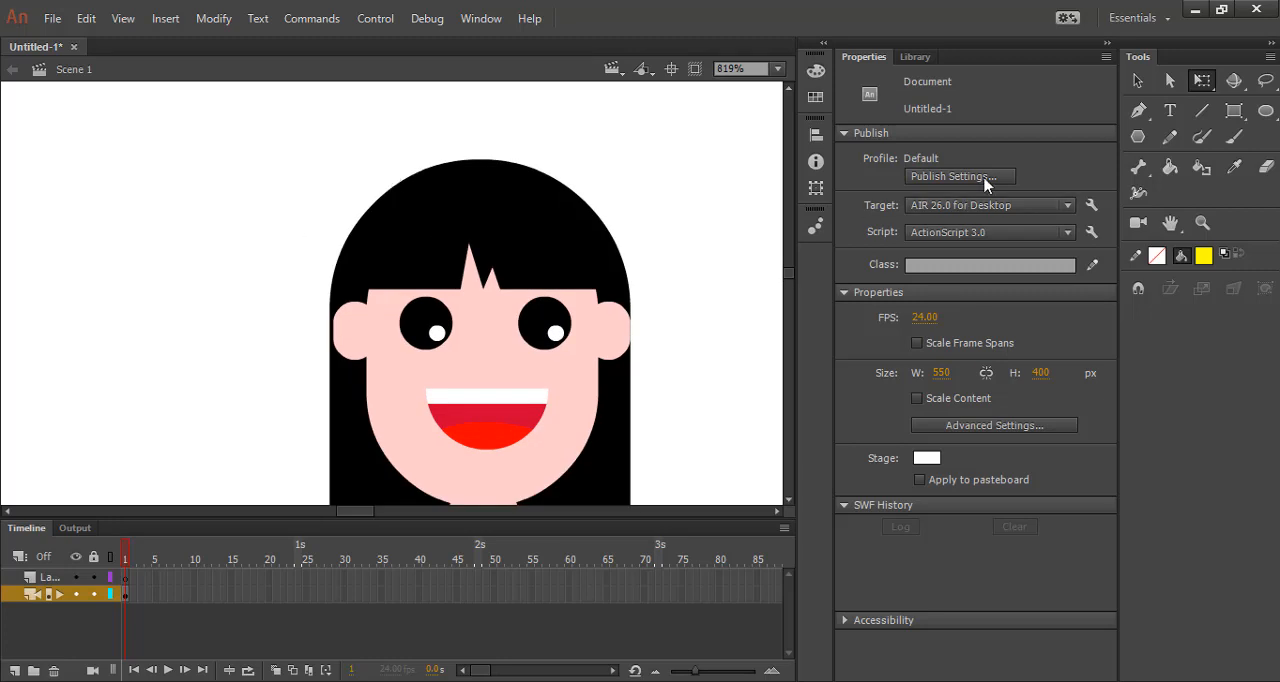
{"action": "left_click", "coordinate": [1234, 111]}
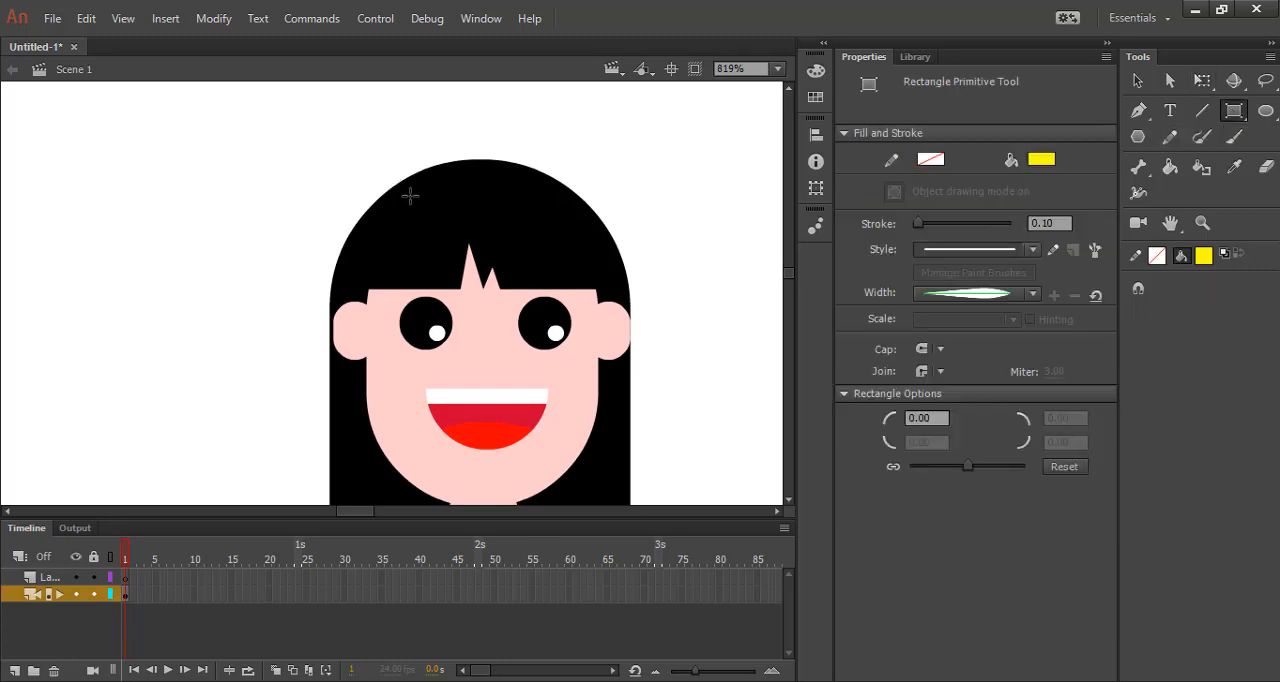
{"action": "left_click_drag", "start_coordinate": [410, 195], "coordinate": [447, 291]}
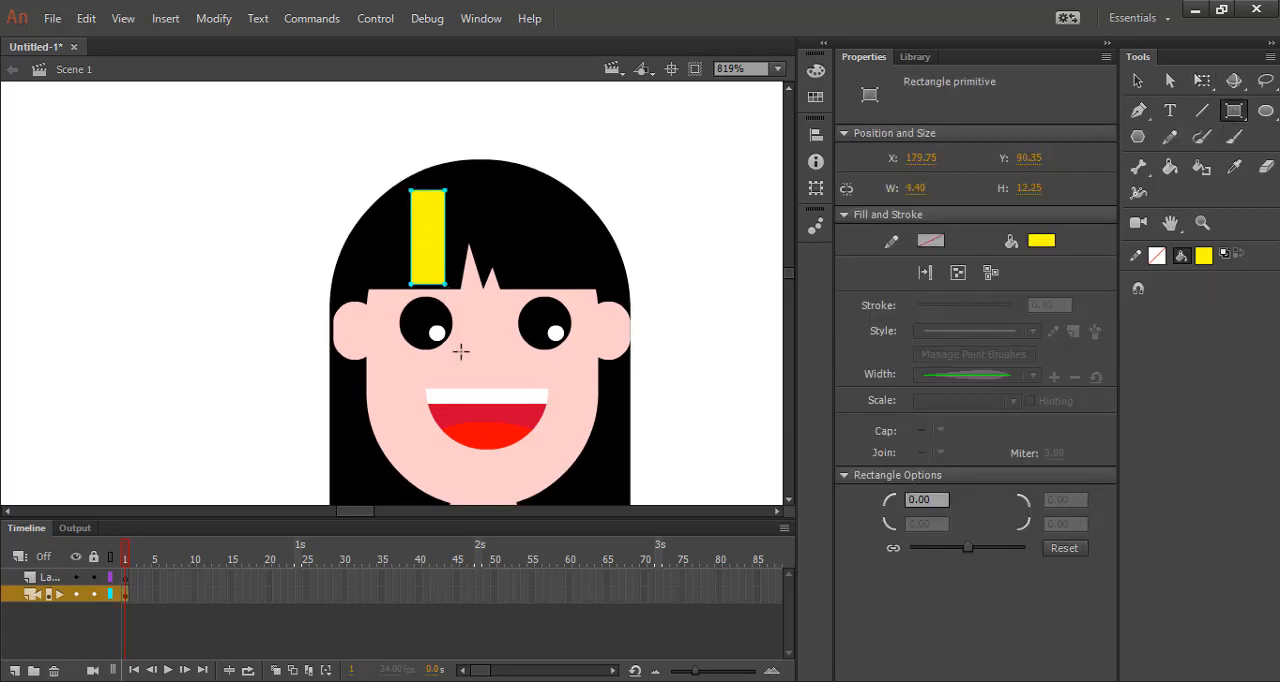
{"action": "left_click", "coordinate": [1043, 243]}
{"action": "left_click", "coordinate": [708, 250]}
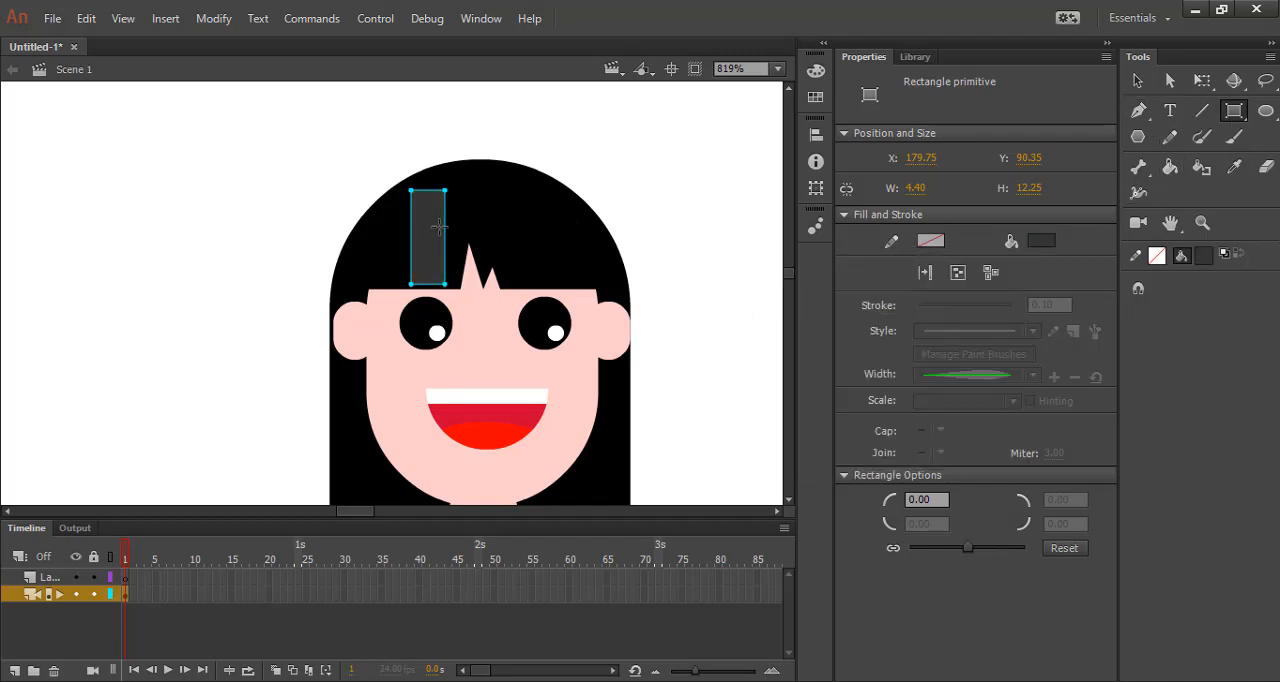
Convert the grey rectangle to a drawing object and move its corners to form a slanted strip from the hair's crown to the fringe.
{"action": "left_click", "coordinate": [1138, 84]}
{"action": "double_click", "coordinate": [430, 238]}
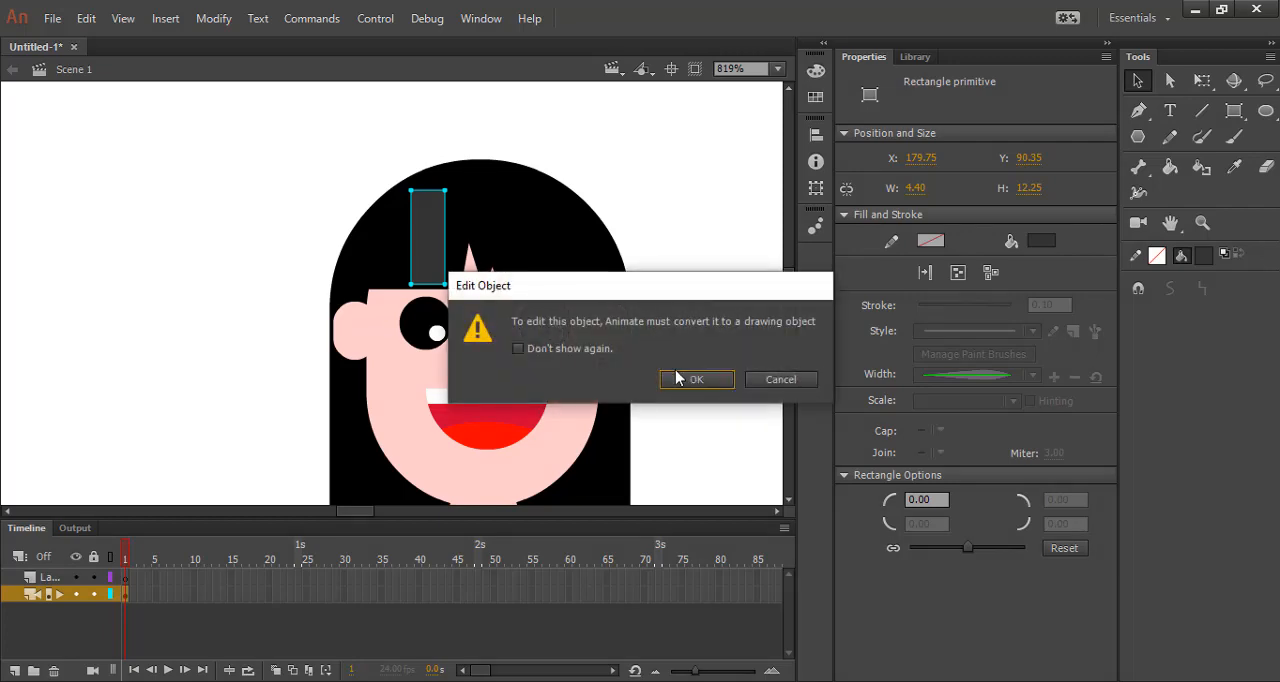
{"action": "left_click", "coordinate": [679, 375]}
{"action": "left_click", "coordinate": [430, 218]}
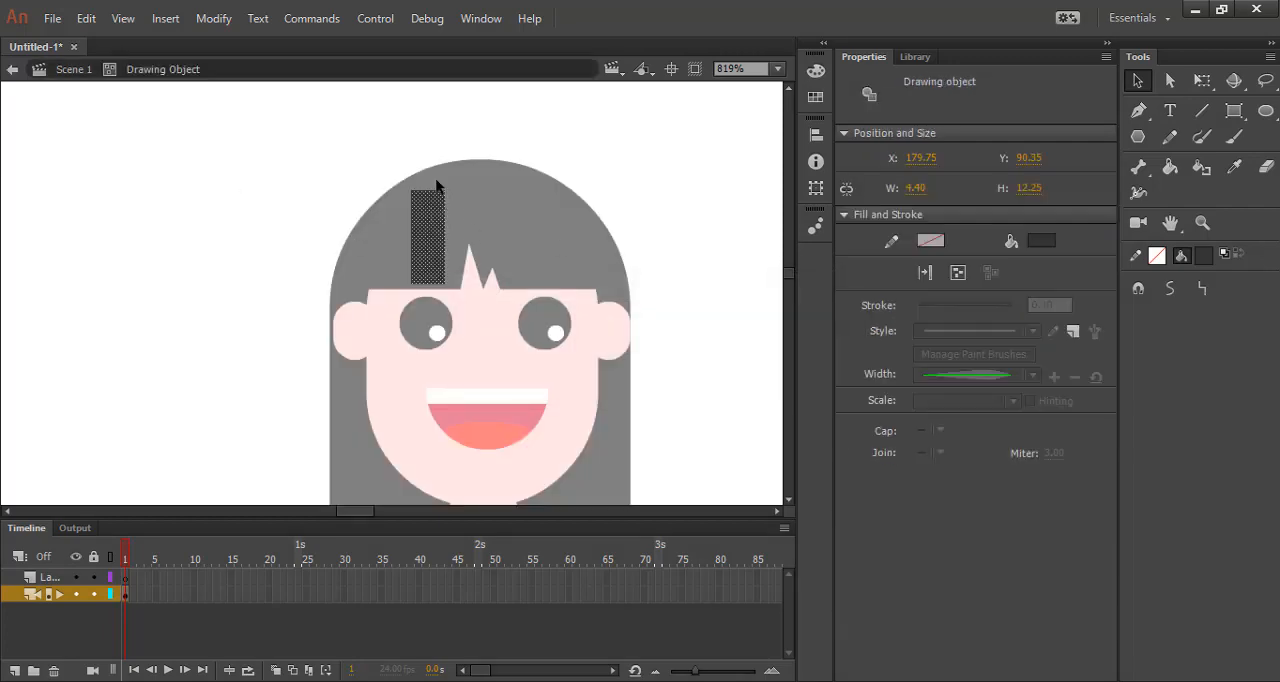
{"action": "scroll", "coordinate": [445, 205], "scroll_direction": "up", "scroll_amount": 4}
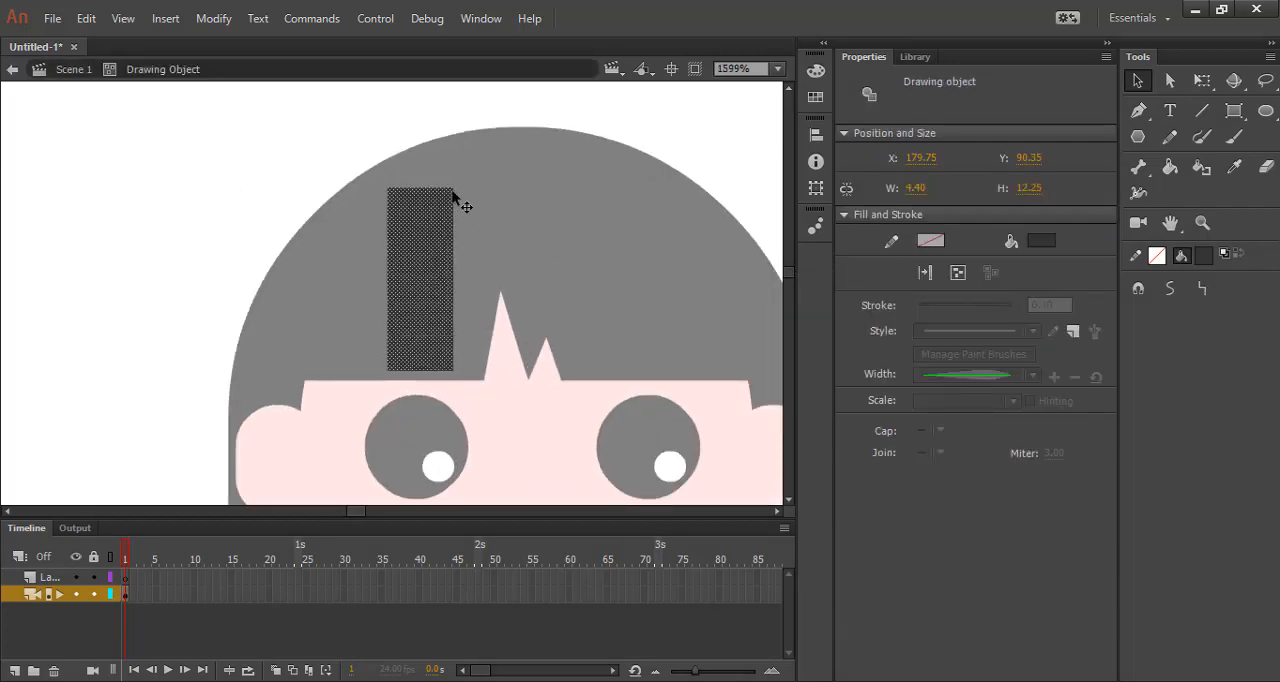
{"action": "left_click_drag", "start_coordinate": [453, 197], "coordinate": [489, 135]}
{"action": "key", "text": "a"}
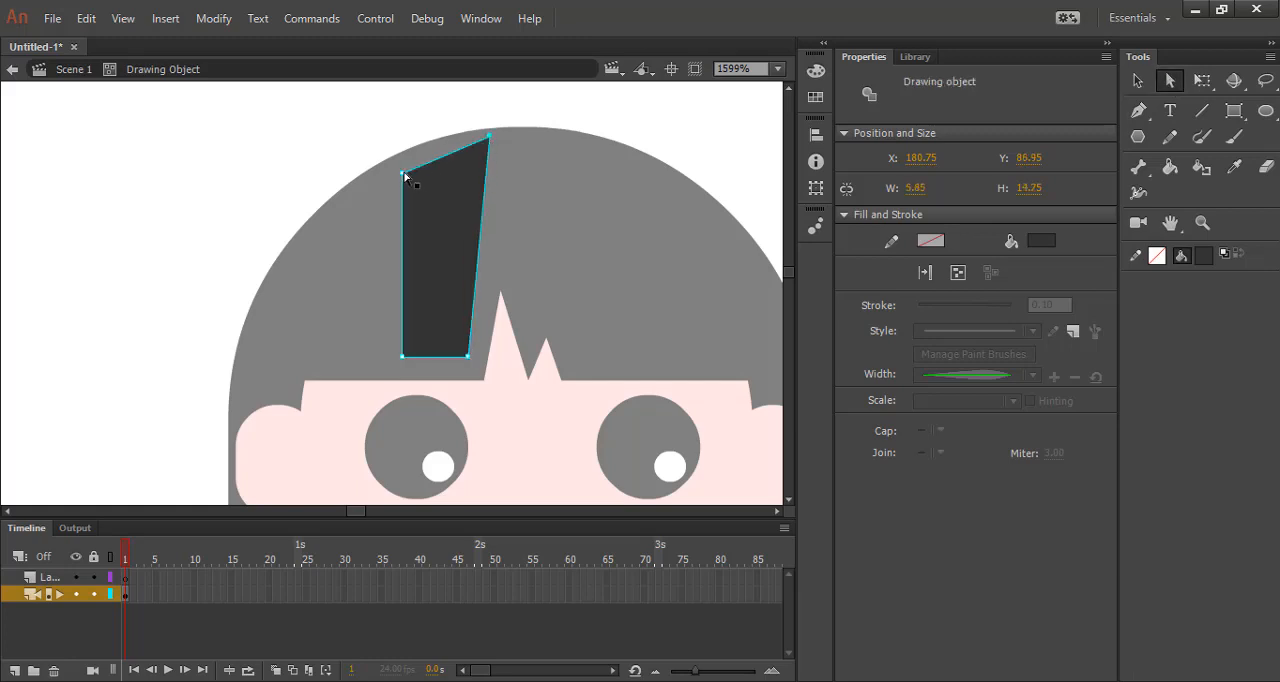
{"action": "left_click_drag", "start_coordinate": [404, 174], "coordinate": [399, 163]}
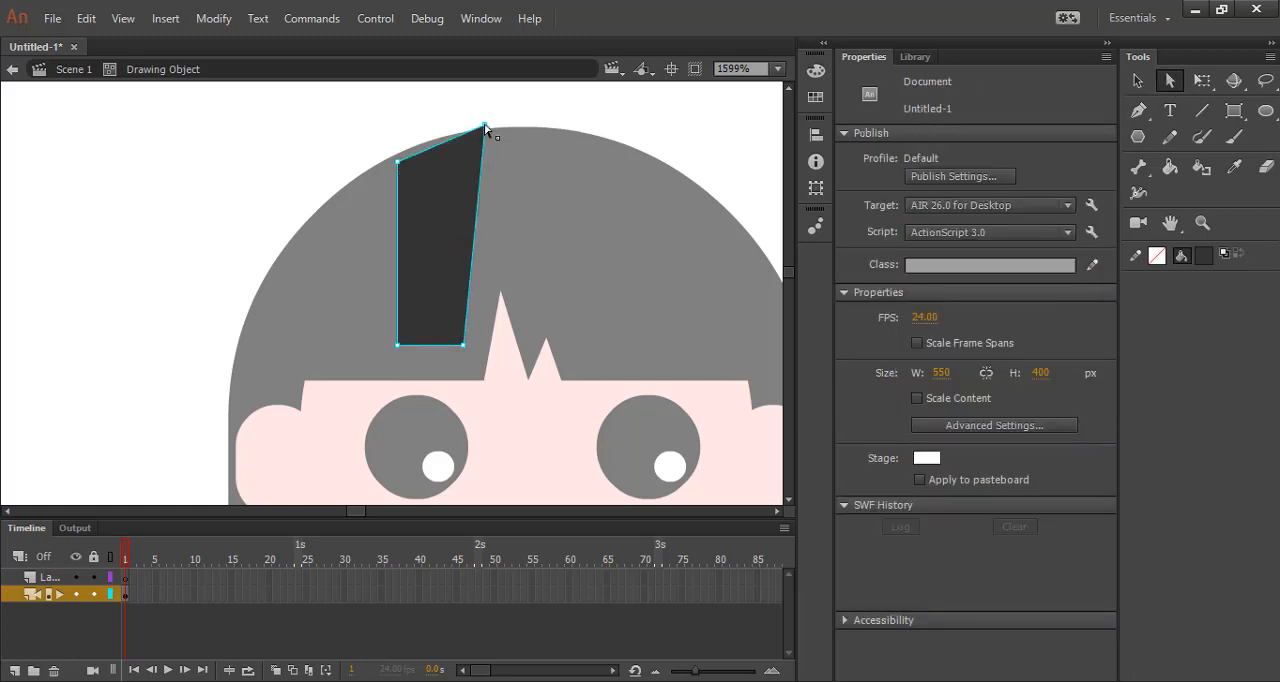
{"action": "left_click_drag", "start_coordinate": [485, 126], "coordinate": [483, 139]}
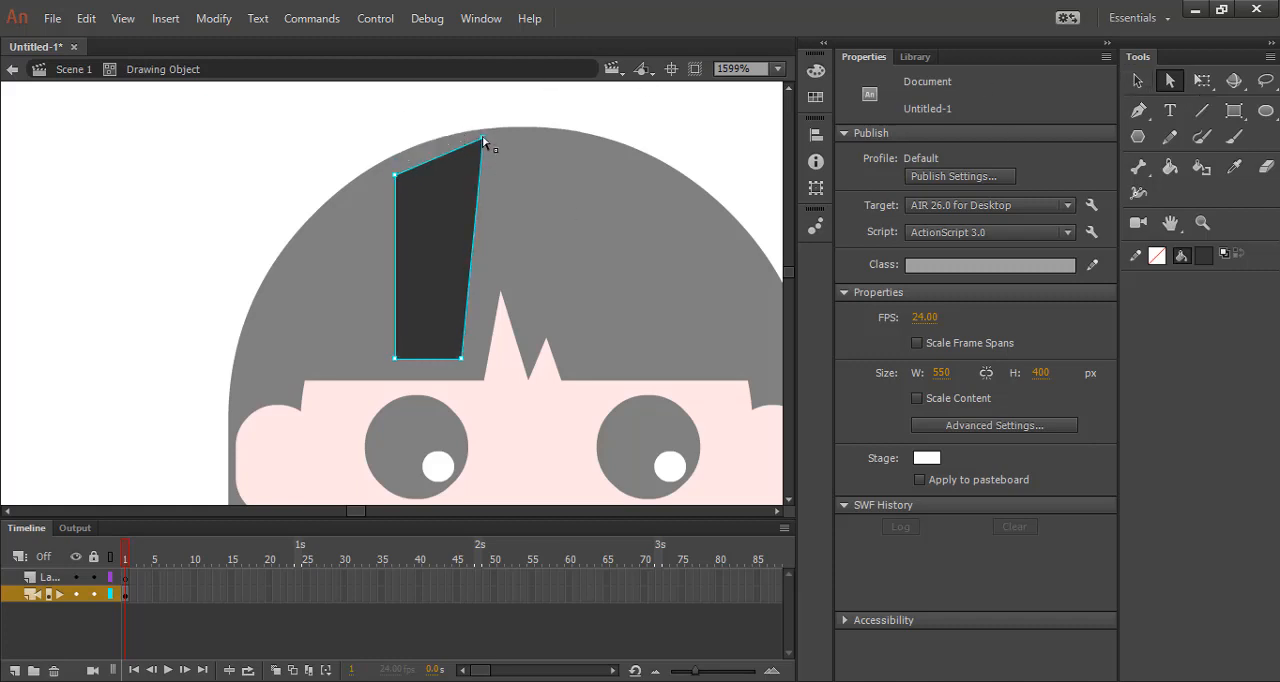
{"action": "left_click_drag", "start_coordinate": [396, 175], "coordinate": [419, 154]}
{"action": "left_click_drag", "start_coordinate": [397, 361], "coordinate": [434, 369]}
{"action": "key", "text": "ctrl+="}
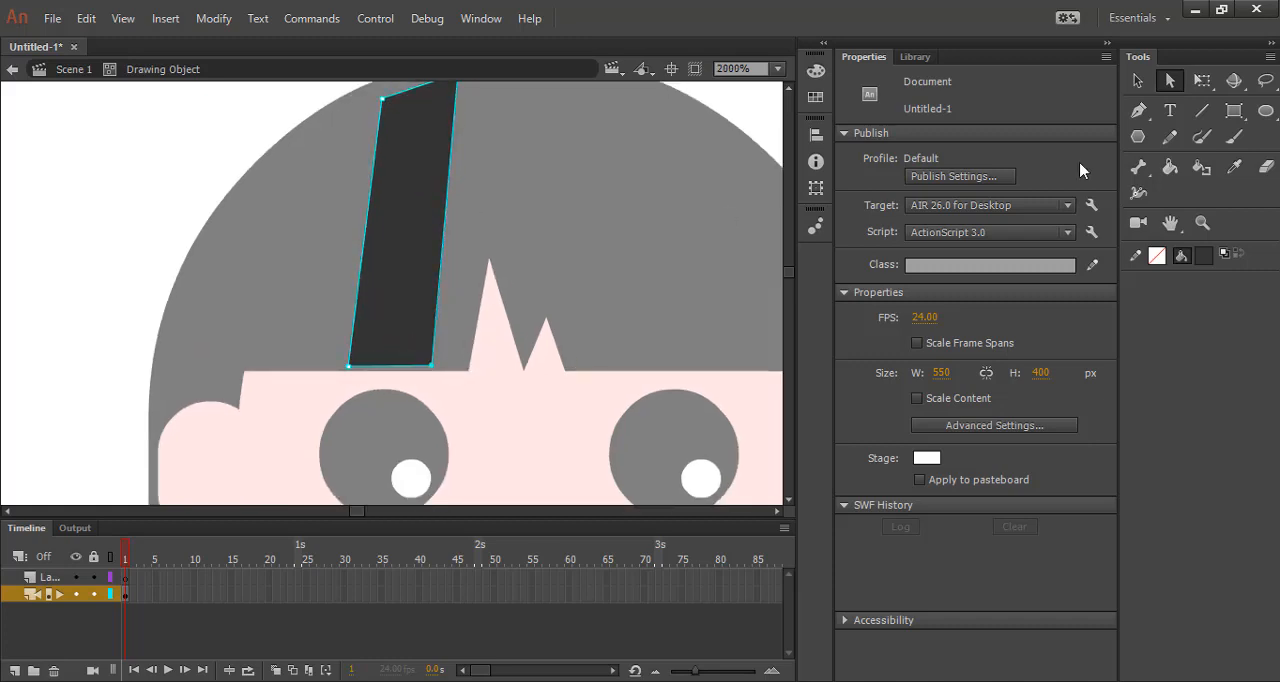
Bend the grey strip's long sides to the left and curve its top edge to follow the hair.
{"action": "left_click", "coordinate": [1202, 80]}
{"action": "left_click_drag", "start_coordinate": [443, 302], "coordinate": [416, 309]}
{"action": "left_click_drag", "start_coordinate": [360, 278], "coordinate": [347, 281]}
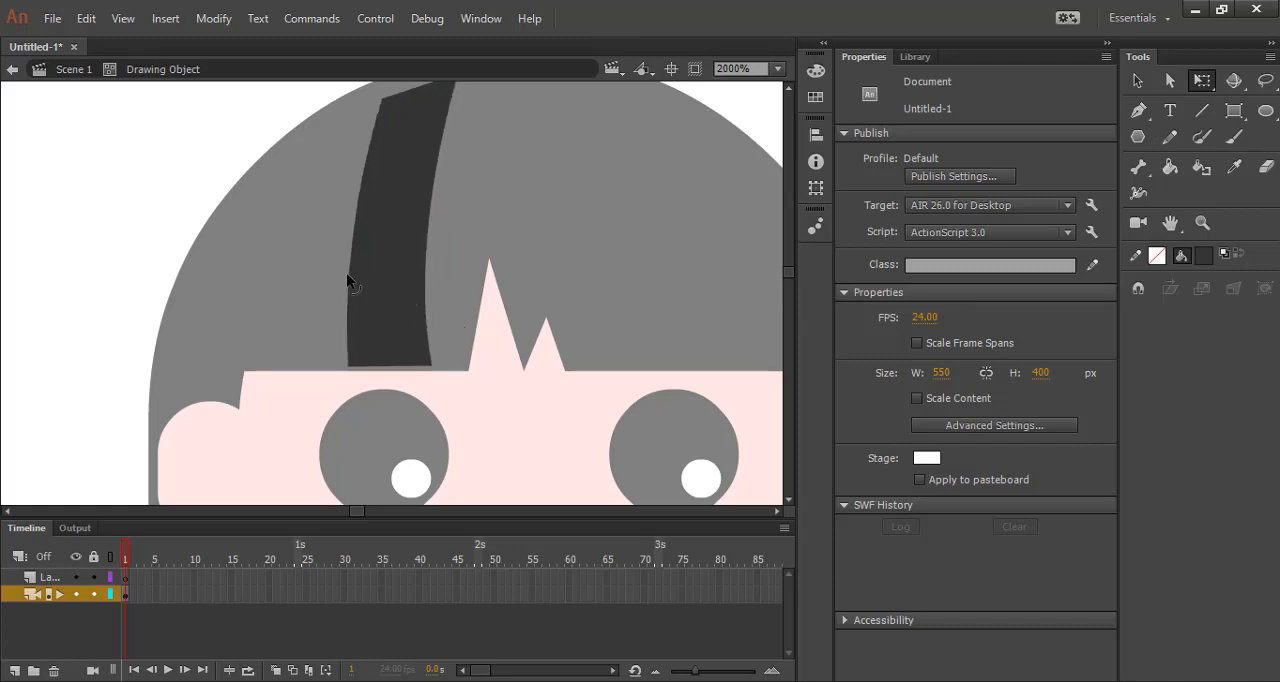
{"action": "scroll", "coordinate": [461, 292], "scroll_direction": "down", "scroll_amount": 2}
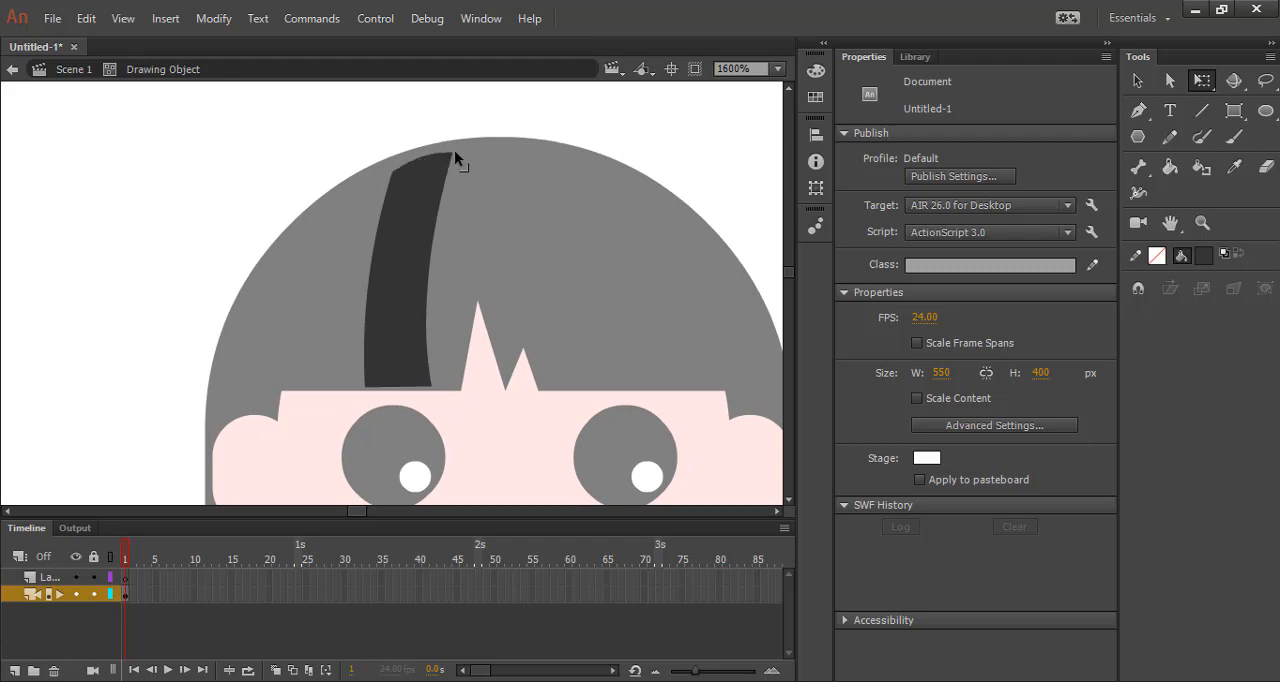
Adjust the strip's corners to fit the hair outline and narrow its lower end, about 6.65 by 16.35 px overall, and return to the scene.
{"action": "left_click_drag", "start_coordinate": [454, 152], "coordinate": [460, 145]}
{"action": "left_click_drag", "start_coordinate": [394, 171], "coordinate": [399, 160]}
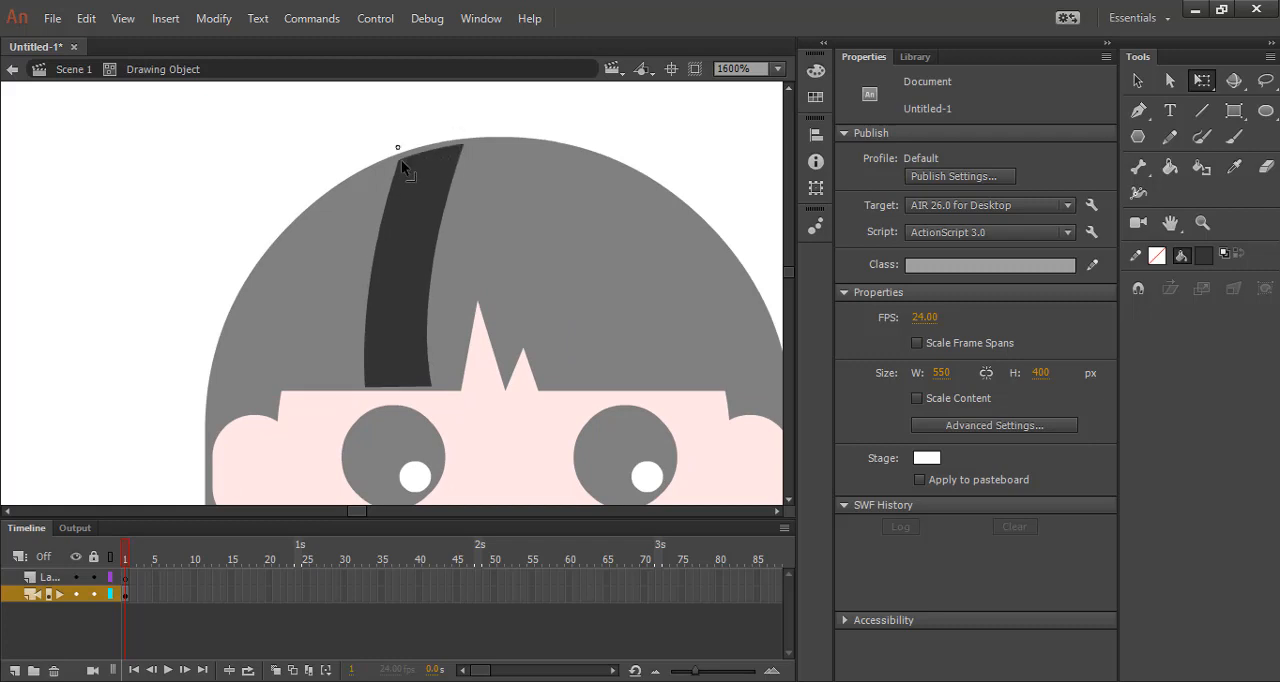
{"action": "left_click_drag", "start_coordinate": [430, 390], "coordinate": [375, 388]}
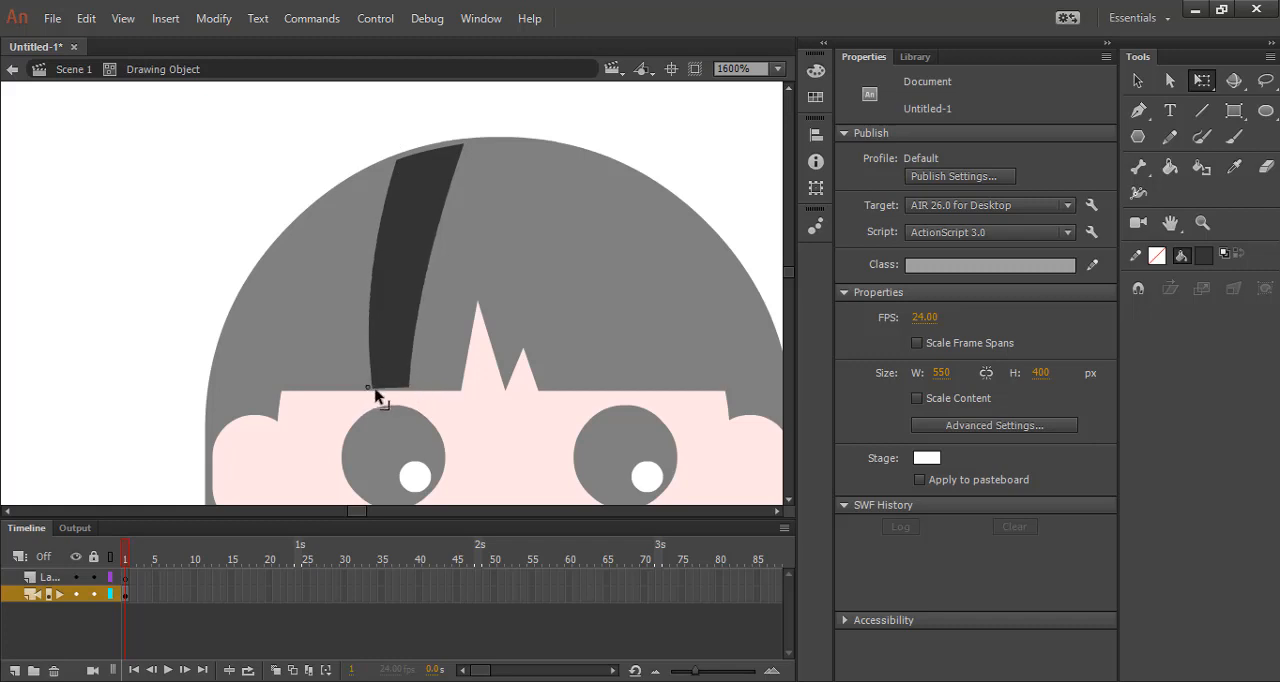
{"action": "left_click_drag", "start_coordinate": [401, 163], "coordinate": [409, 156]}
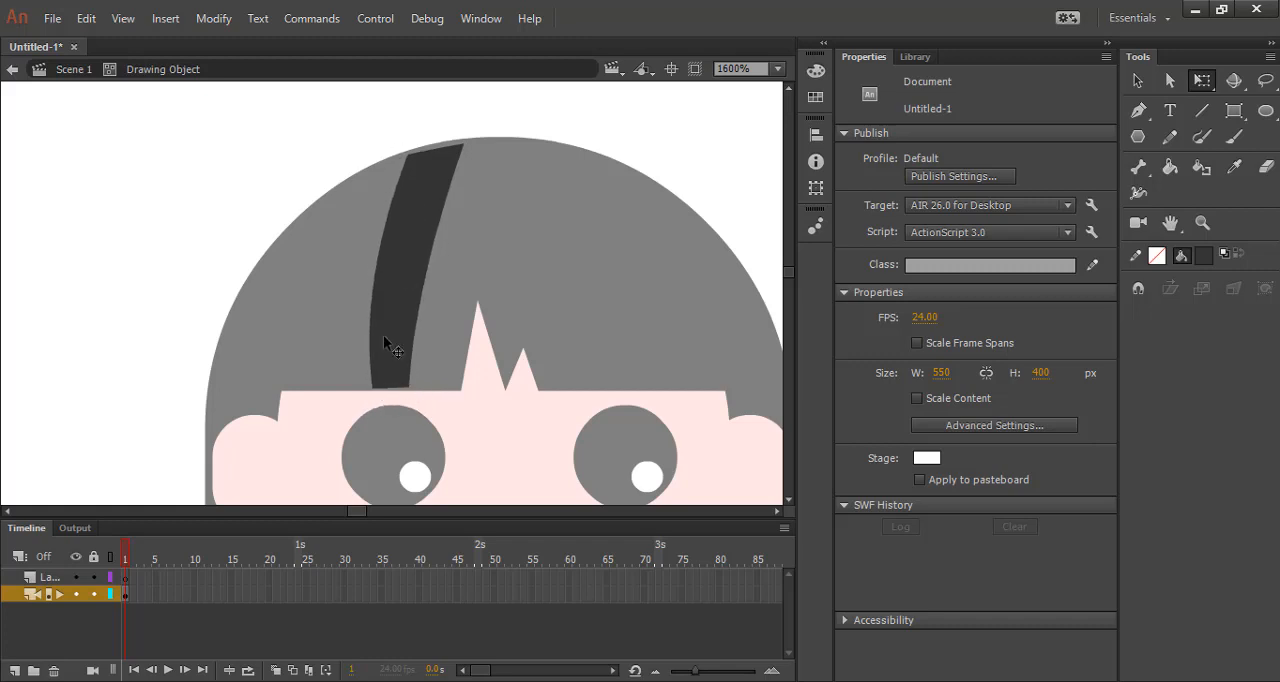
{"action": "left_click_drag", "start_coordinate": [376, 390], "coordinate": [364, 390]}
{"action": "left_click", "coordinate": [1137, 81]}
{"action": "double_click", "coordinate": [662, 131]}
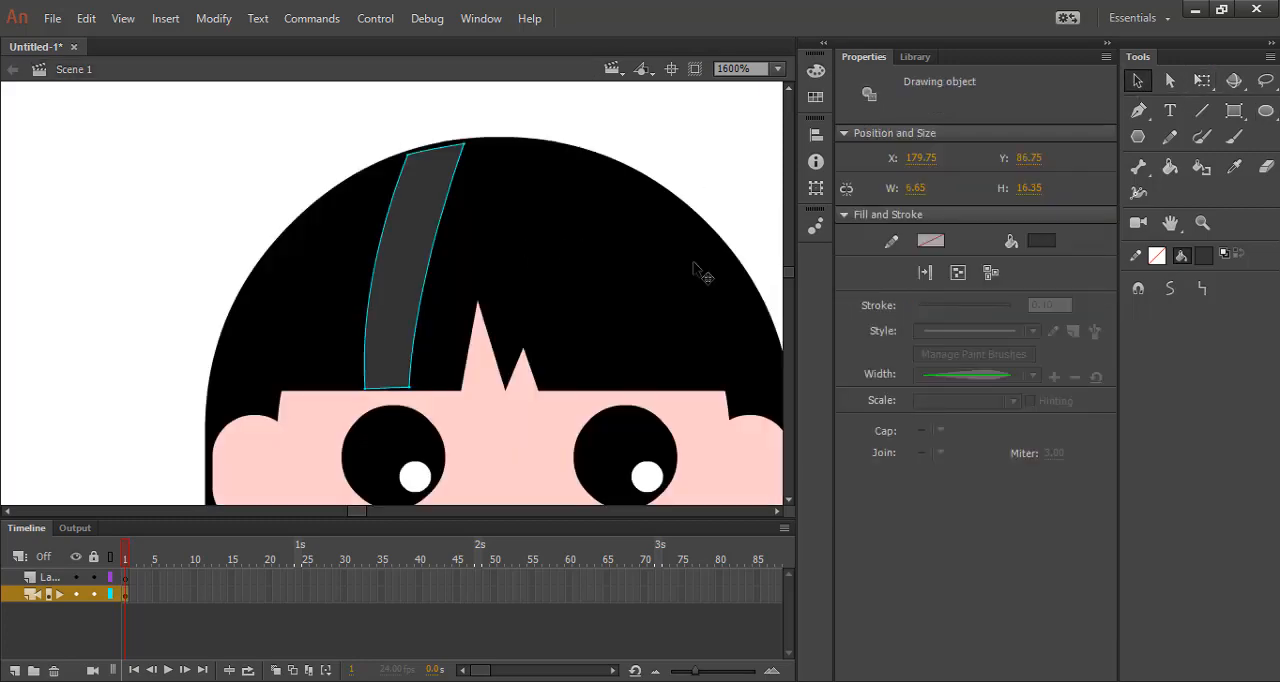
{"action": "key", "text": "ctrl+t"}
{"action": "left_click", "coordinate": [520, 103]}
{"action": "left_click", "coordinate": [426, 230]}
{"action": "left_click", "coordinate": [1038, 242]}
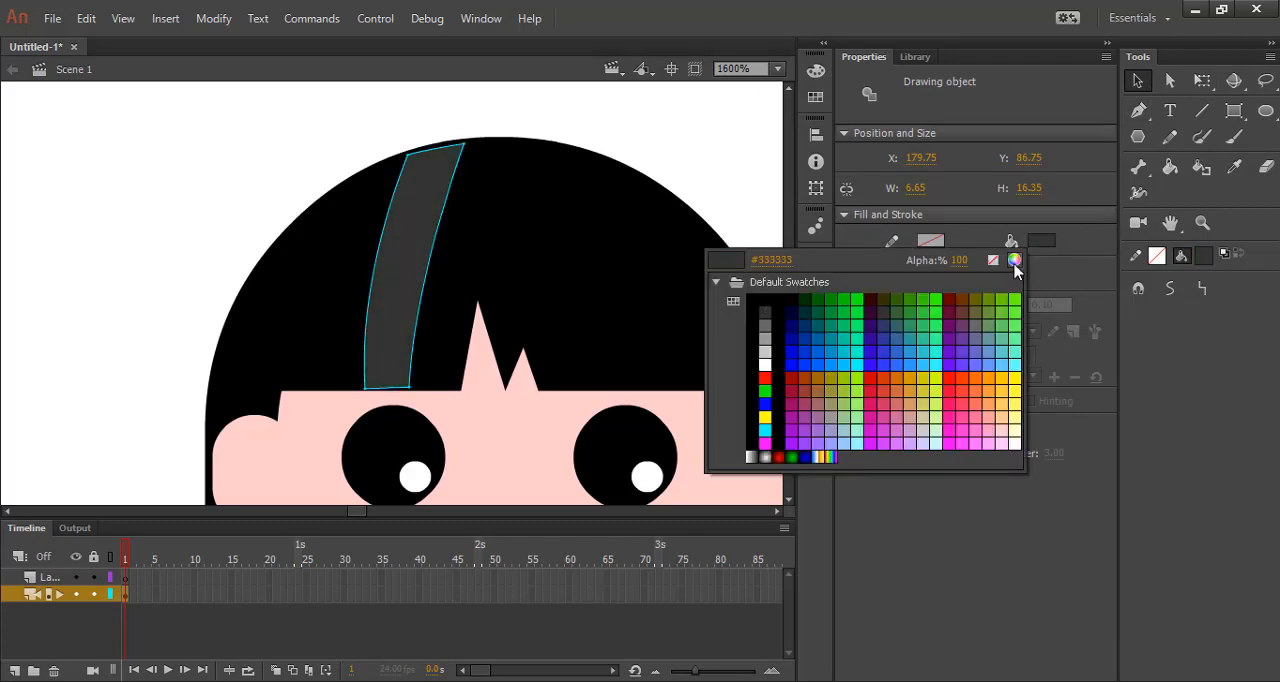
{"action": "left_click", "coordinate": [1014, 262]}
{"action": "left_click", "coordinate": [1134, 238]}
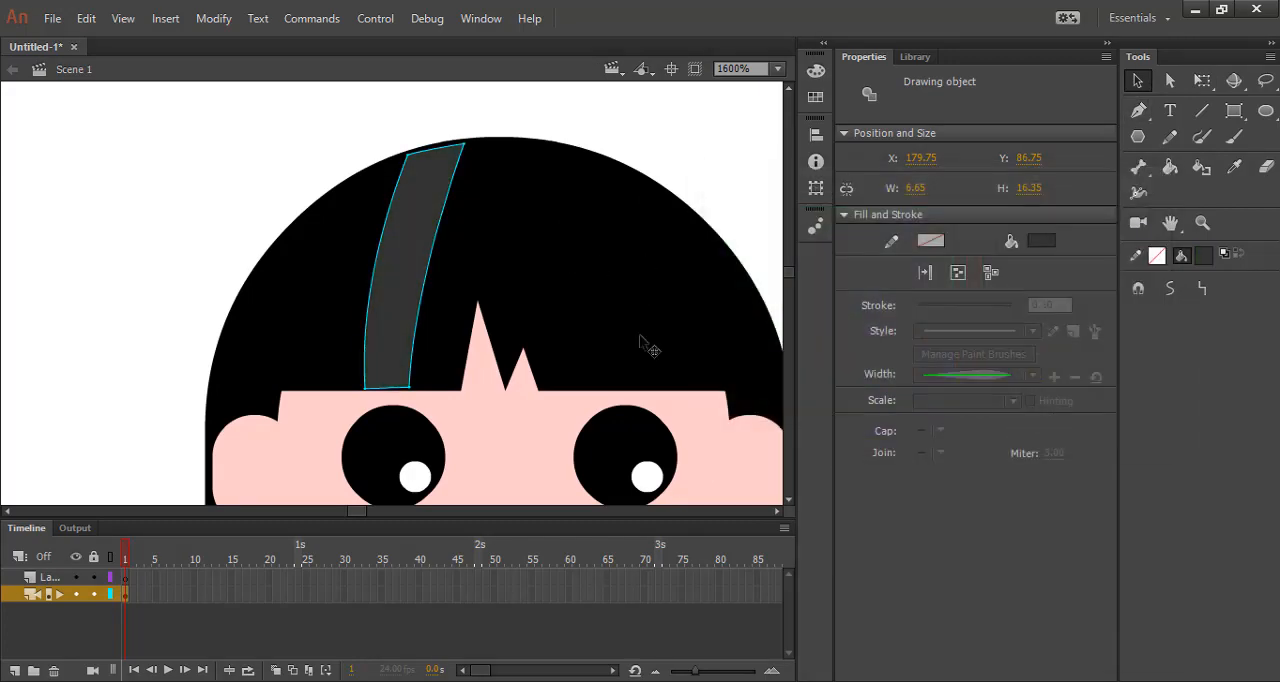
{"action": "left_click", "coordinate": [630, 288]}
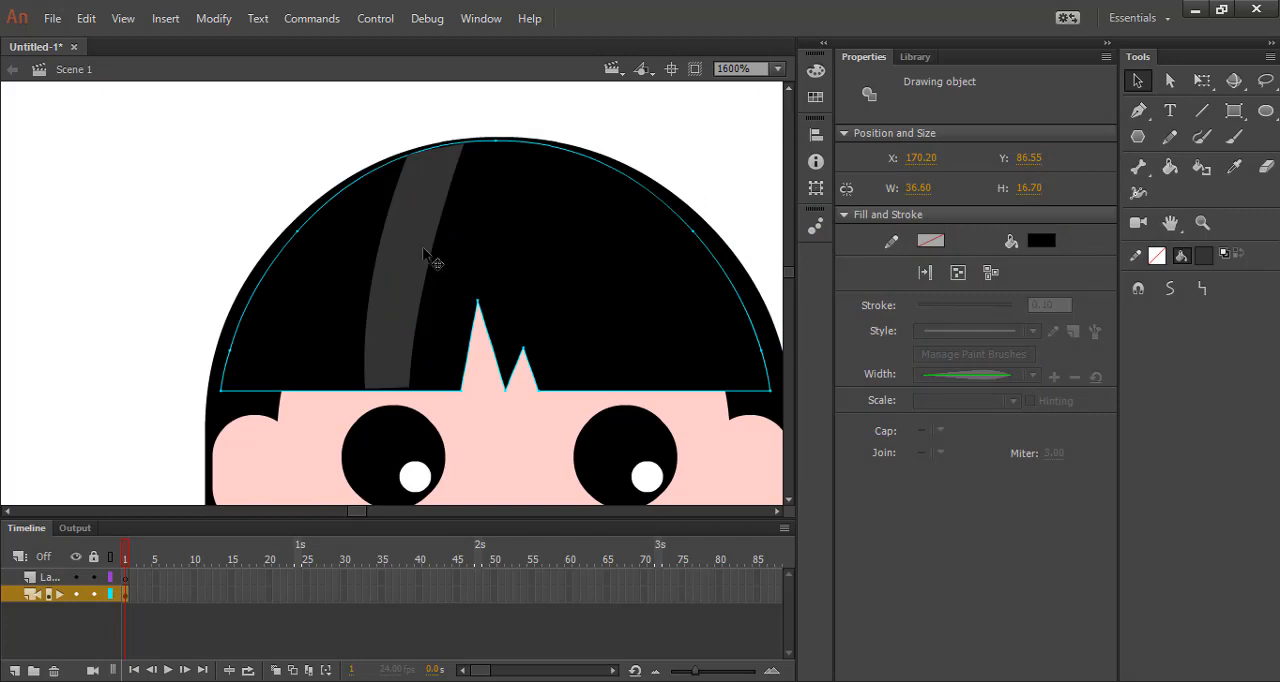
Recolour the hair highlight strip black inside its drawing object and return to the scene.
{"action": "double_click", "coordinate": [429, 257]}
{"action": "left_click", "coordinate": [399, 298]}
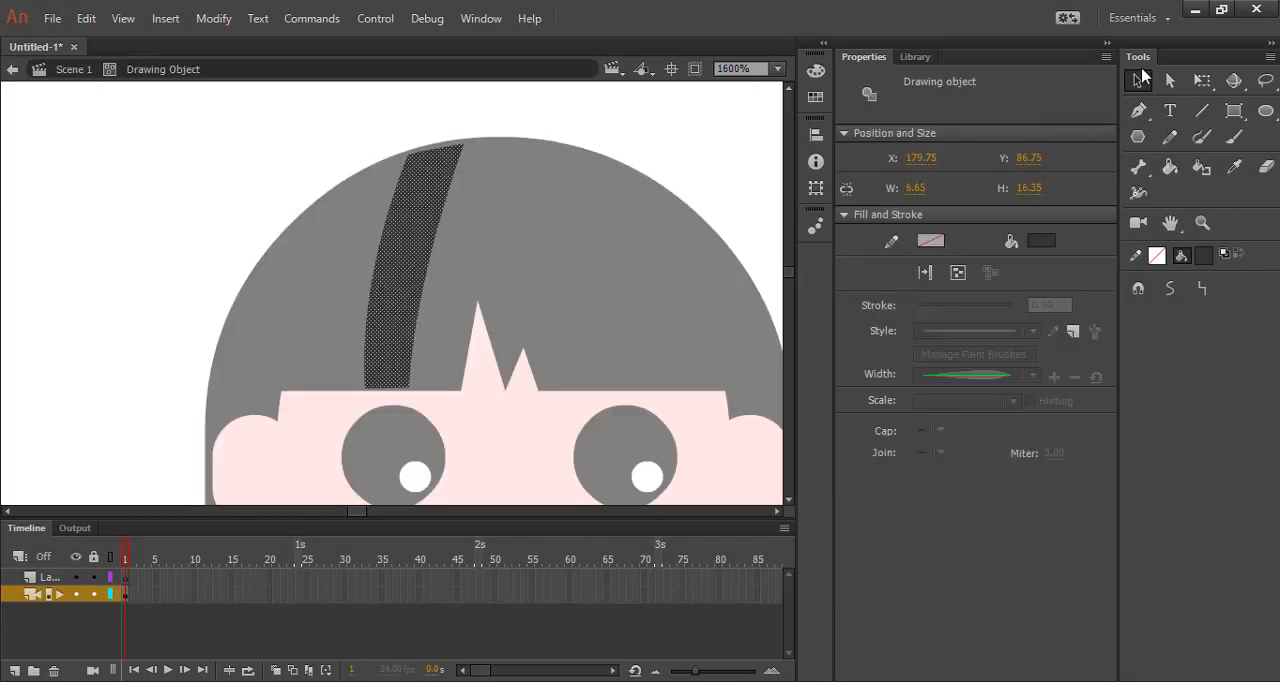
{"action": "left_click", "coordinate": [1050, 240]}
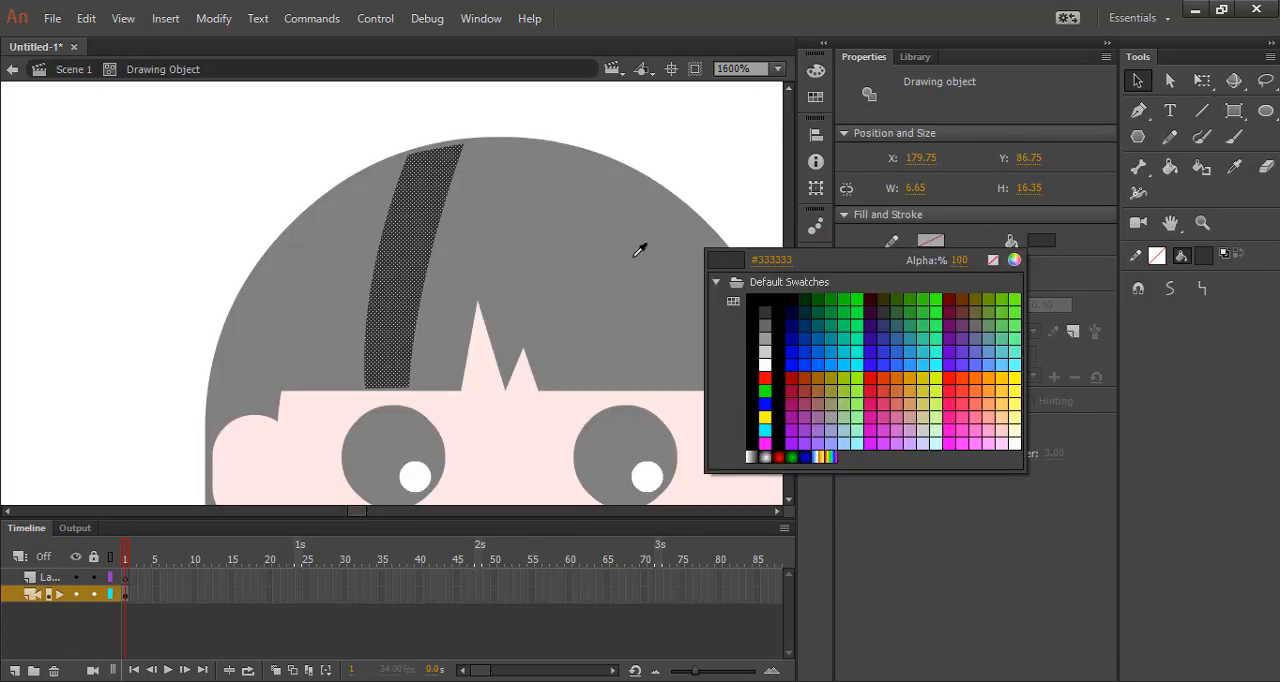
{"action": "left_click", "coordinate": [755, 322]}
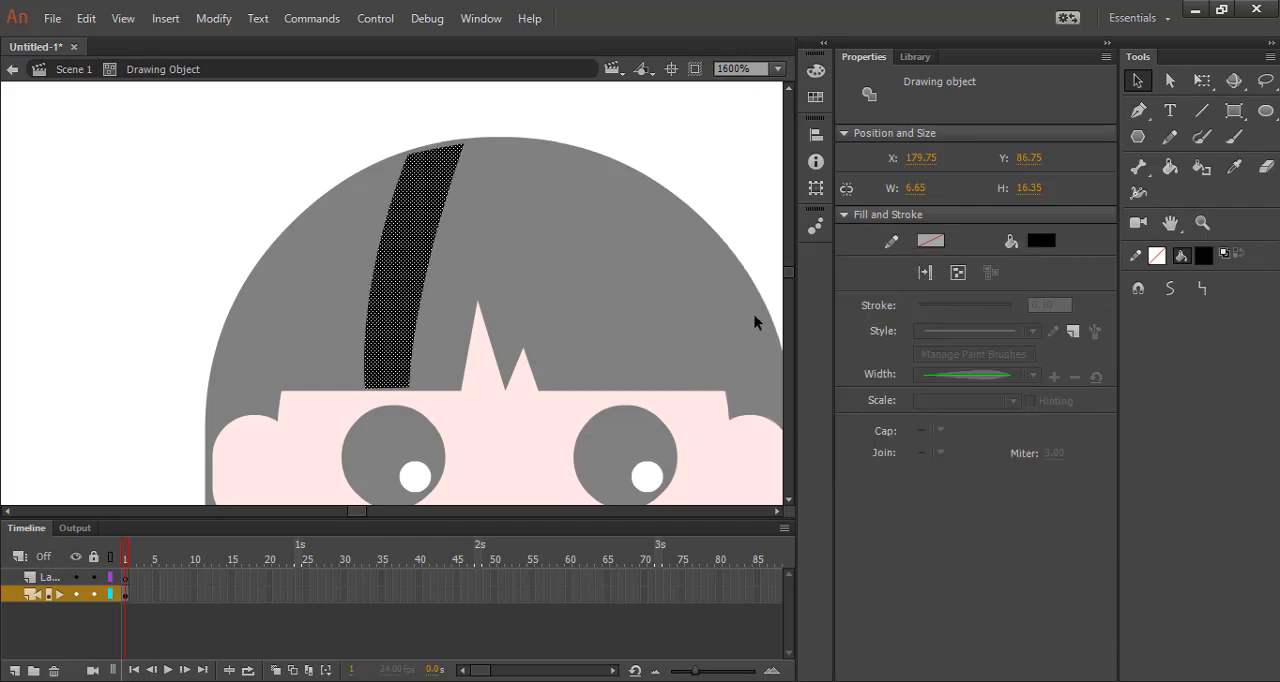
{"action": "double_click", "coordinate": [718, 170]}
{"action": "left_click", "coordinate": [408, 251]}
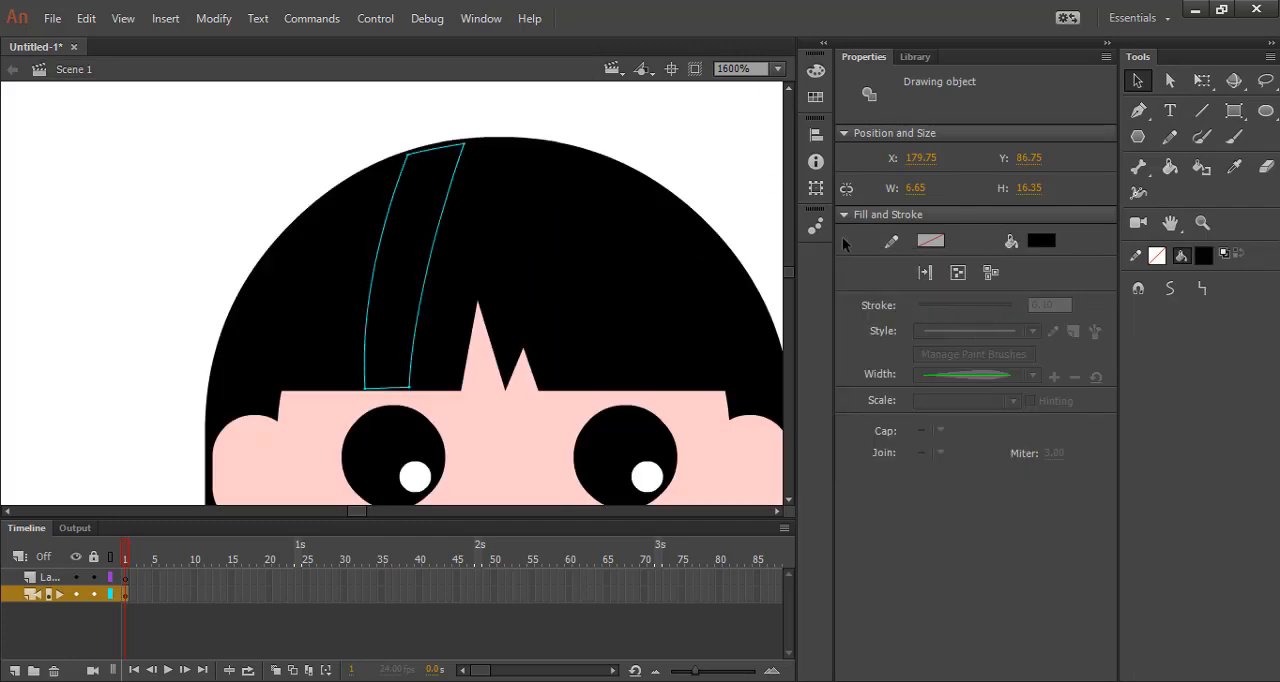
Set the hair highlight strip's fill to dark grey and deselect it.
{"action": "left_click", "coordinate": [1048, 241]}
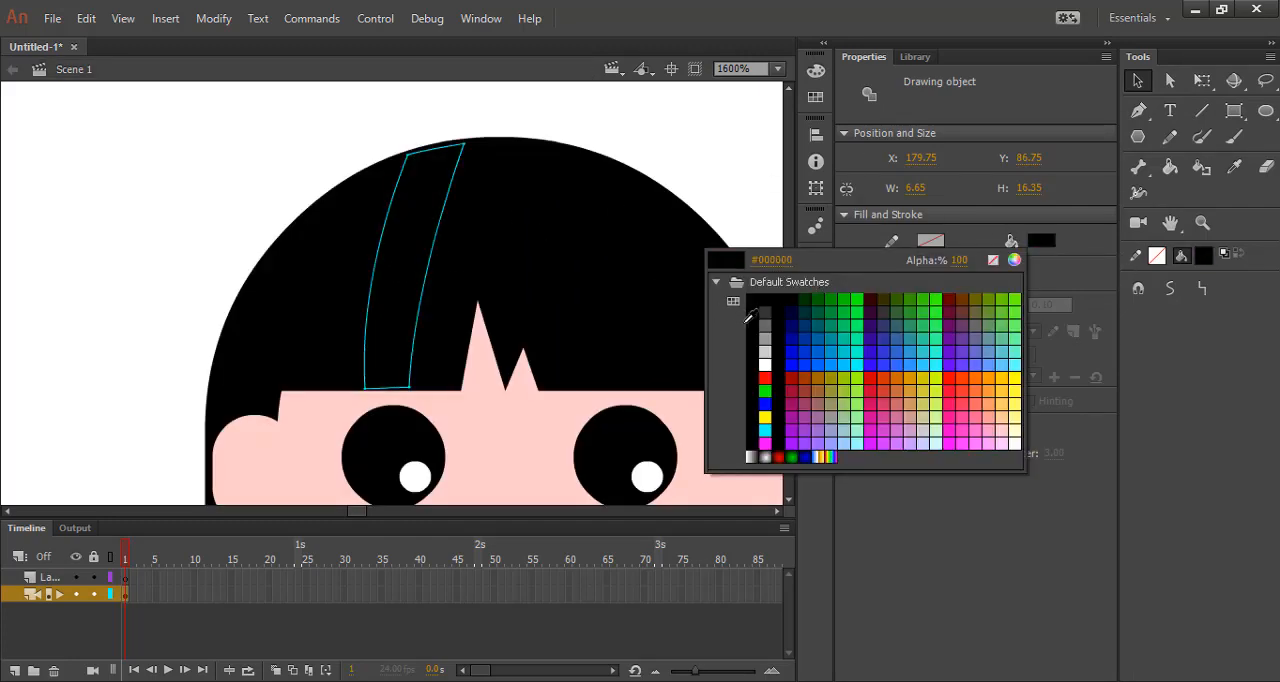
{"action": "left_click", "coordinate": [777, 311]}
{"action": "left_click", "coordinate": [698, 148]}
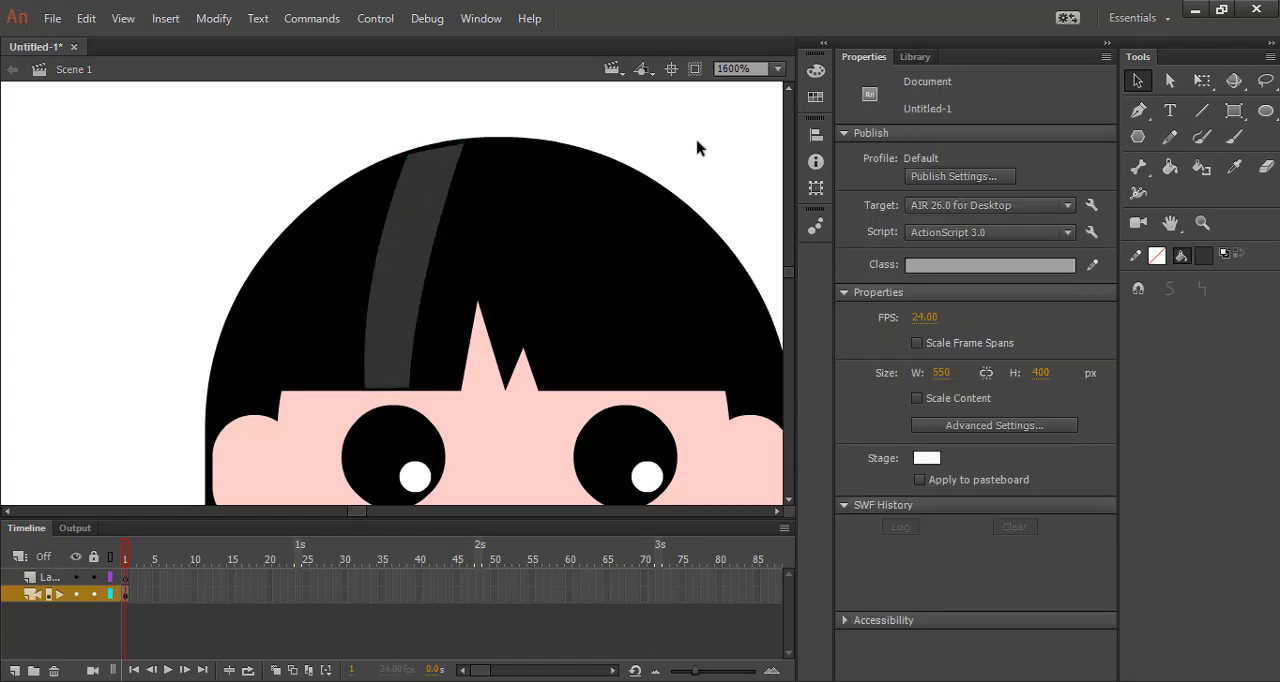
{"action": "scroll", "coordinate": [714, 134], "scroll_direction": "down", "scroll_amount": 5}
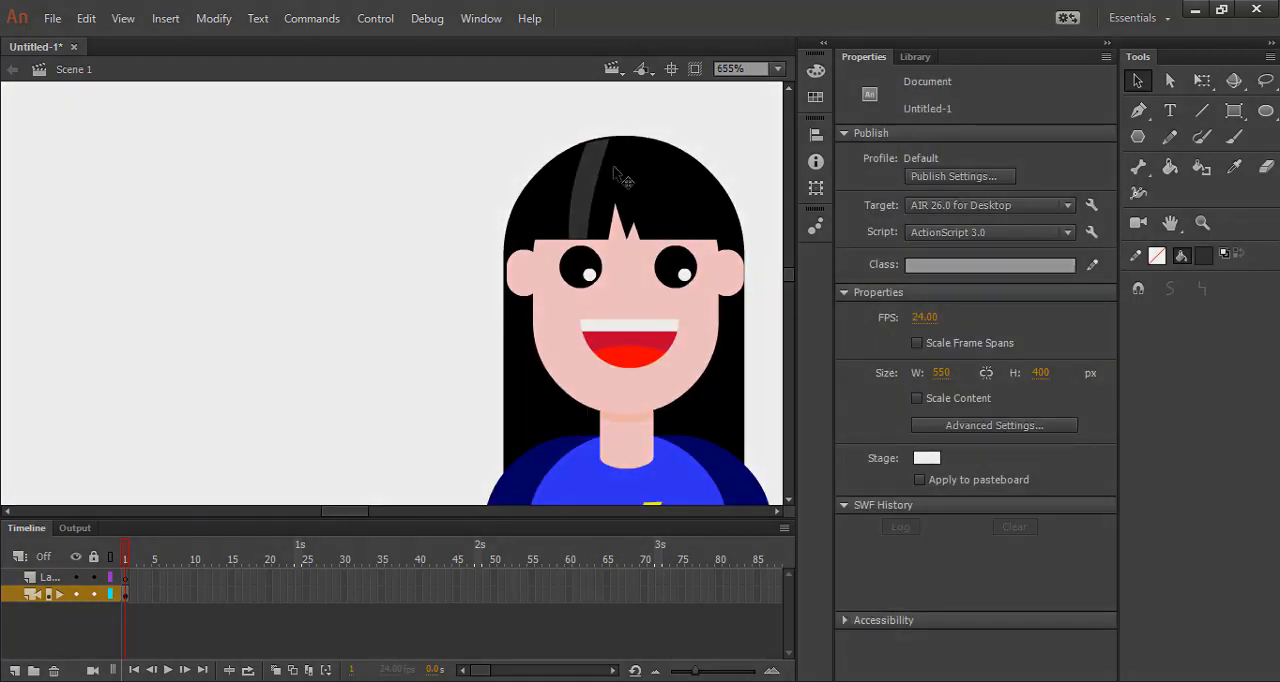
{"action": "scroll", "coordinate": [485, 177], "scroll_direction": "down", "scroll_amount": 4}
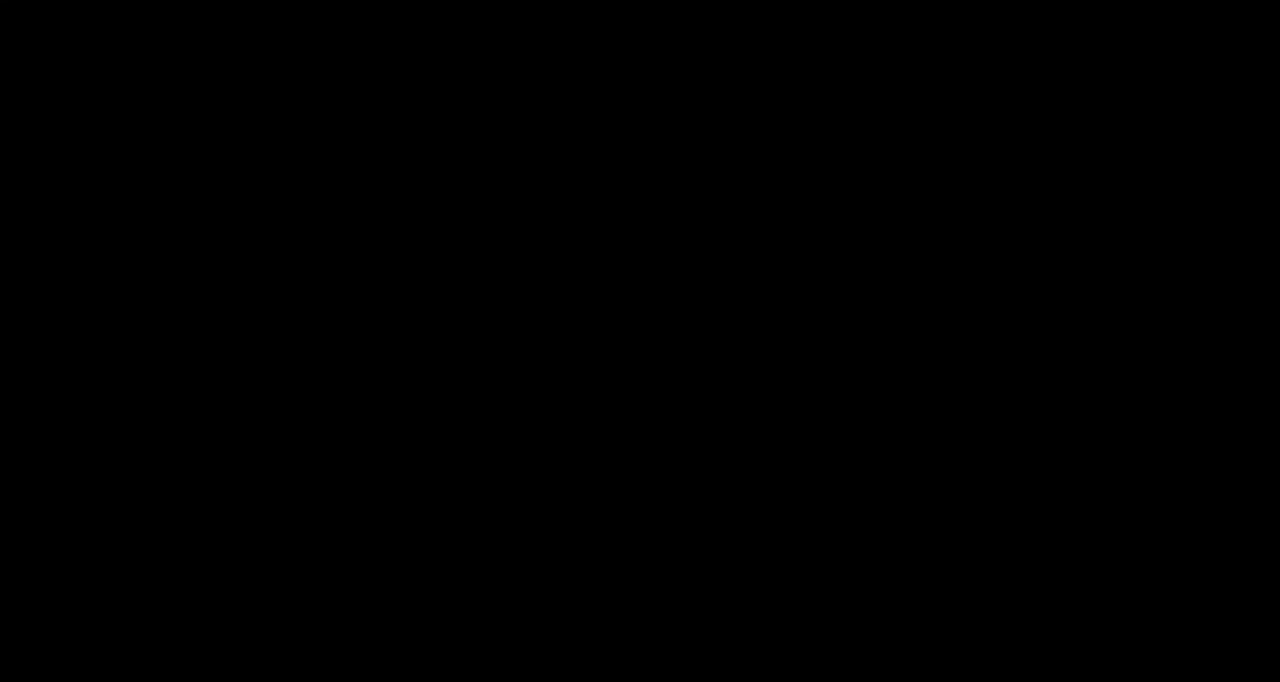